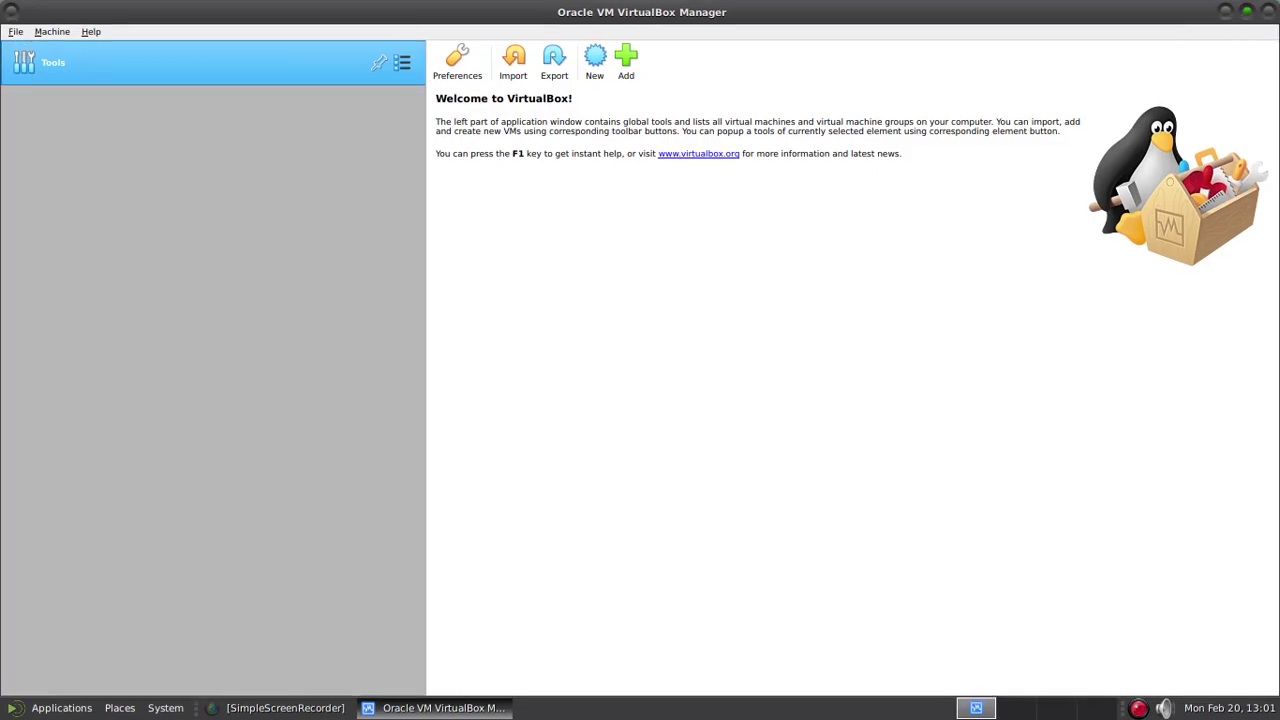
Create a new VM named CachyOS with type Linux and version Arch Linux (64-bit).
key(ctrl+n)
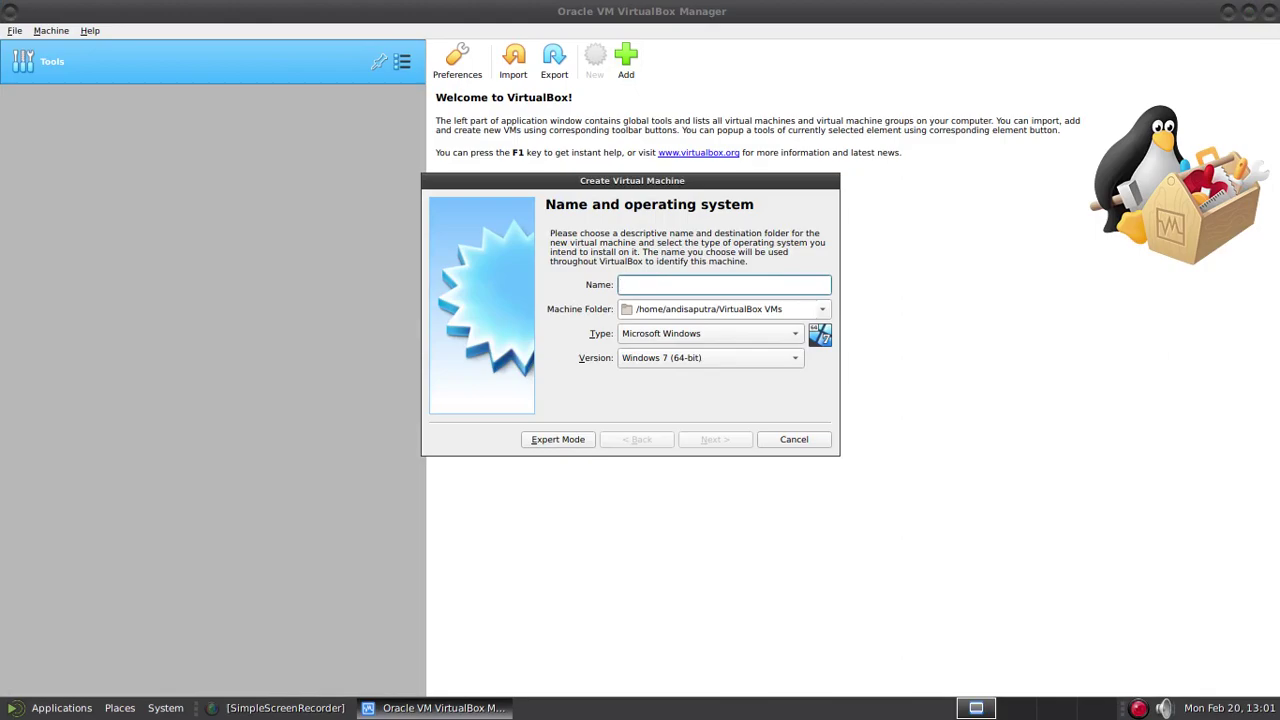
text(Cac)
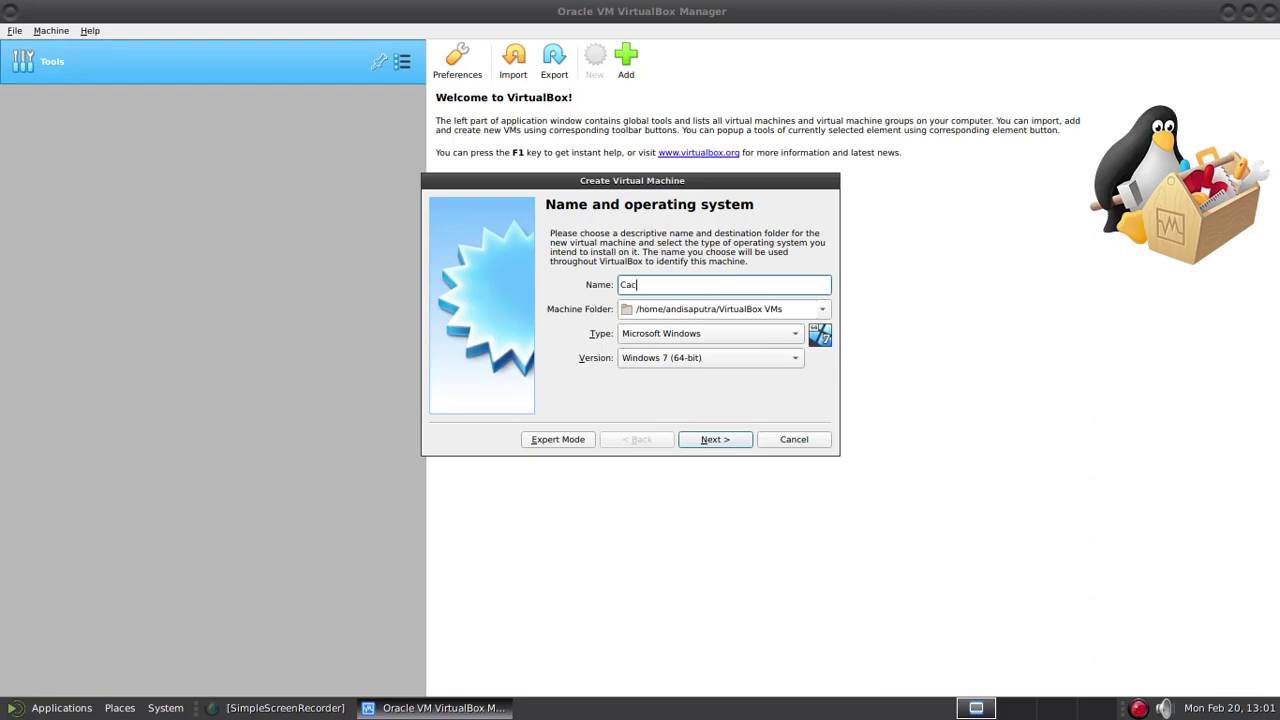
text(hyOS)
click(720, 333)
click(636, 352)
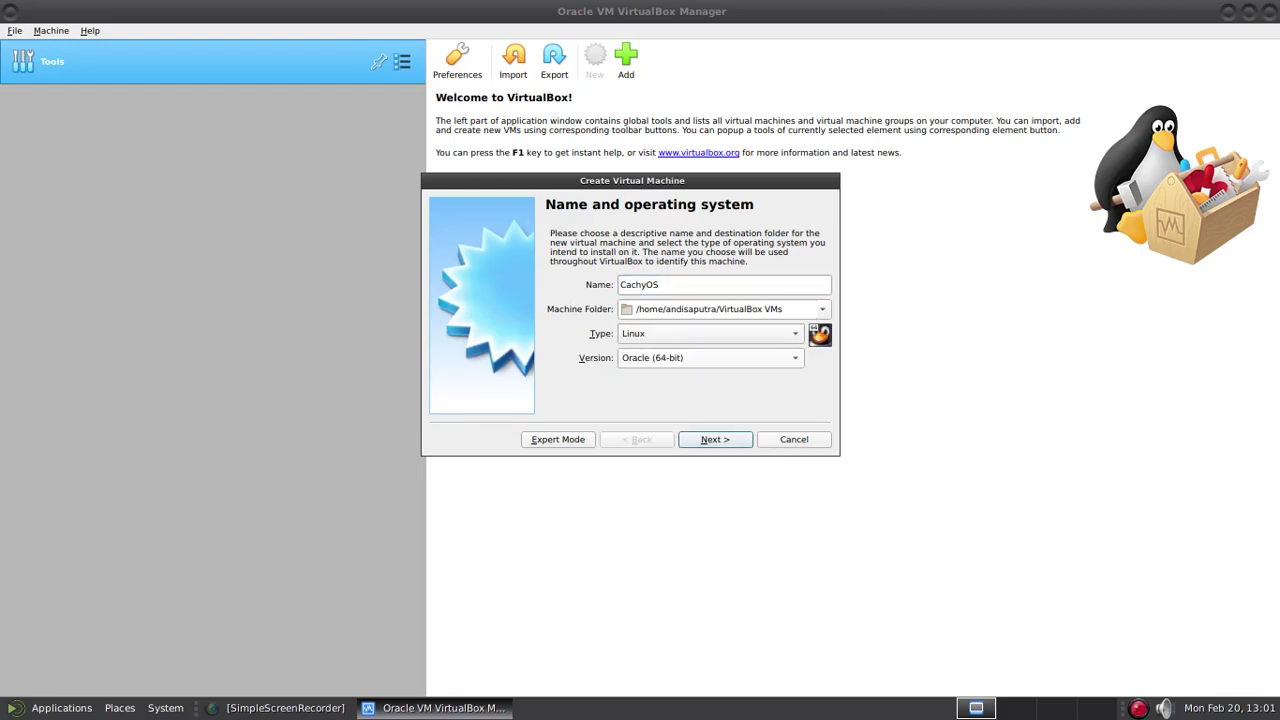
click(720, 357)
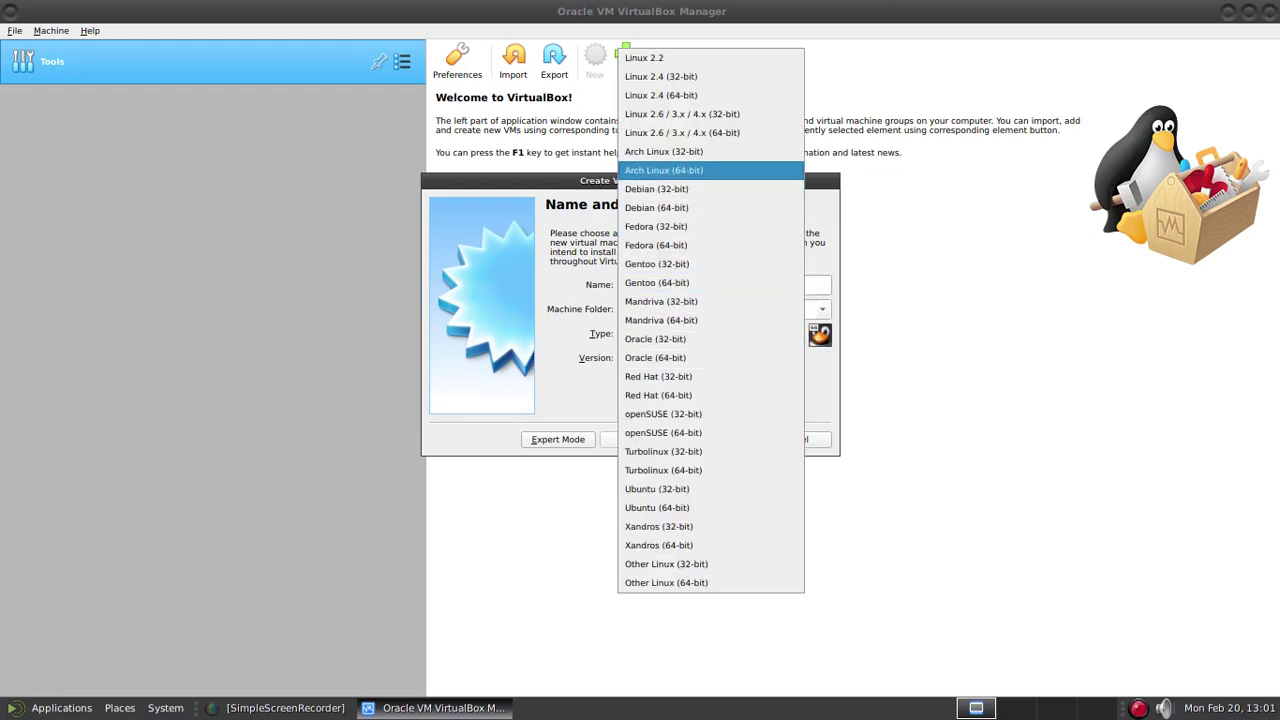
click(663, 170)
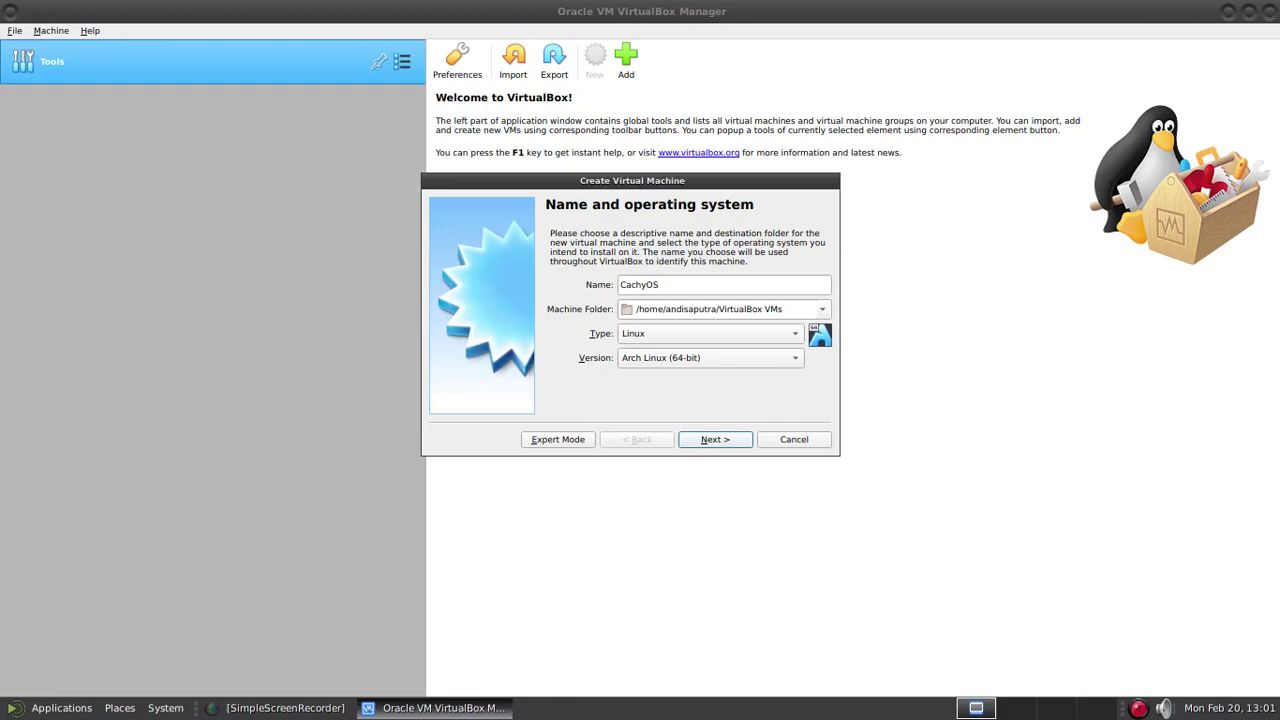
key(Return)
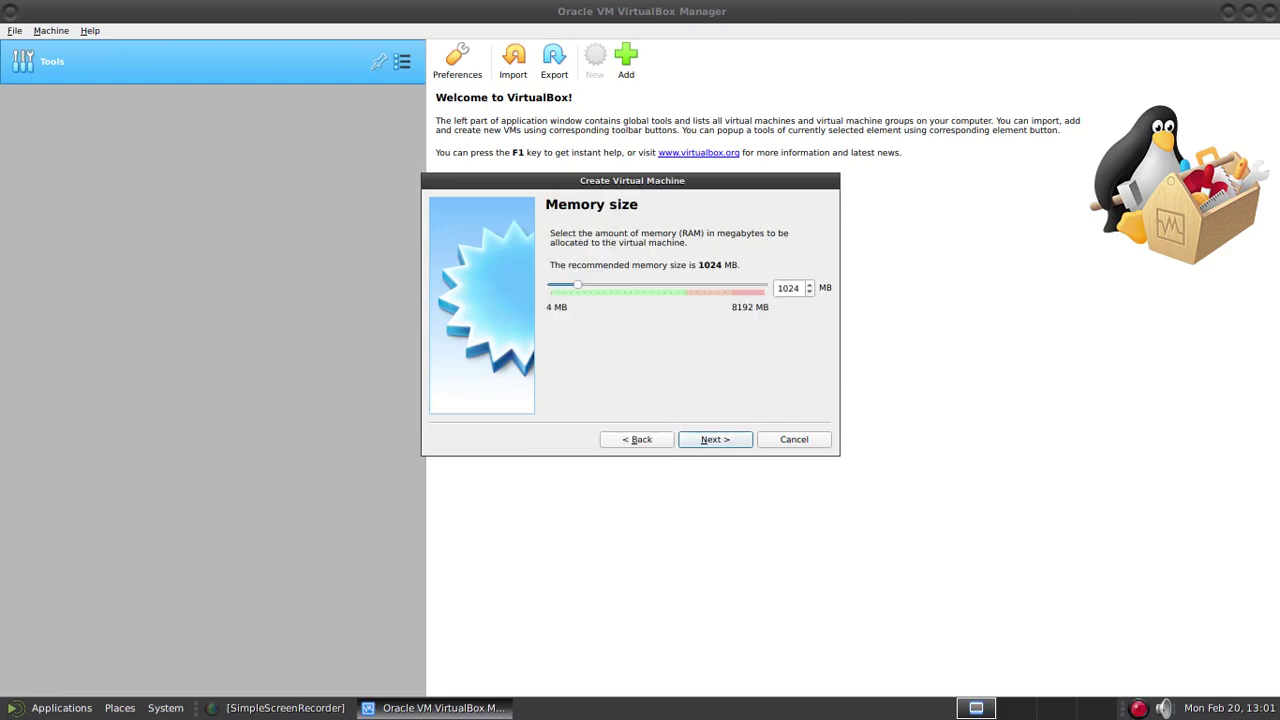
Give the VM 4096 MB of memory and a 20 GB virtual disk, then create it.
key(ctrl+a)
text(4096)
key(Return)
key(Return)
key(Return)
key(Return)
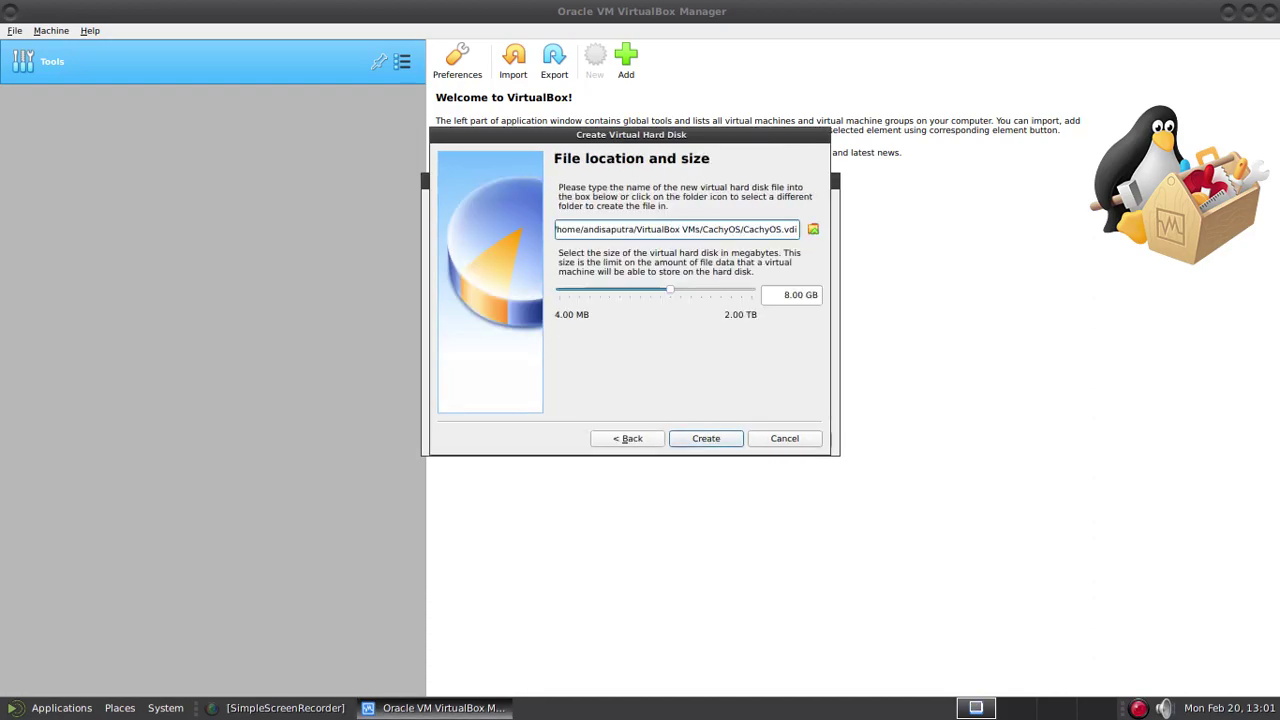
click(785, 295)
key(BackSpace)
text(20)
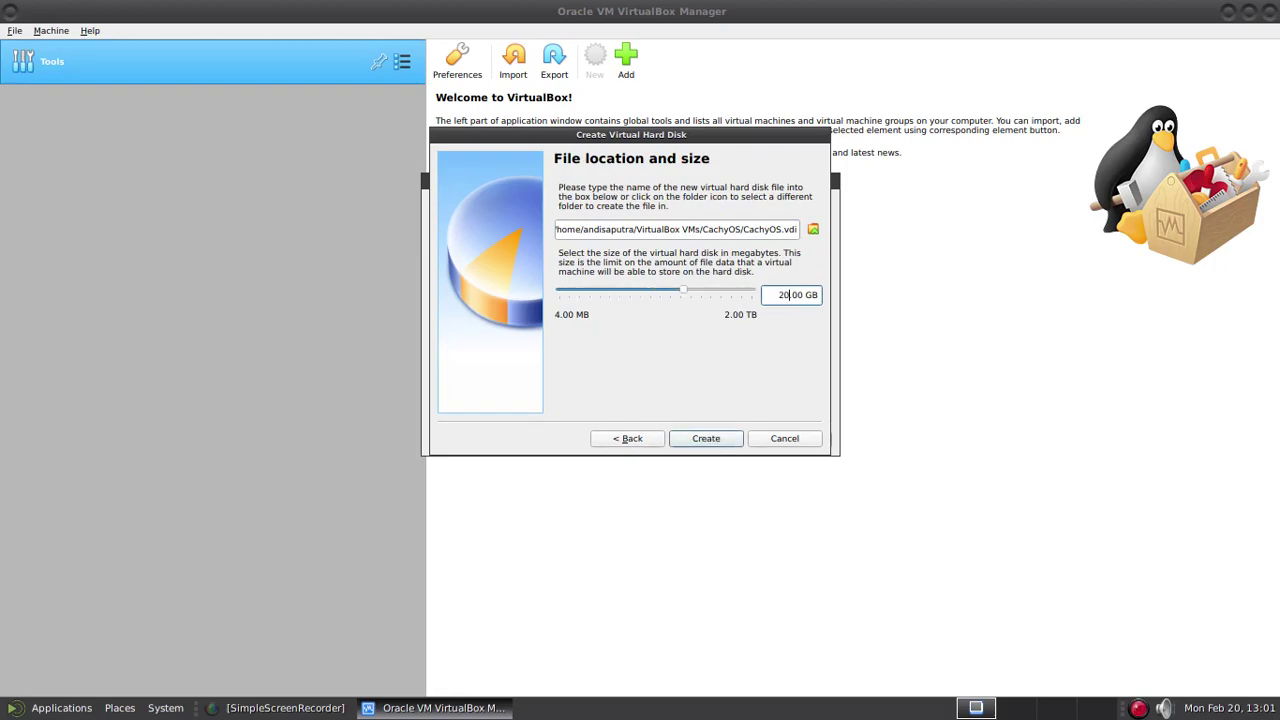
key(Return)
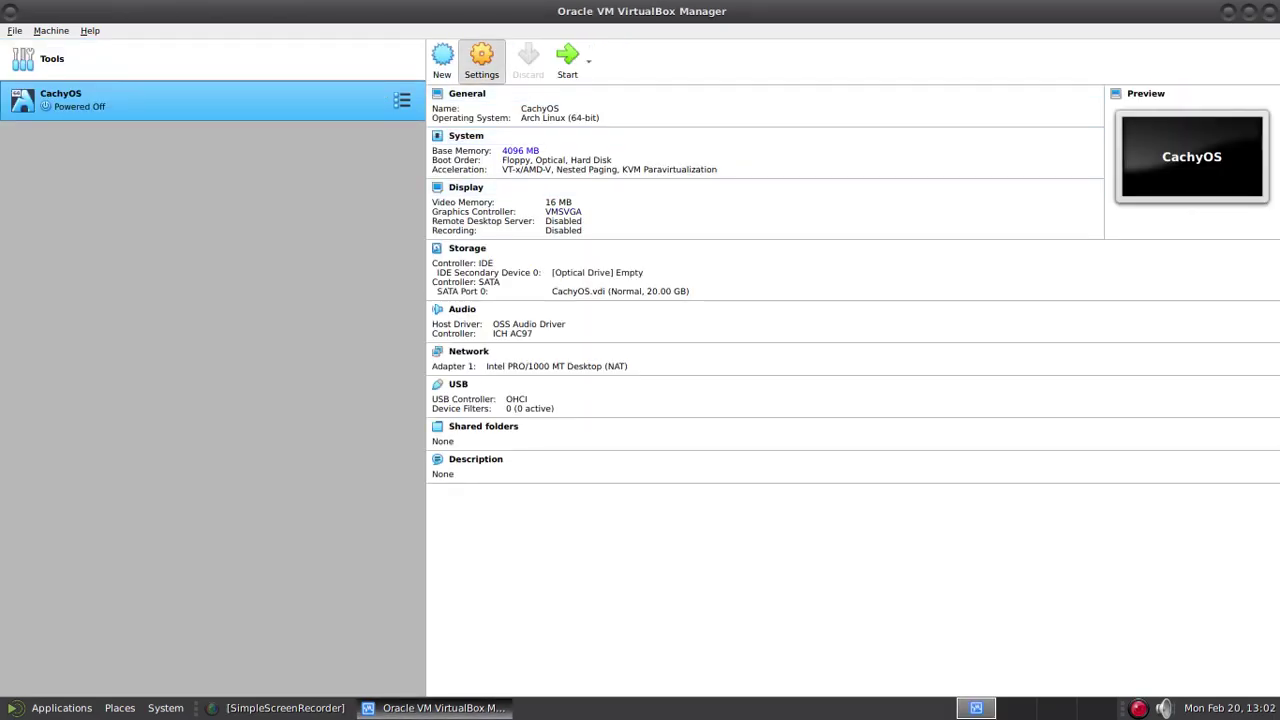
Set CachyOS to 2 processors and a Bridged Adapter network on bridge0.
click(481, 58)
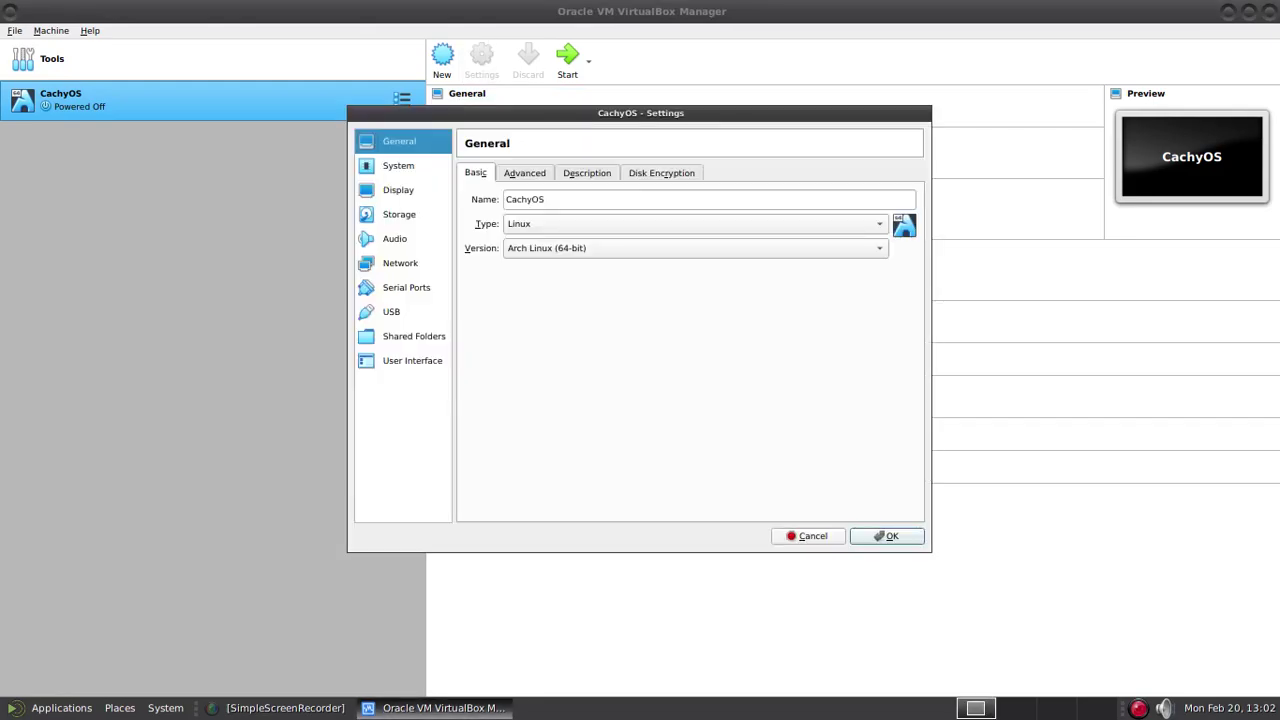
click(398, 190)
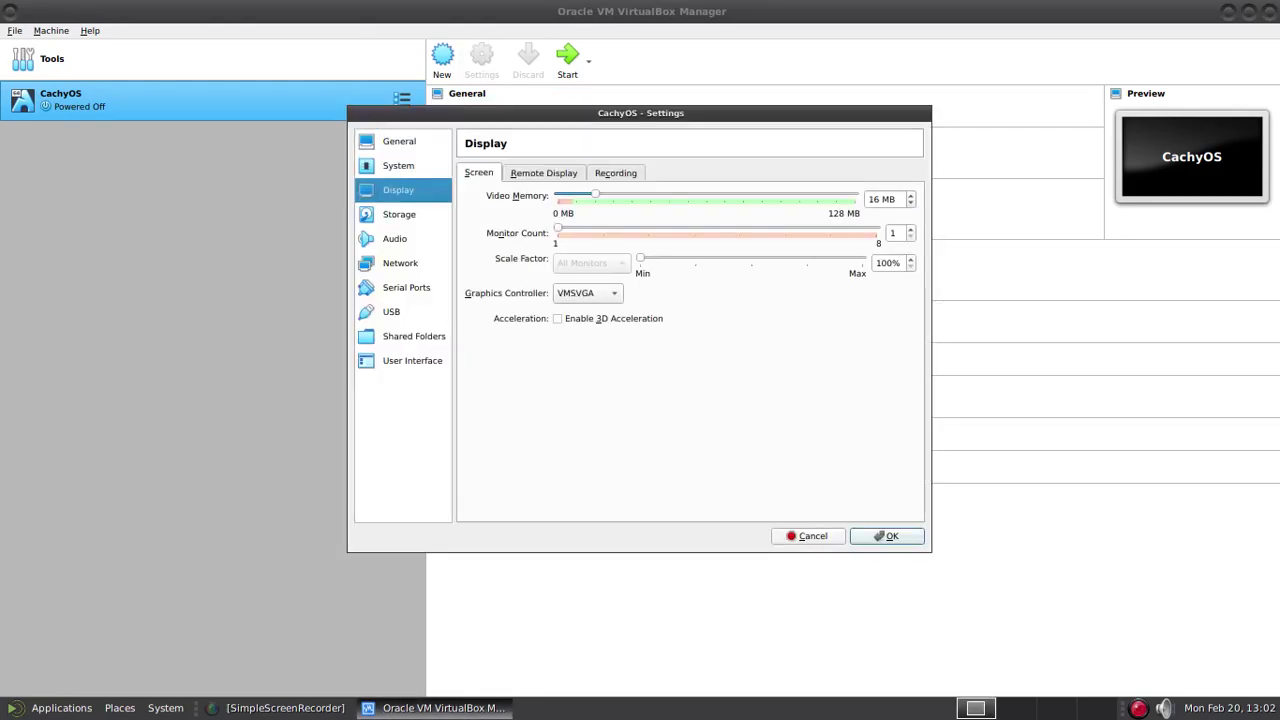
click(398, 165)
click(556, 173)
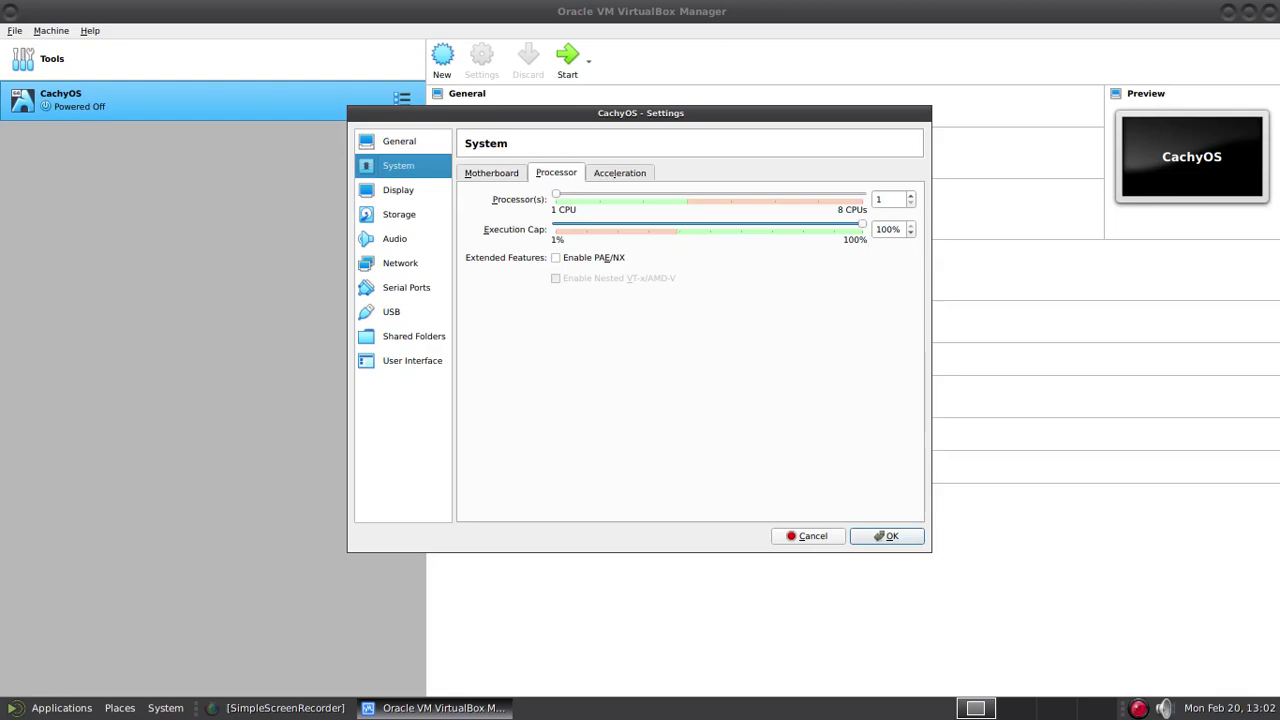
click(910, 195)
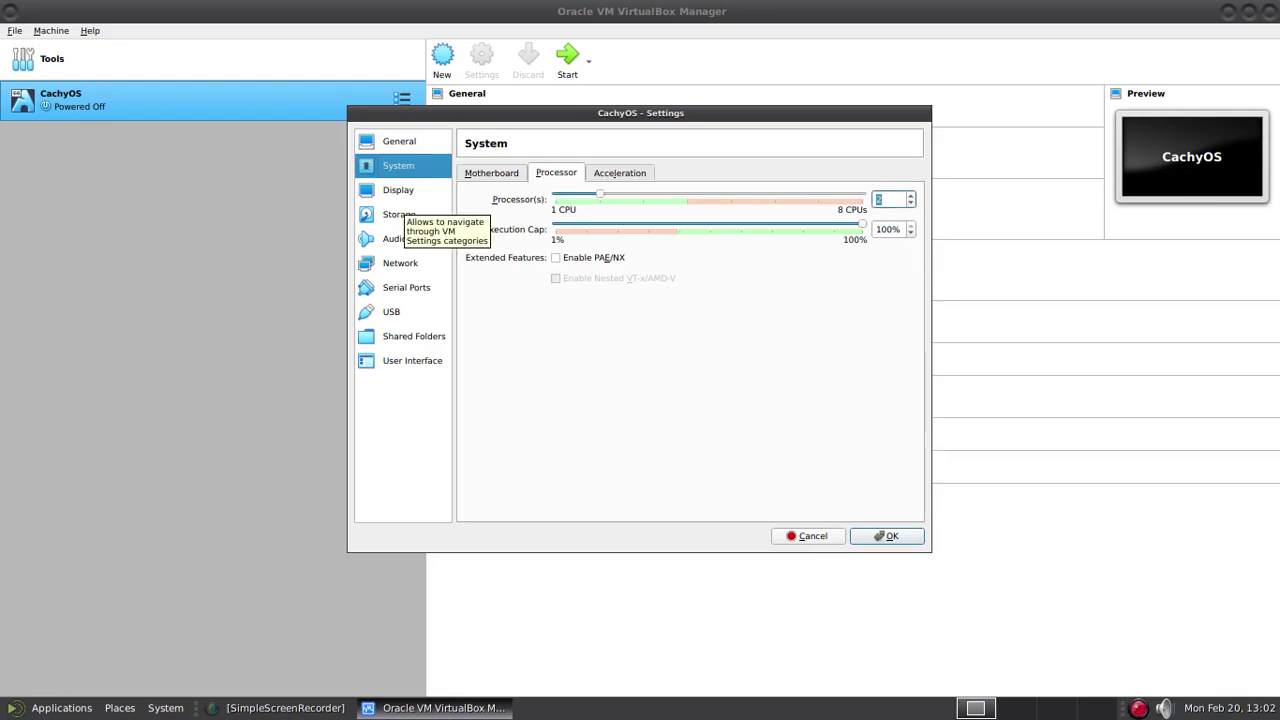
click(400, 263)
click(628, 220)
click(600, 238)
click(600, 244)
click(600, 260)
click(887, 536)
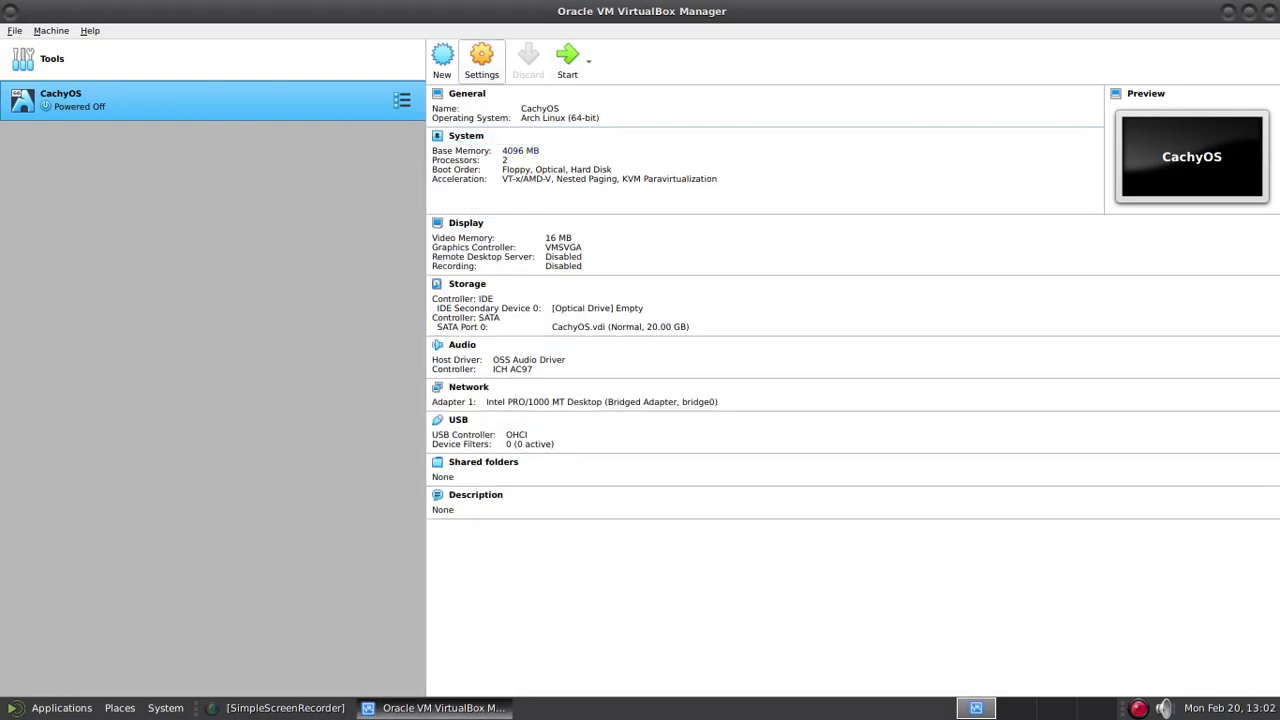
Switch the graphics controller to VBoxSVGA and start the VM.
click(481, 60)
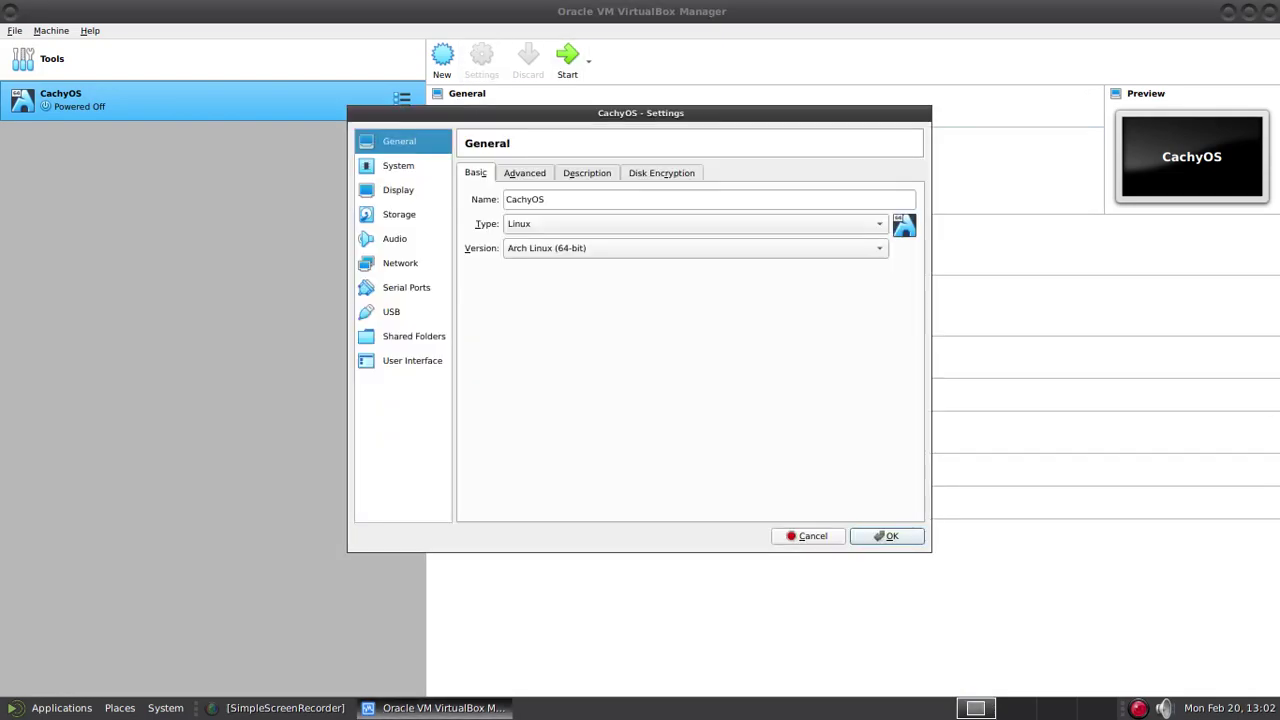
click(398, 190)
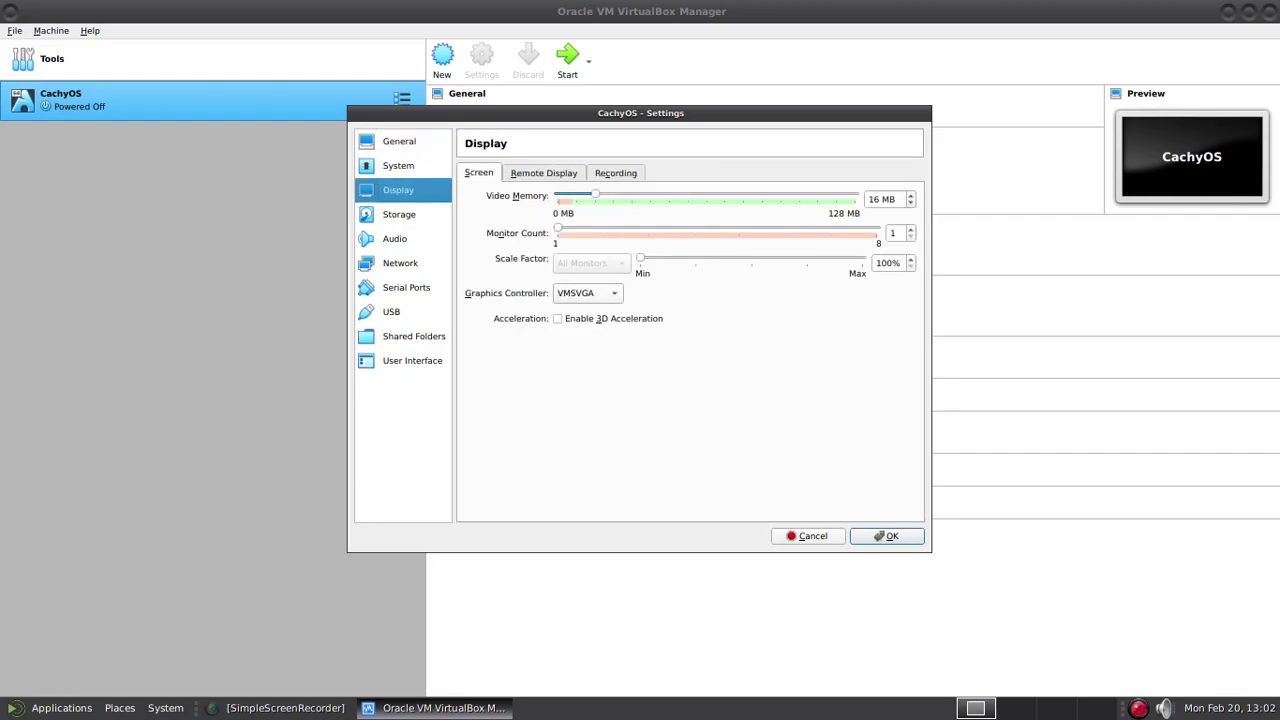
click(587, 293)
click(586, 311)
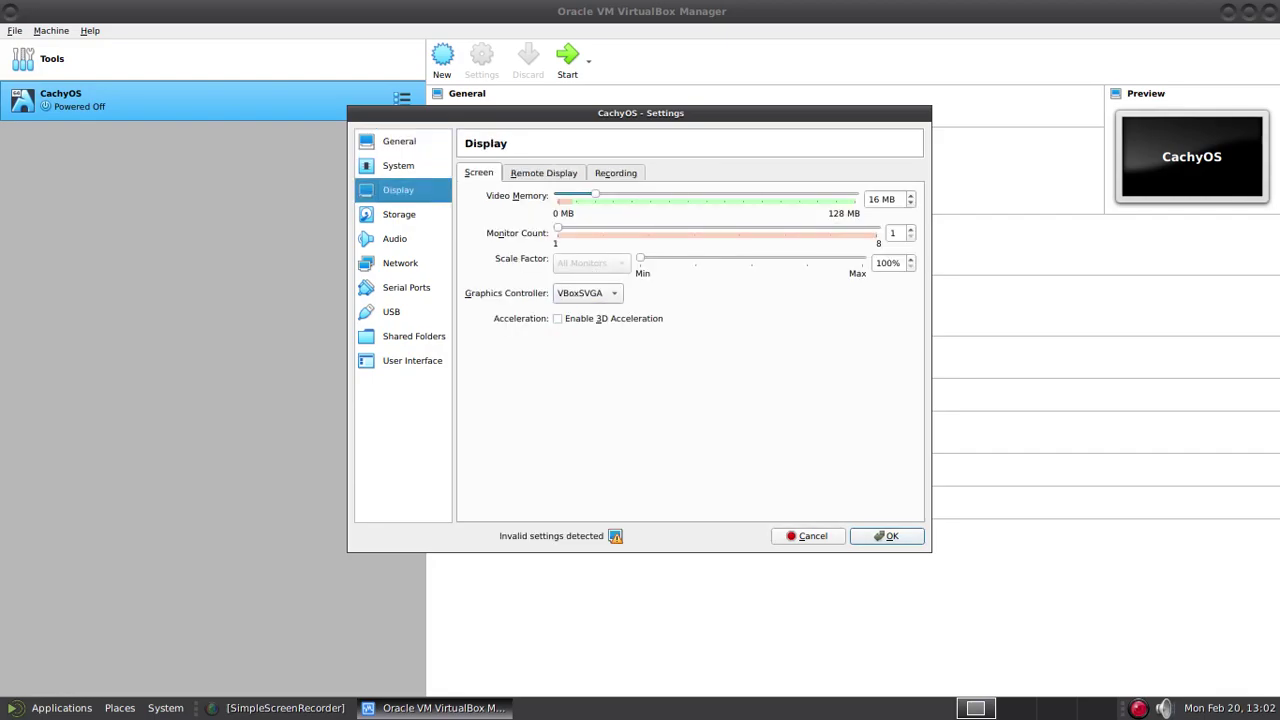
click(886, 536)
click(567, 60)
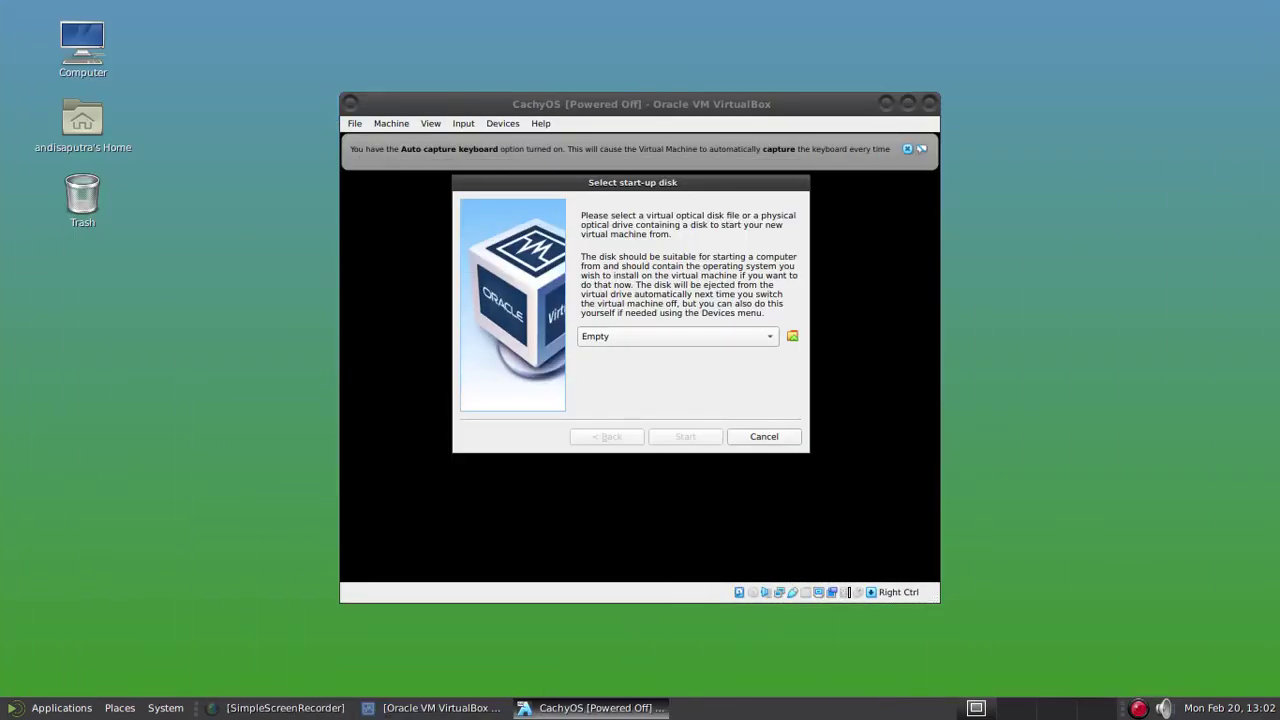
Add cachyos-kde-linux-230206.iso as the start-up disk and boot from it.
click(792, 336)
click(439, 222)
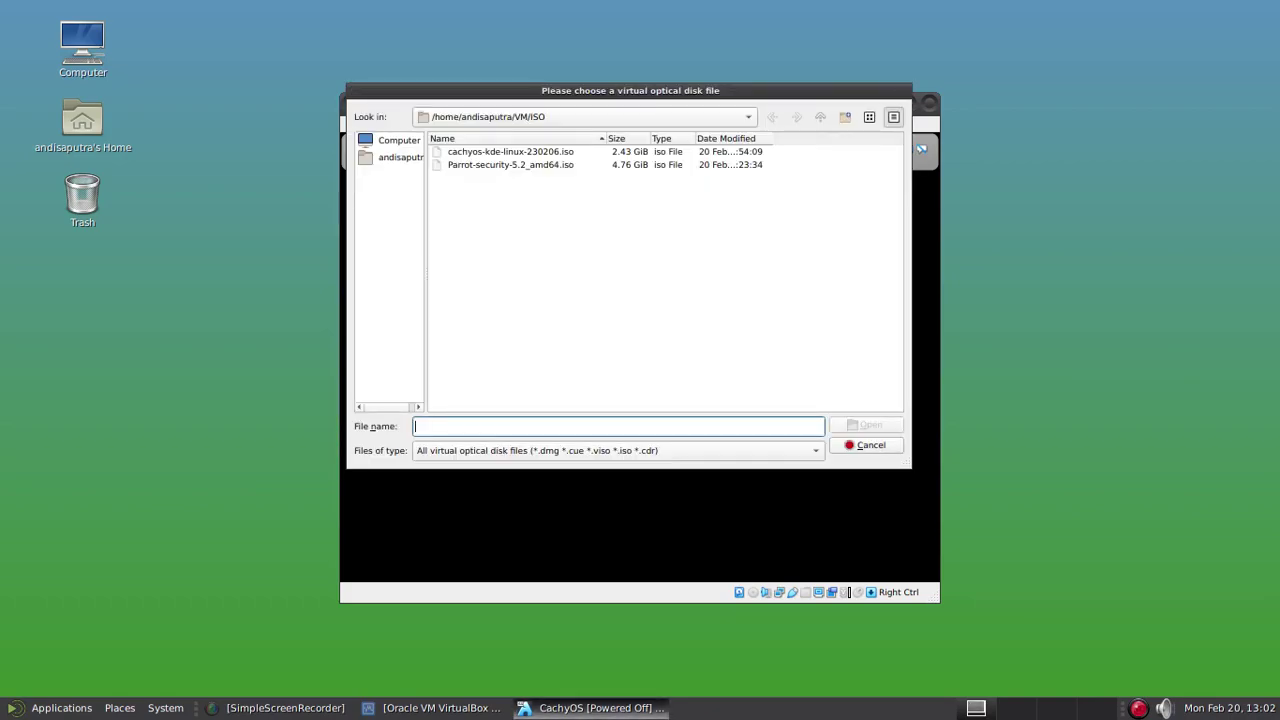
click(510, 151)
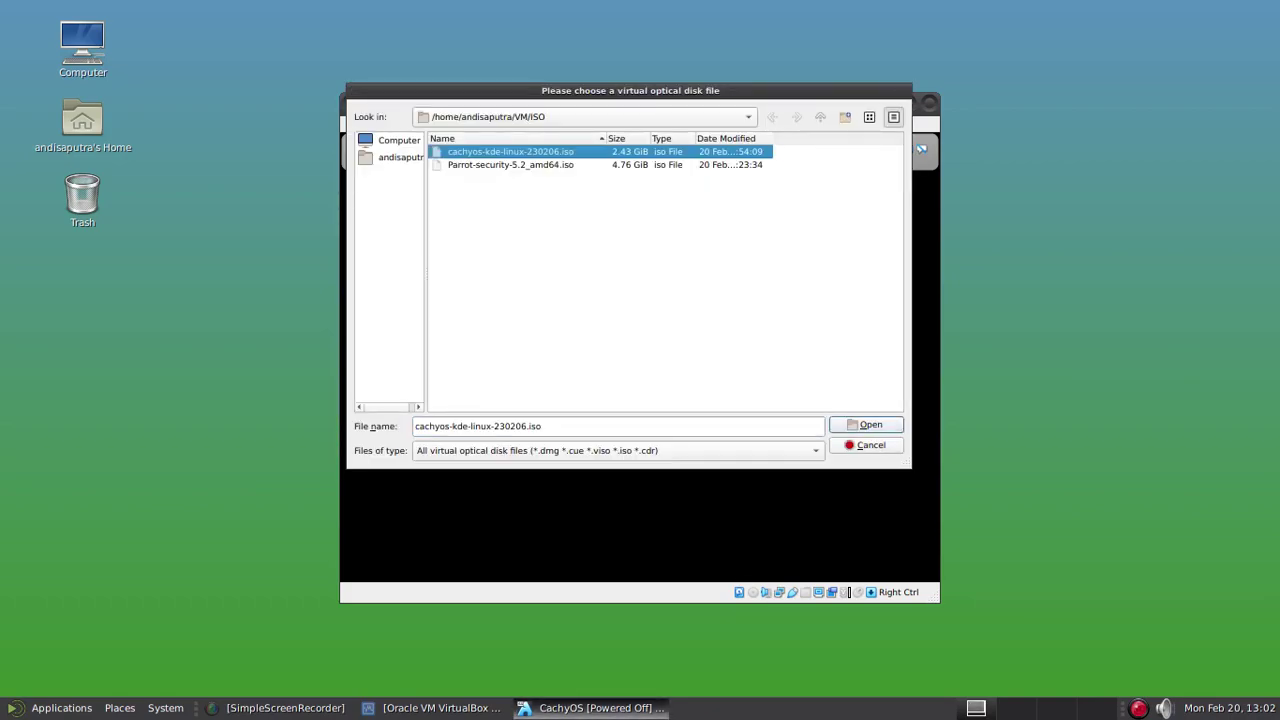
key(Return)
key(Return)
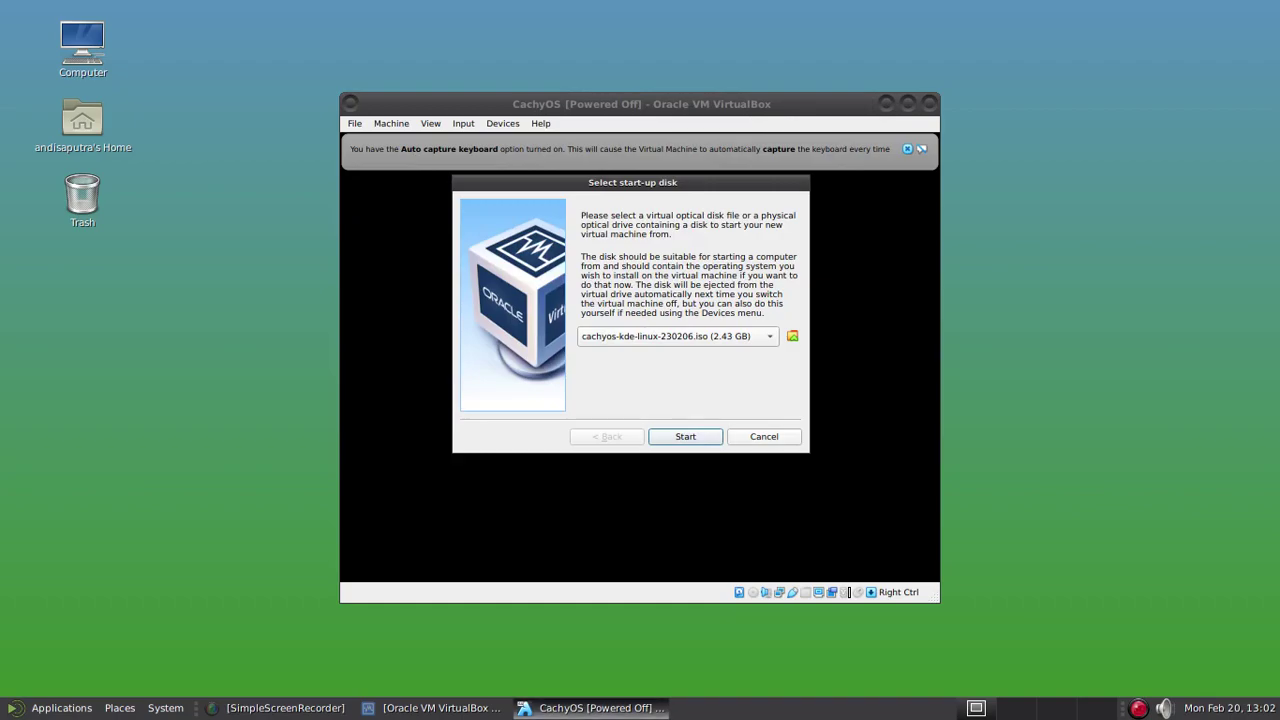
key(Return)
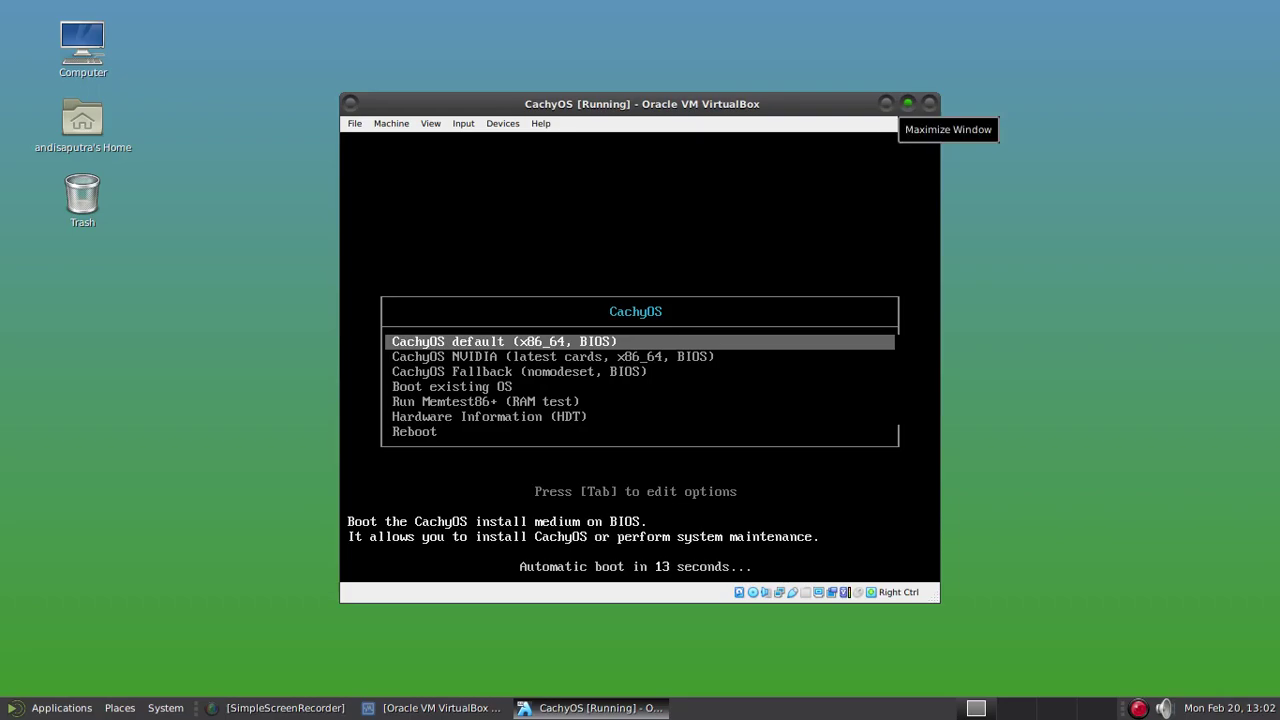
Maximize the VM window, switch to full-screen mode and boot the default CachyOS entry.
click(908, 103)
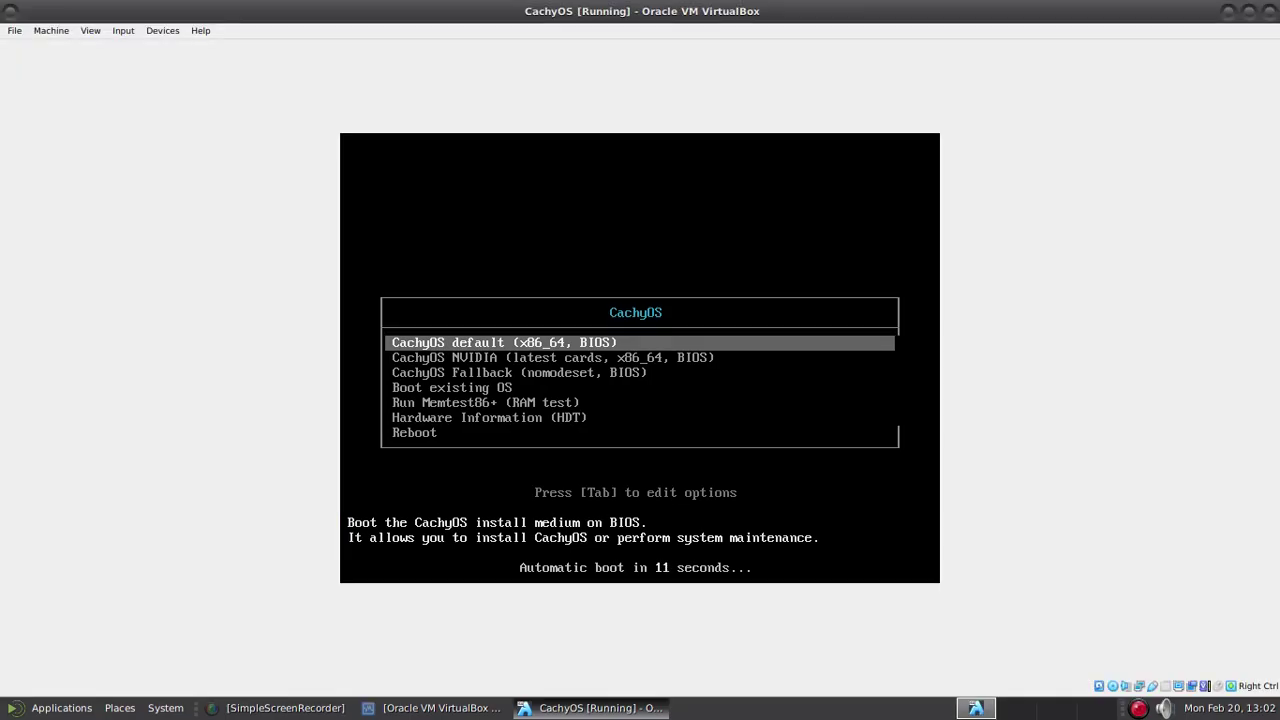
click(90, 30)
click(120, 48)
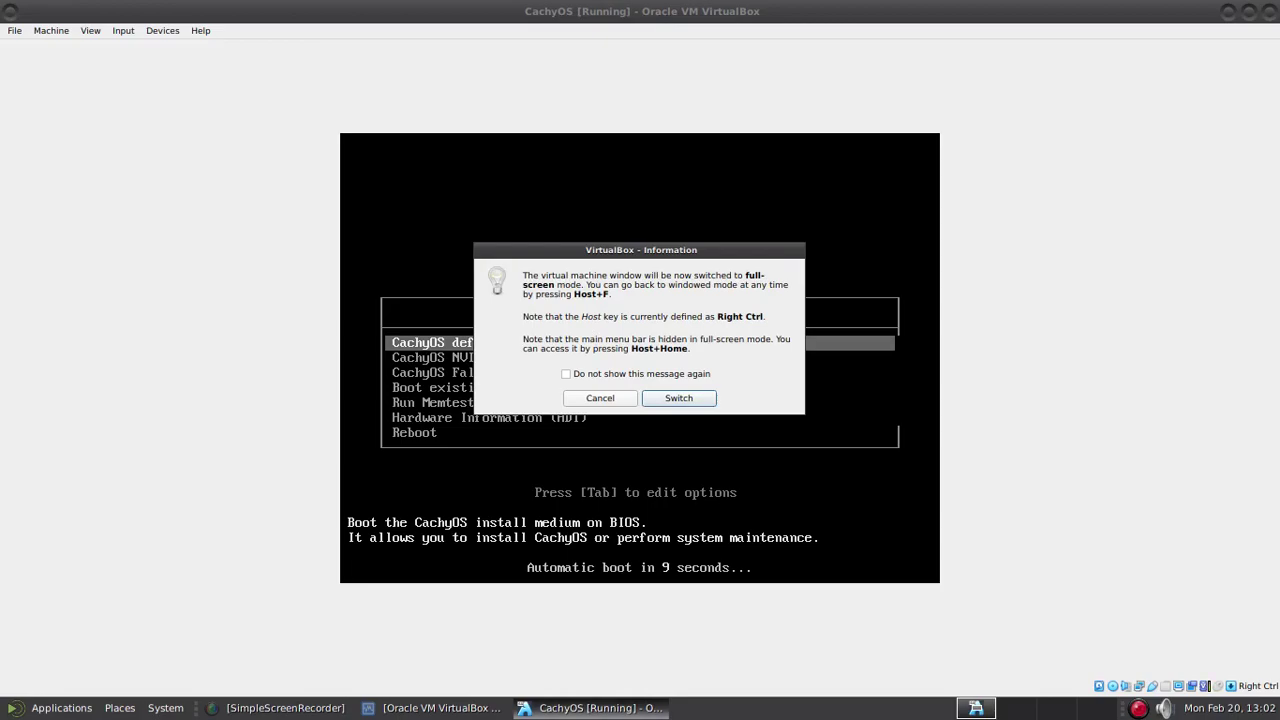
key(Return)
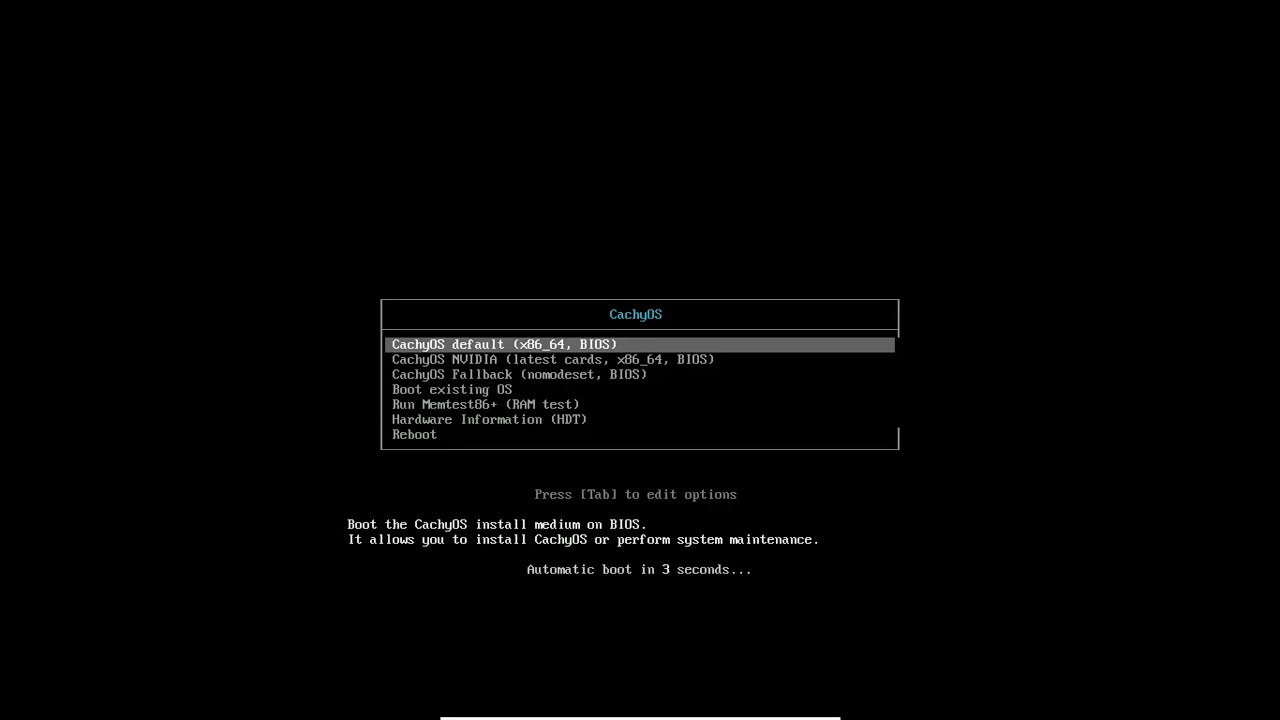
key(Return)
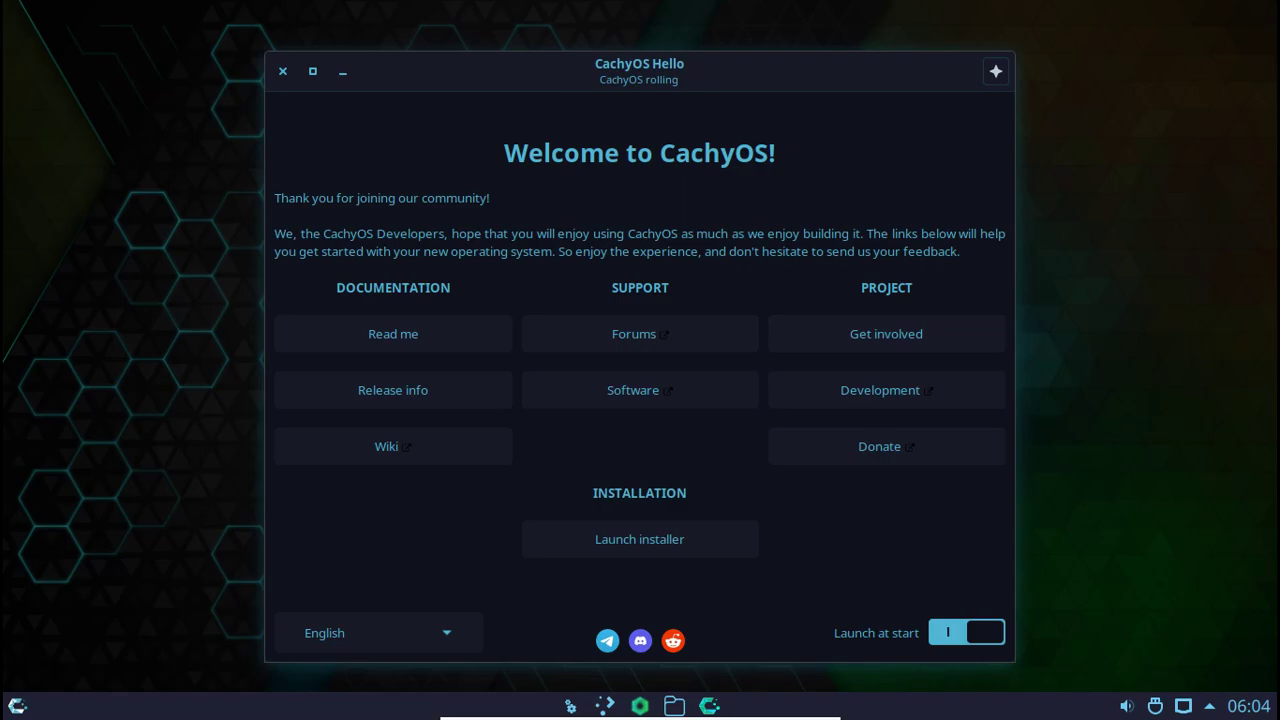
Launch Alacritty from the System applications and ping 1.1.1.1 until replies arrive.
key(super)
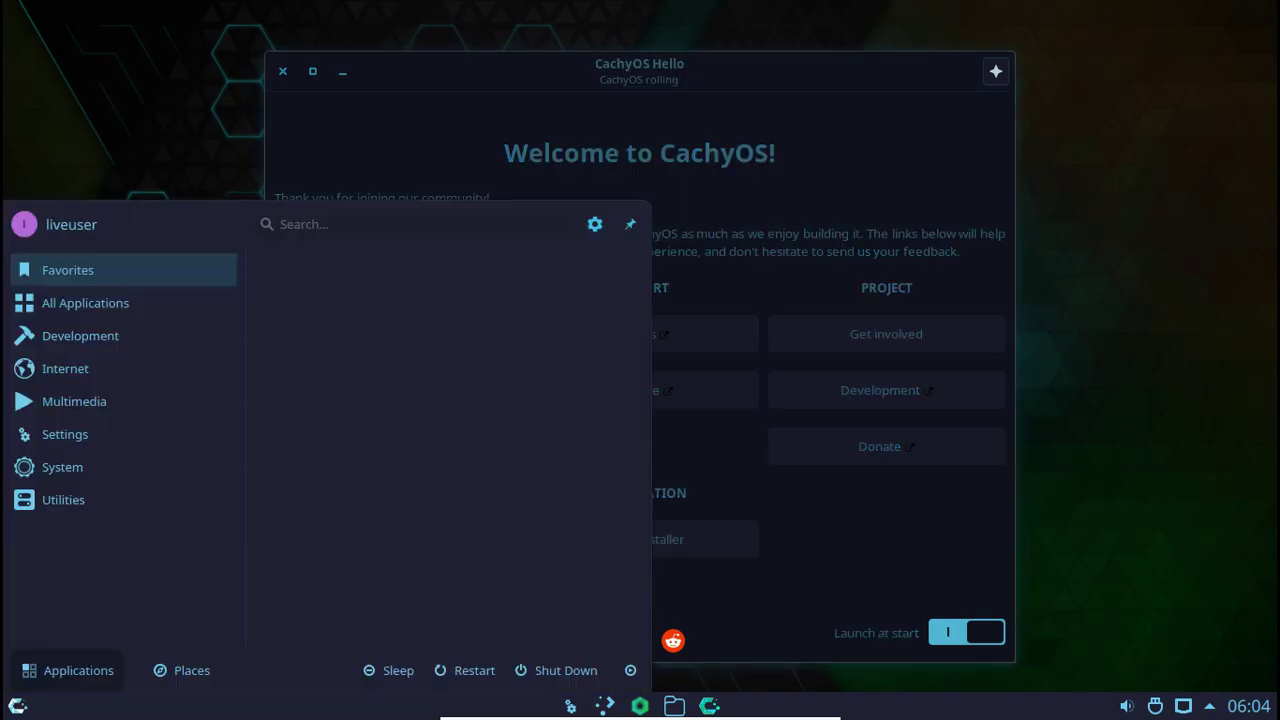
key(Up)
key(Up)
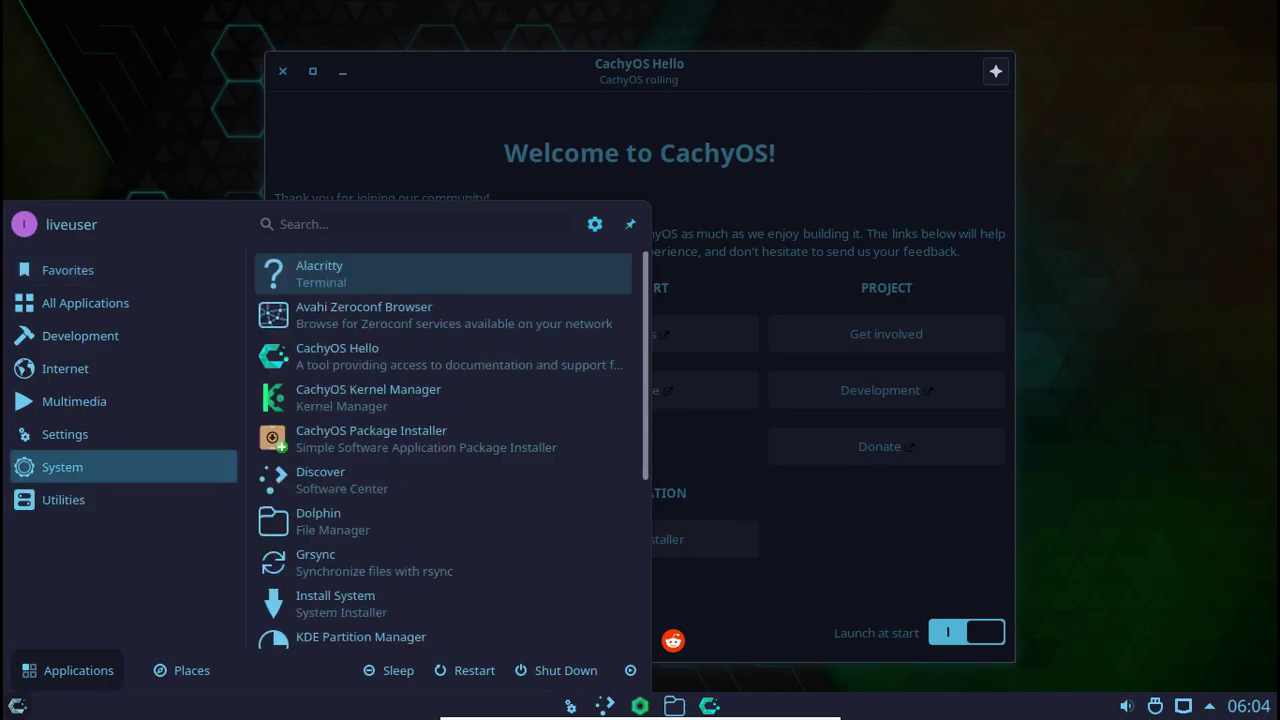
key(Return)
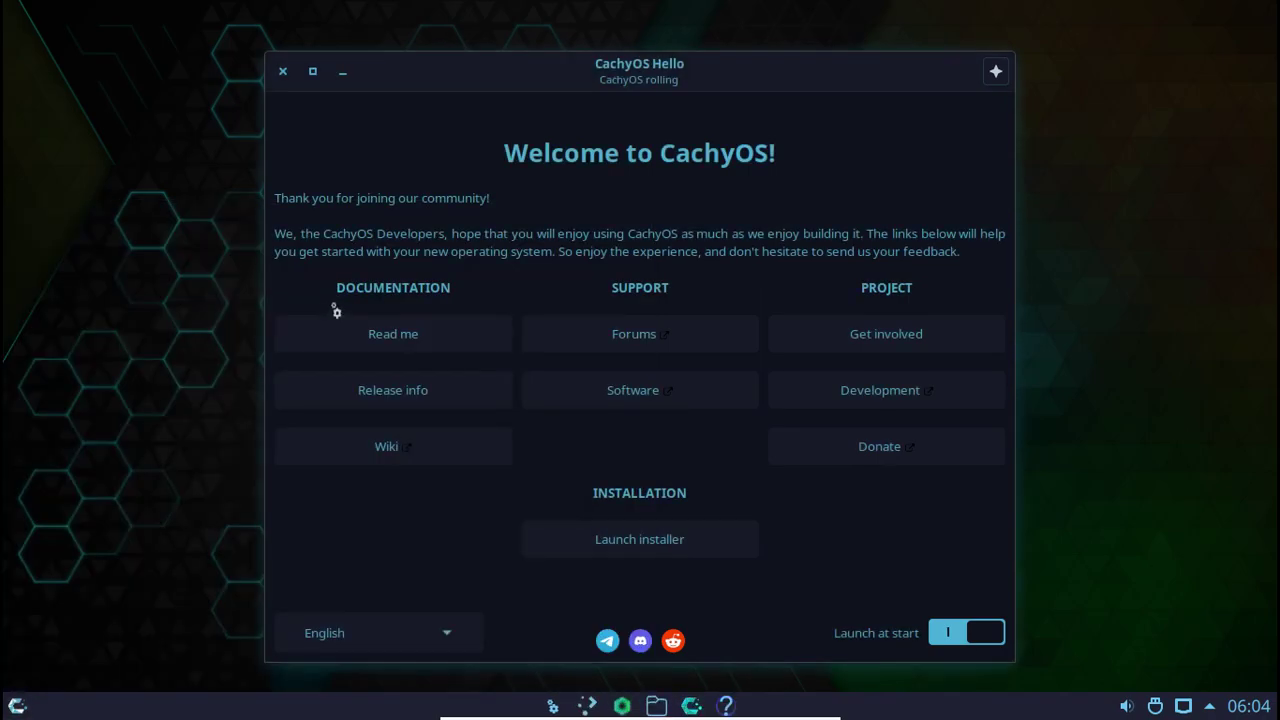
text(ping)
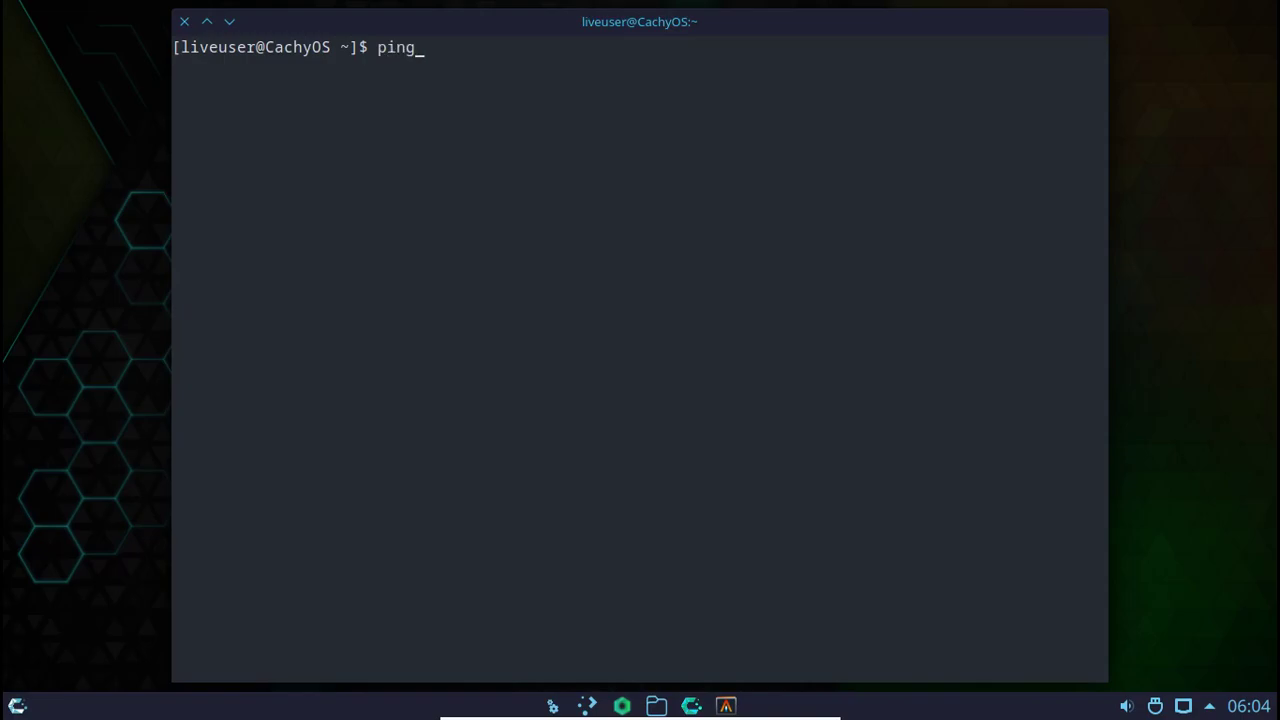
text( 1.1.1.1)
key(Return)
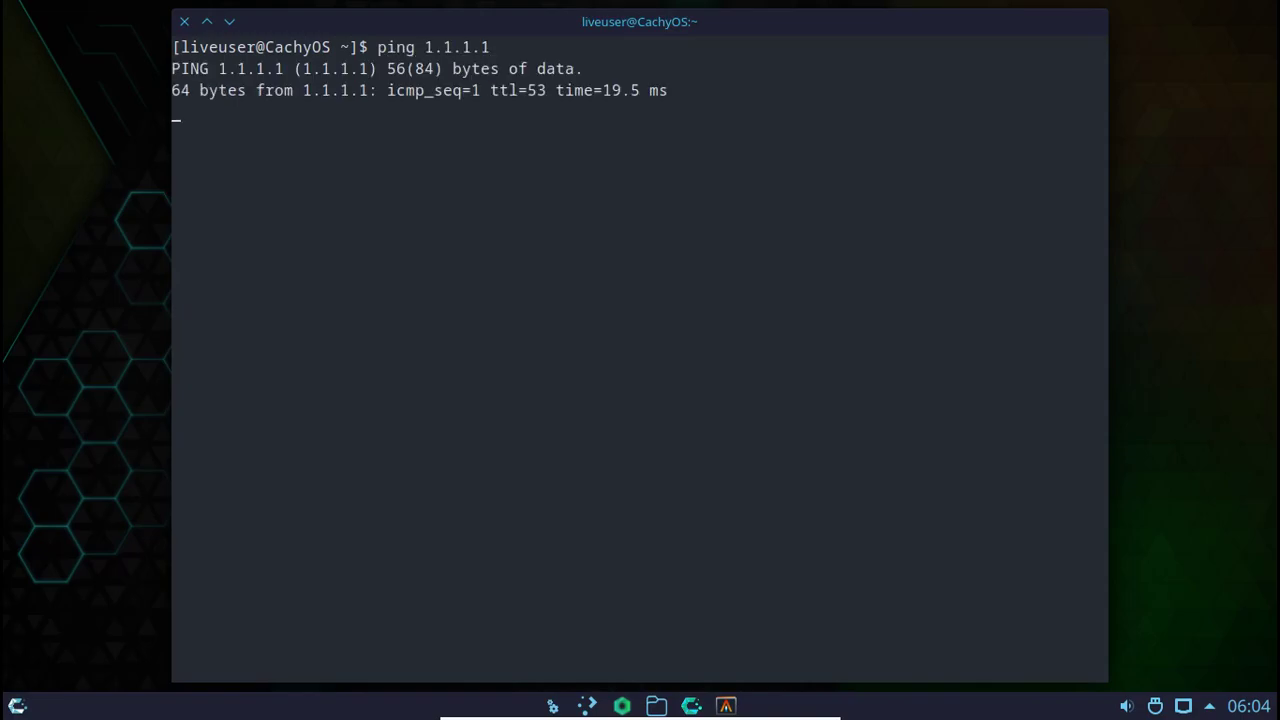
key(ctrl+c)
Ping google.com, stop it after replies, and exit the terminal.
text(pin g)
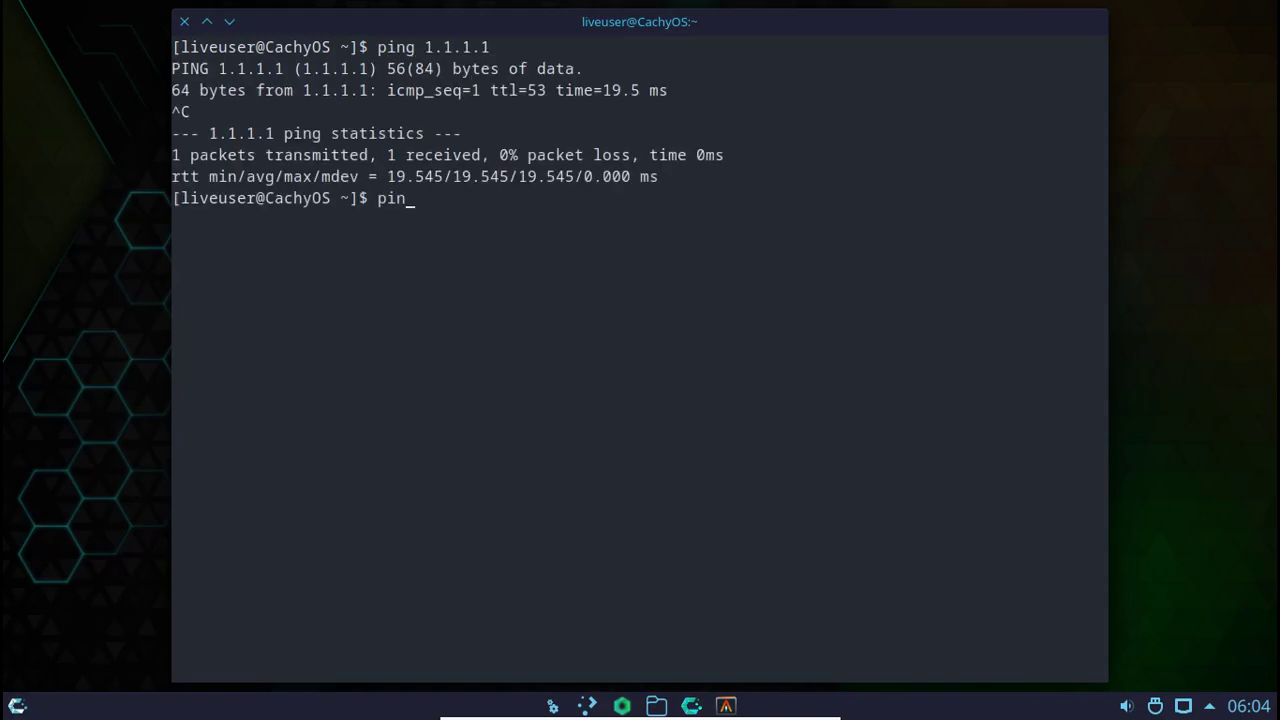
key(BackSpace)
key(BackSpace)
text(g google.com)
key(Return)
key(ctrl+c)
text(exit)
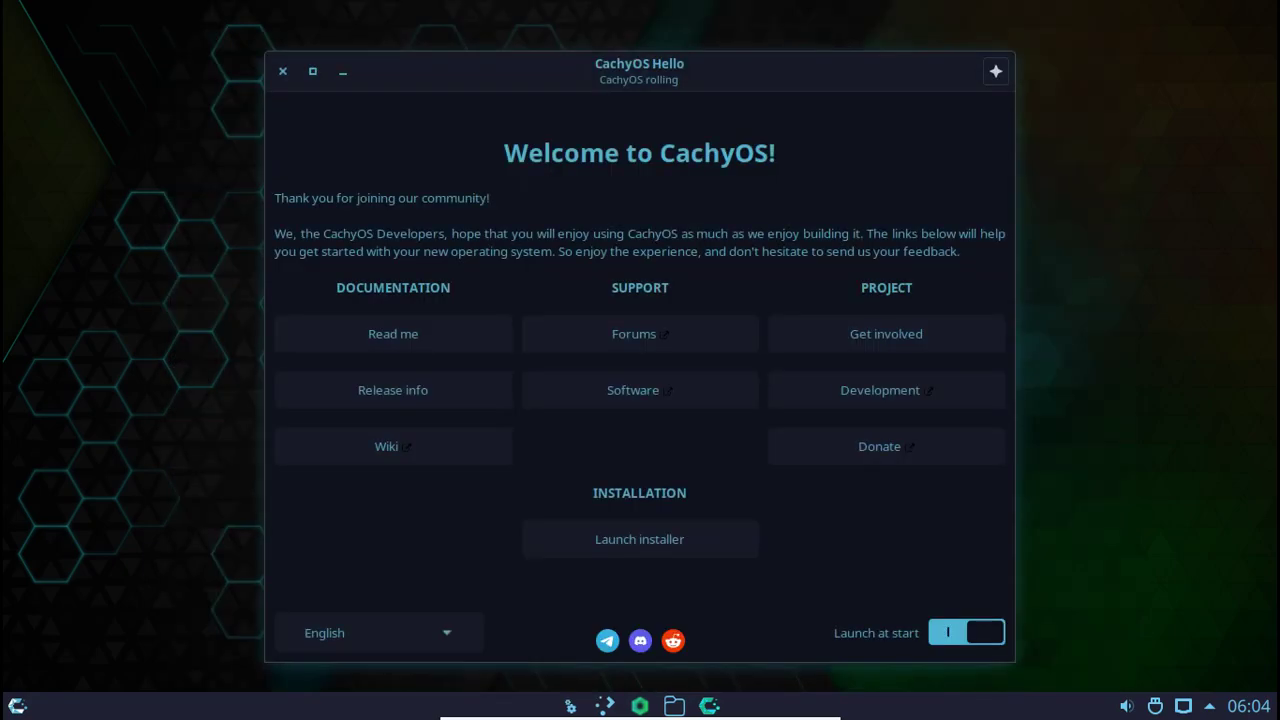
Launch the CachyOS installer and set its language to American English.
click(639, 539)
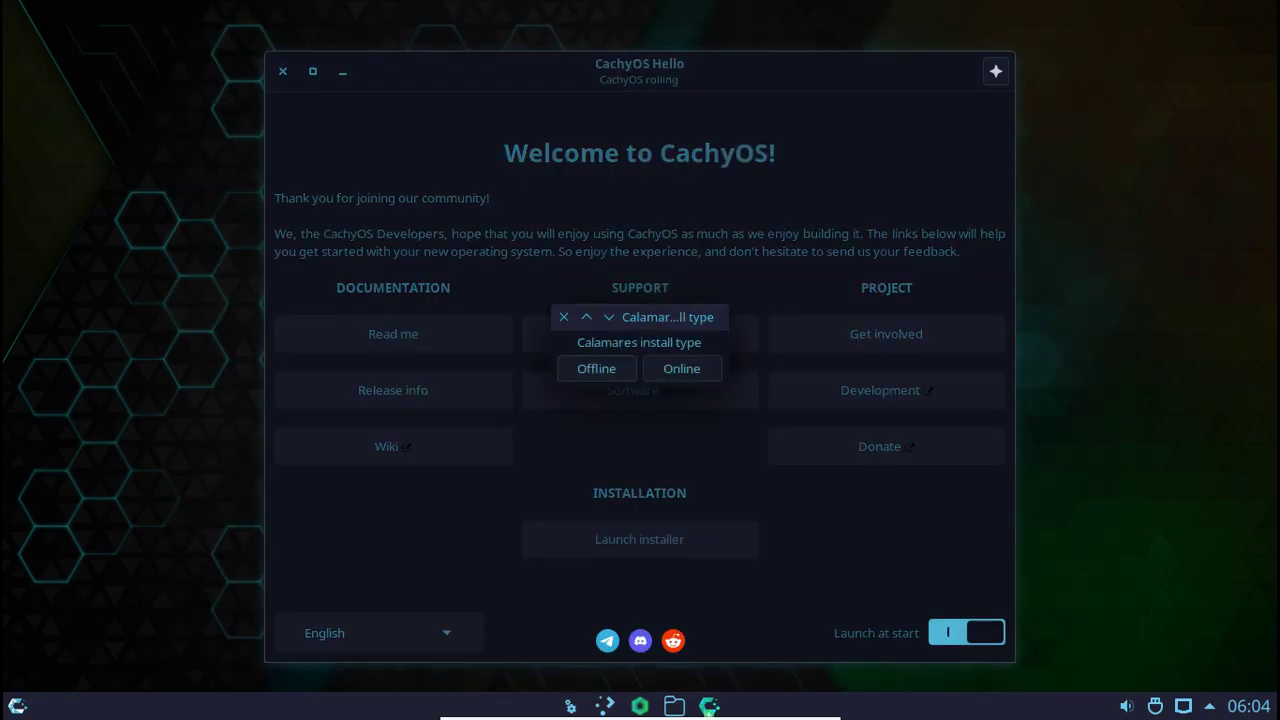
key(Return)
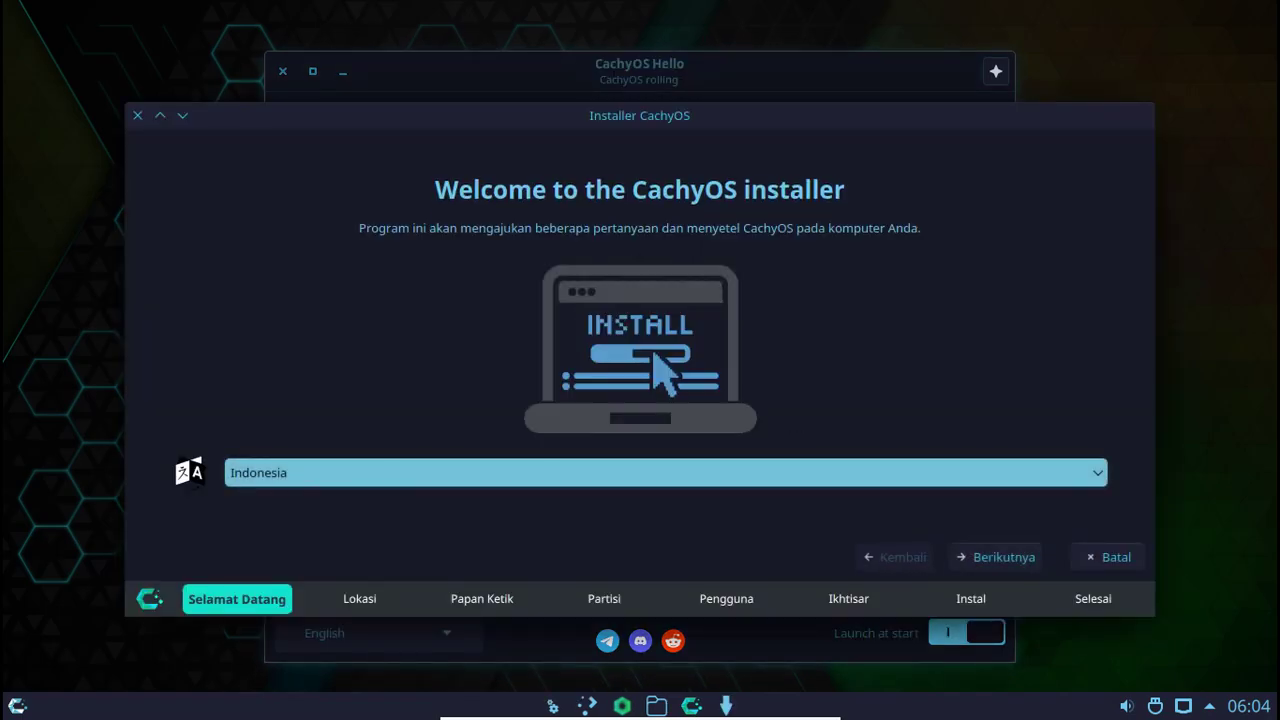
key(space)
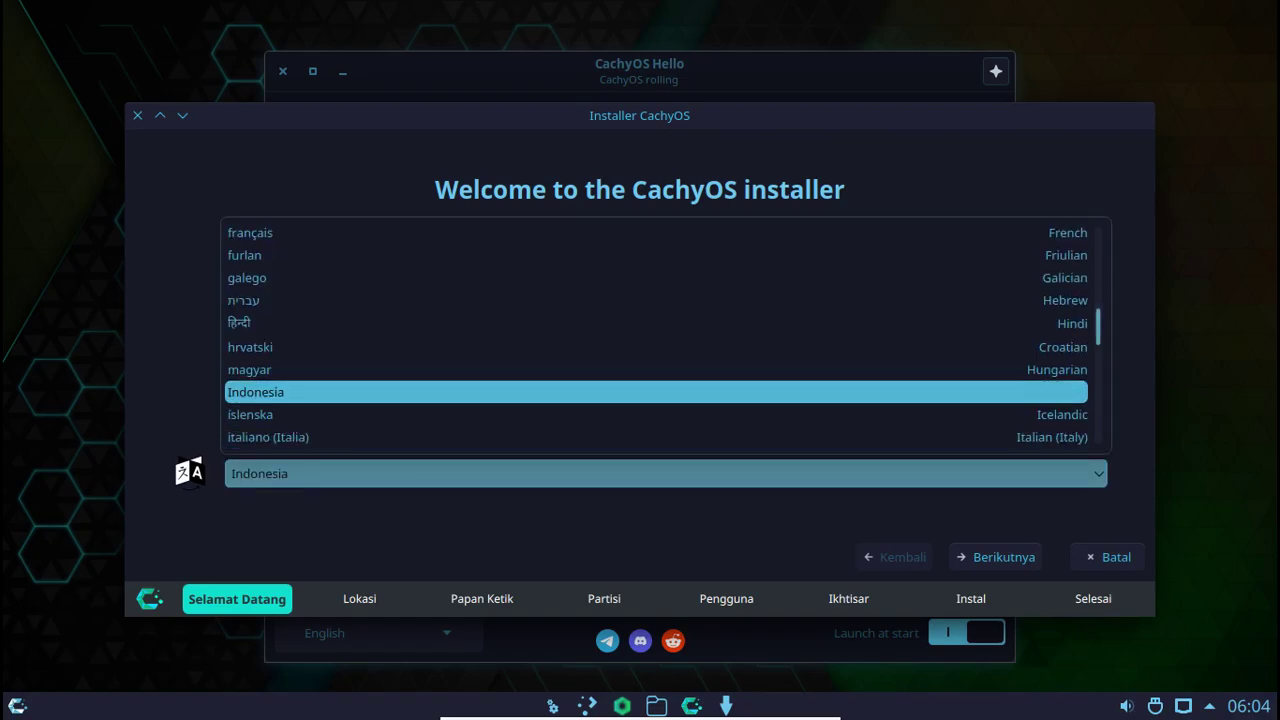
scroll(665, 335, up, 8)
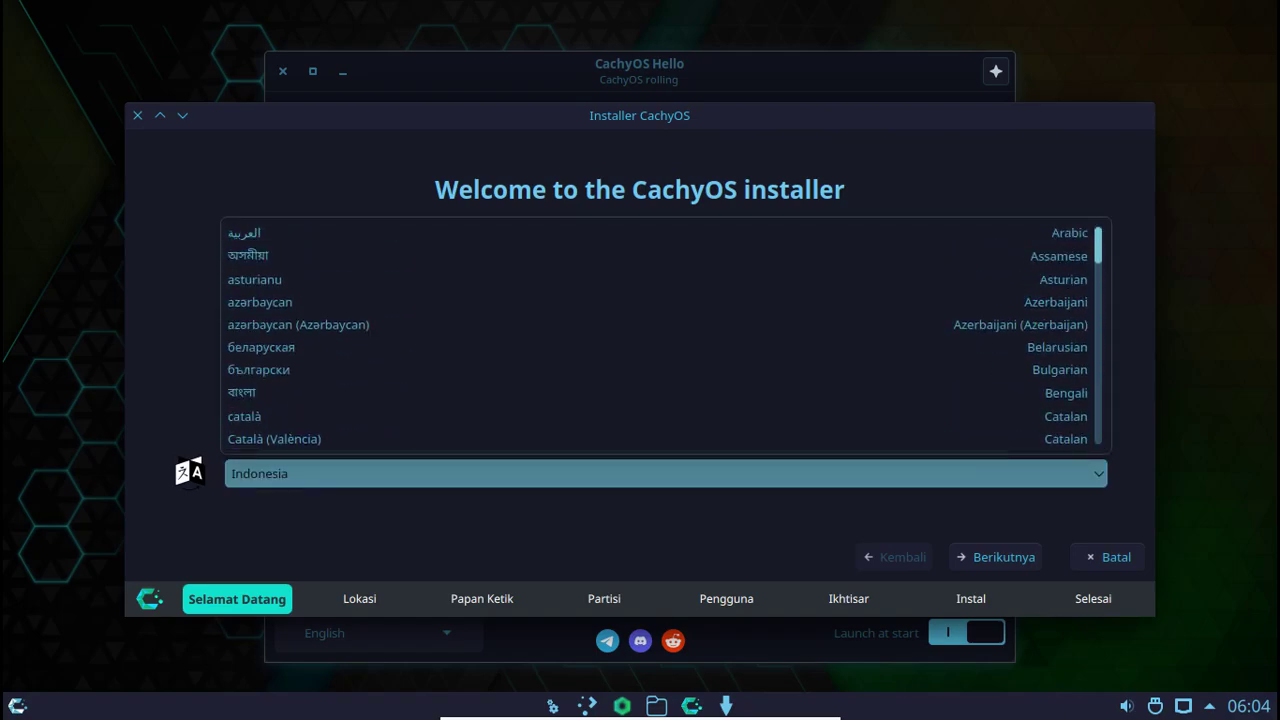
scroll(665, 335, down, 4)
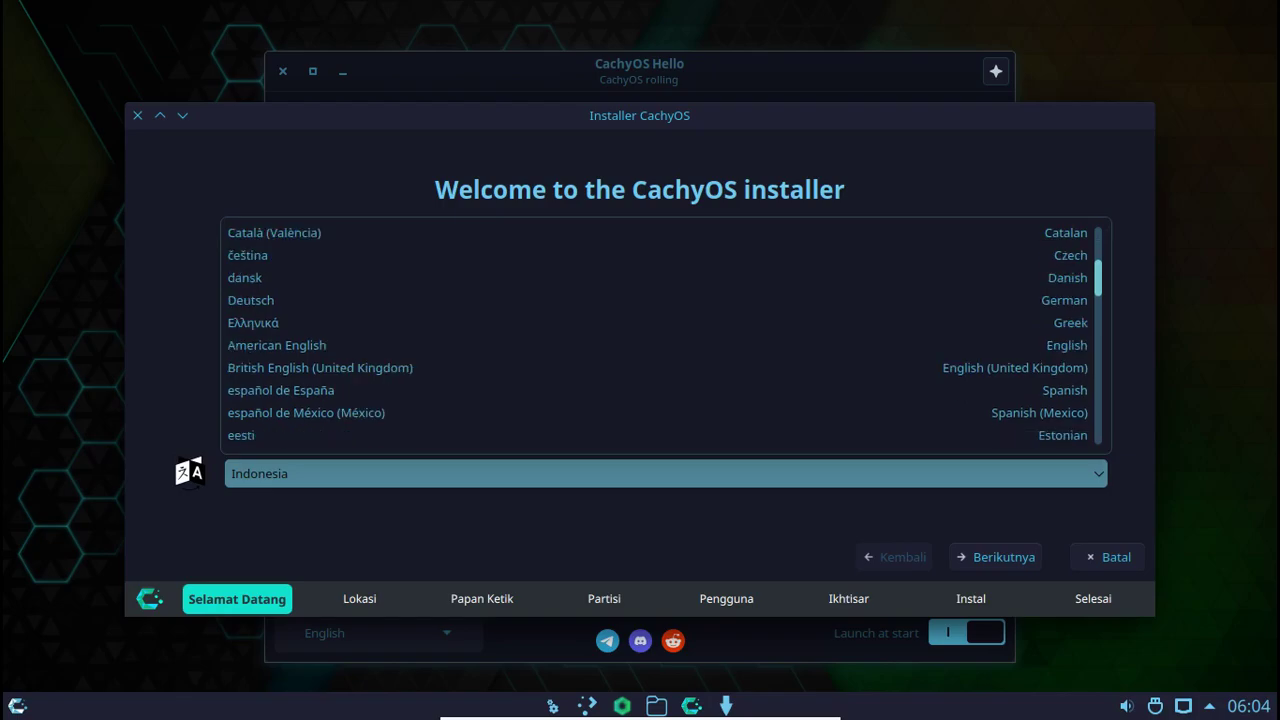
click(665, 345)
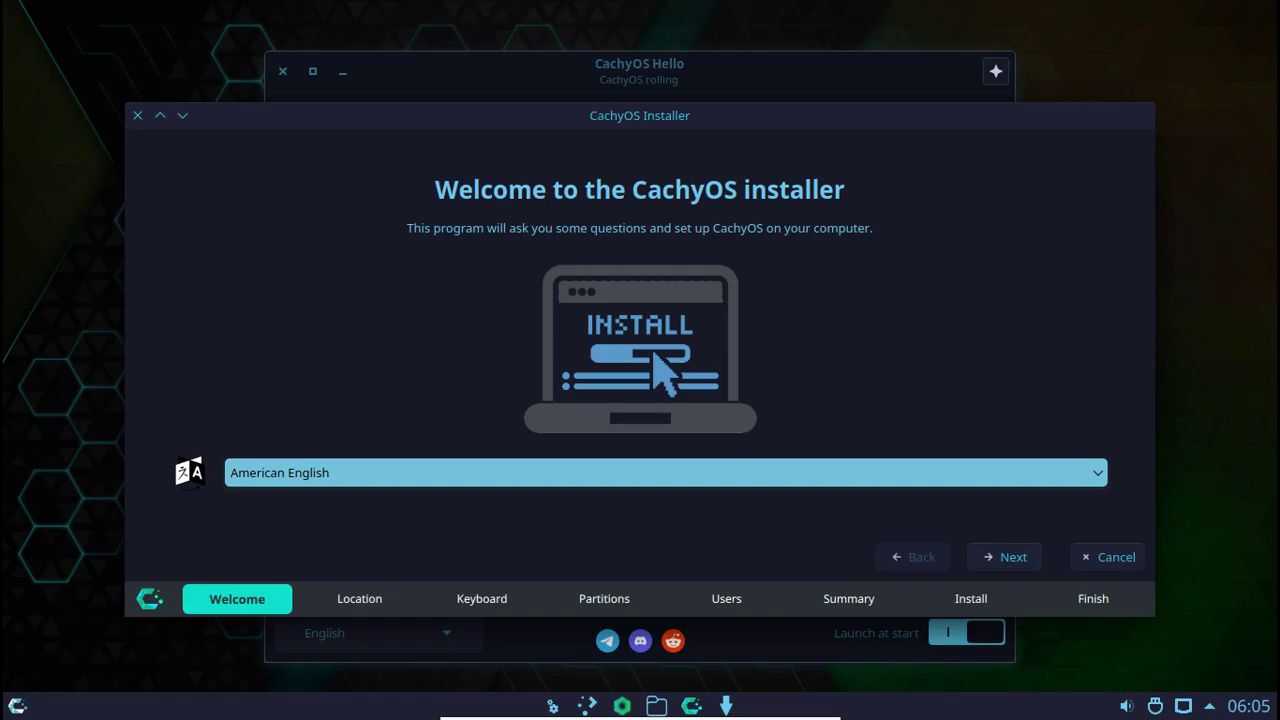
Accept the Asia/Jakarta location and English (US) keyboard defaults.
click(1004, 557)
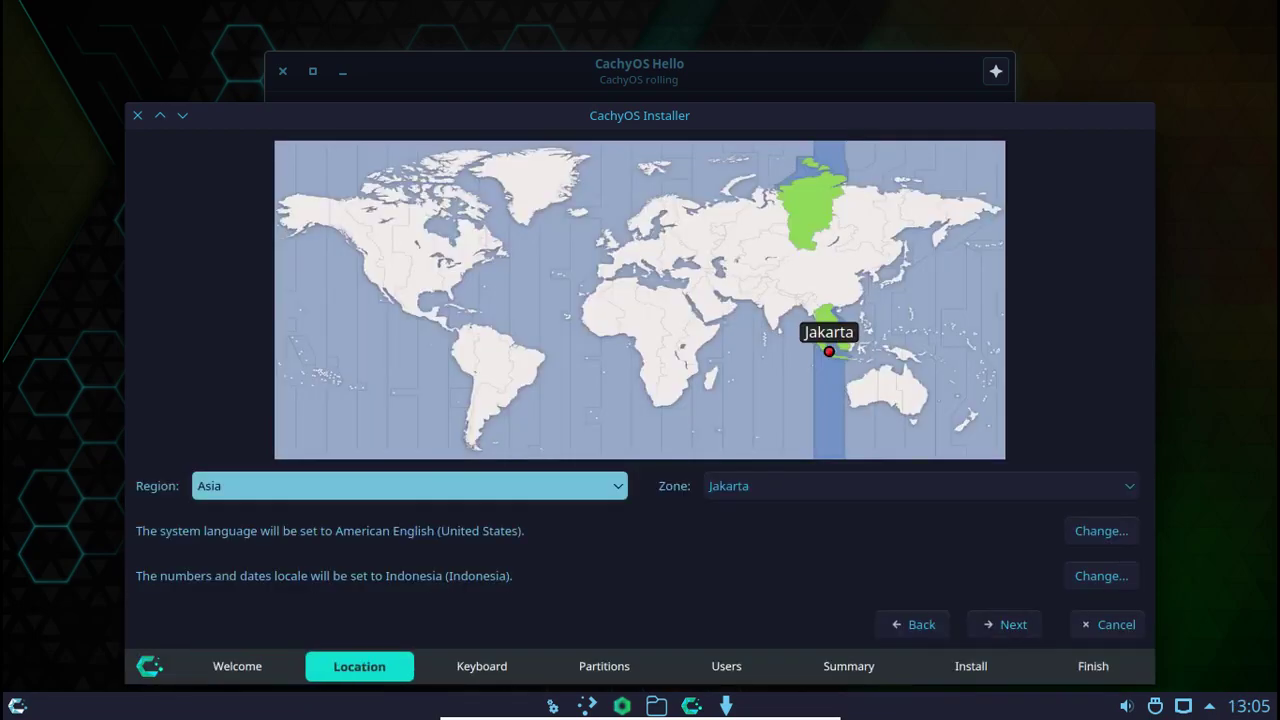
click(1004, 624)
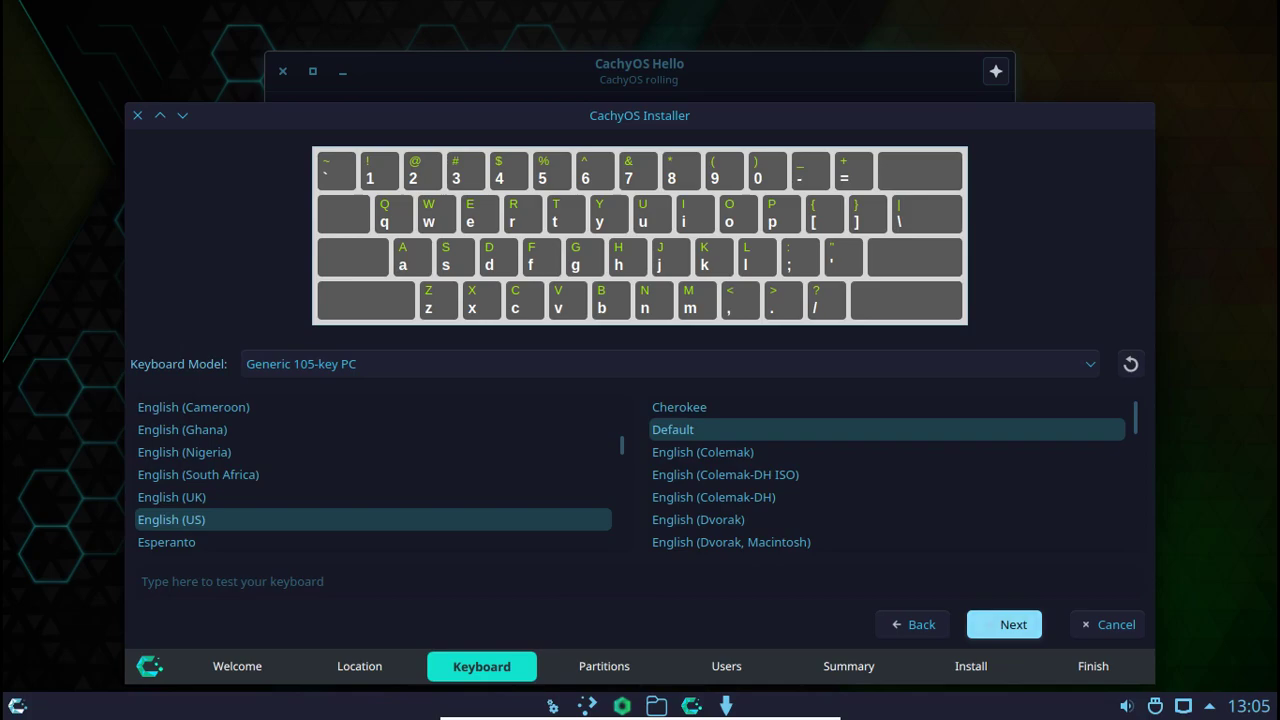
click(1004, 624)
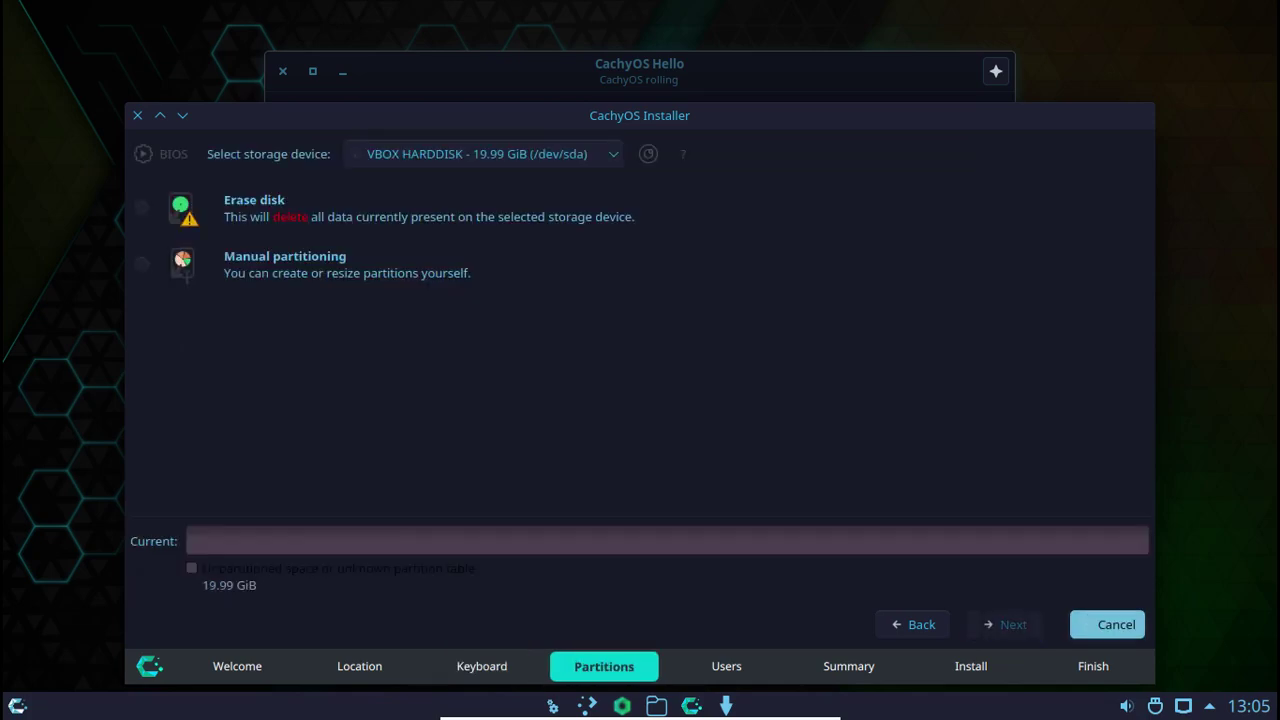
Choose Erase disk for an XFS install on the 19.99 GiB VBOX HARDDISK.
click(140, 207)
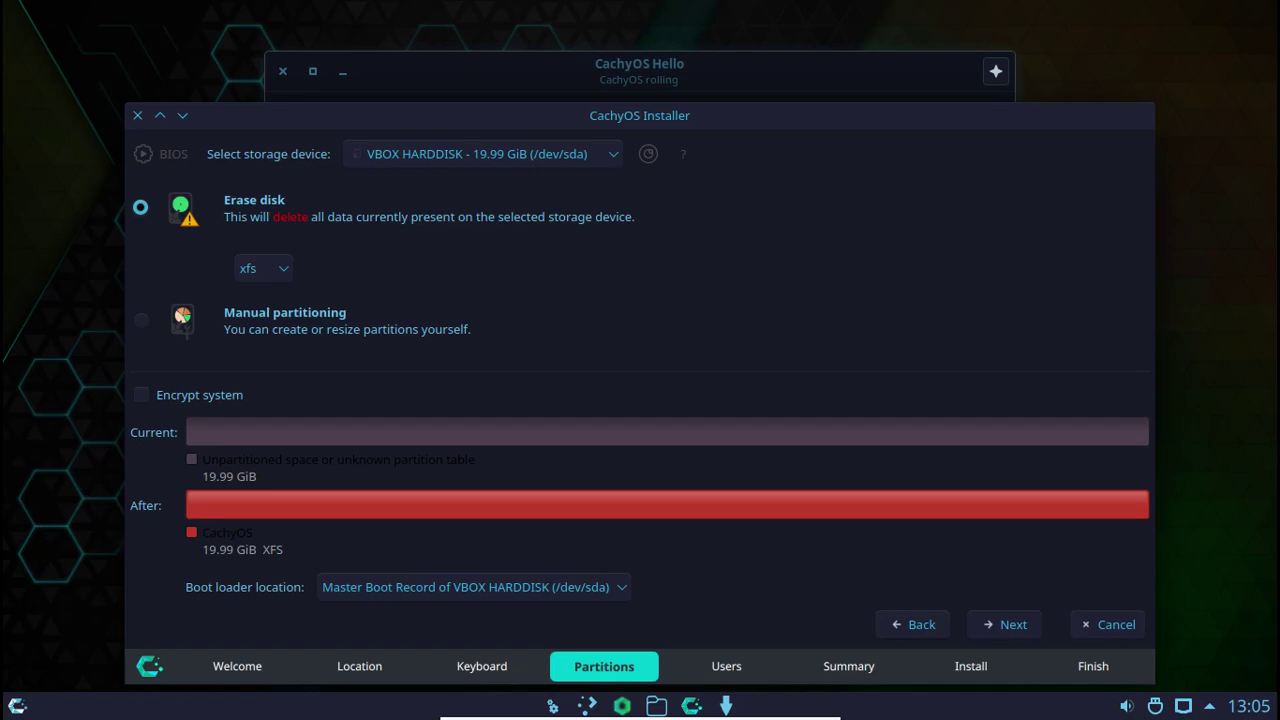
key(Return)
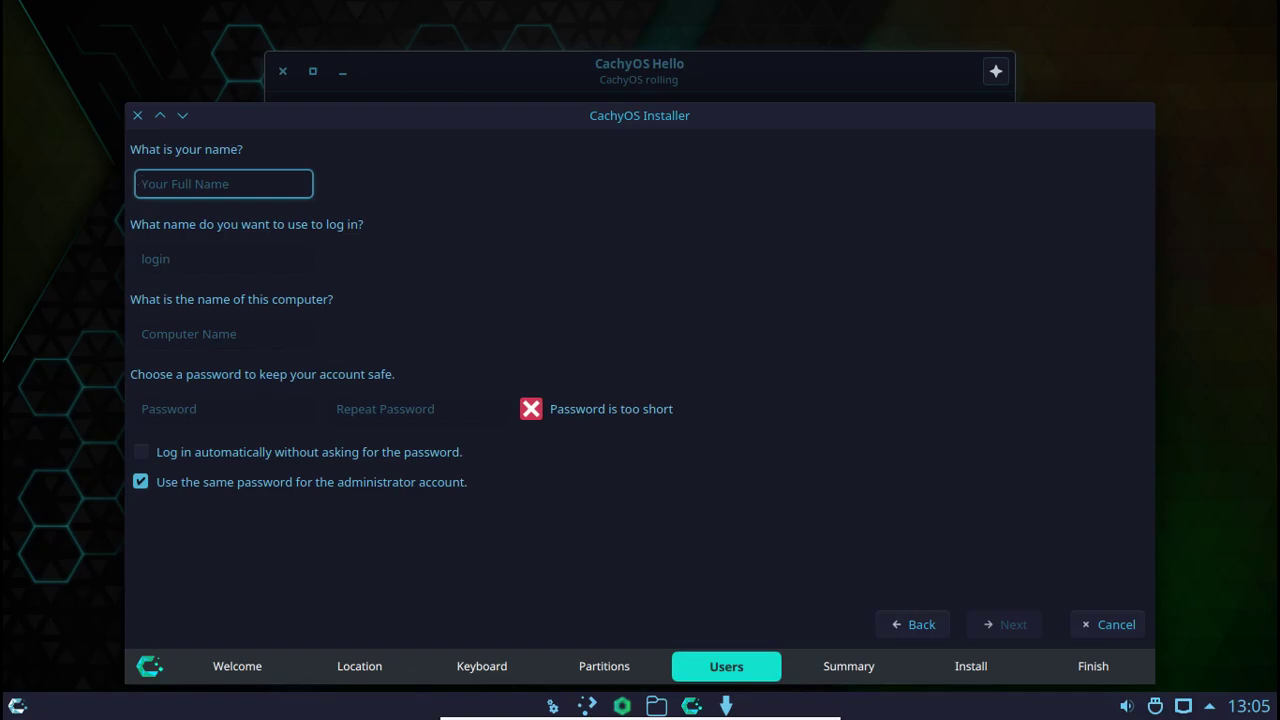
Enter the user's full name, shorten the computer name to cachyos, and set a matching password.
text(bhyve)
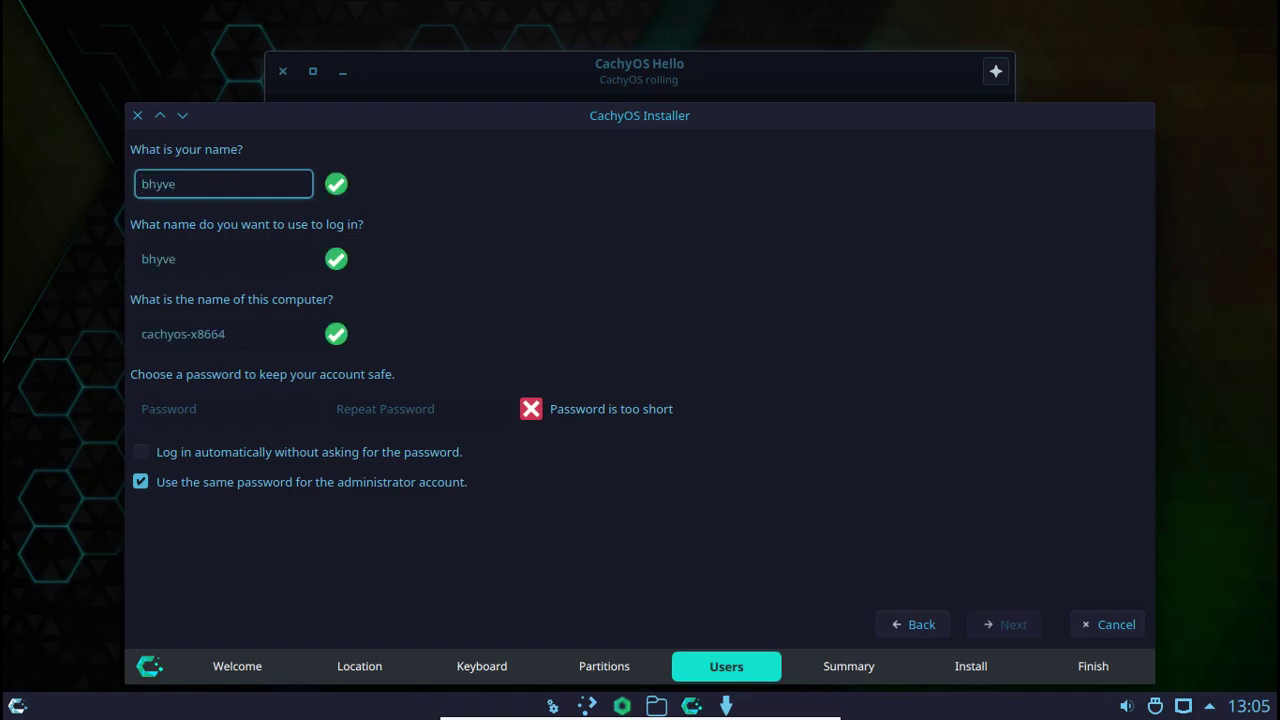
click(226, 334)
key(BackSpace)
key(BackSpace)
key(BackSpace)
key(BackSpace)
key(BackSpace)
key(BackSpace)
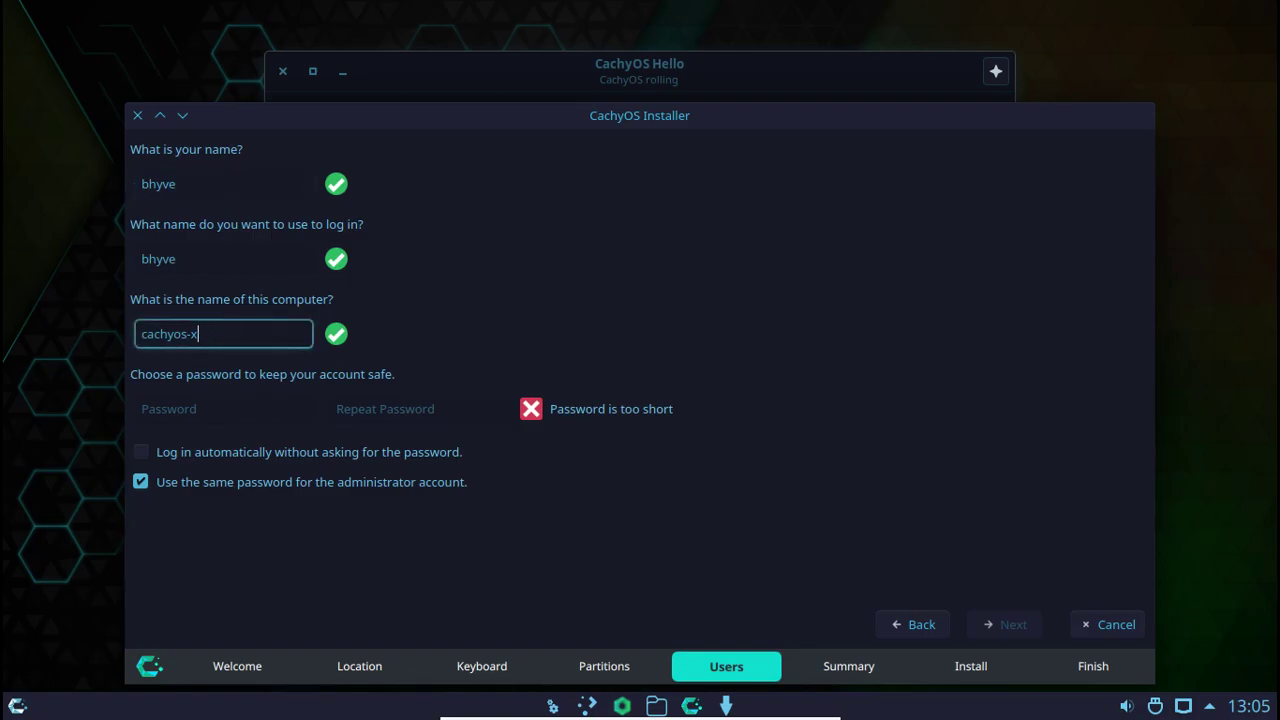
click(223, 409)
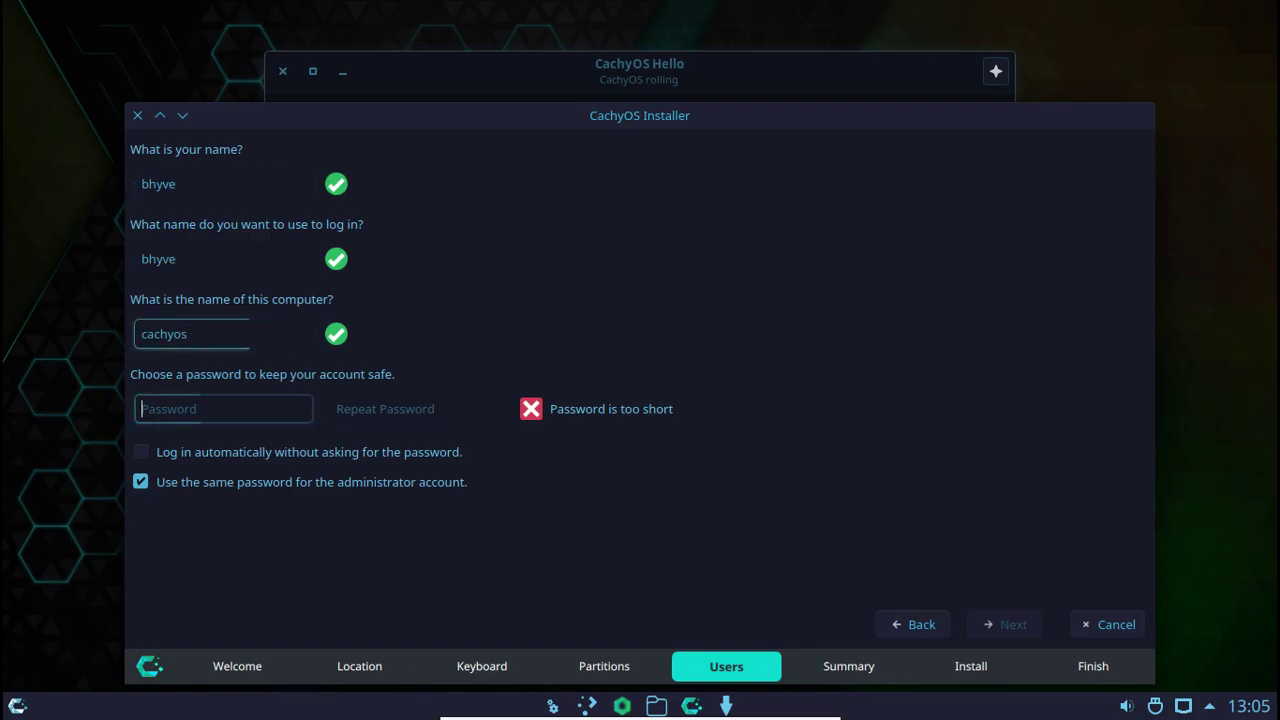
text(**********)
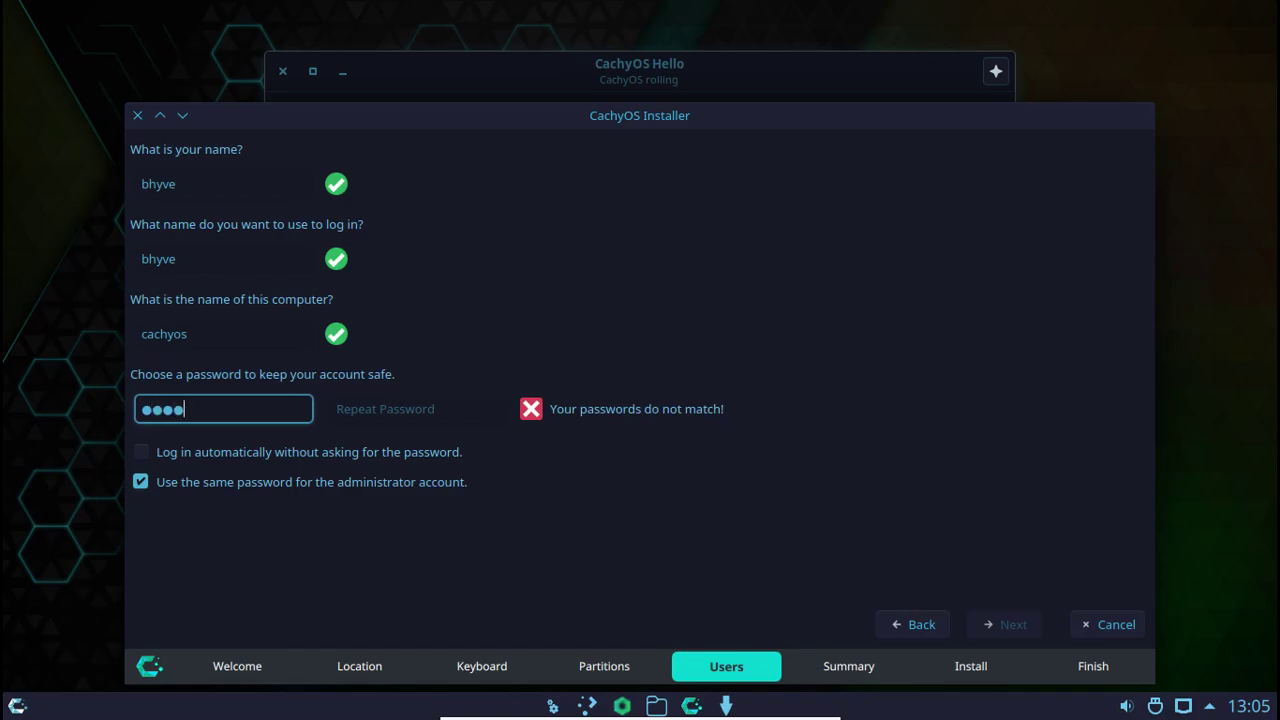
key(Tab)
text(**********)
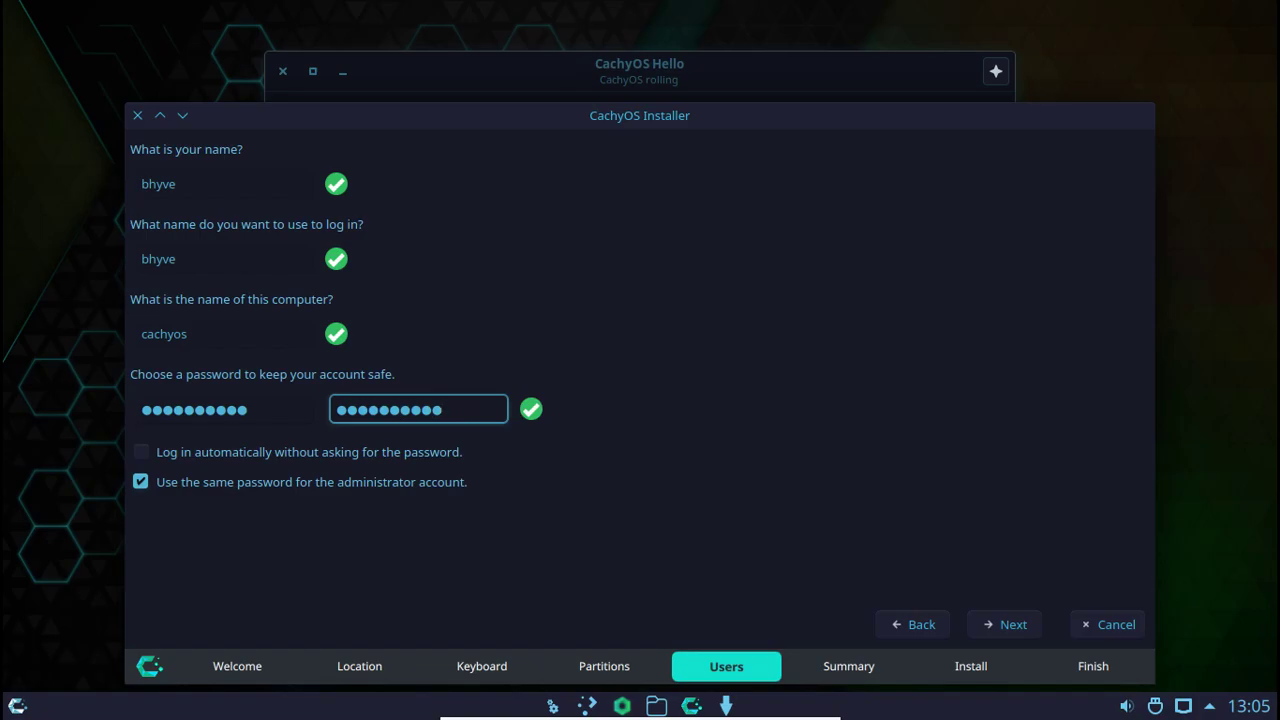
click(1005, 624)
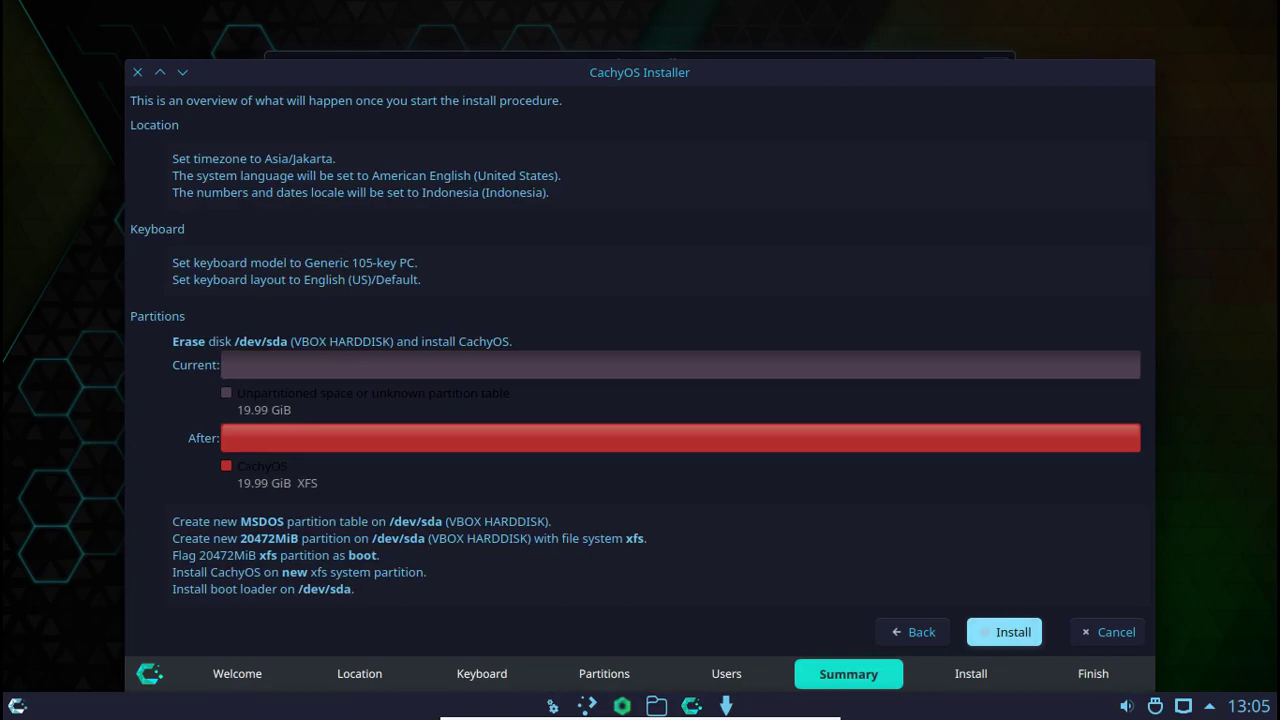
Start the CachyOS installation from the Summary page and confirm it.
click(1005, 631)
key(Return)
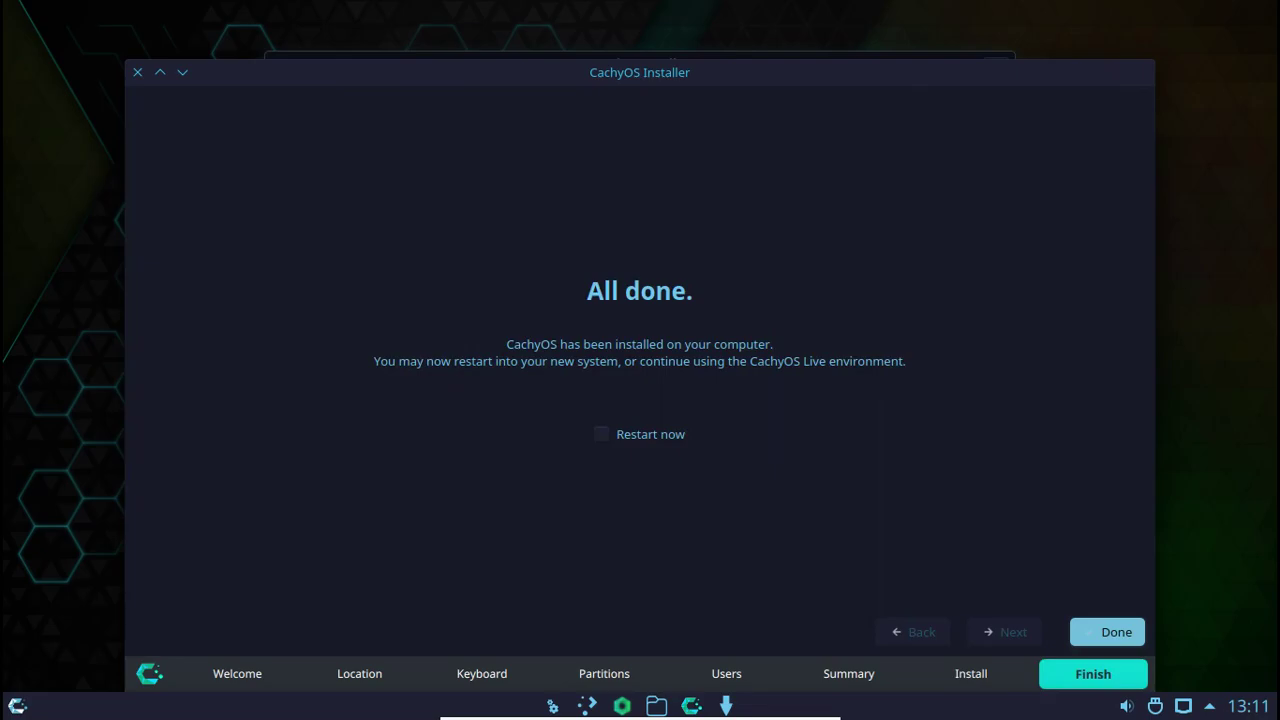
Finish the installer with Restart now, browse the CachyOS boot menu entries, then open the VirtualBox File menu.
click(640, 434)
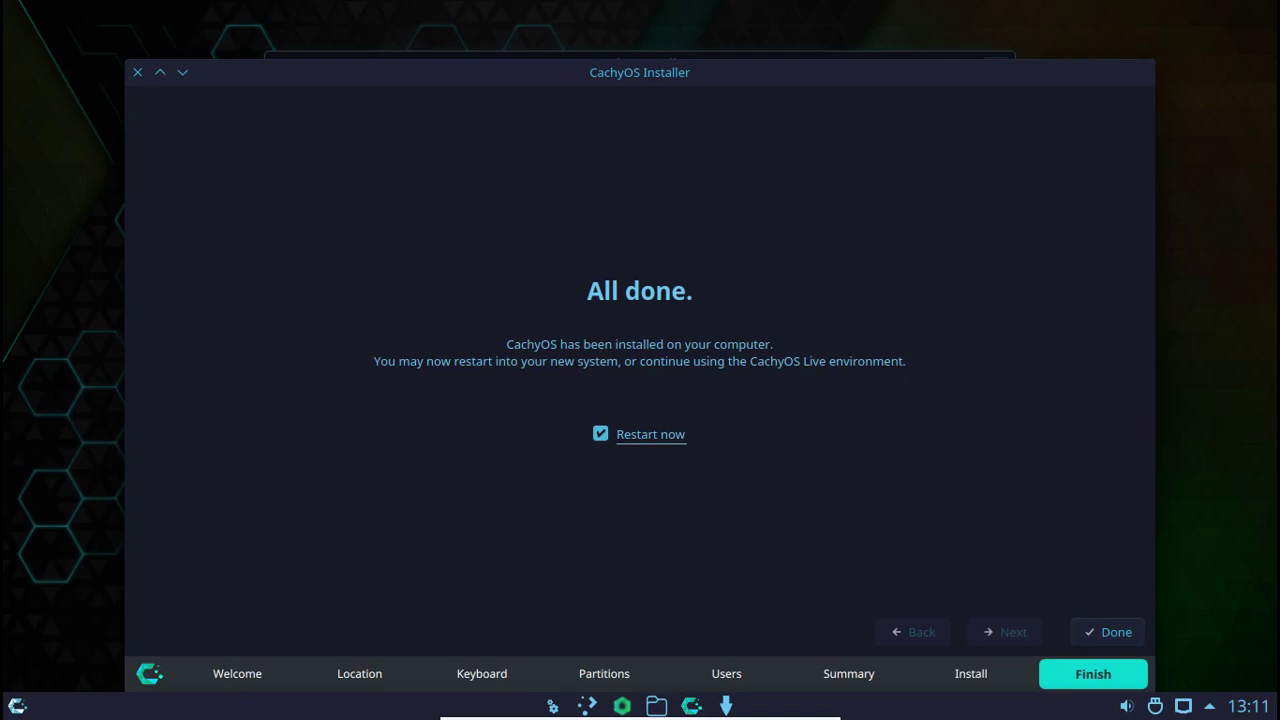
click(1104, 632)
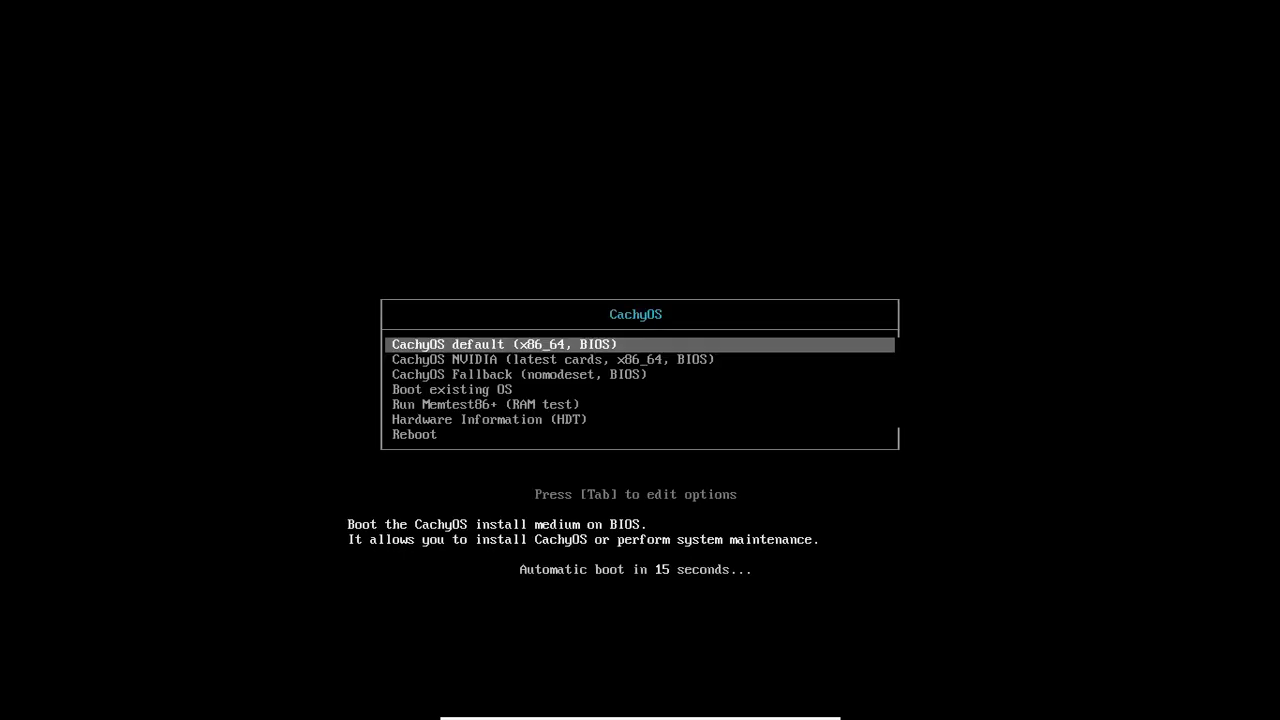
key(Down)
key(Down)
key(Down)
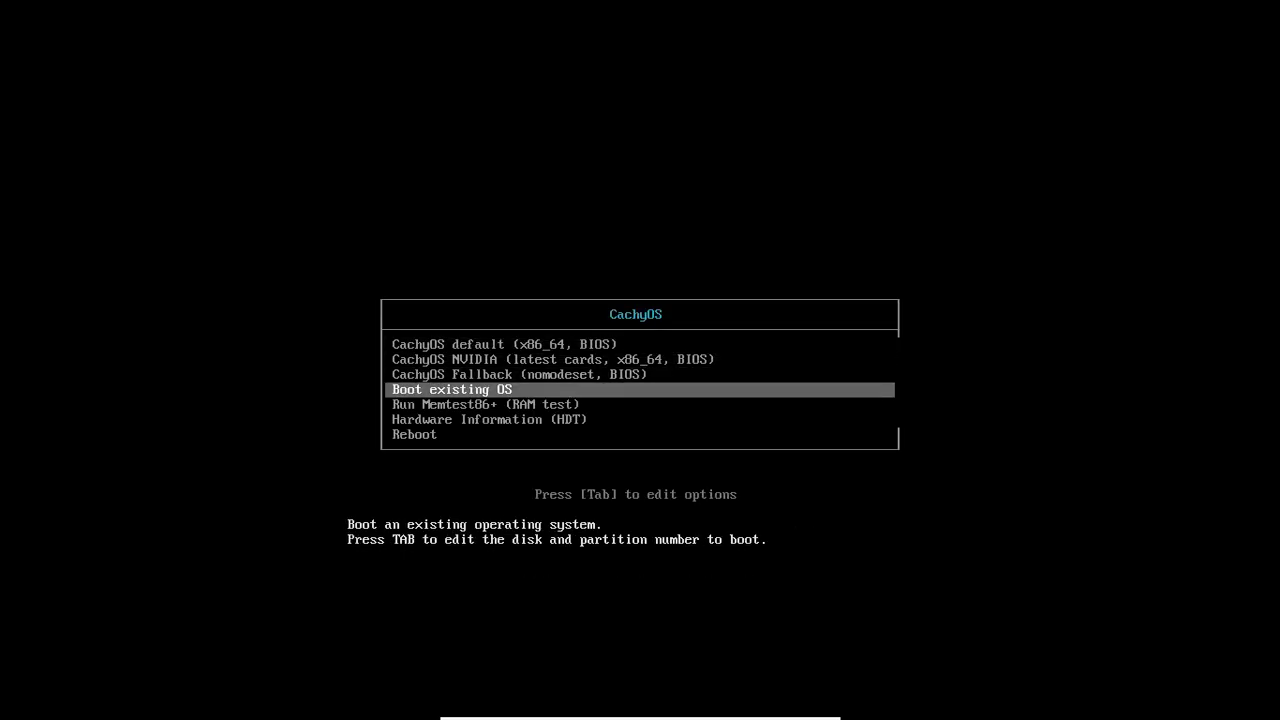
key(Up)
key(Up)
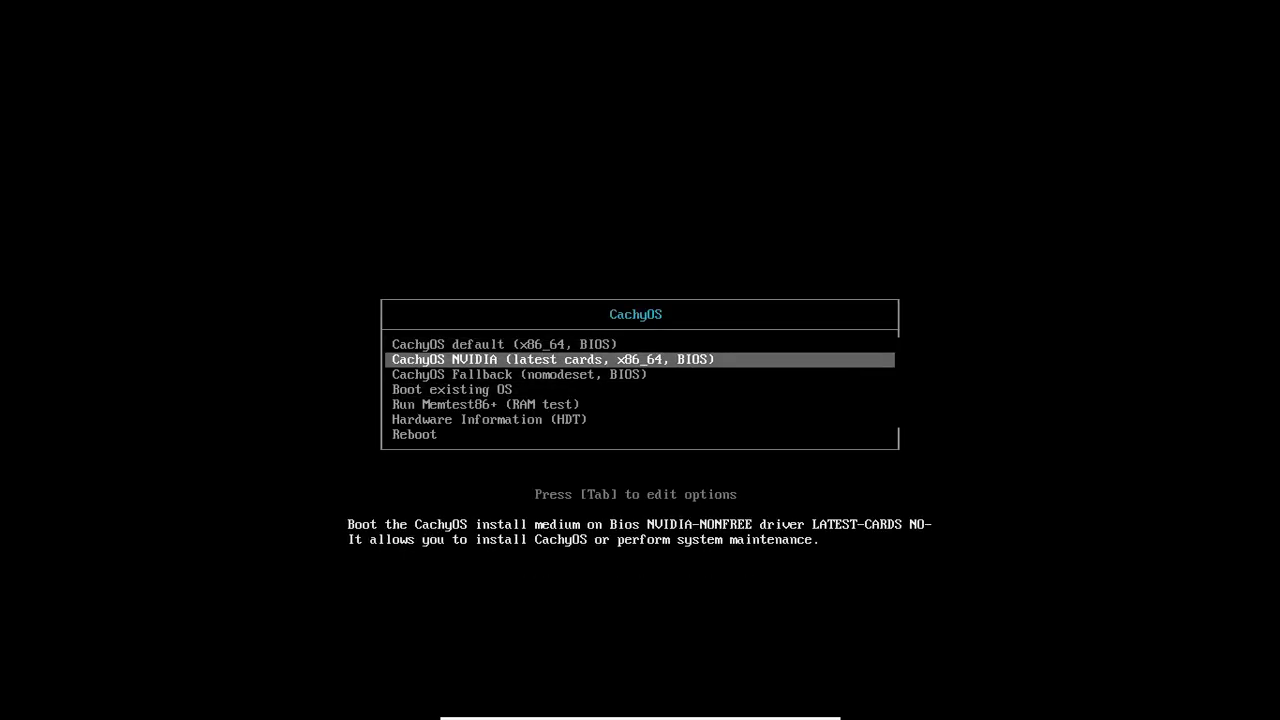
key(Up)
key(Down)
key(Down)
key(Down)
key(Down)
key(Down)
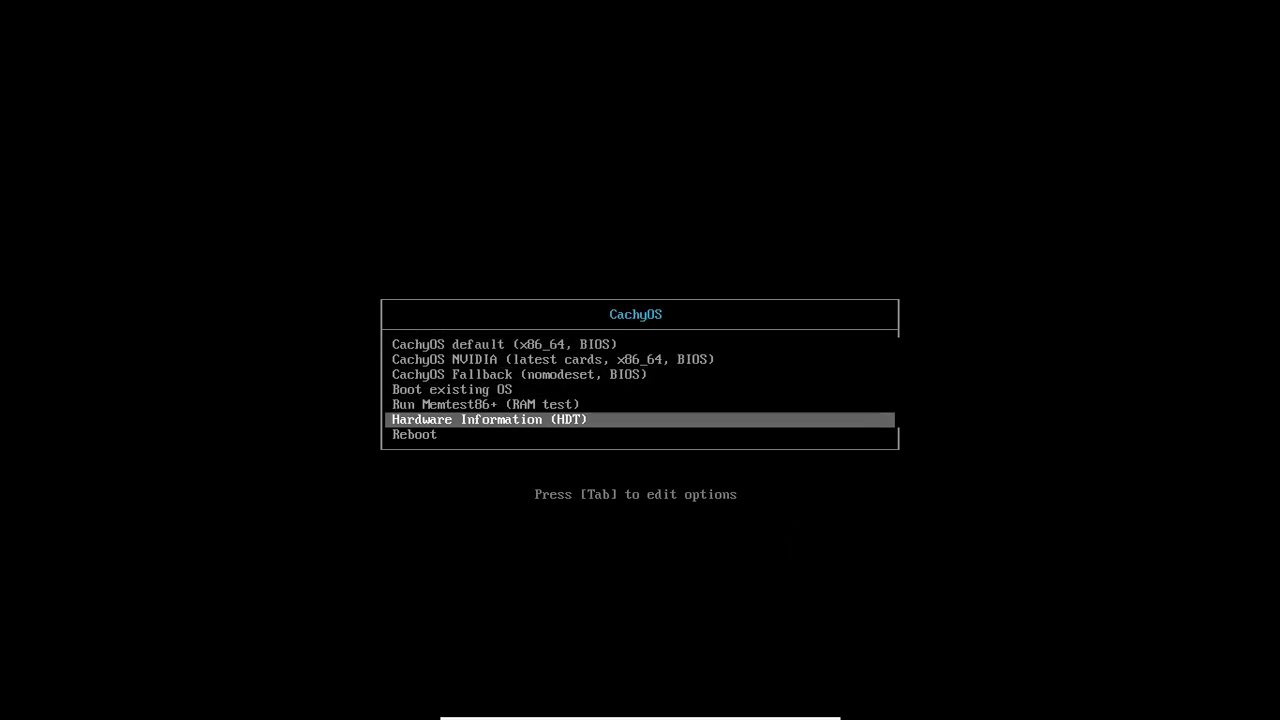
mouse_move(566, 711)
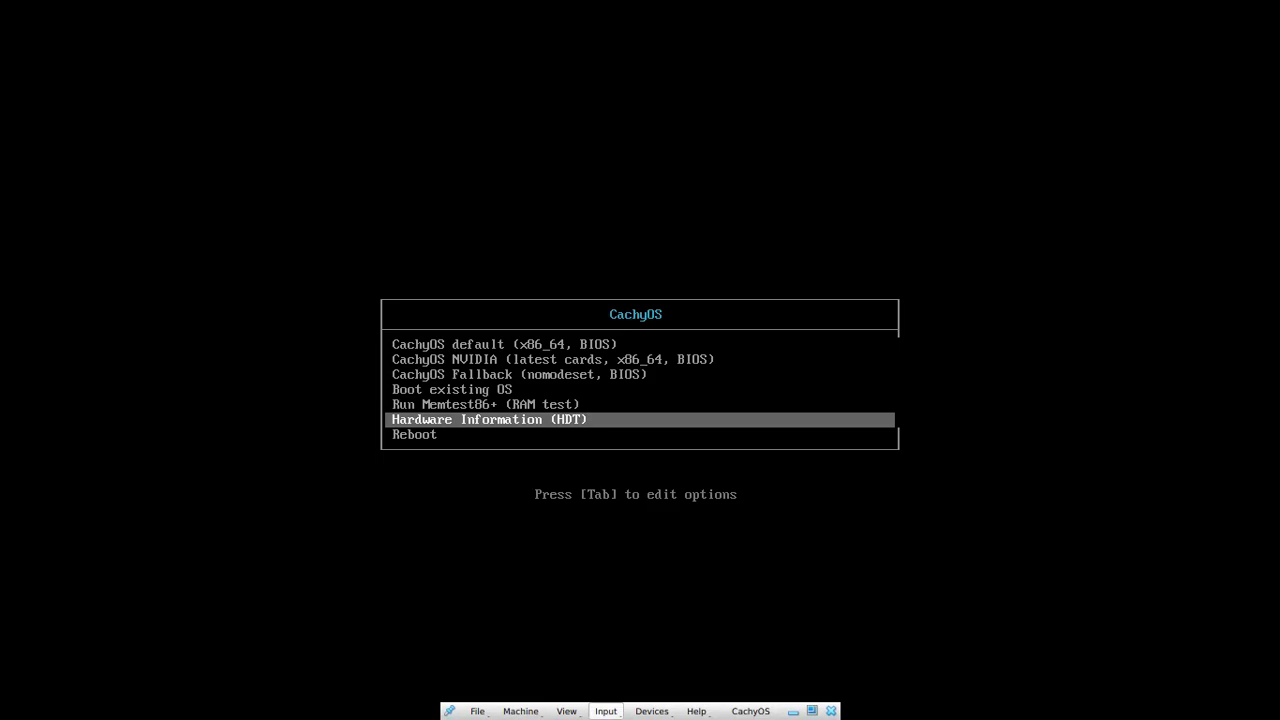
click(477, 711)
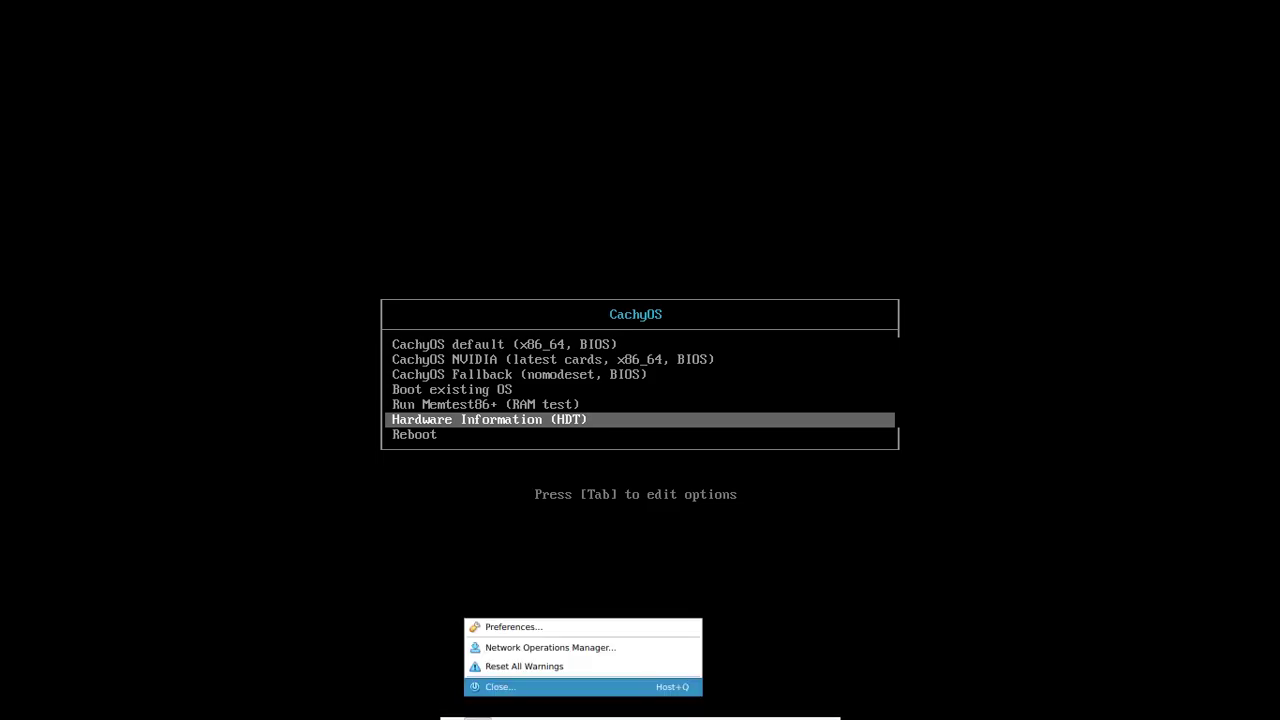
Power off the VM and remove the installer ISO from Controller: IDE in Storage settings.
click(492, 686)
key(Return)
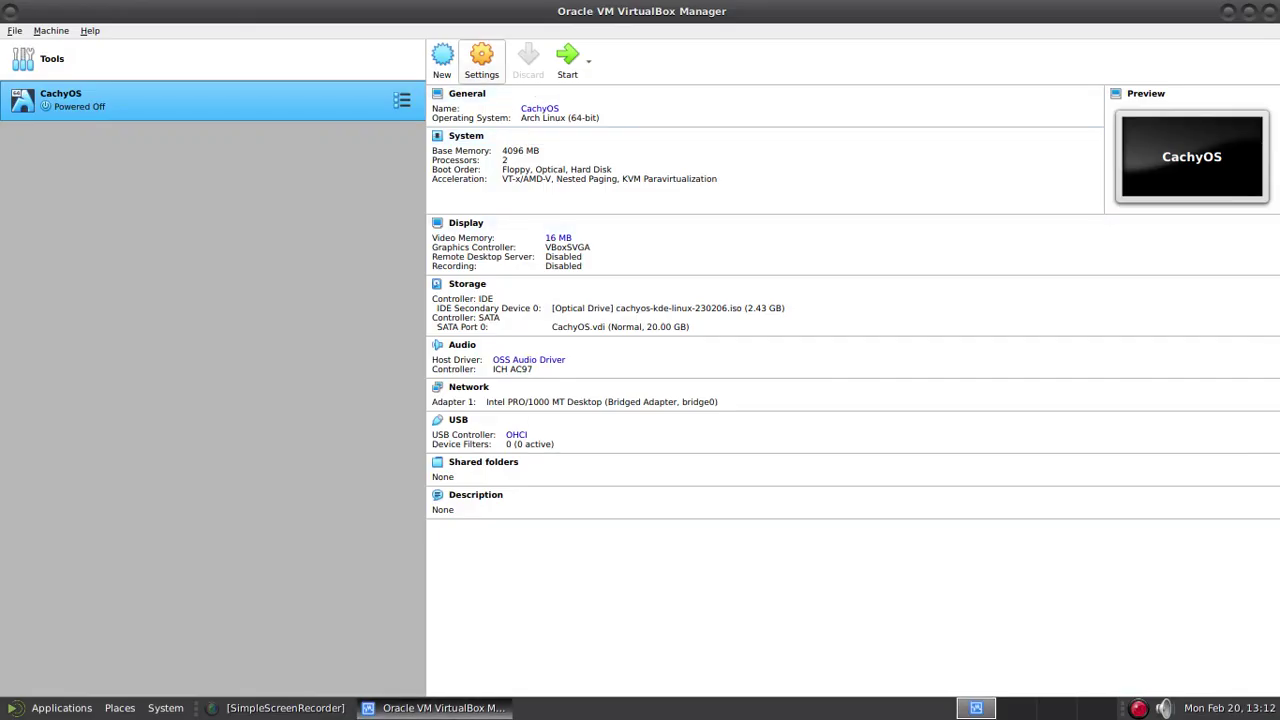
click(481, 60)
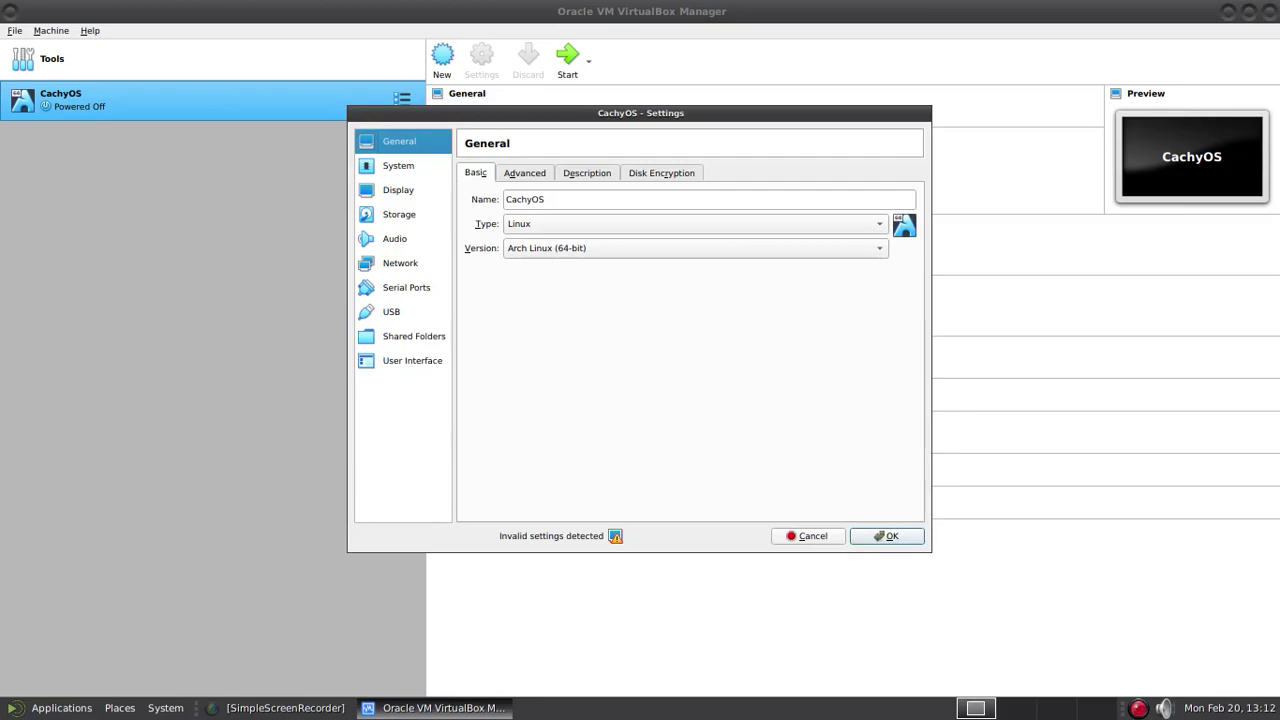
click(399, 214)
right_click(523, 205)
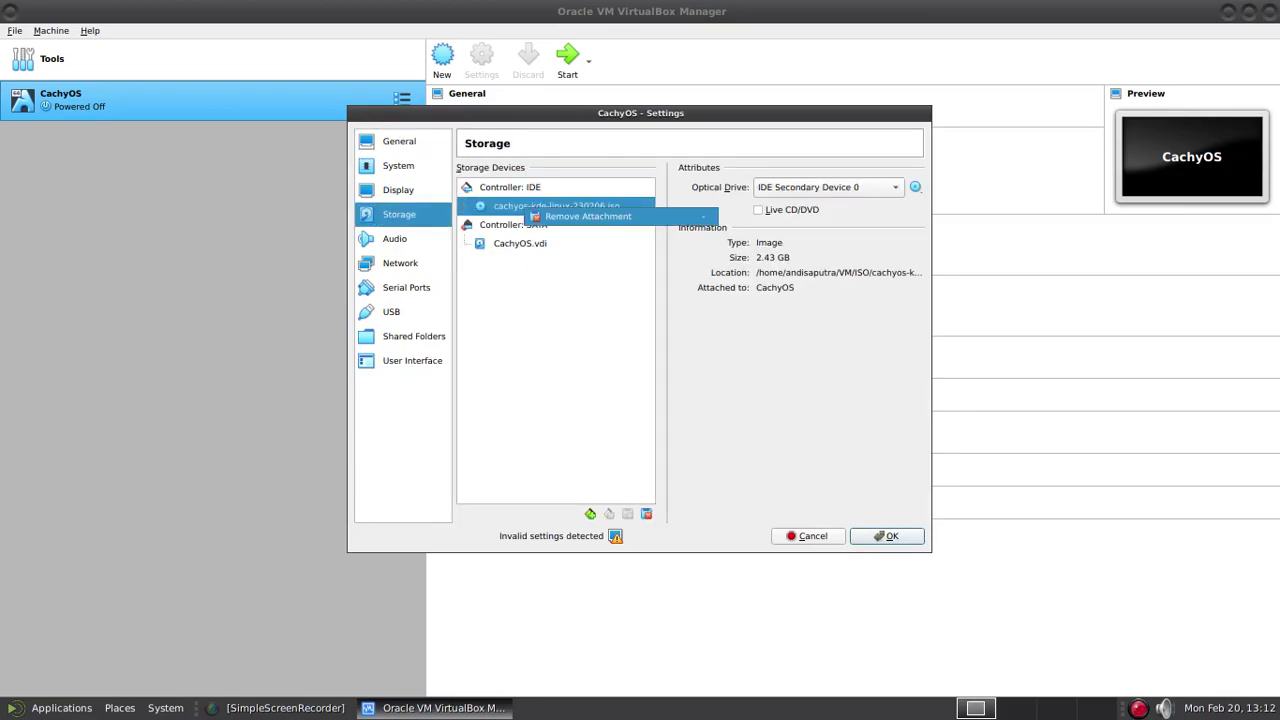
click(590, 216)
key(Return)
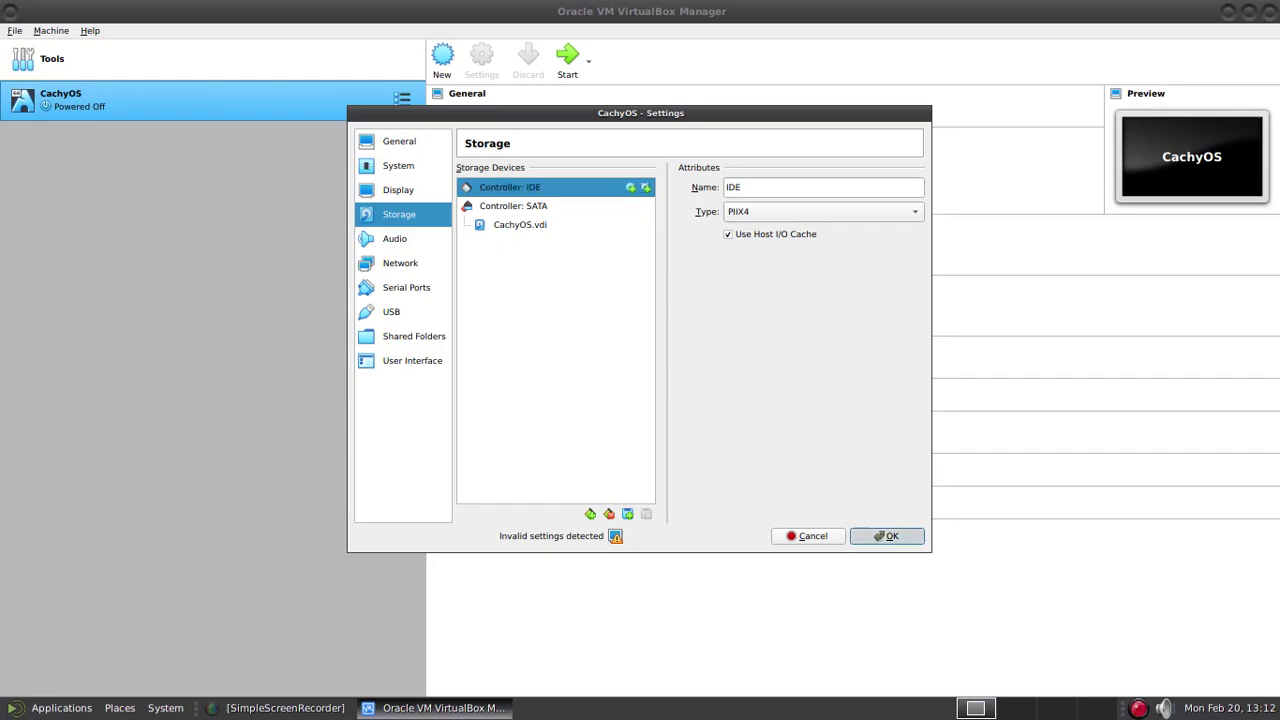
key(Return)
key(Return)
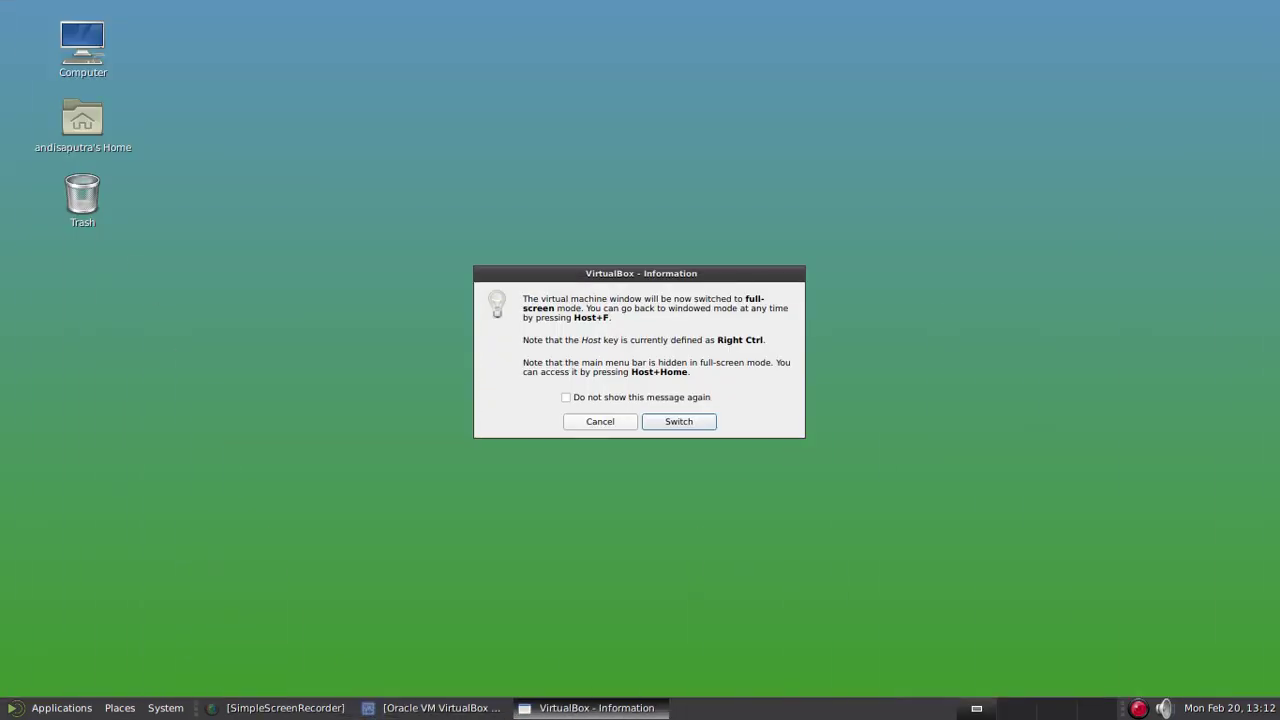
Accept the full-screen switch and log in to KDE with the account password.
key(Return)
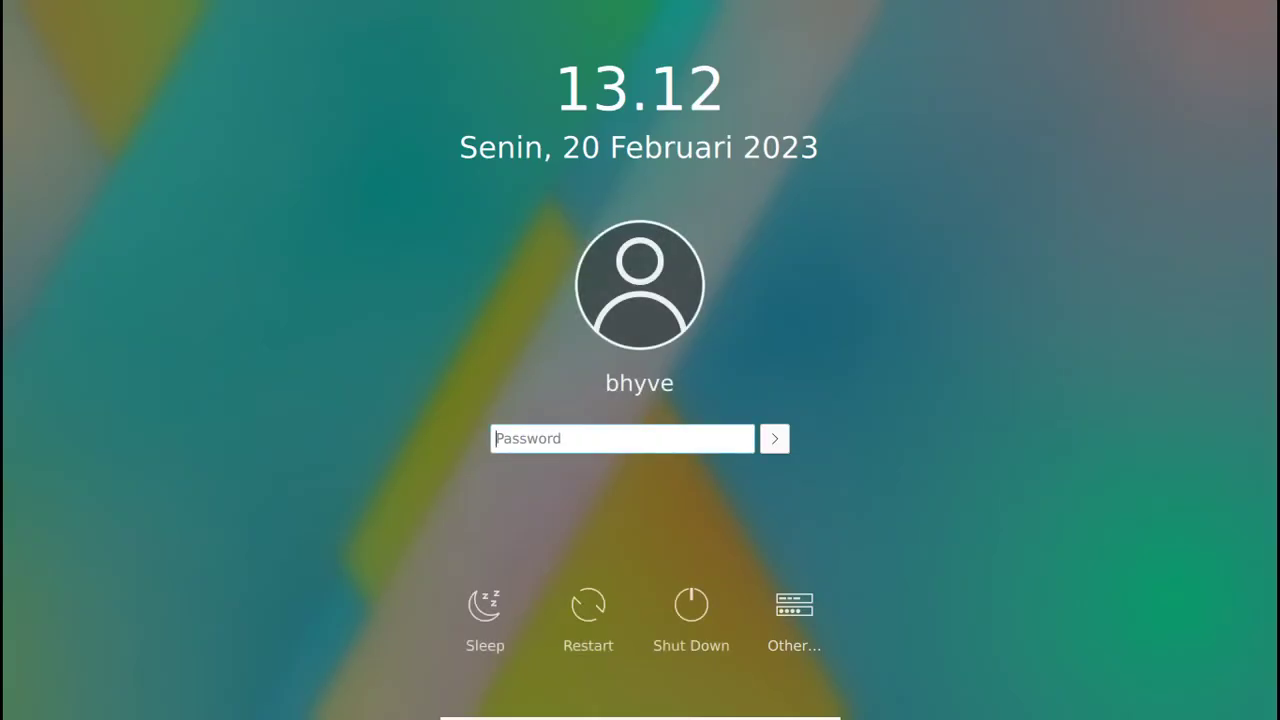
text(**********)
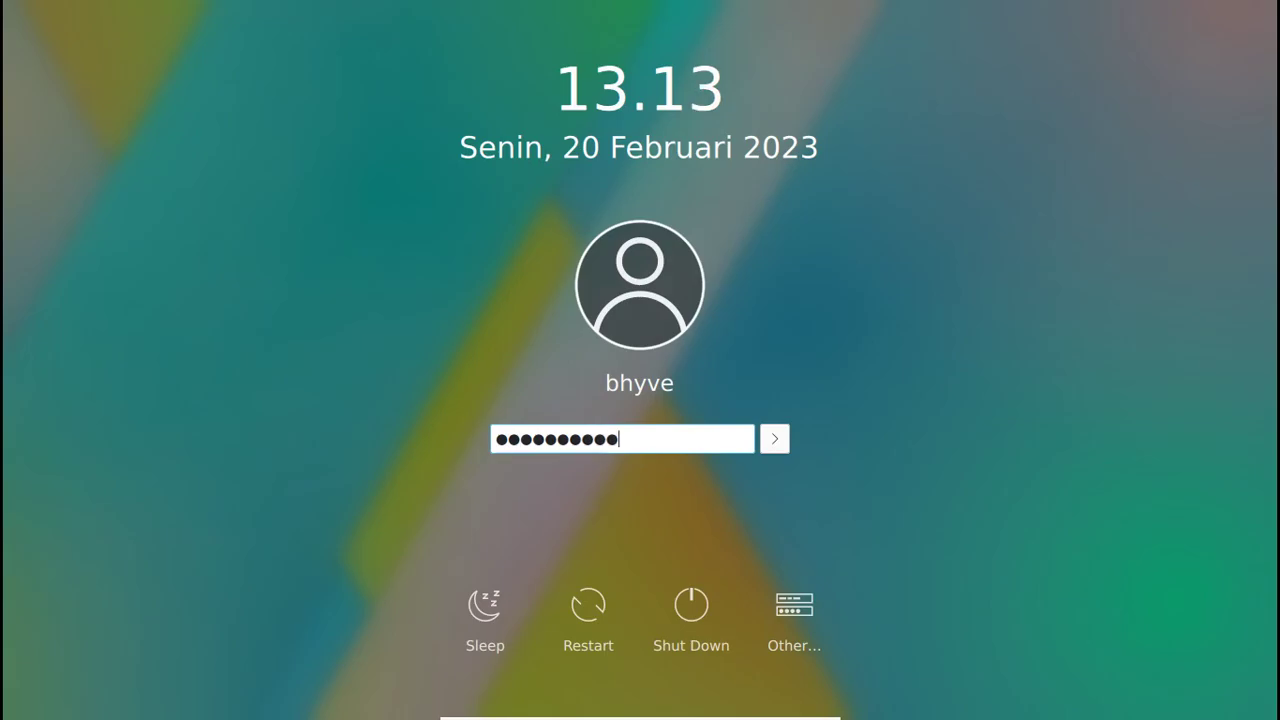
key(Return)
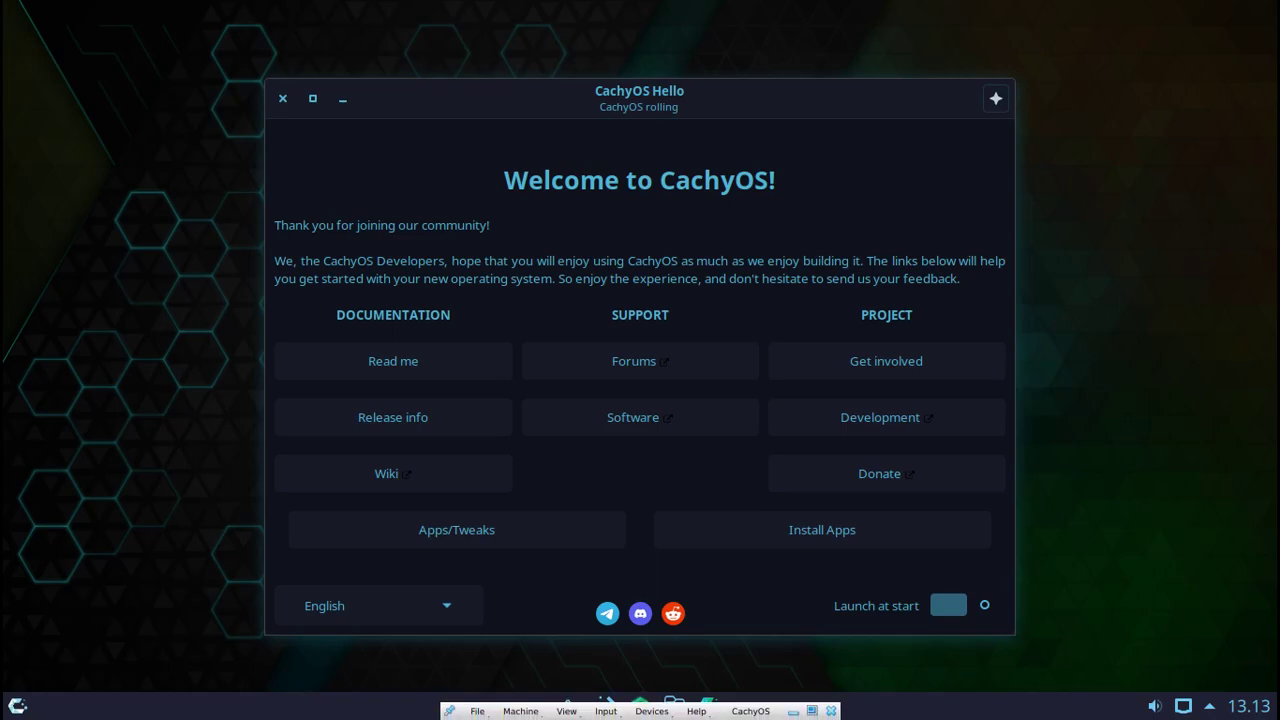
Launch Alacritty from the launcher and ping google.com, stopping it with Ctrl+C.
click(17, 705)
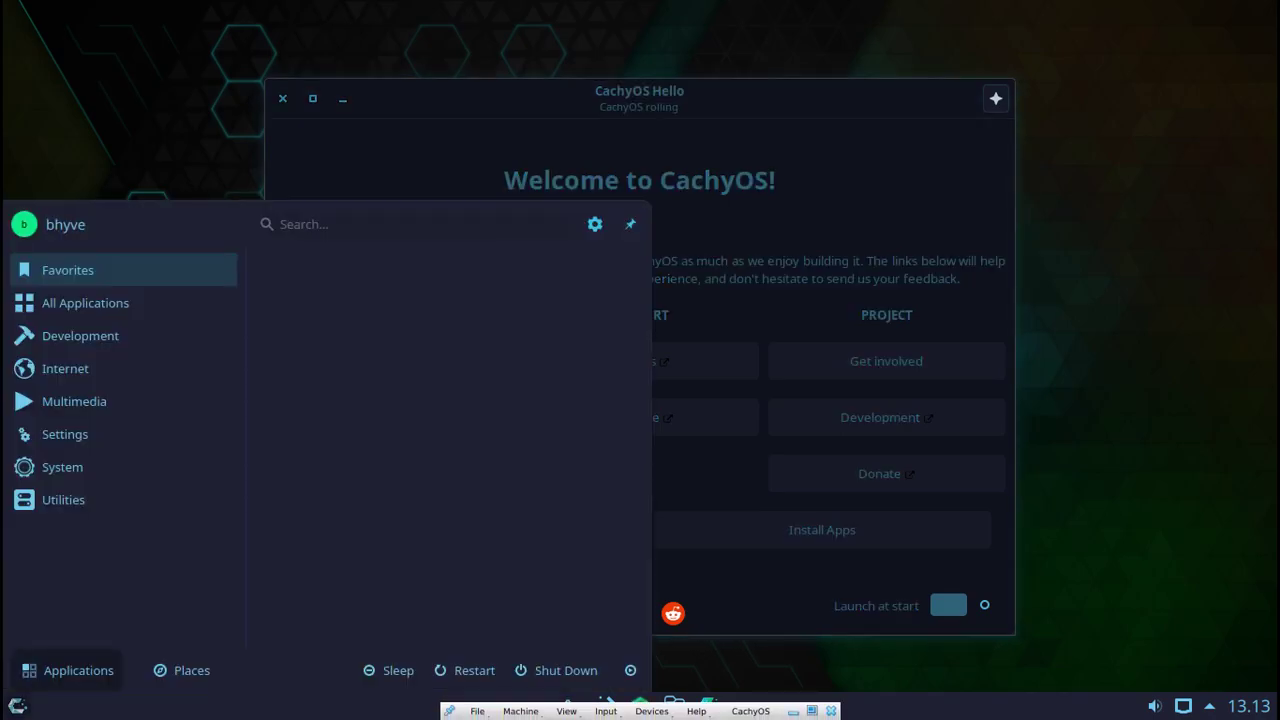
click(65, 434)
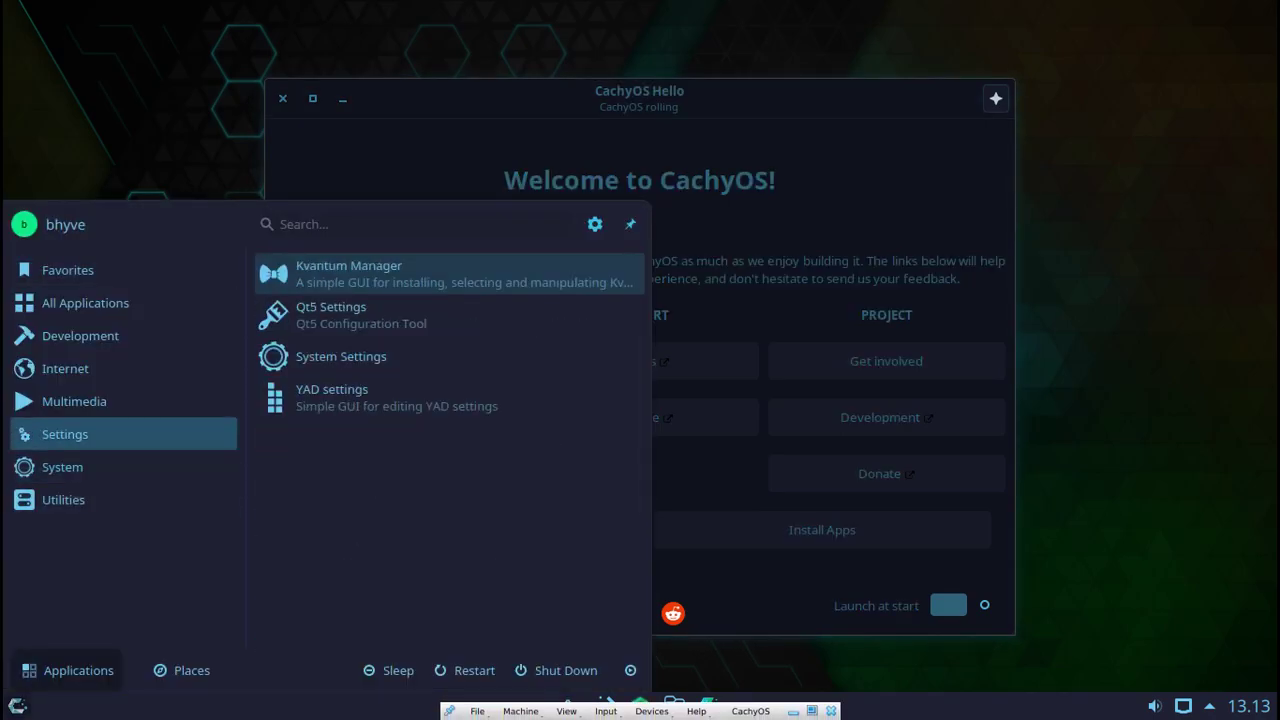
mouse_move(62, 467)
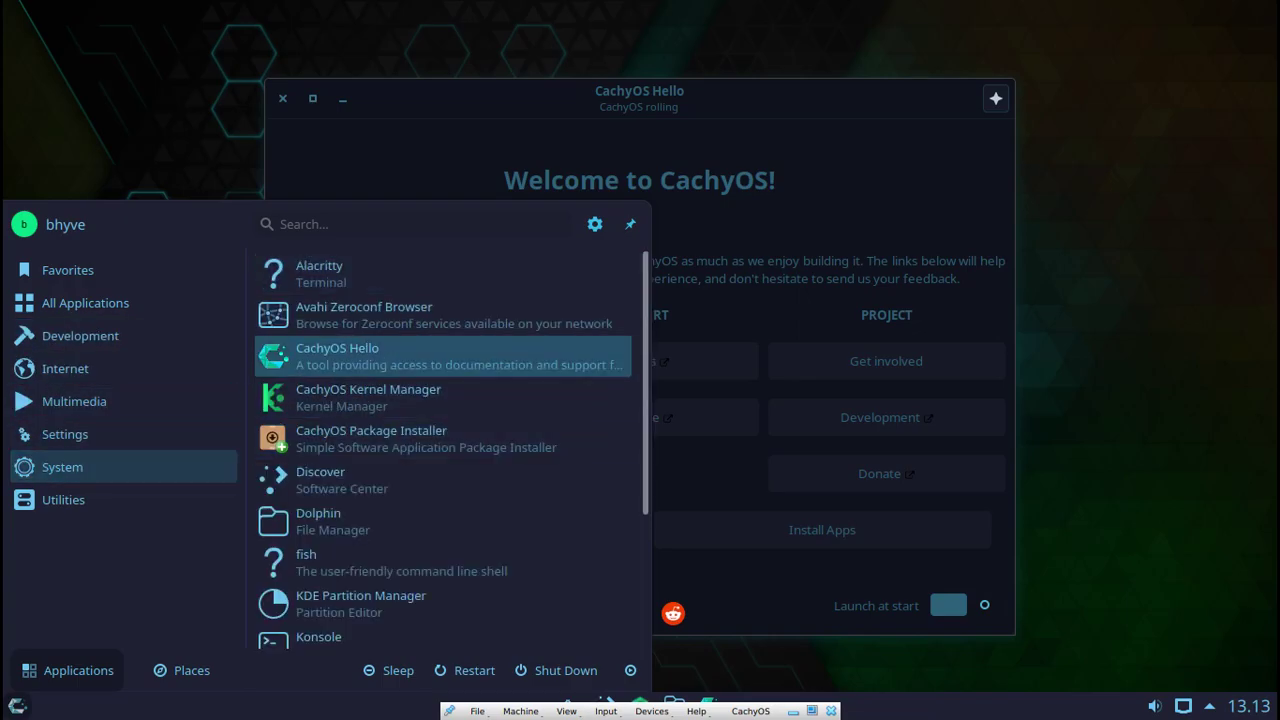
click(374, 274)
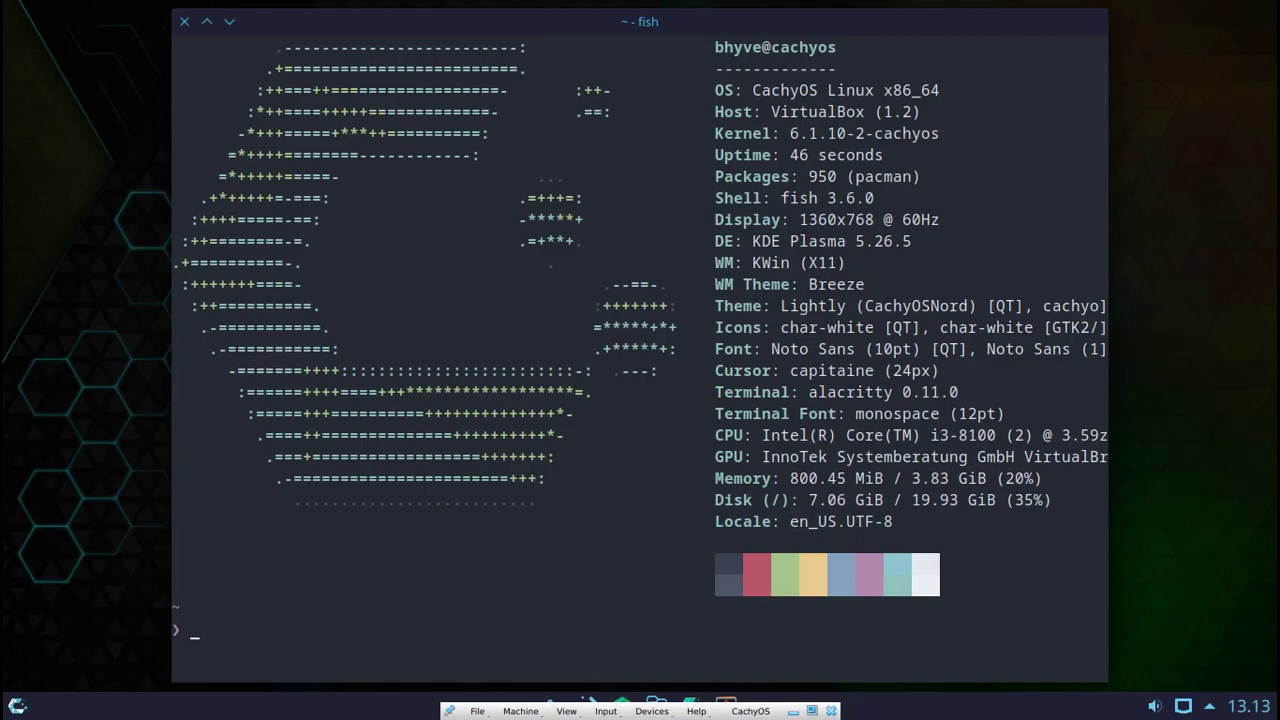
text(ping google.com)
key(Return)
key(ctrl+c)
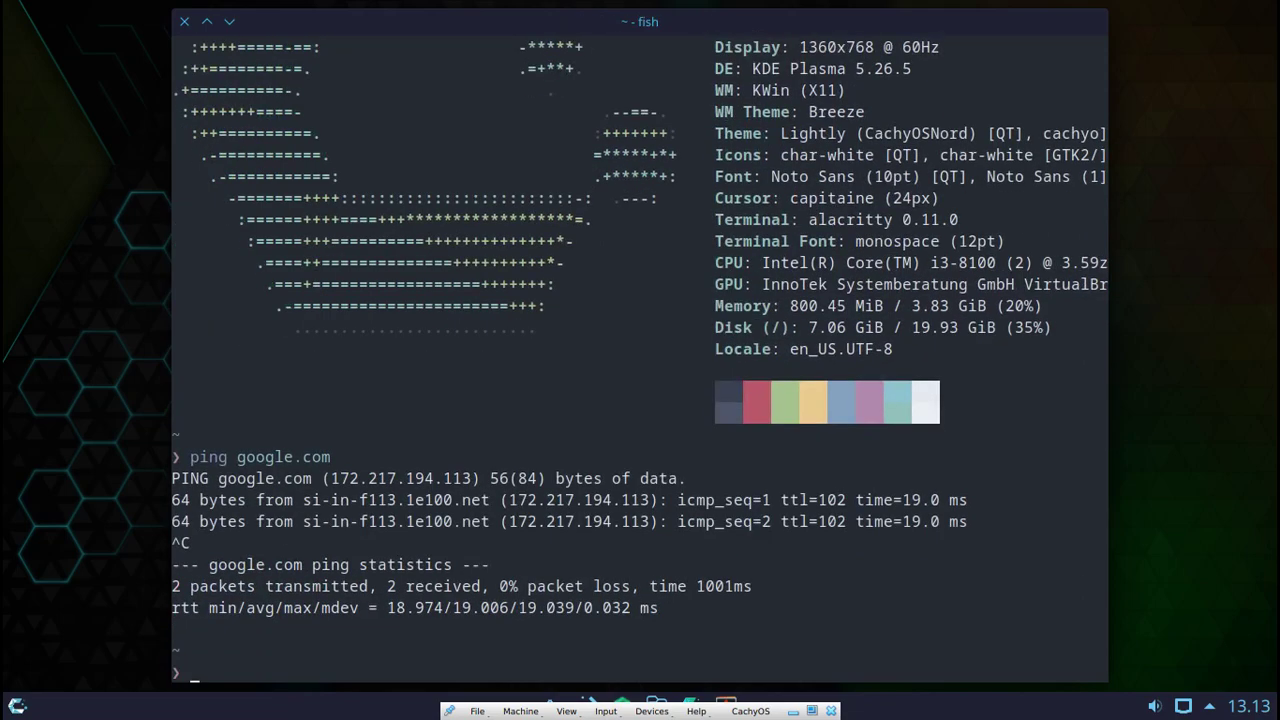
Clear and exit the terminal, then close the CachyOS Hello window.
text(clear)
key(Return)
text(exit)
key(Return)
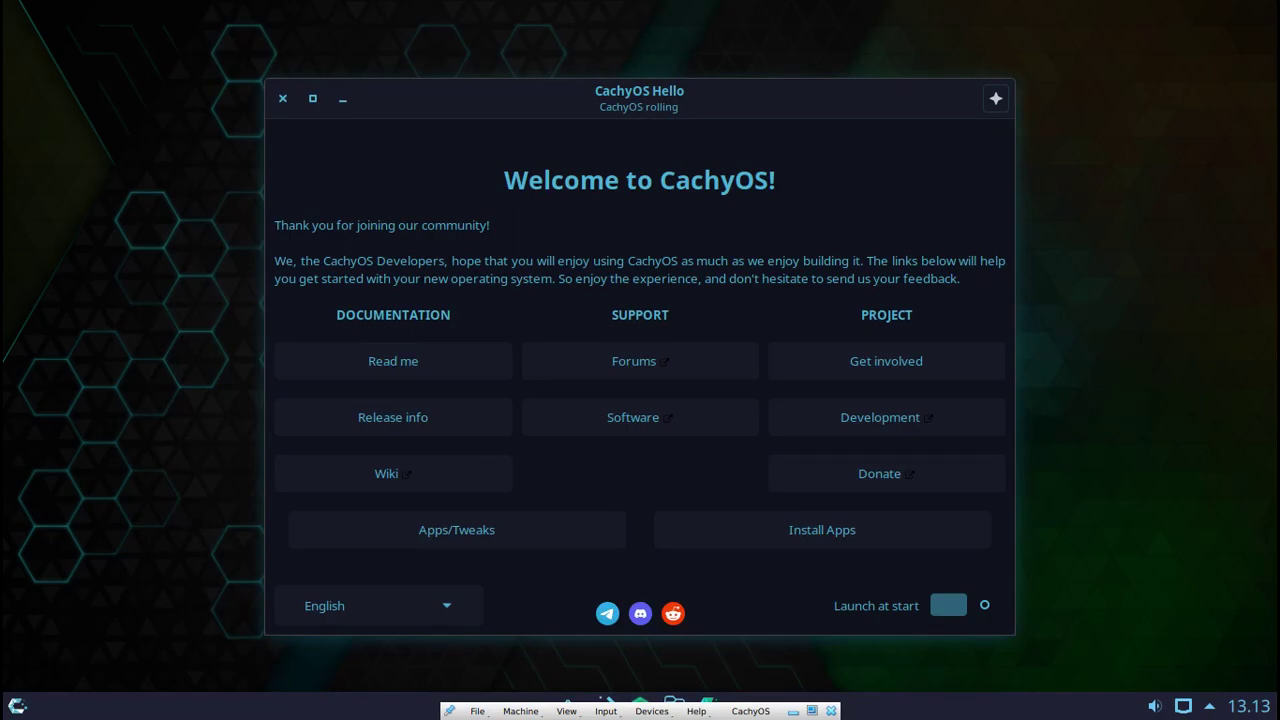
key(alt+F4)
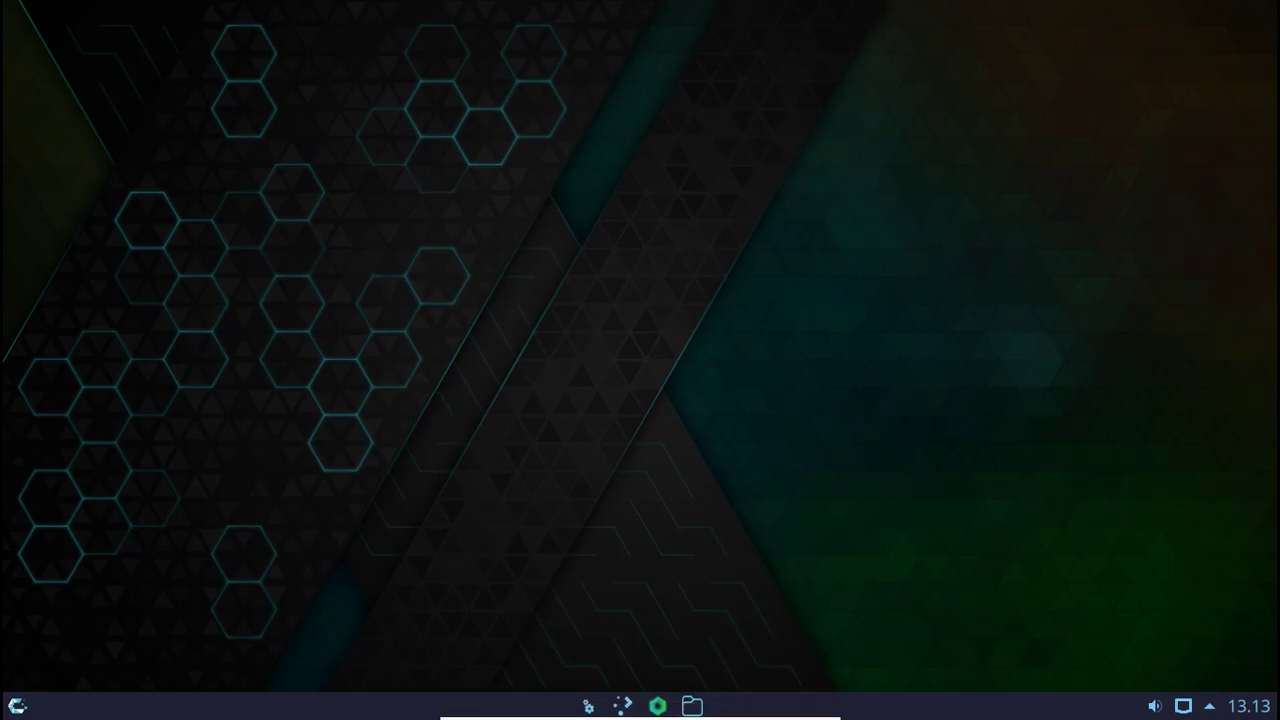
Launch Alacritty from the launcher's System category to show the system summary.
key(super)
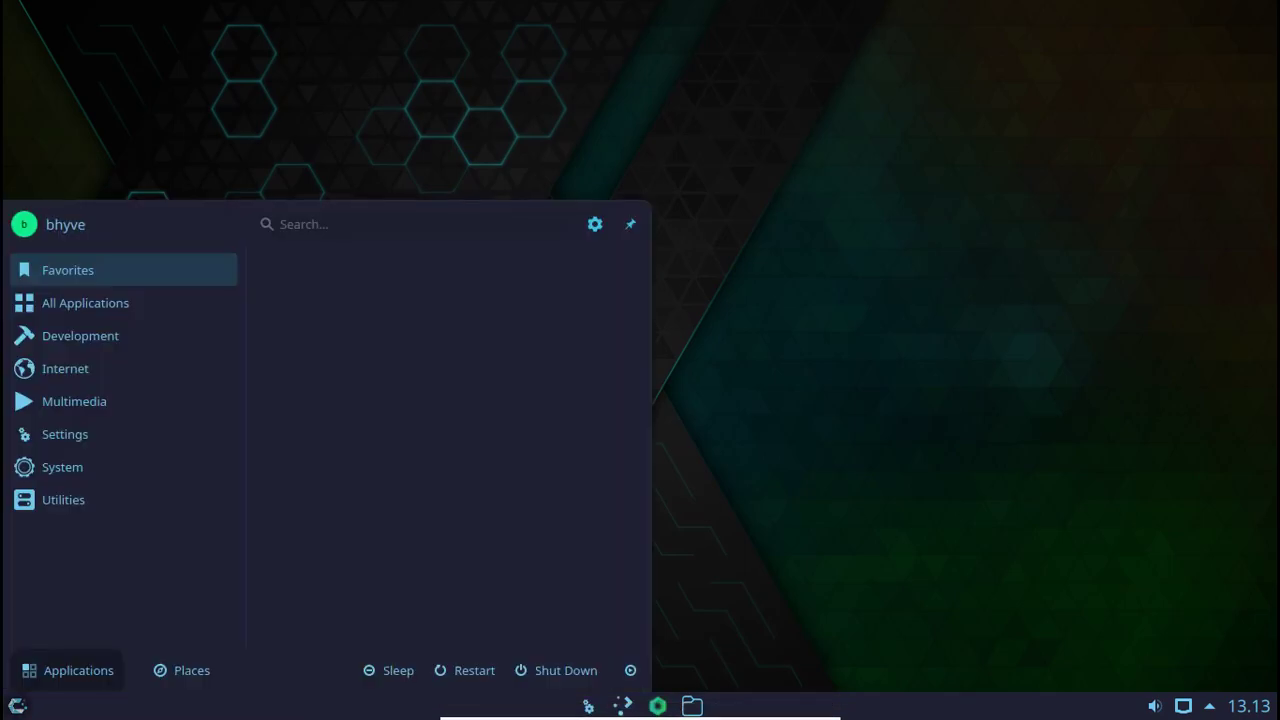
click(63, 499)
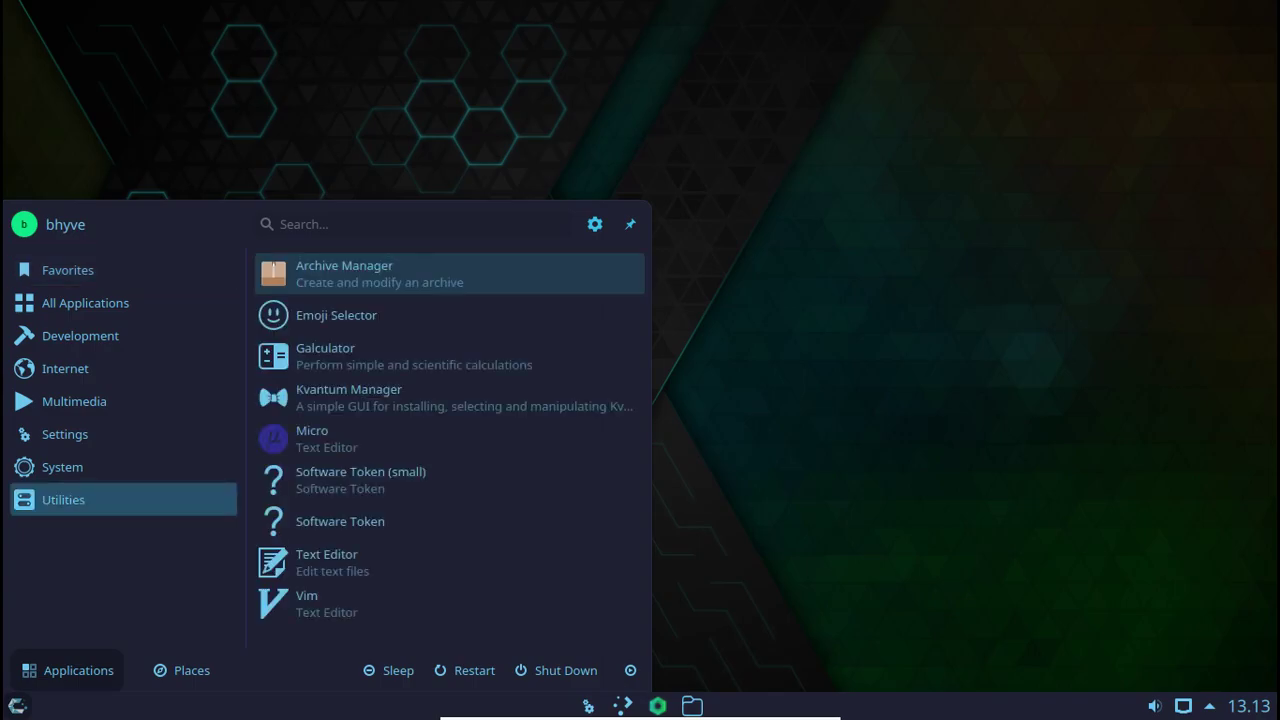
click(62, 467)
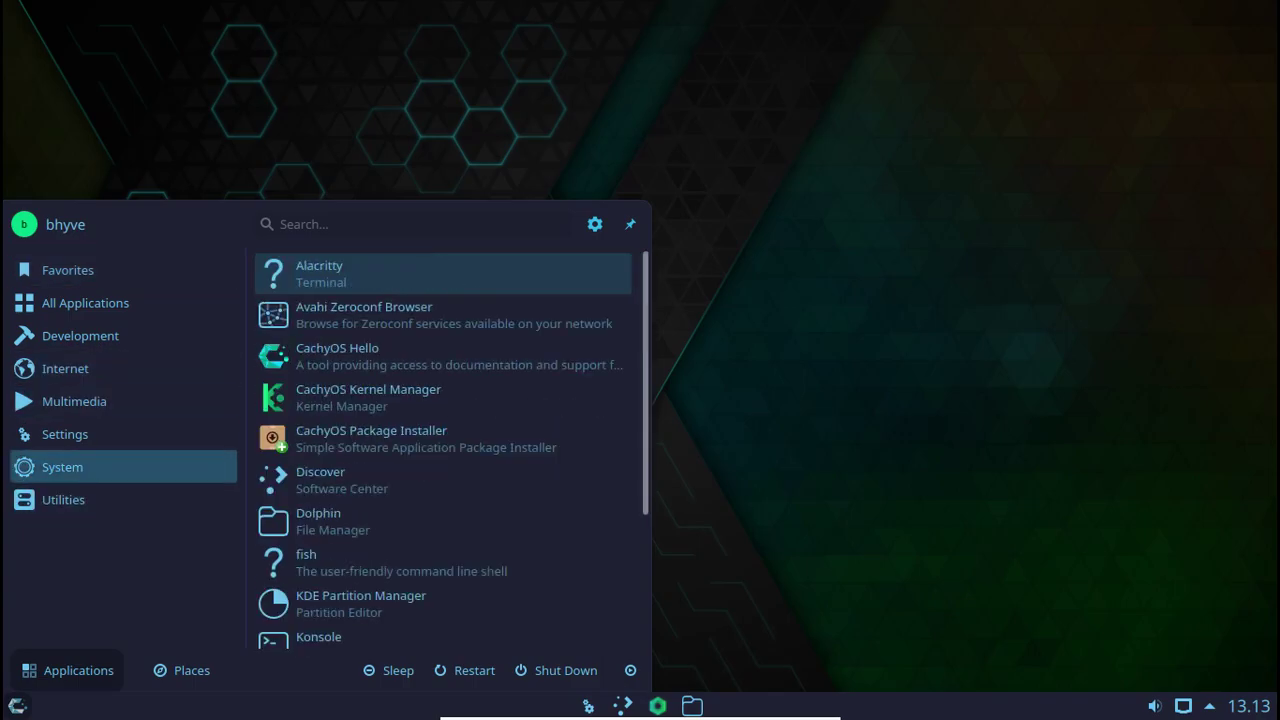
key(Down)
key(Down)
key(Down)
key(Down)
key(Up)
key(Up)
key(Up)
key(Up)
key(Return)
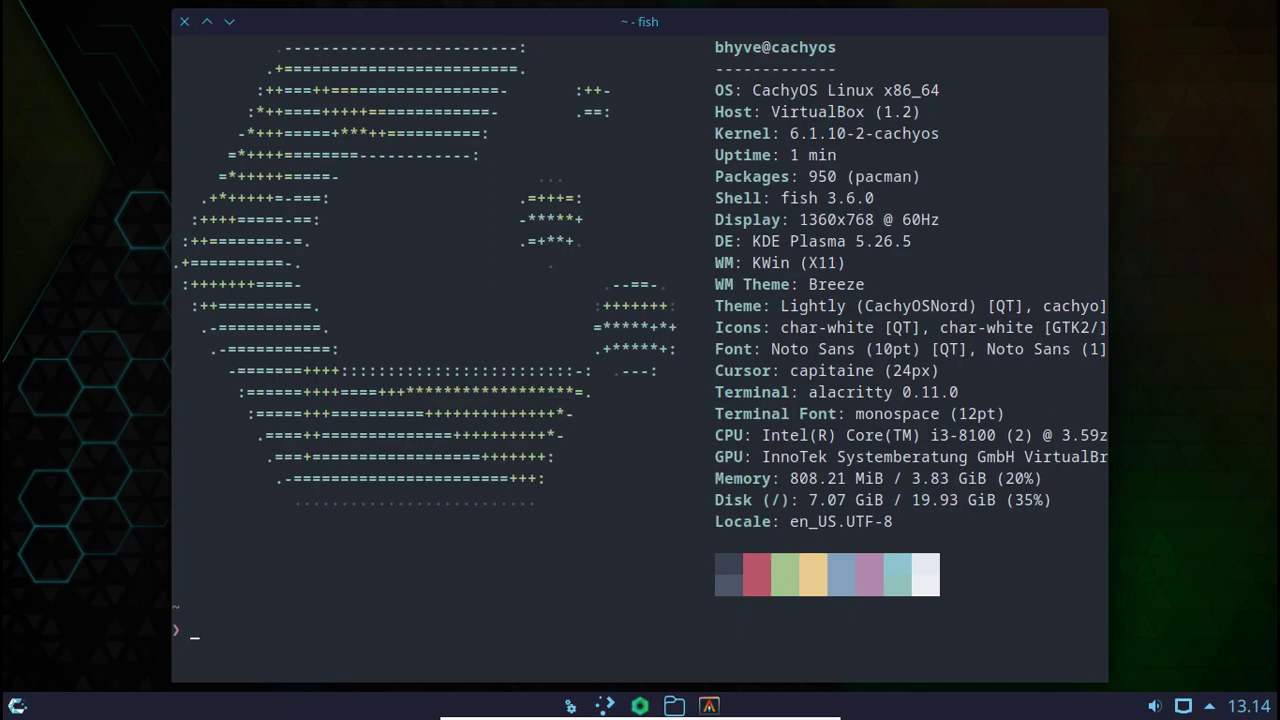
Launch Vim from the Utilities category, then close it via File > Close Window.
click(17, 706)
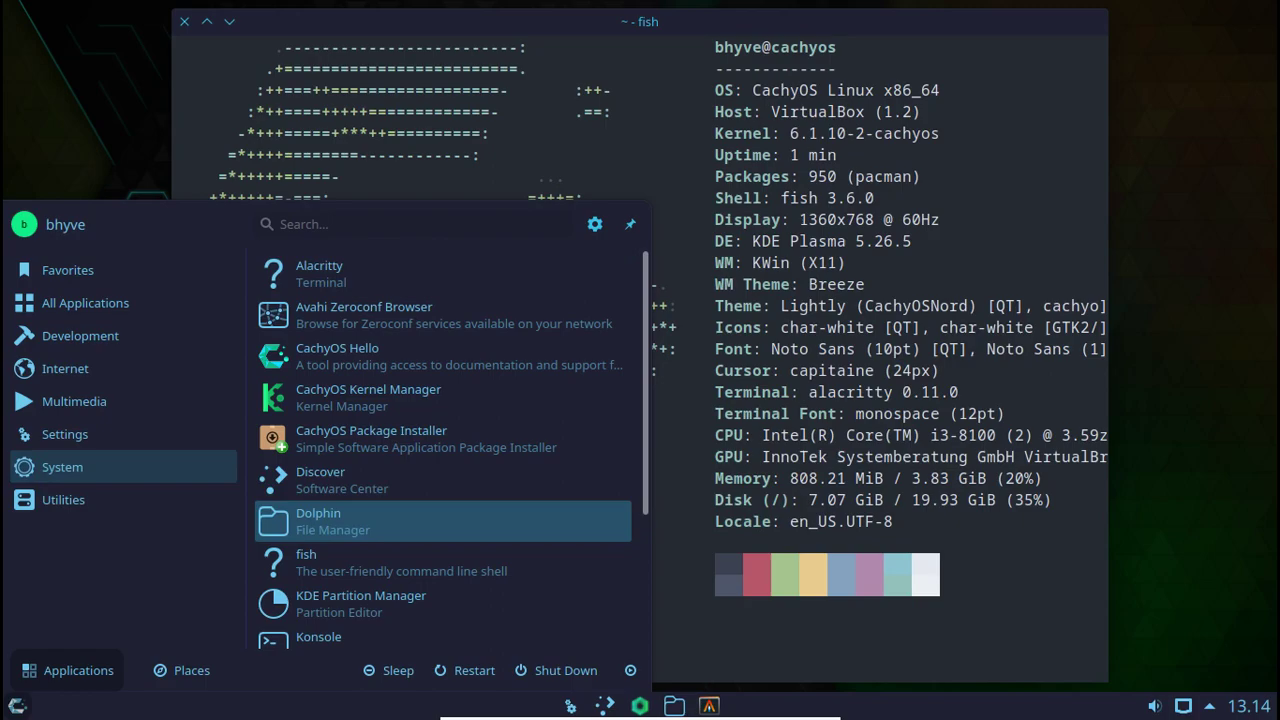
key(Left)
key(Down)
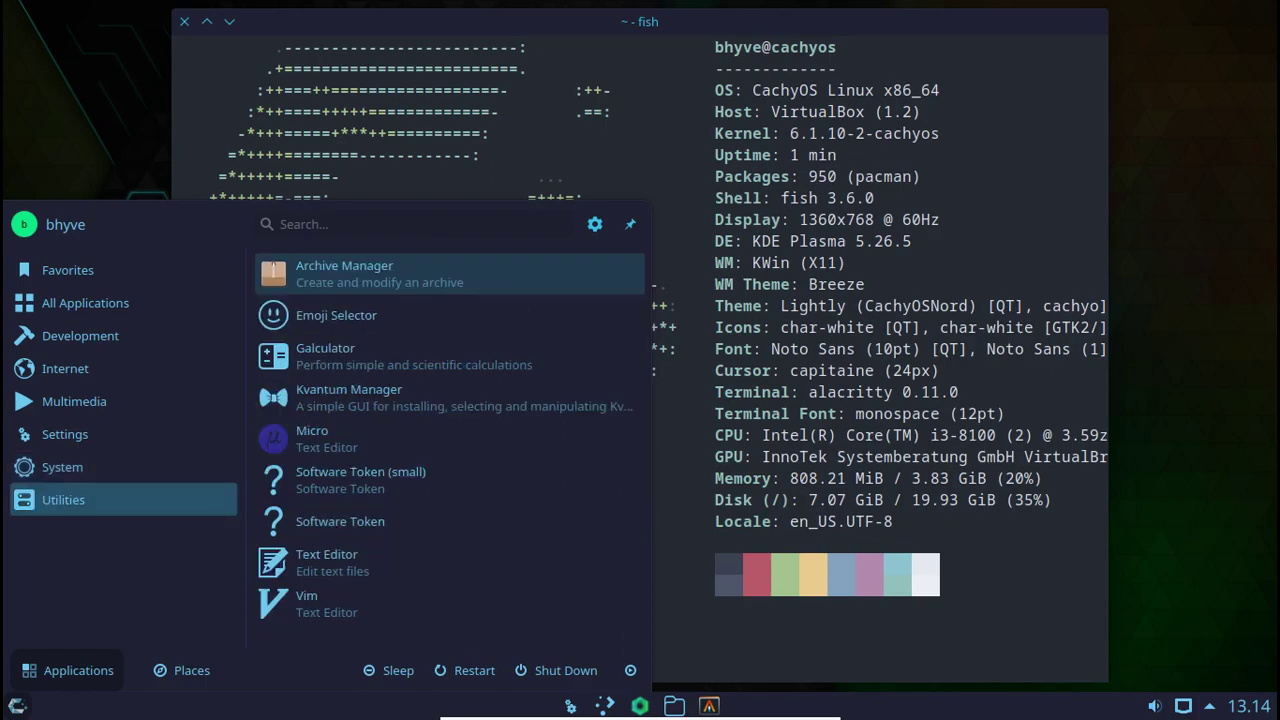
key(Down)
key(Down)
key(Down)
key(Down)
key(Down)
key(Down)
key(Down)
key(Down)
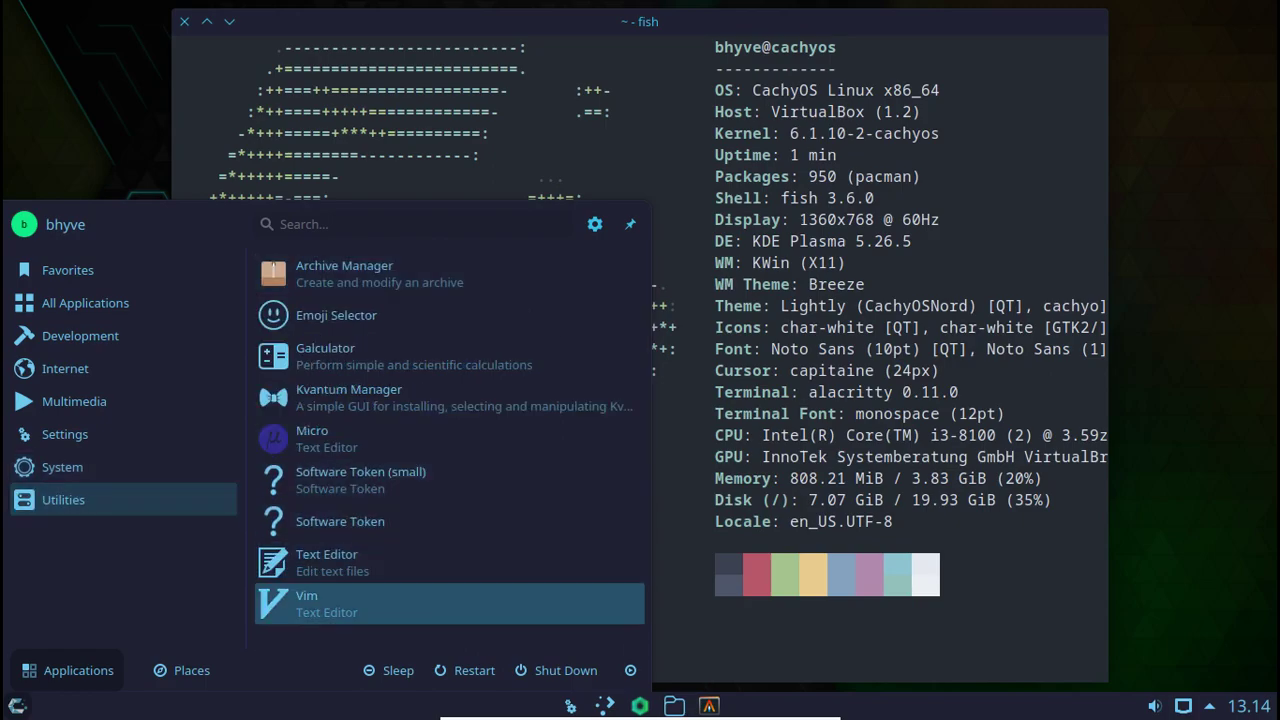
key(Up)
key(Up)
key(Up)
key(Up)
key(Down)
key(Down)
key(Down)
key(Down)
key(Return)
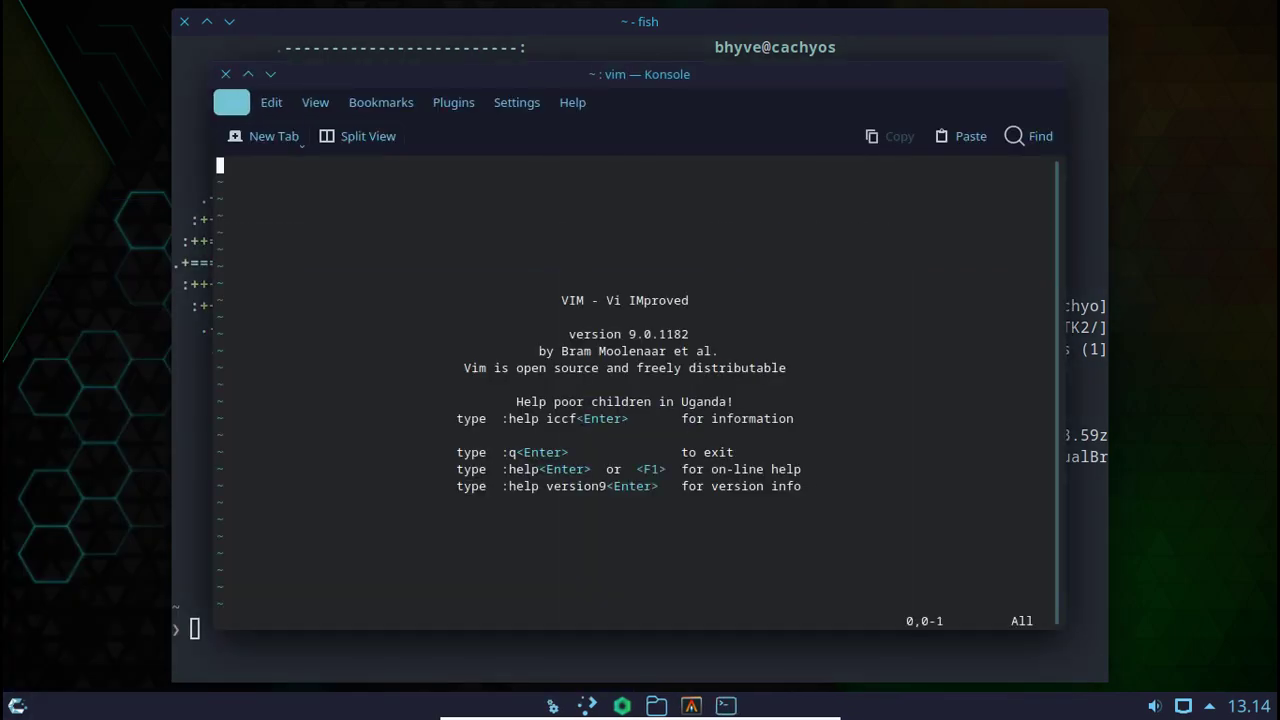
click(231, 102)
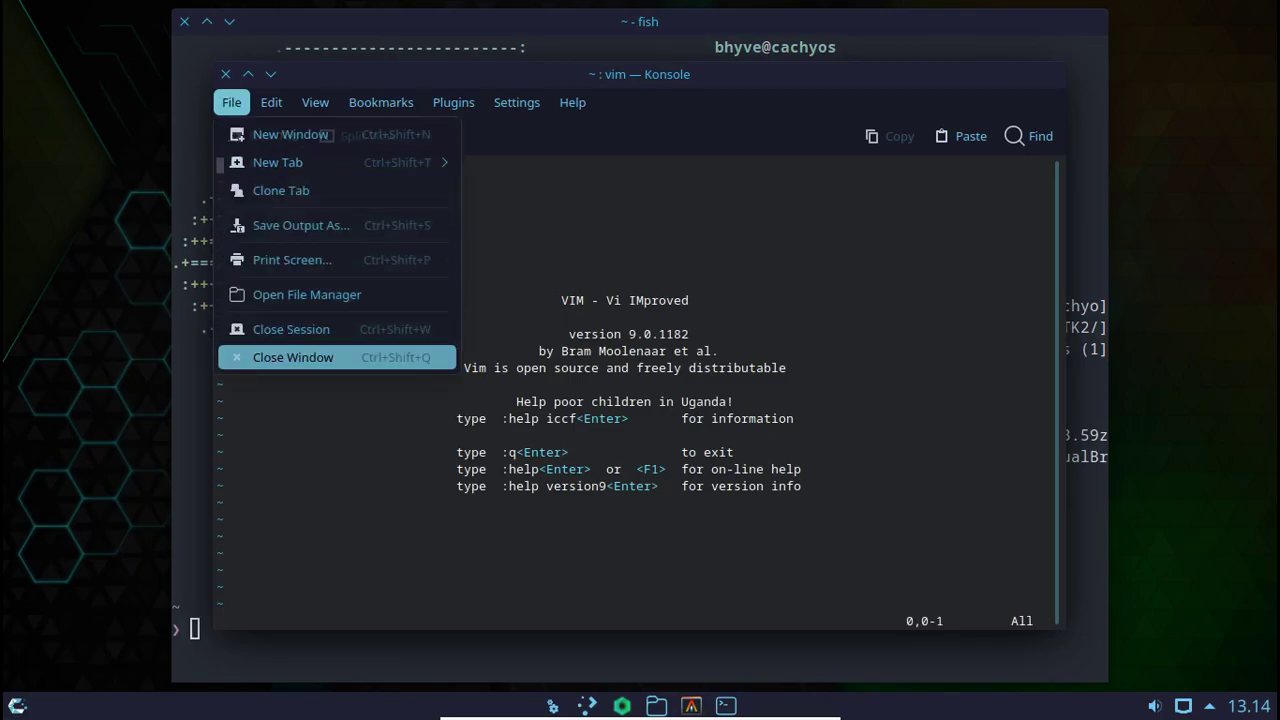
click(293, 357)
Reopen the application launcher on All Applications.
click(17, 706)
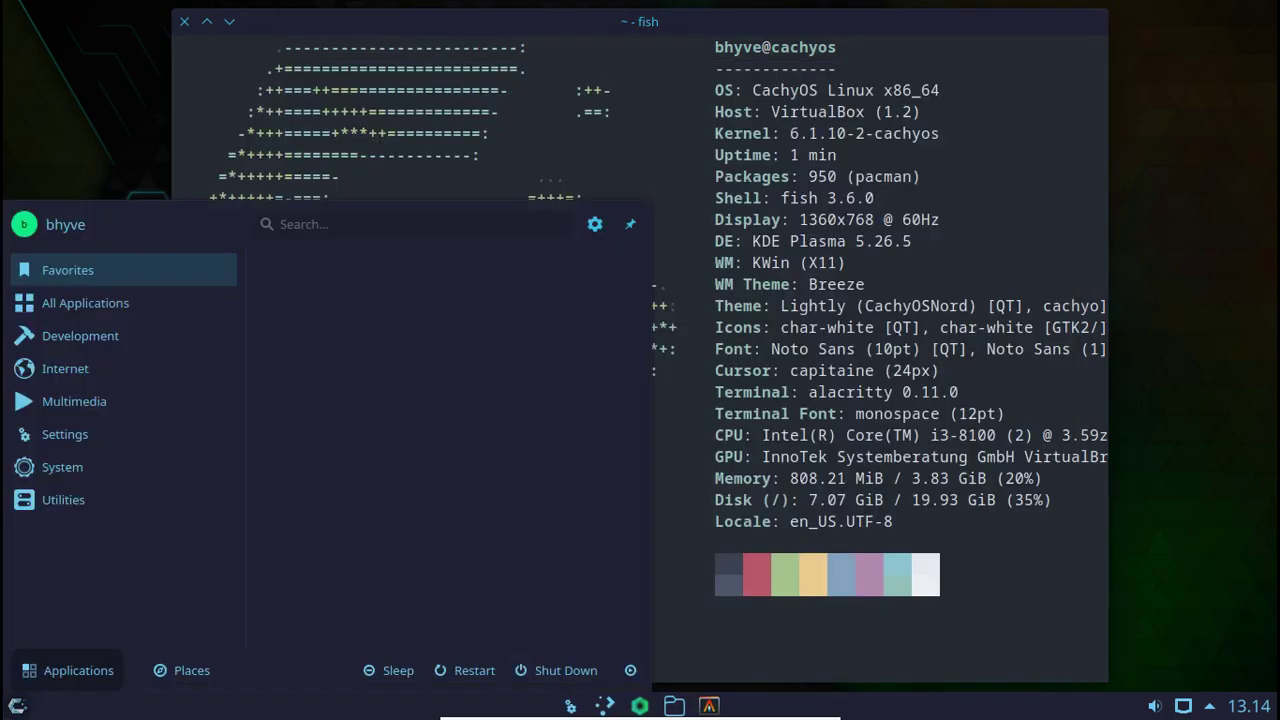
mouse_move(80, 336)
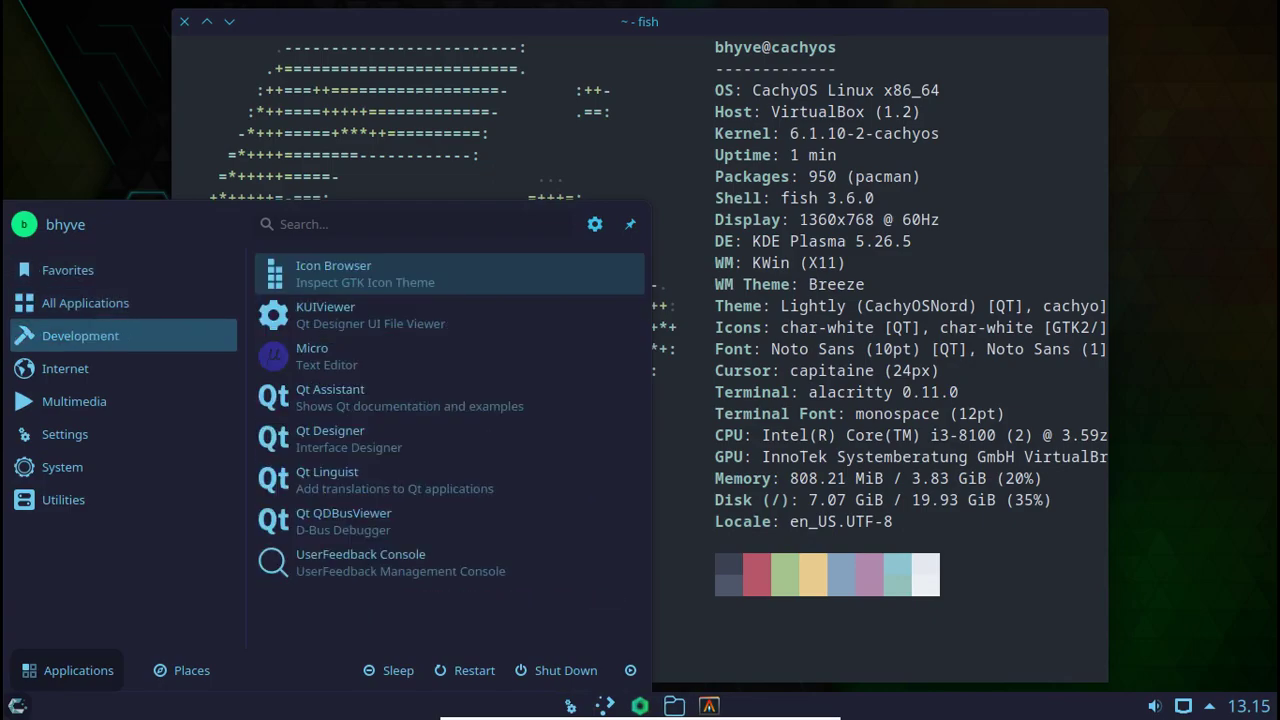
mouse_move(85, 303)
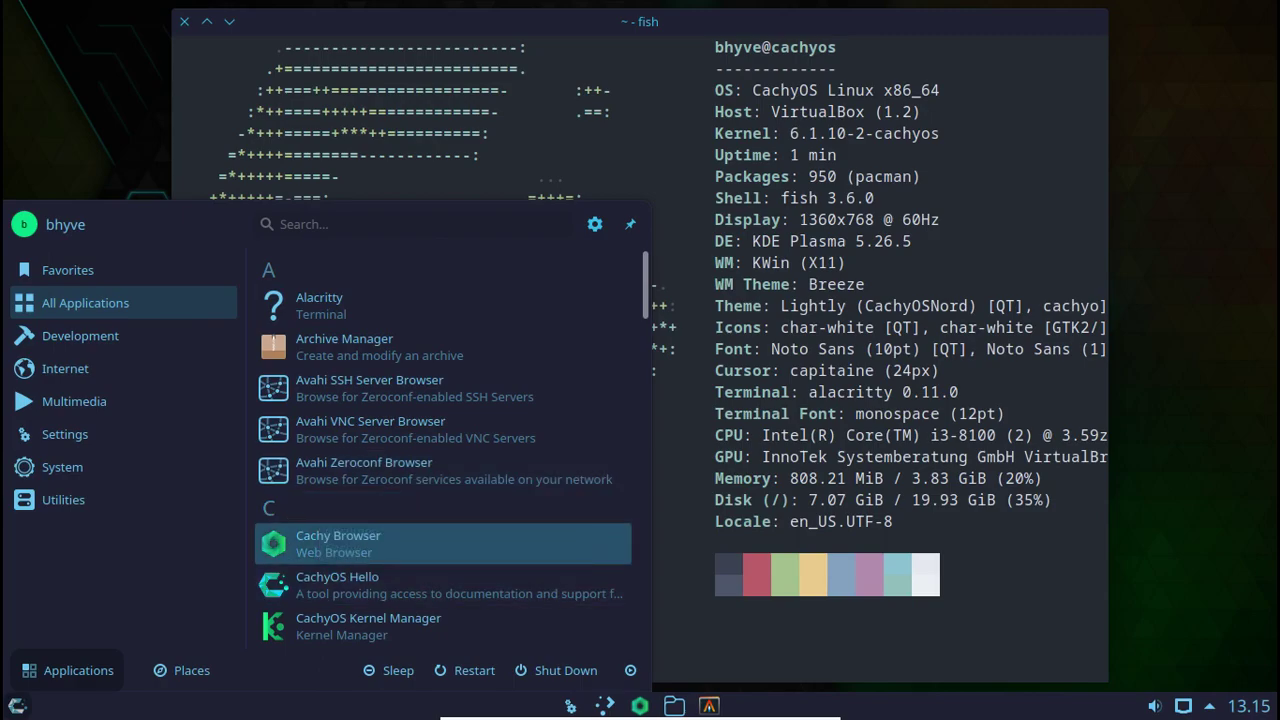
Launch Cachy Browser and close the Dark Reader and CanvasBlocker startup tabs.
click(445, 545)
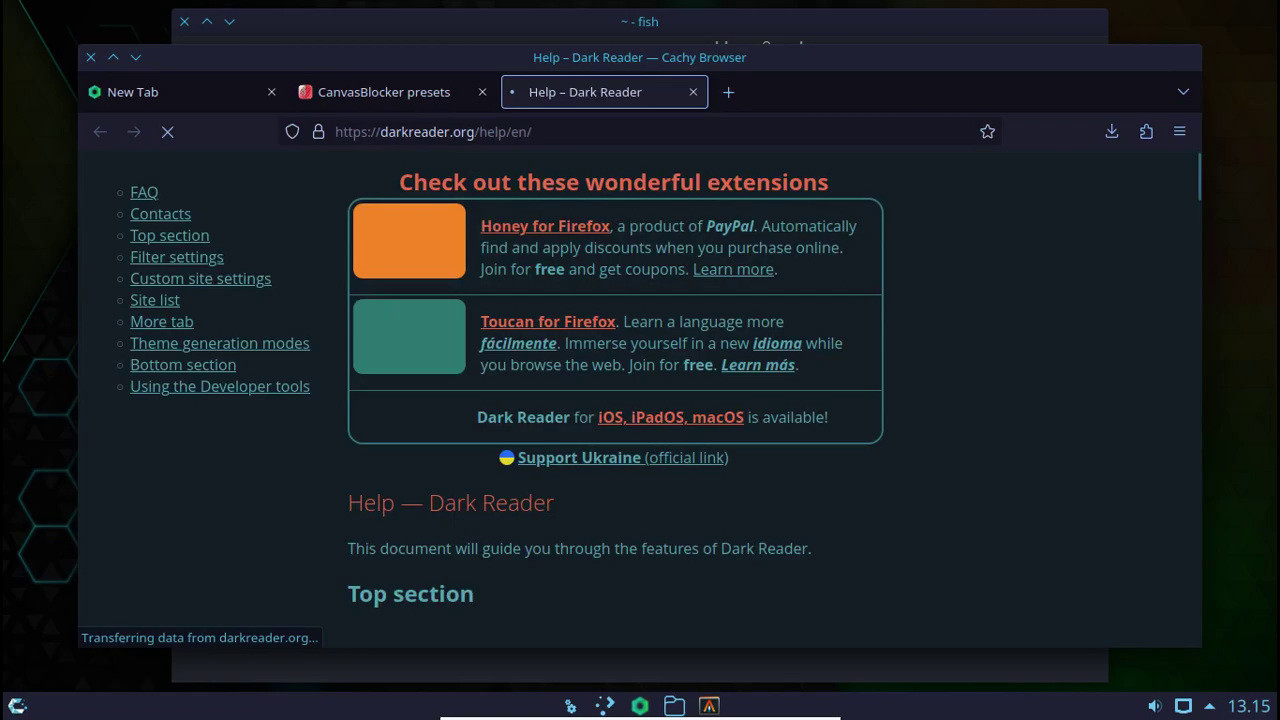
click(693, 91)
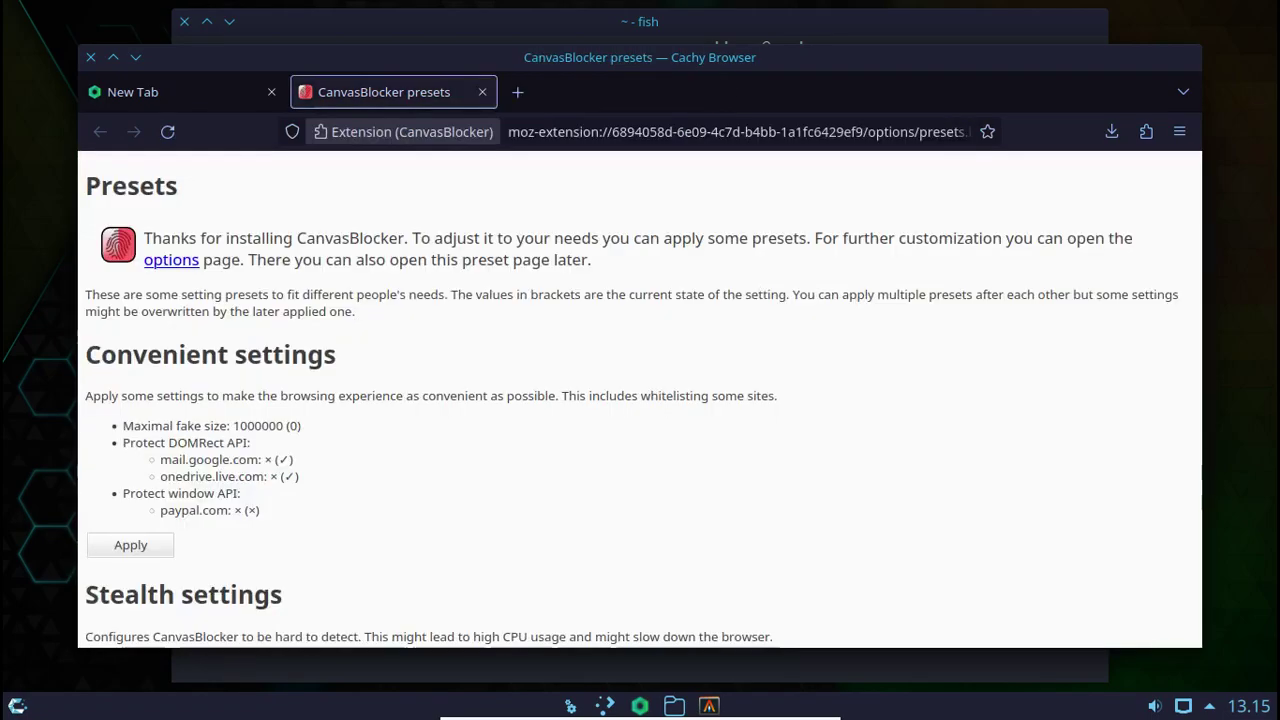
click(482, 91)
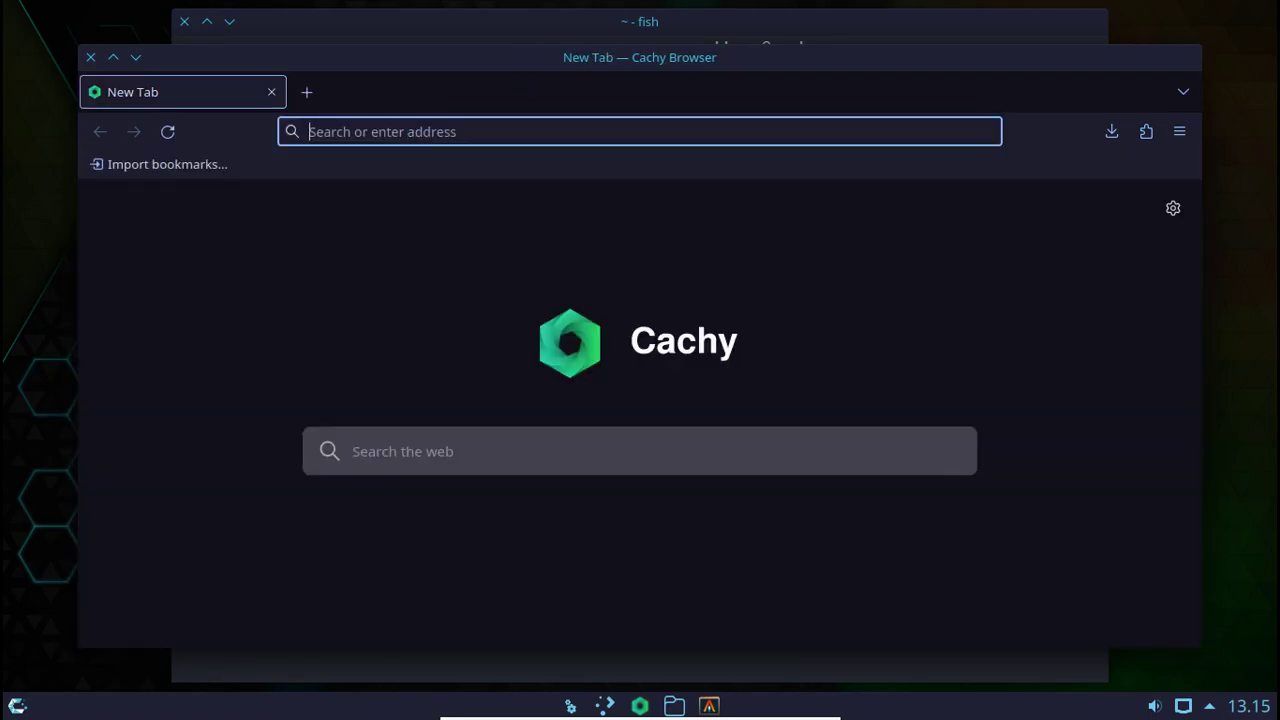
Hide the bookmarks toolbar permanently and search Whoogle for 'cachyos'.
right_click(532, 160)
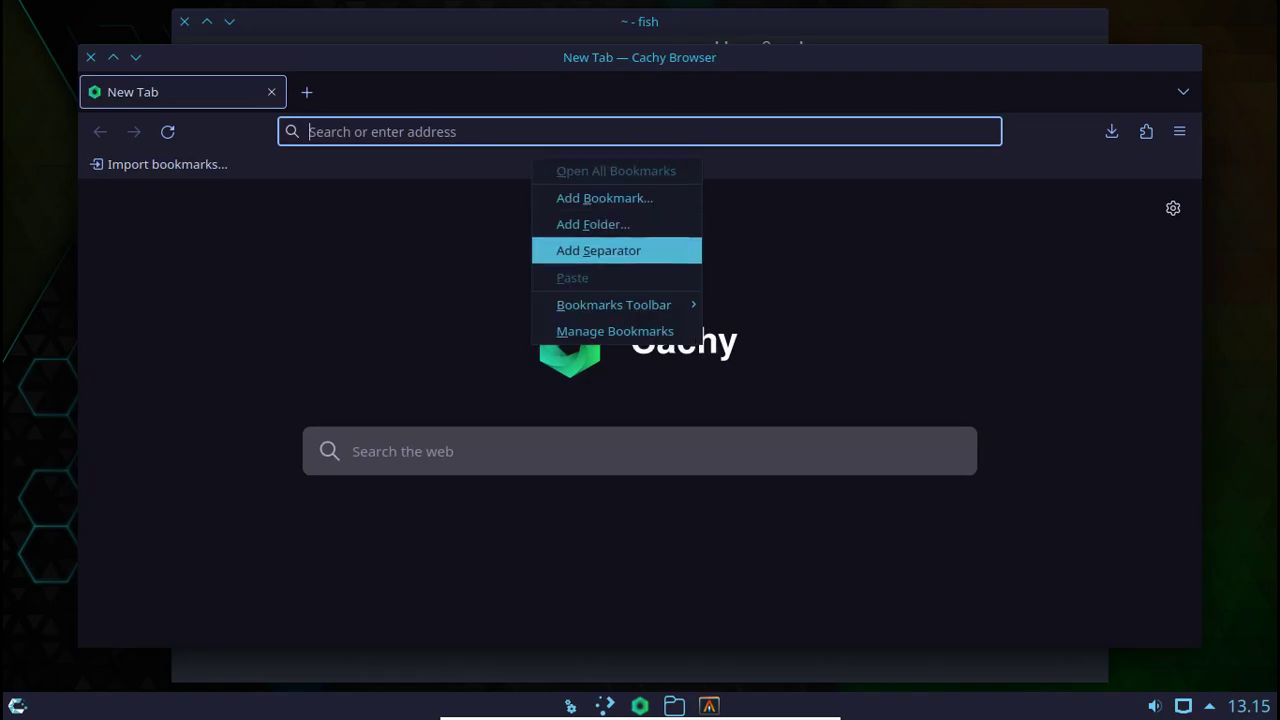
mouse_move(614, 304)
key(Return)
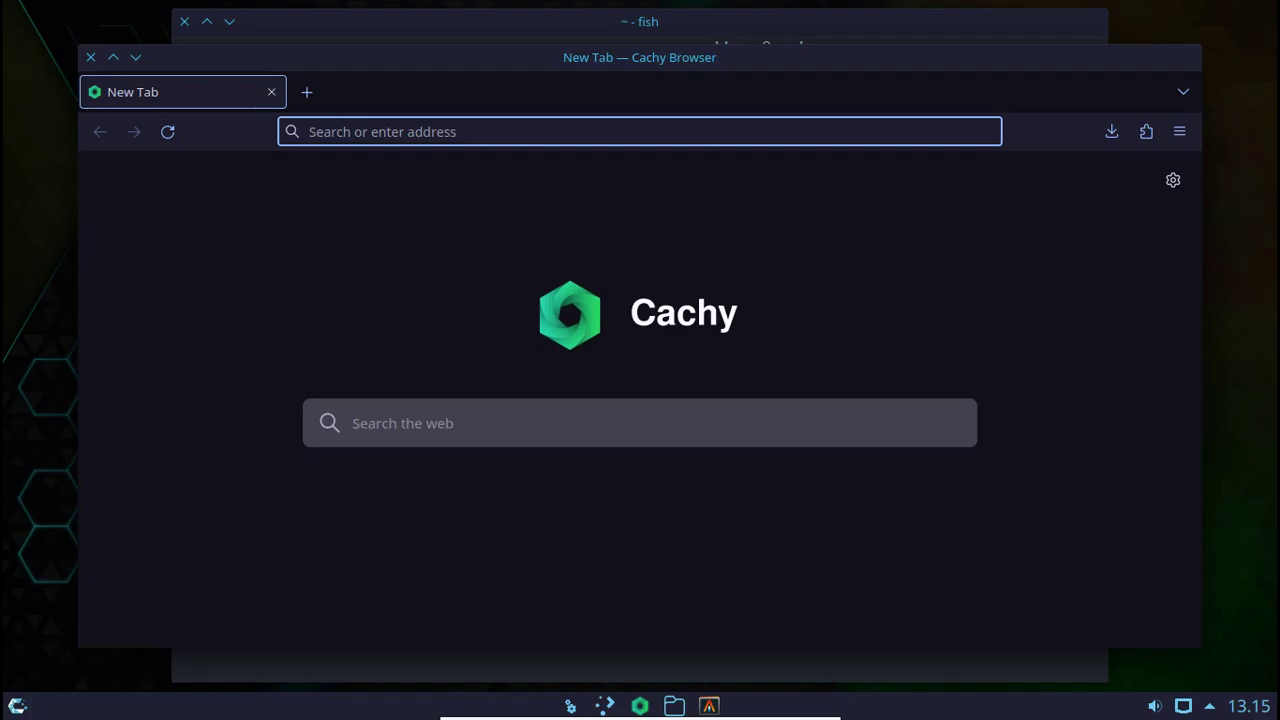
text(cachy)
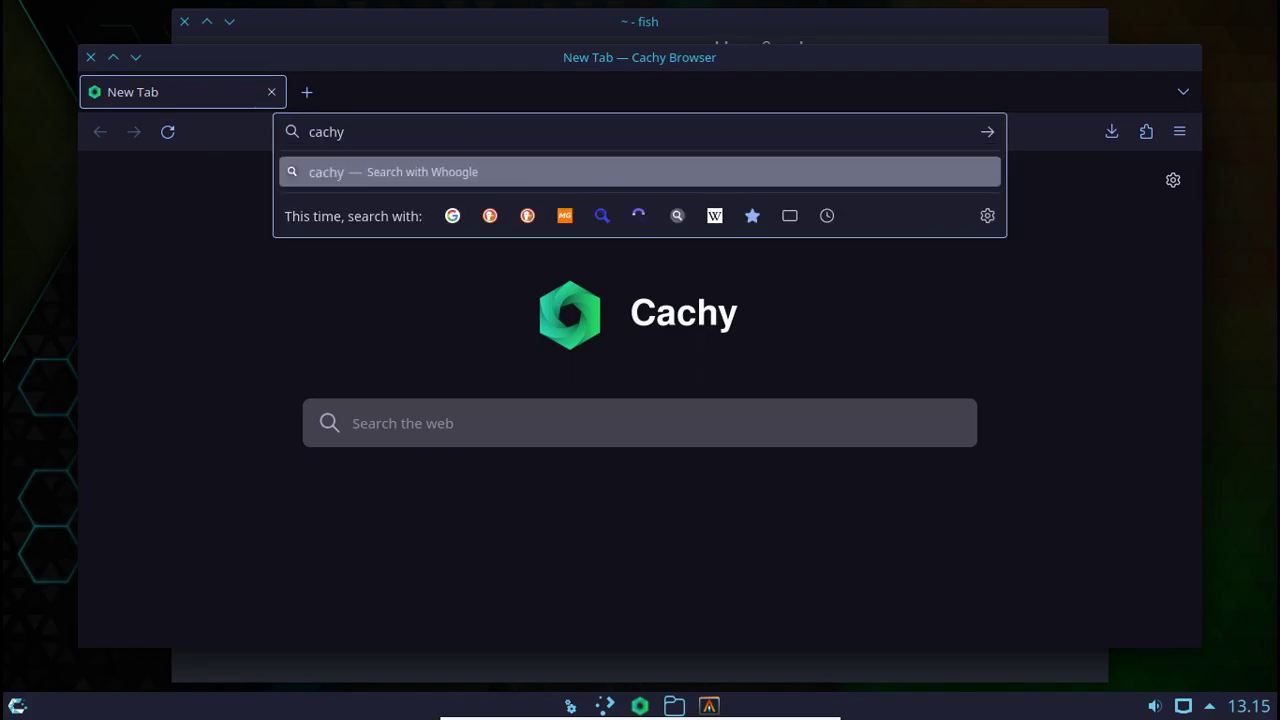
text(os)
key(Return)
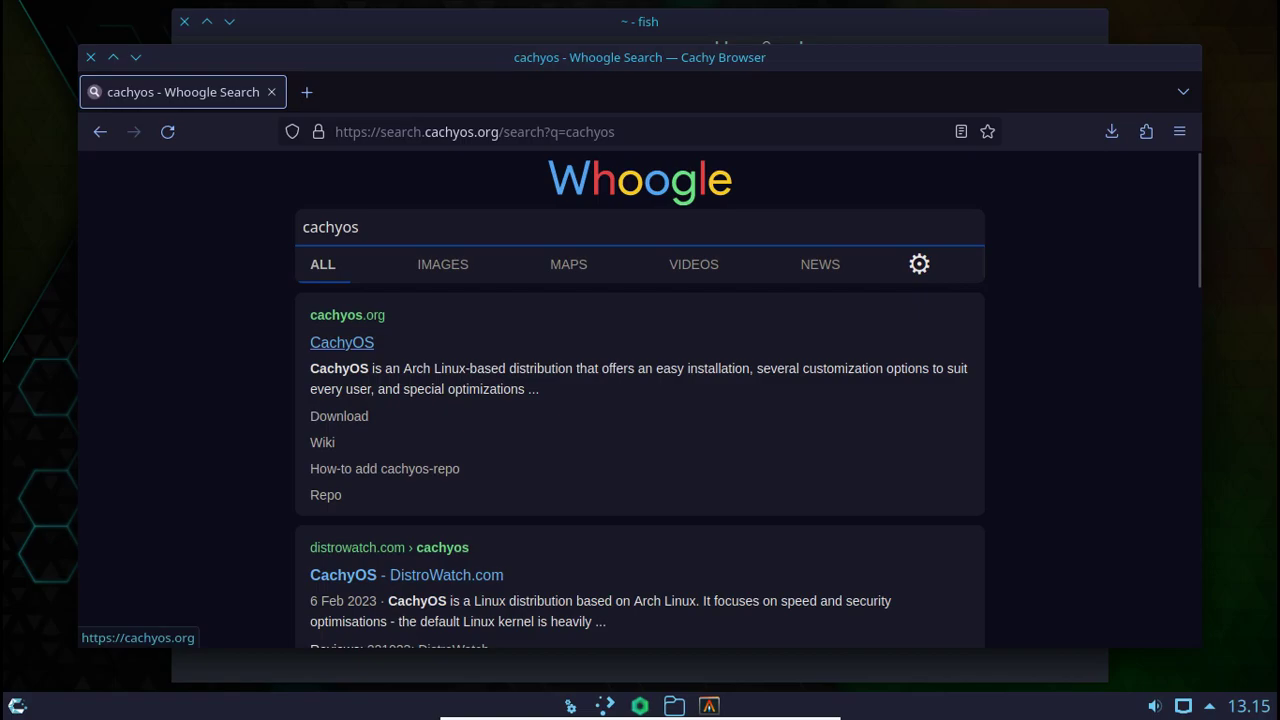
Open cachyos.org in a new tab, close the search tab, and maximize the browser.
click(342, 342)
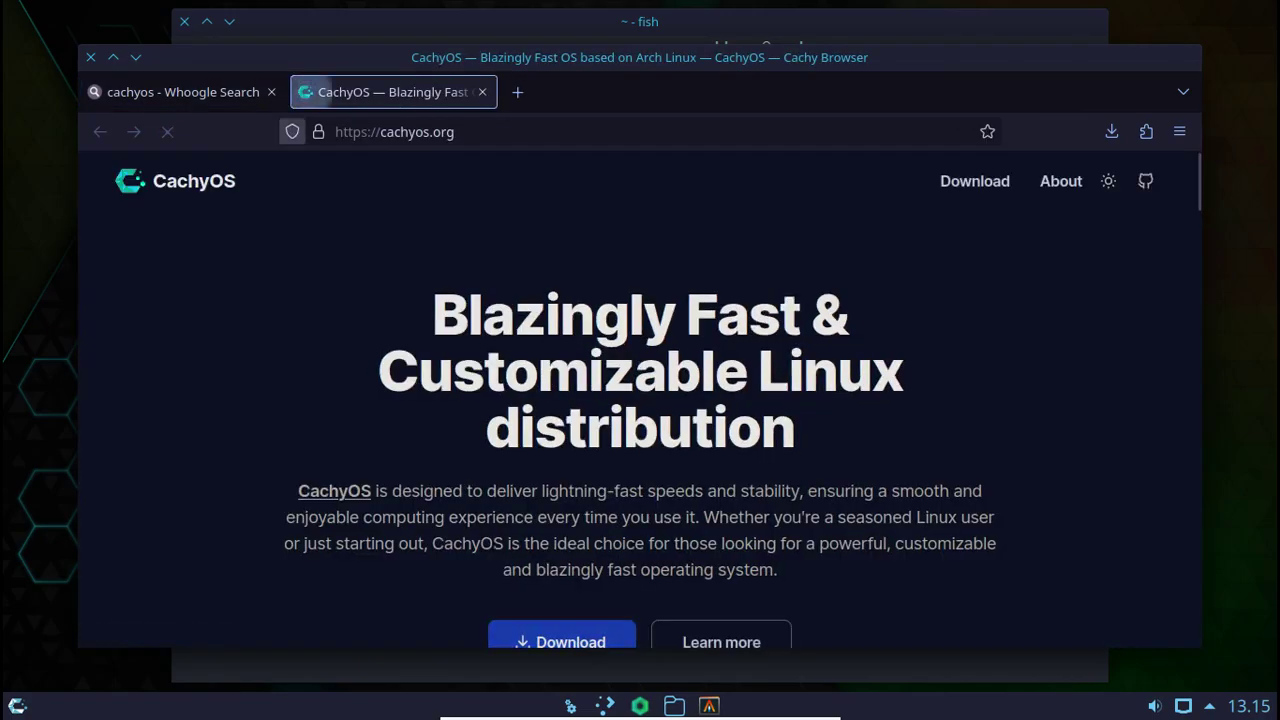
click(271, 91)
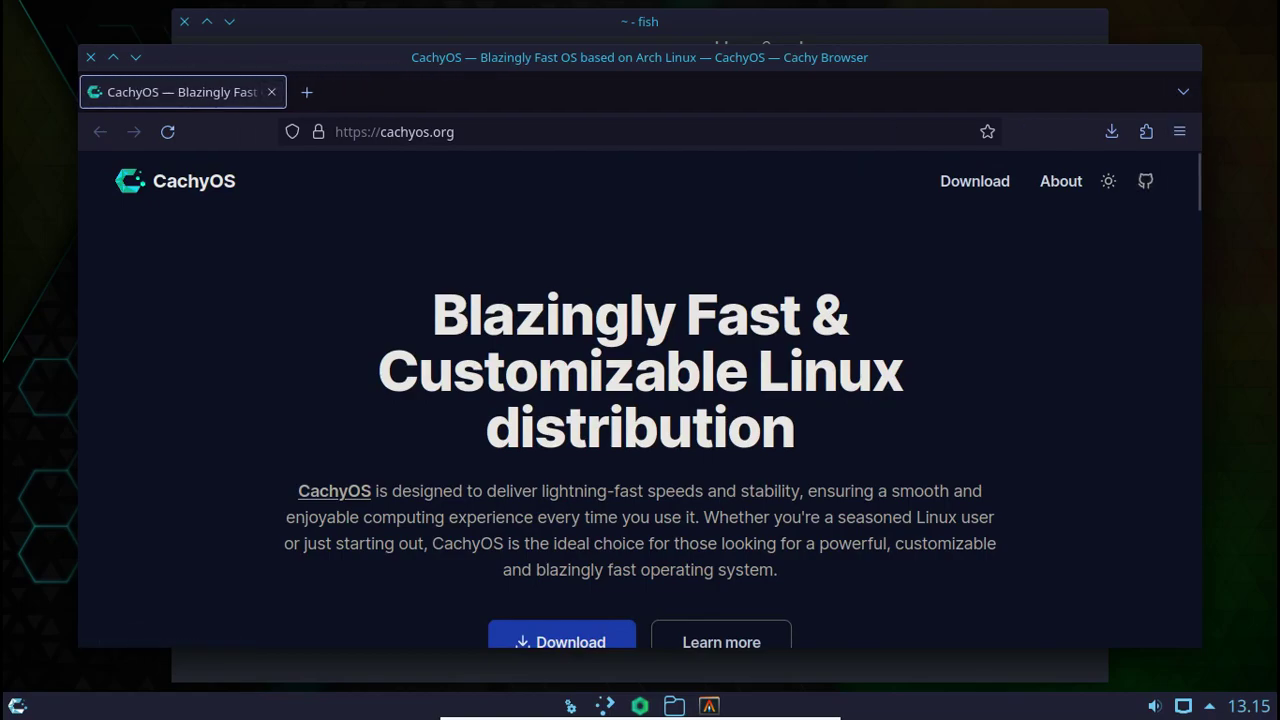
click(136, 57)
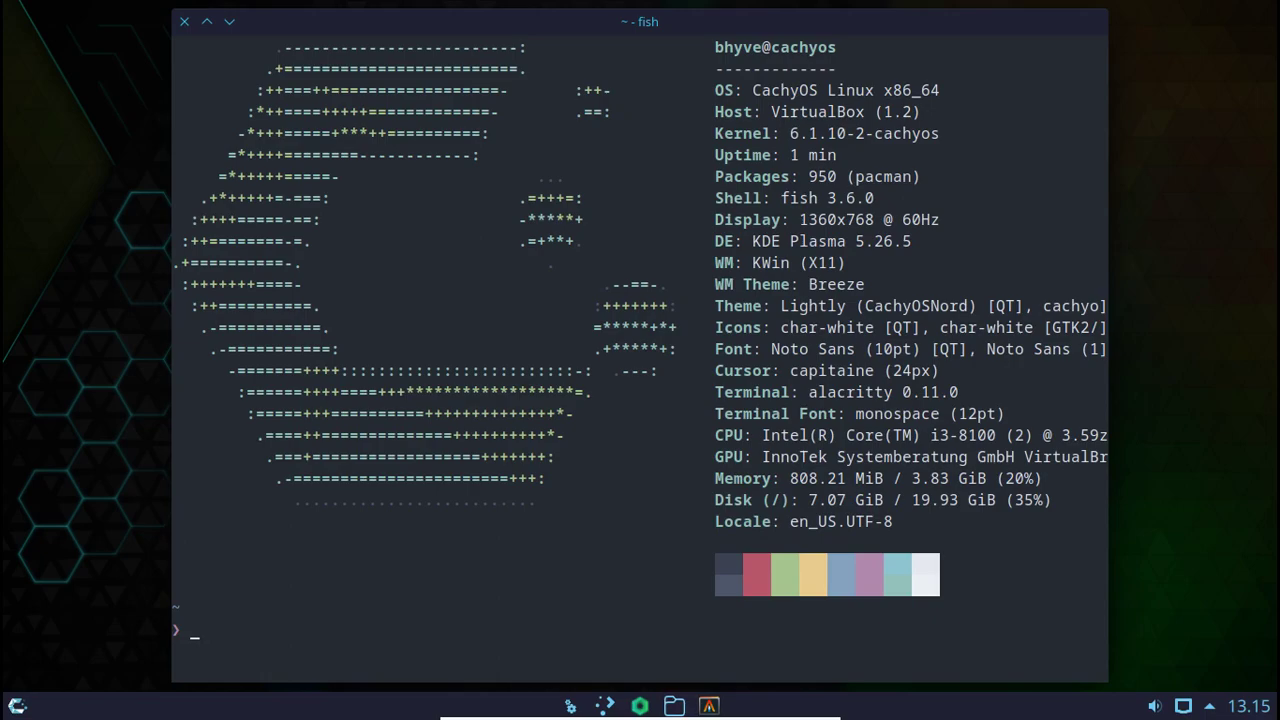
click(640, 705)
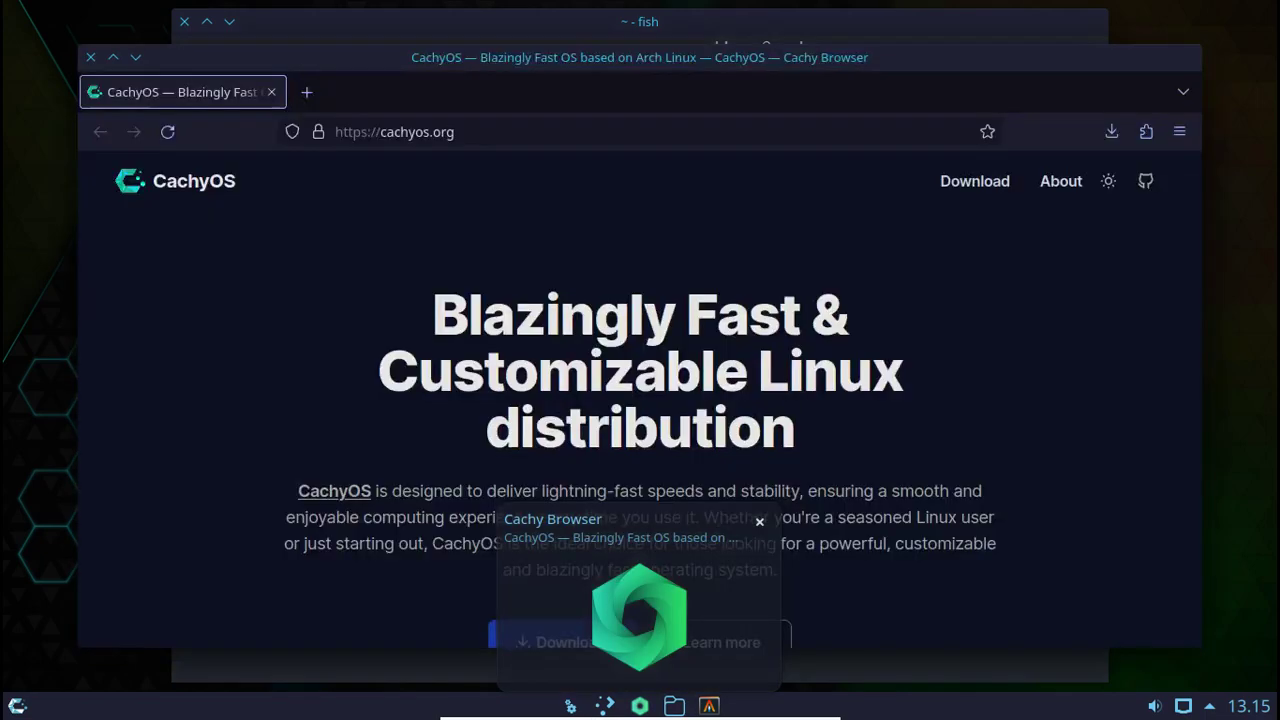
click(113, 57)
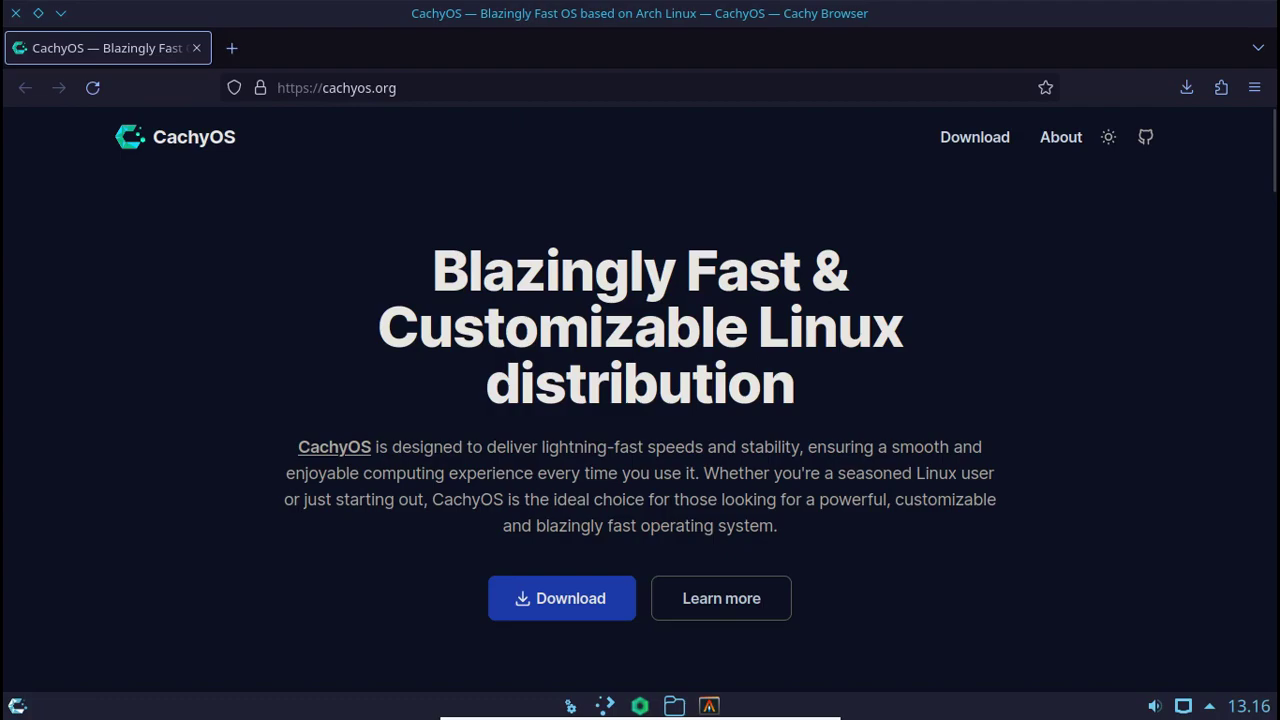
Scroll through the CachyOS homepage, selecting the intro paragraph along the way.
scroll(640, 400, down, 2)
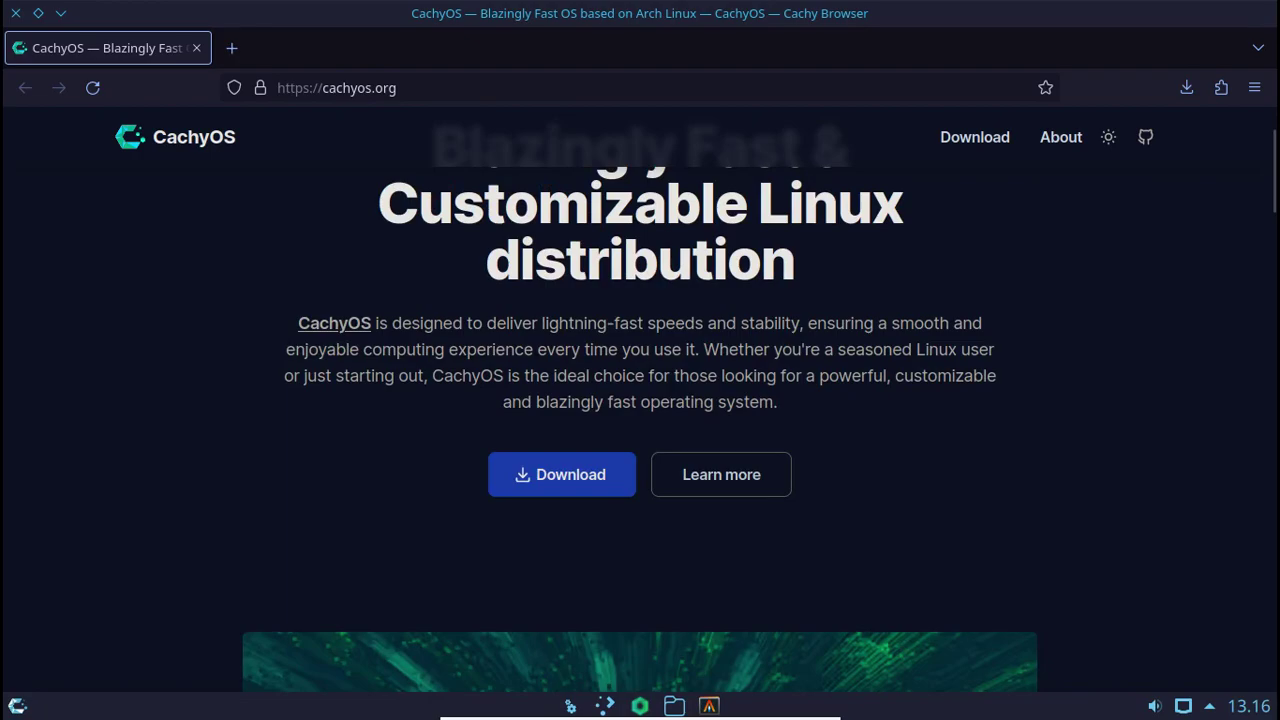
drag(774, 402, 298, 323)
scroll(640, 400, down, 6)
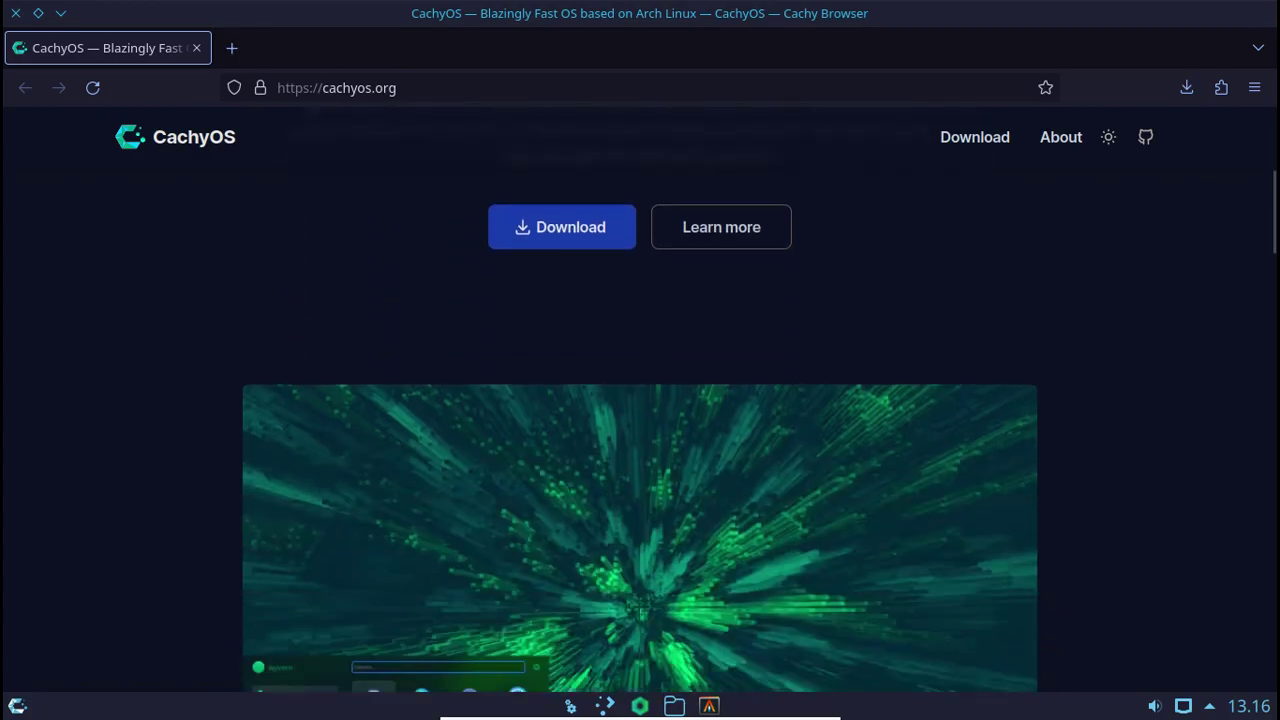
scroll(640, 400, down, 10)
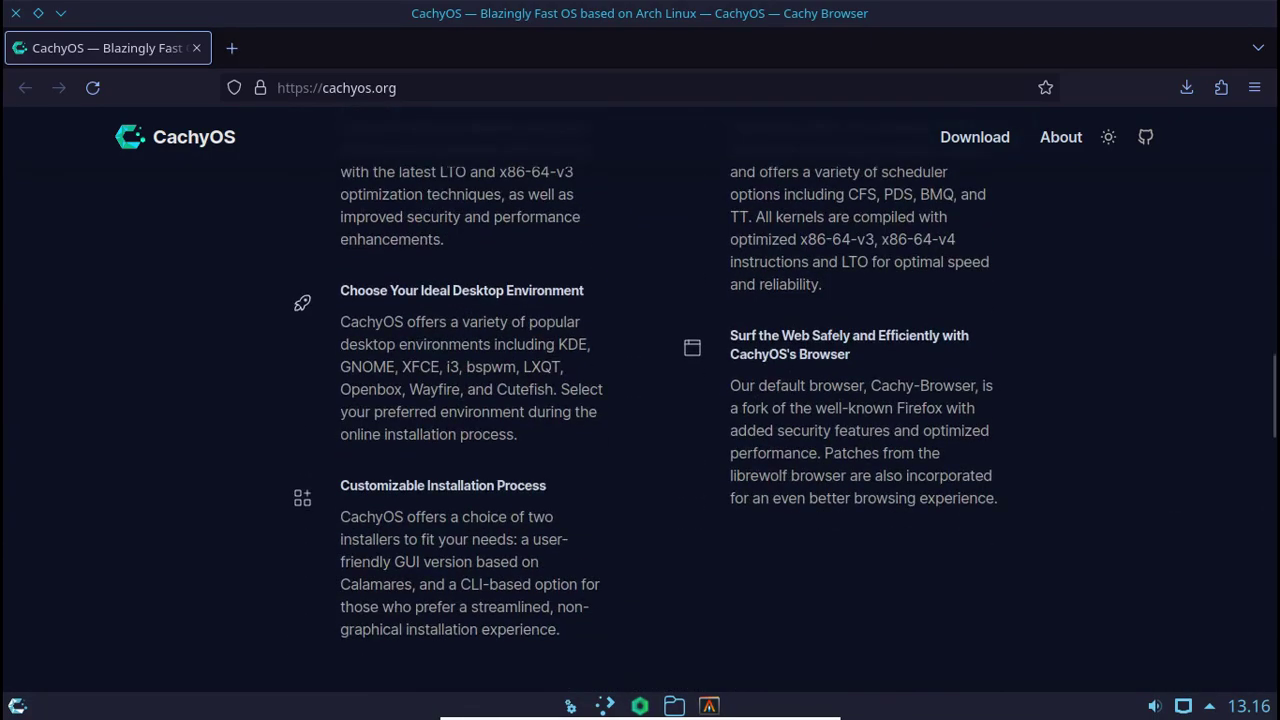
scroll(640, 400, down, 5)
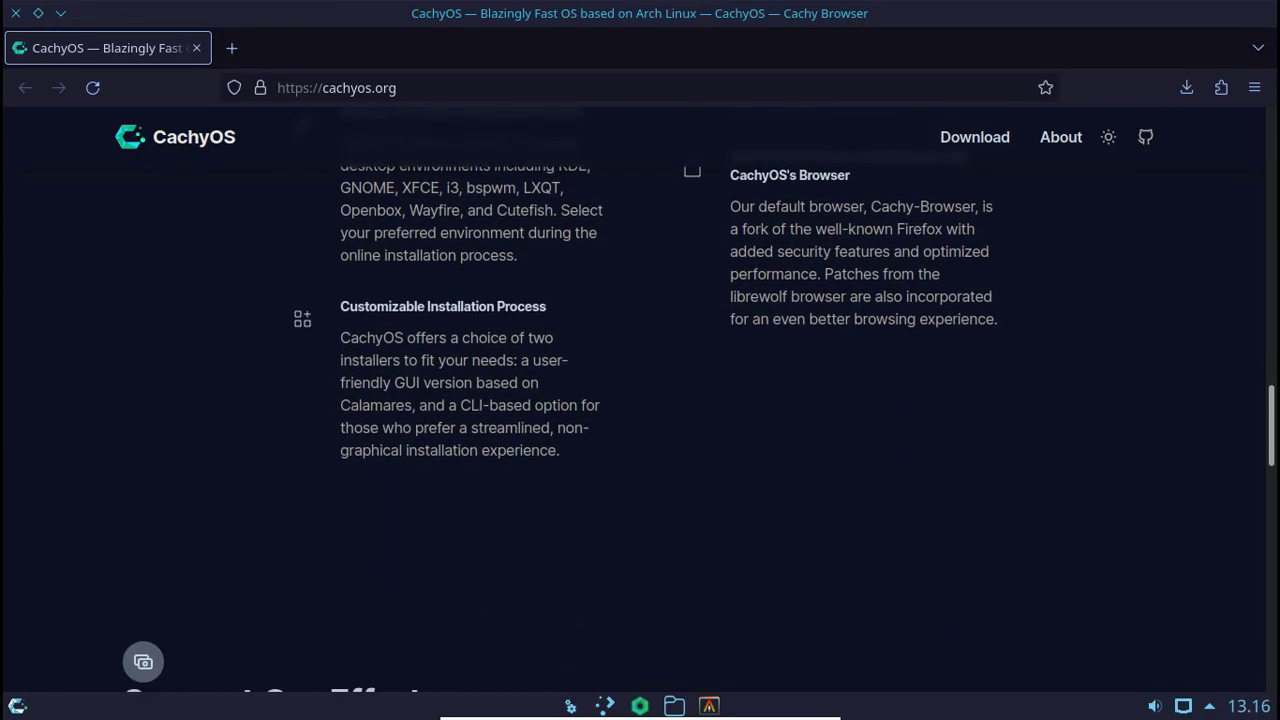
scroll(640, 400, down, 6)
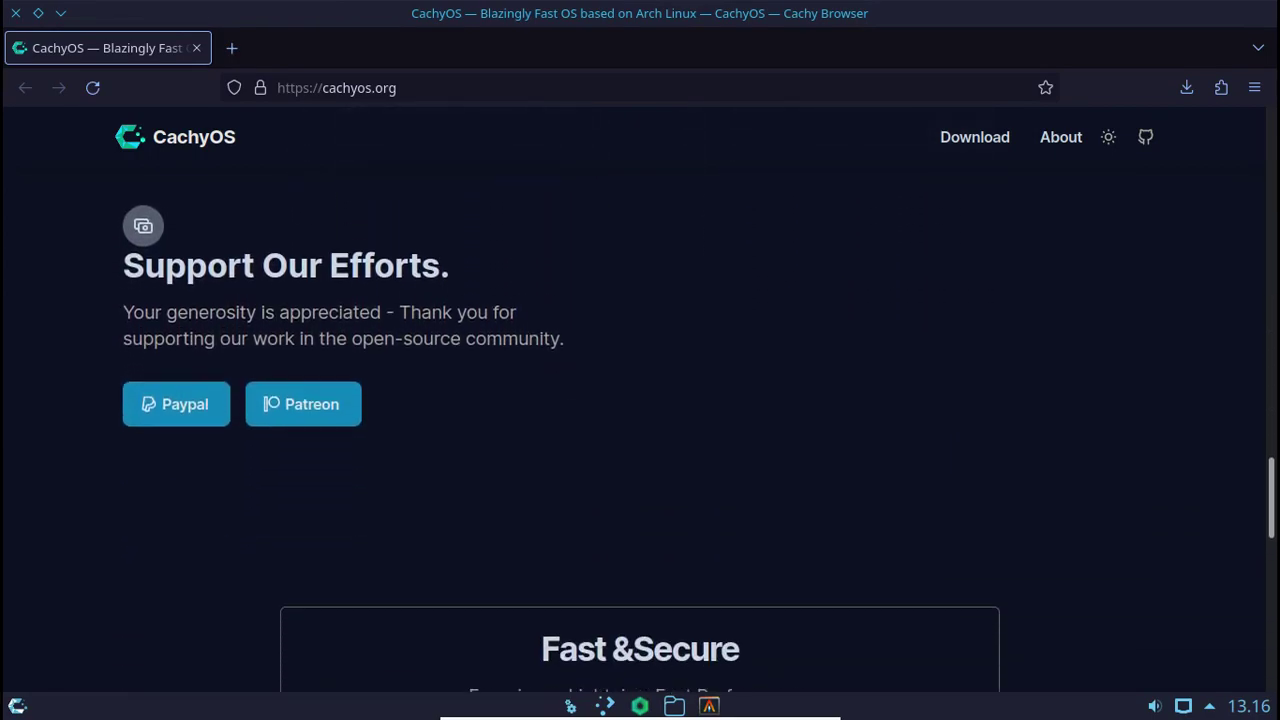
scroll(640, 400, down, 6)
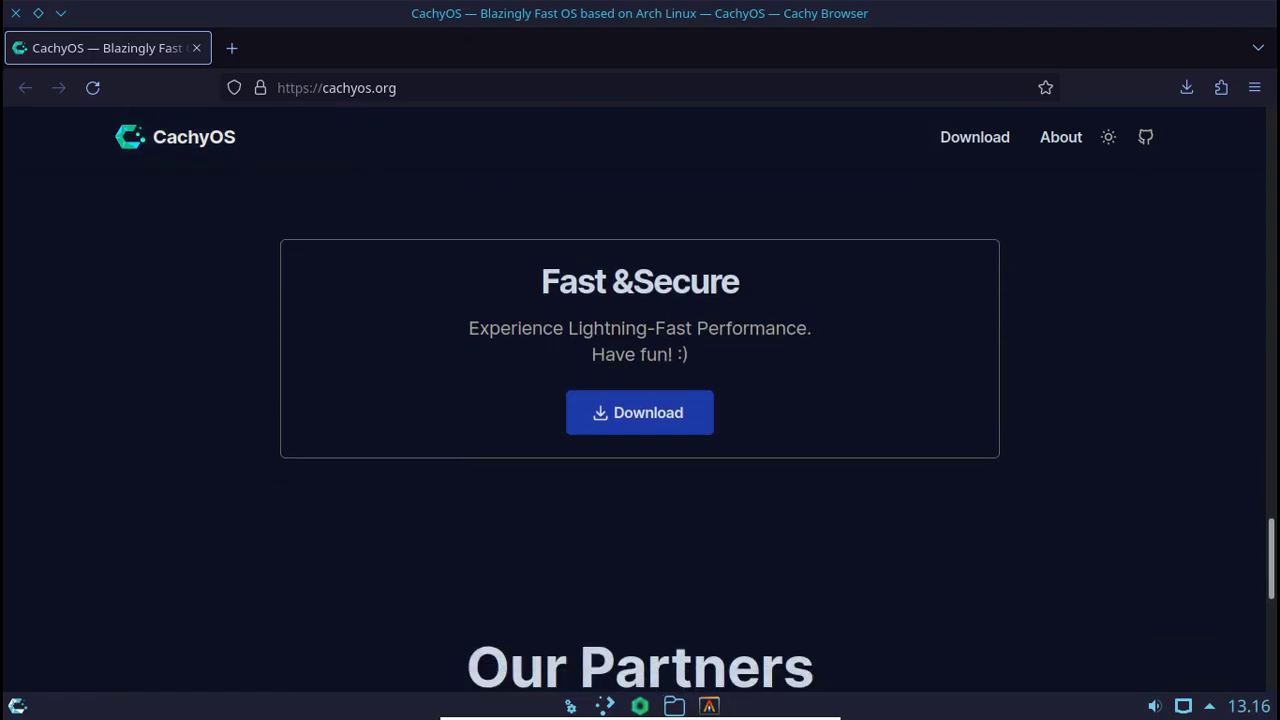
scroll(640, 400, down, 8)
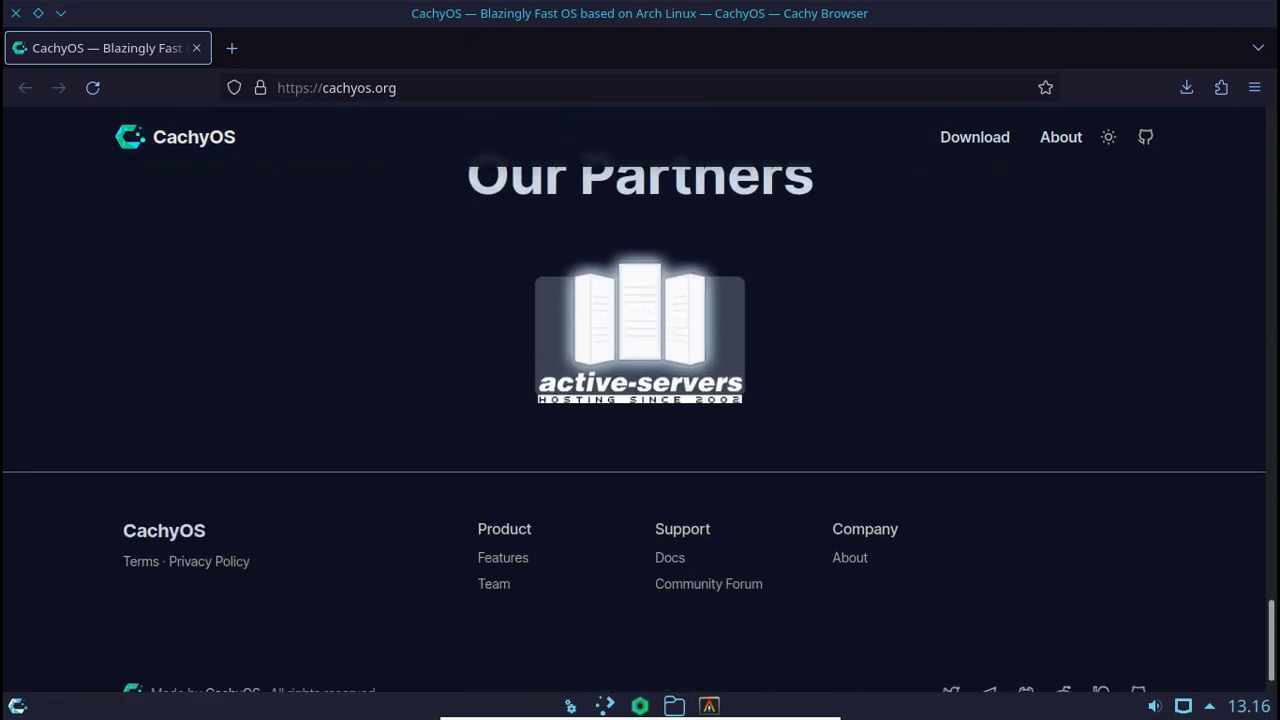
scroll(640, 400, up, 20)
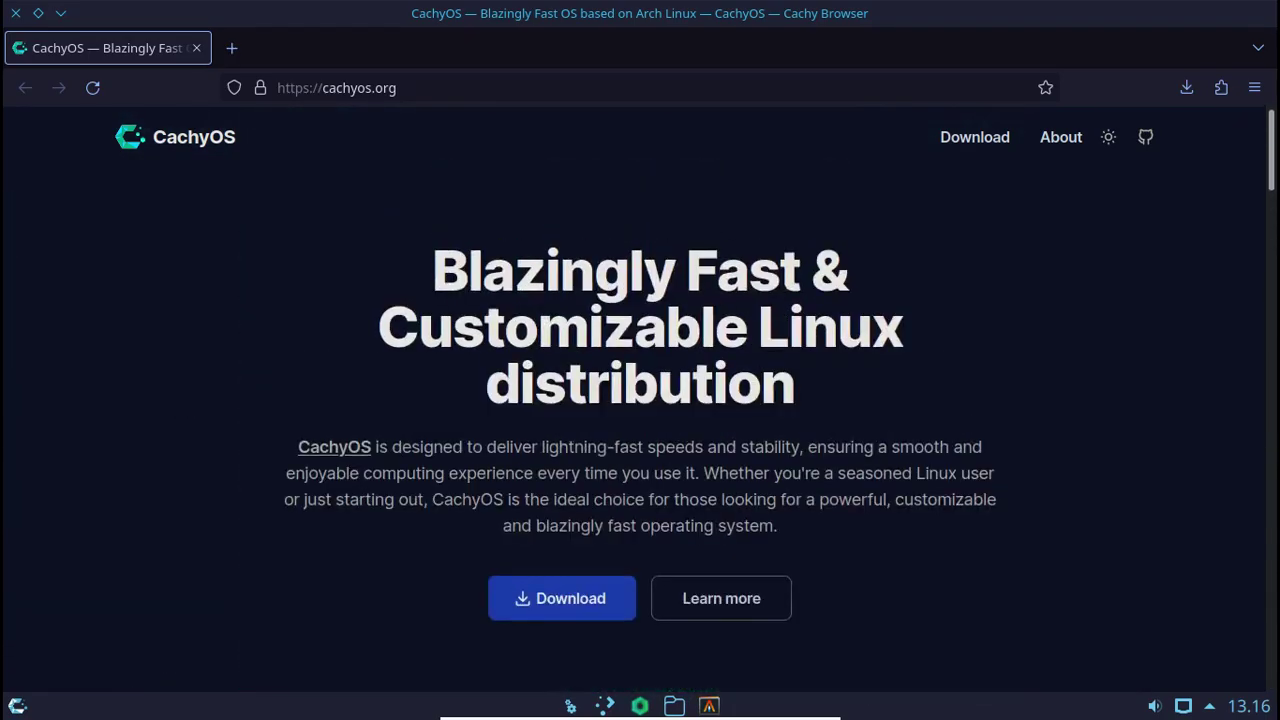
Go to the CachyOS Download page and scroll through the KDE Plasma, GNOME and XFCE editions.
click(561, 598)
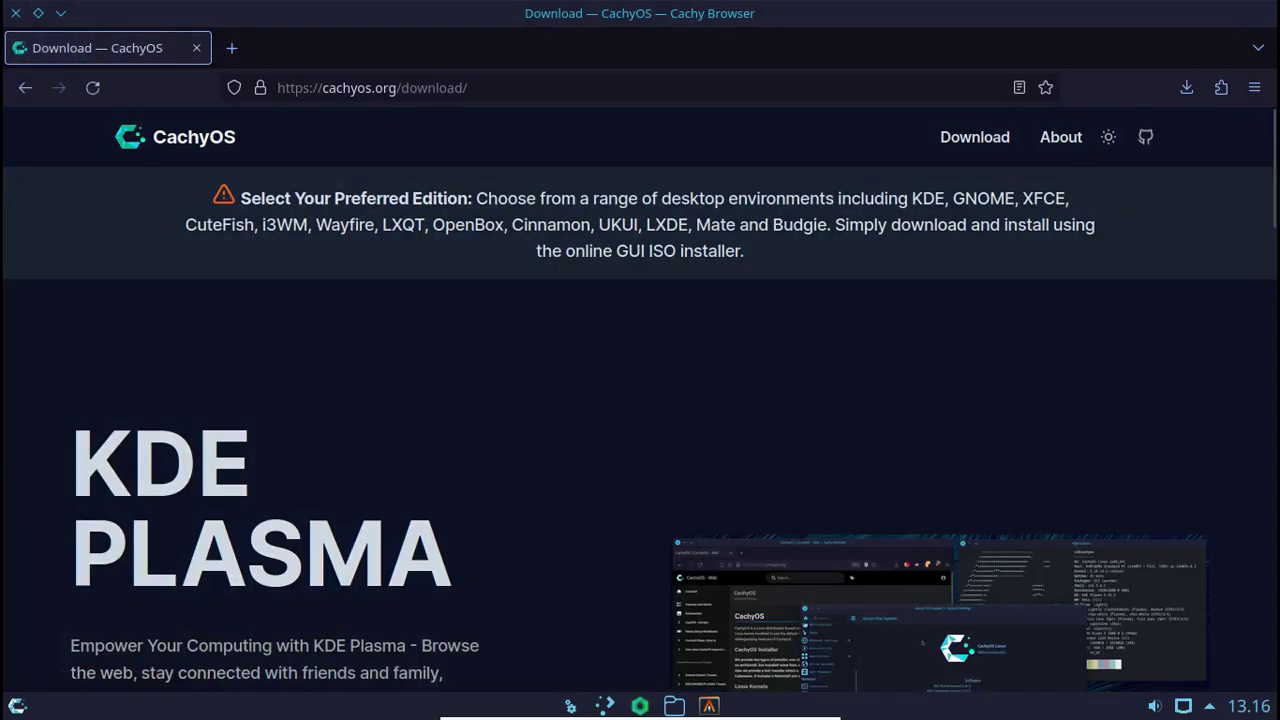
scroll(640, 400, down, 3)
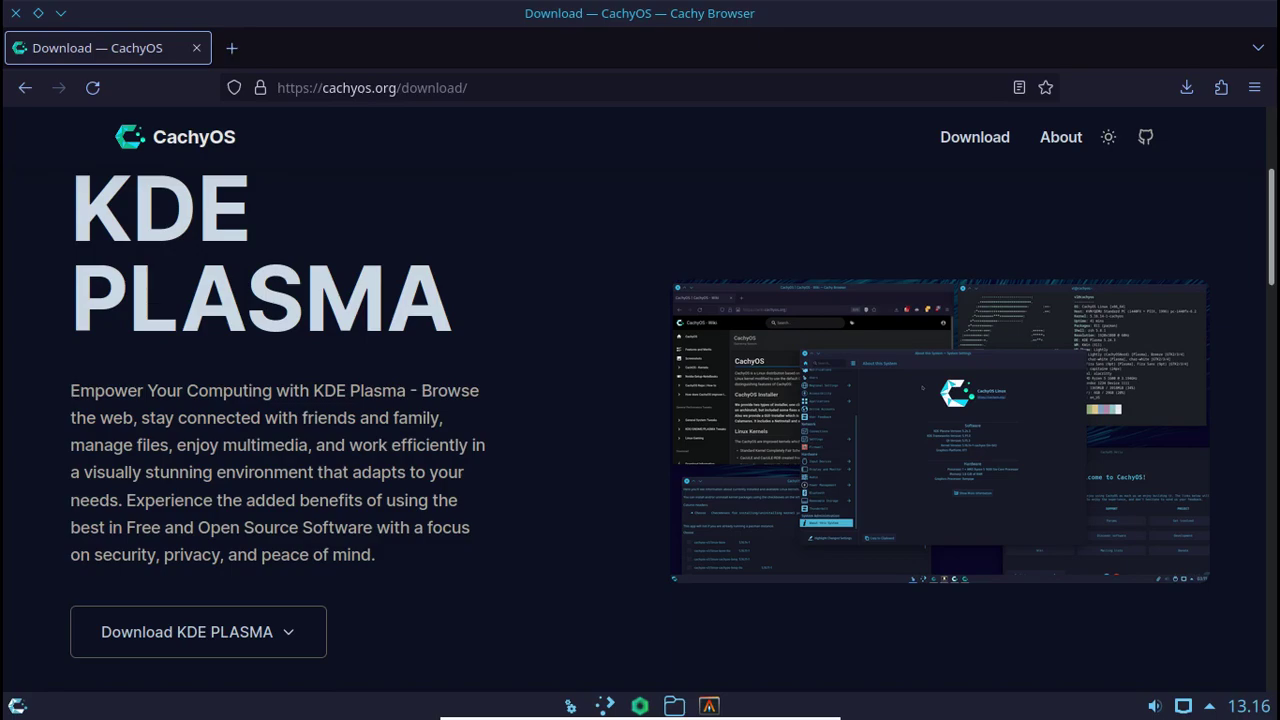
scroll(640, 400, down, 6)
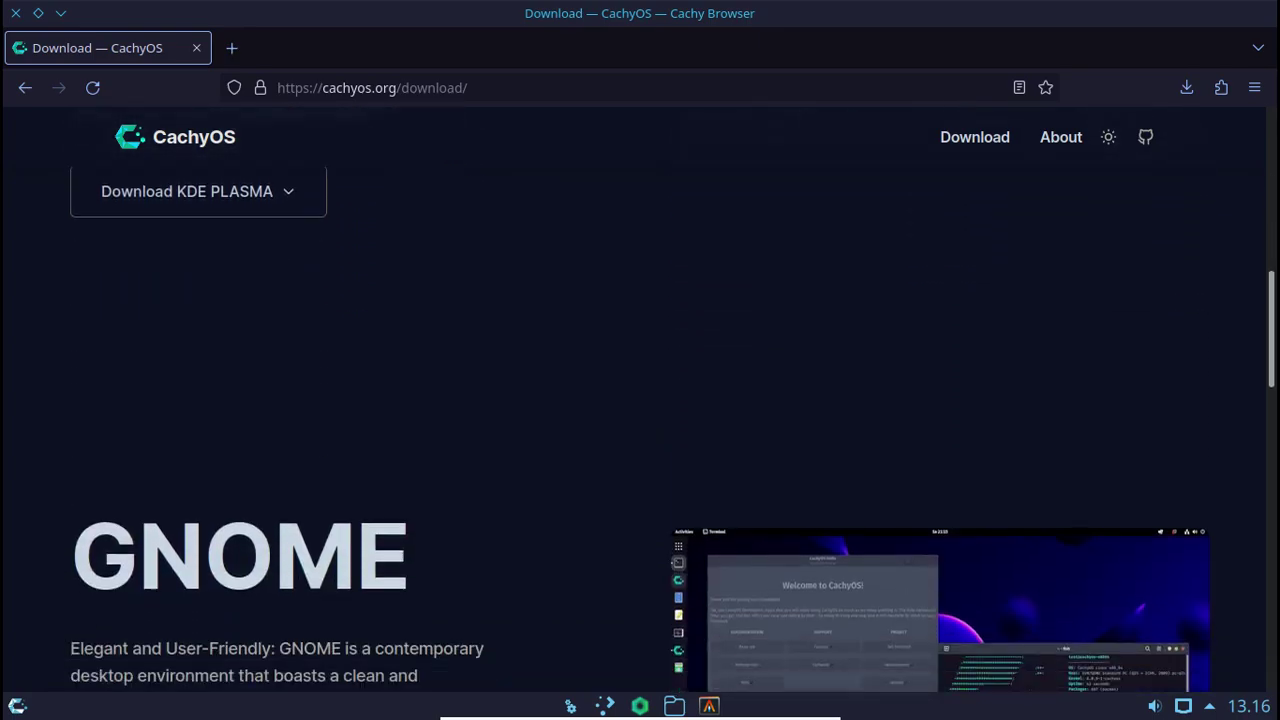
scroll(640, 400, down, 3)
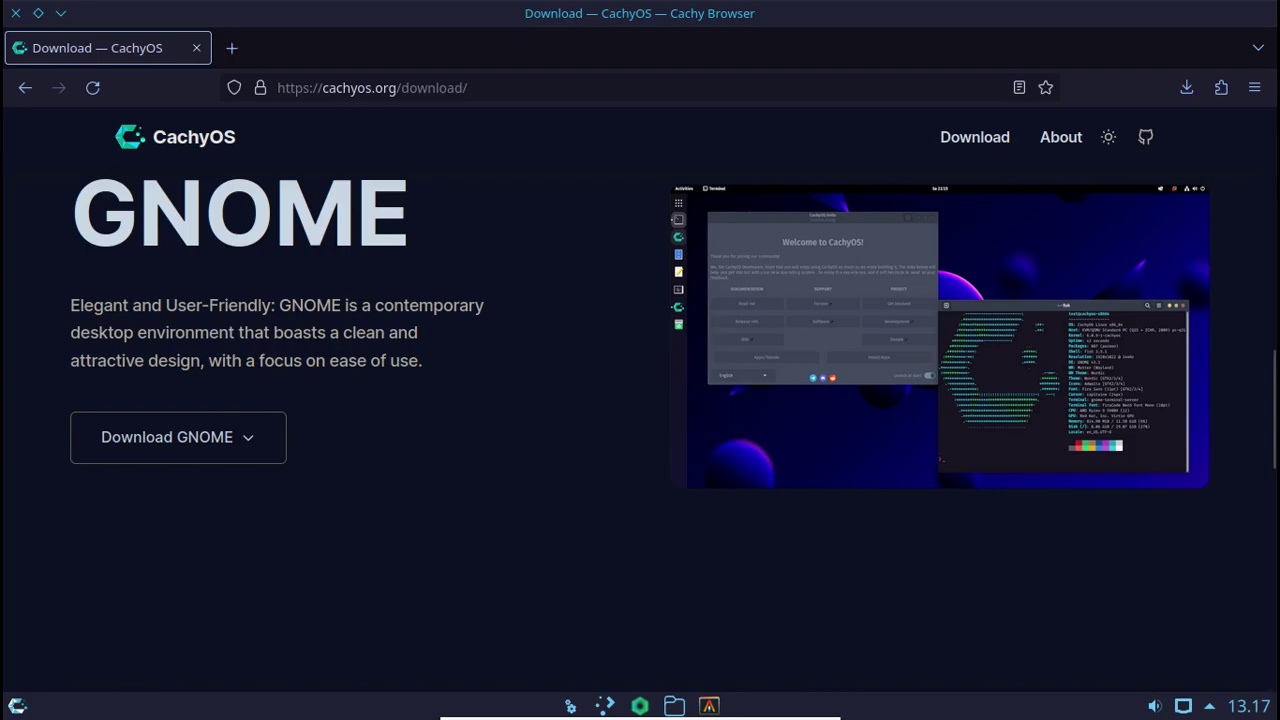
scroll(940, 478, down, 6)
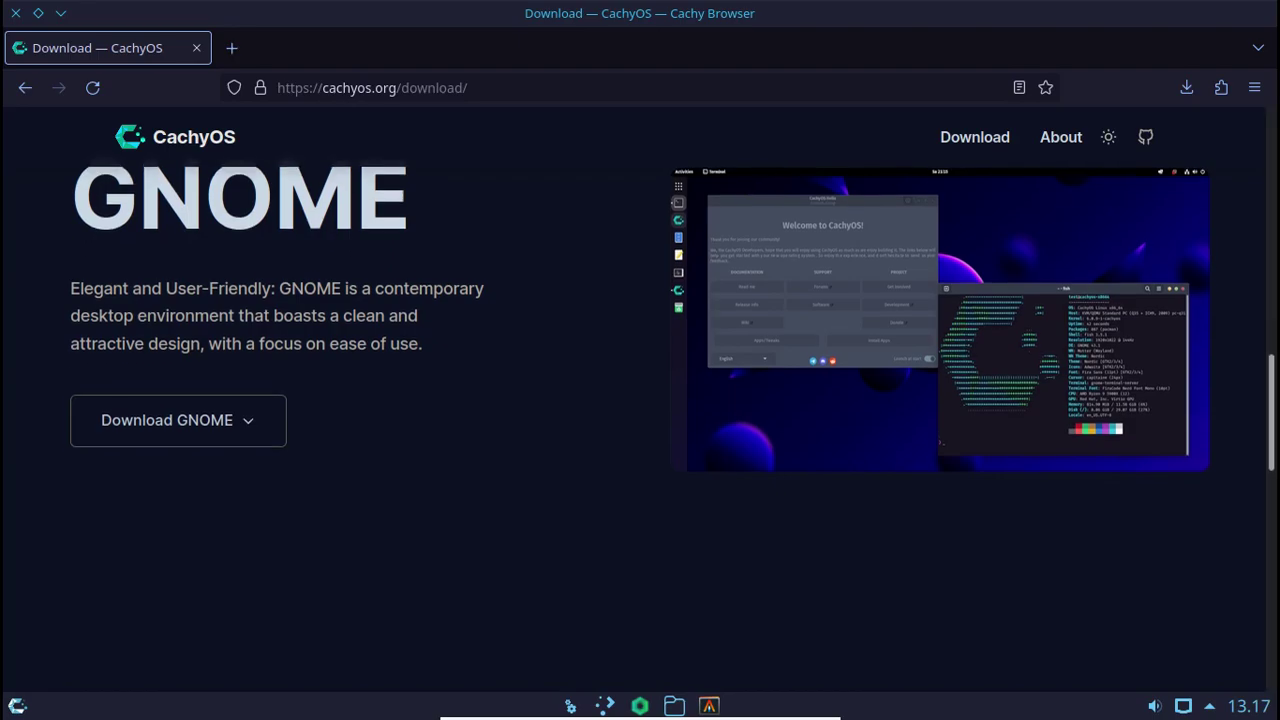
scroll(940, 478, down, 1)
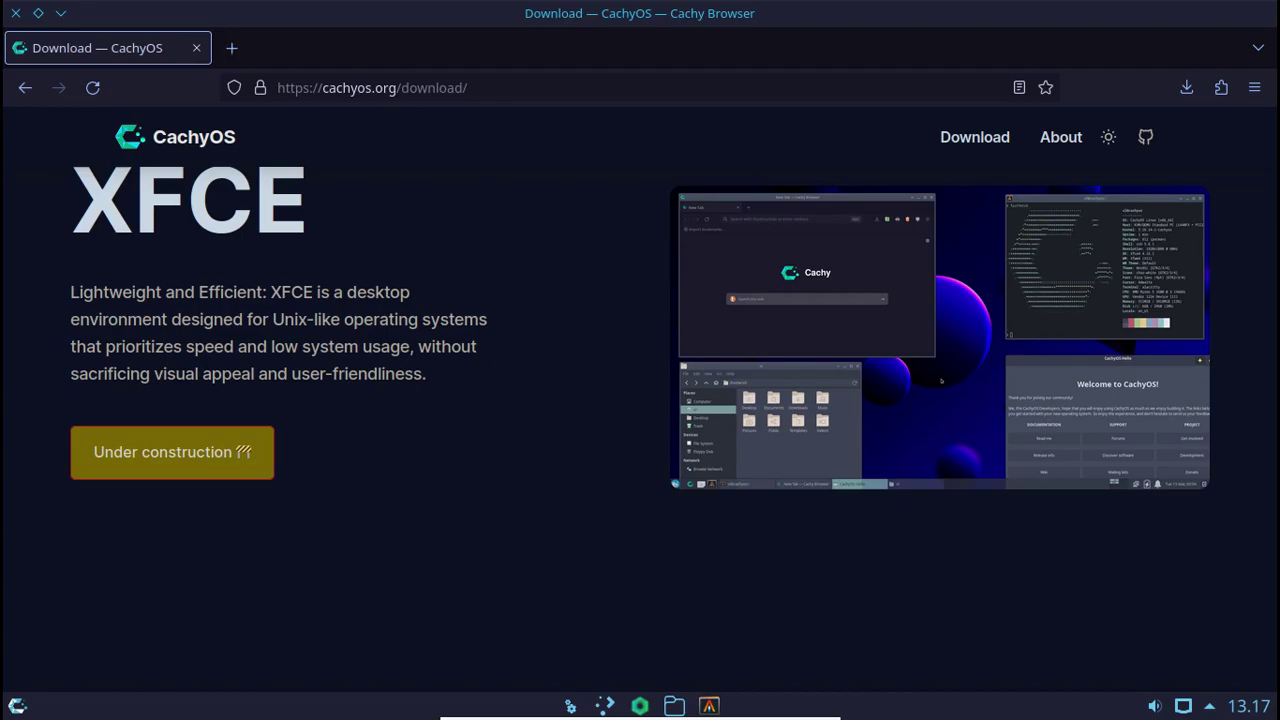
scroll(941, 380, down, 10)
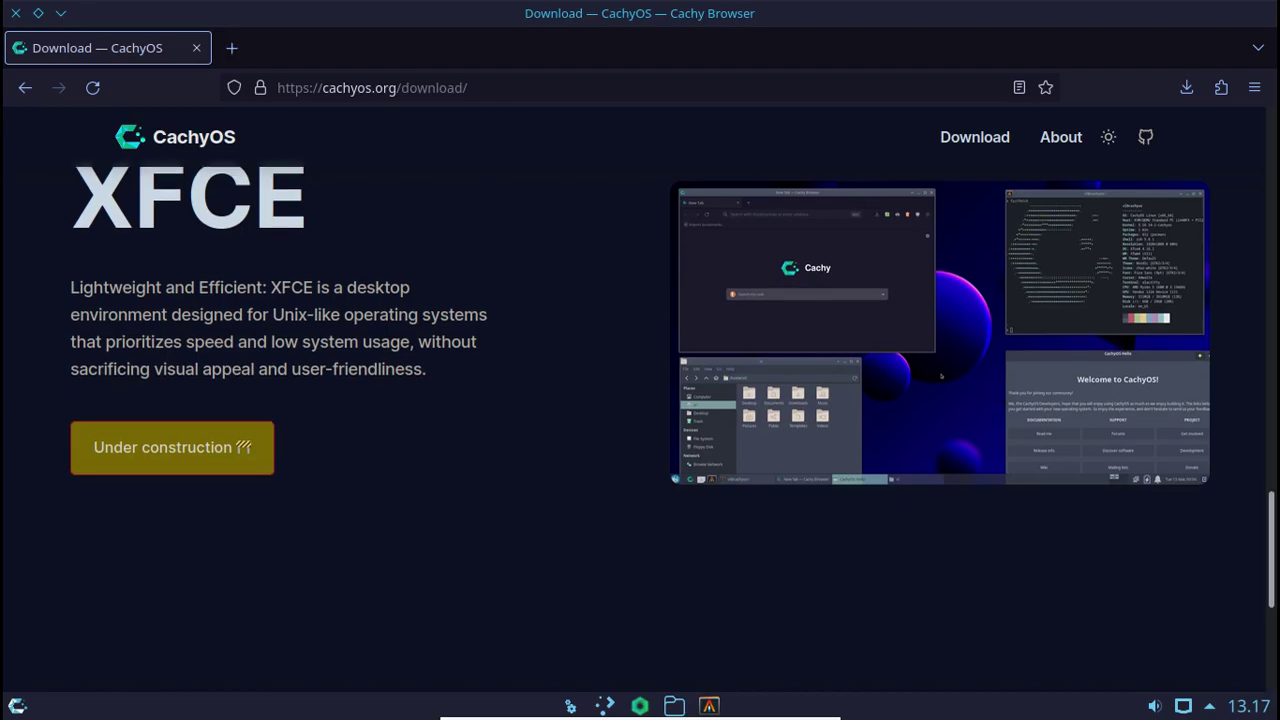
Jump back to the top of the page and open the About page.
key(Home)
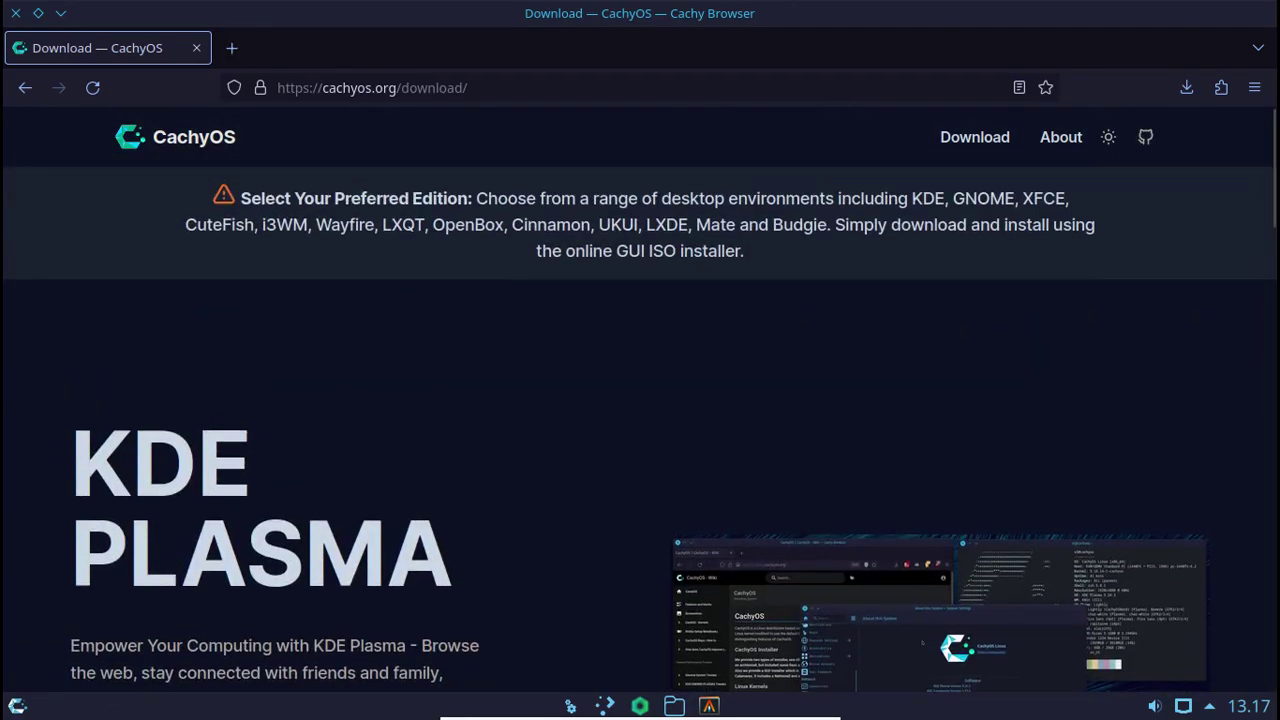
key(Tab)
key(Return)
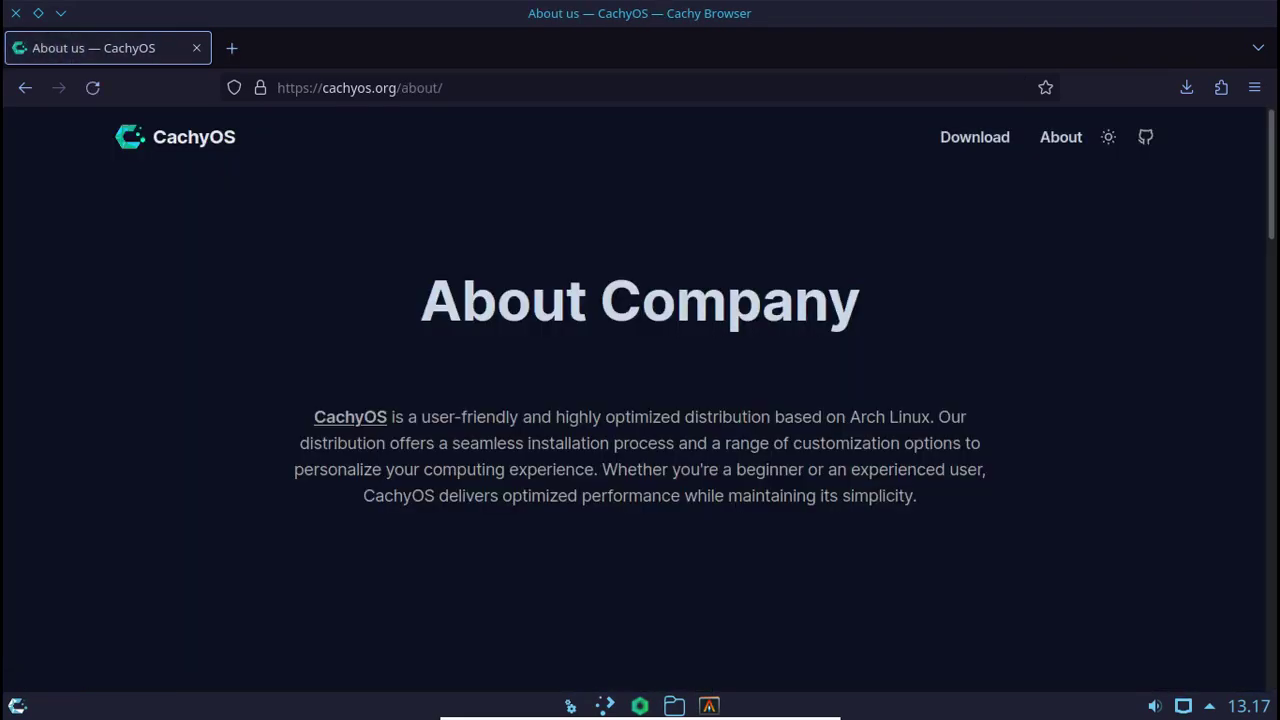
Scroll through the About page's team and contributors, then close the browser.
scroll(640, 400, down, 1)
scroll(640, 400, down, 2)
scroll(640, 400, down, 5)
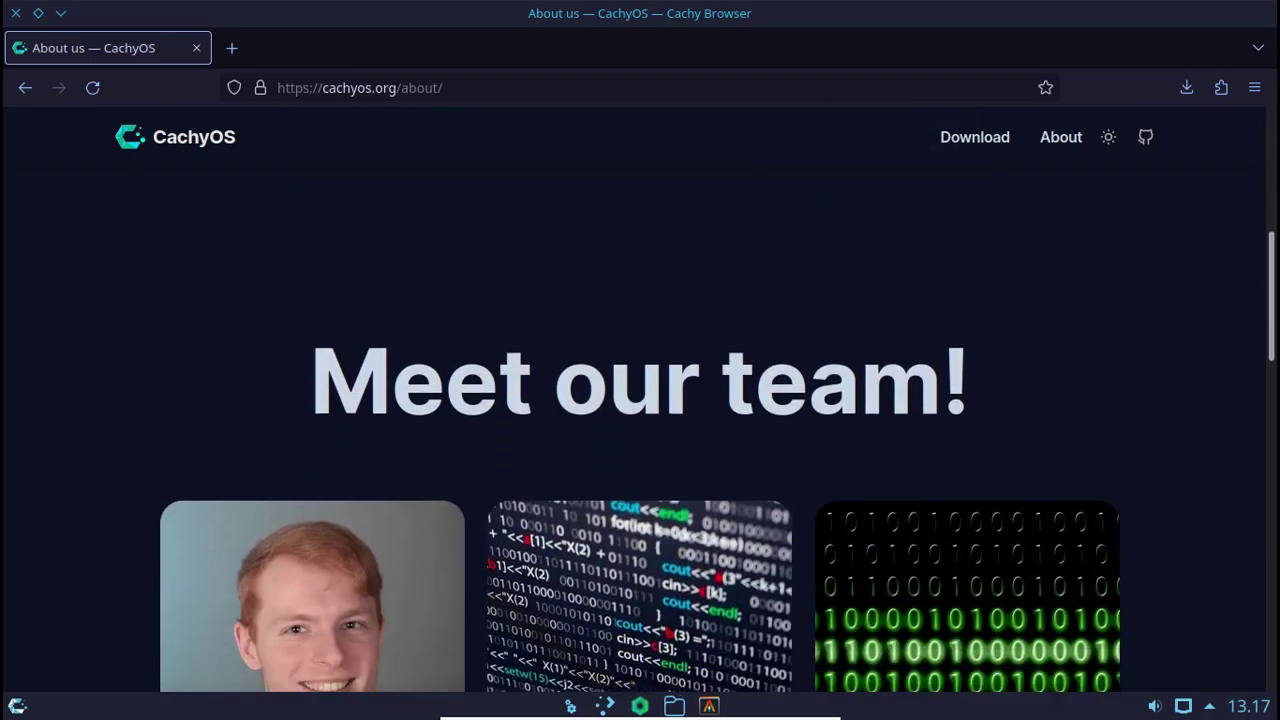
scroll(640, 400, down, 3)
scroll(640, 400, down, 2)
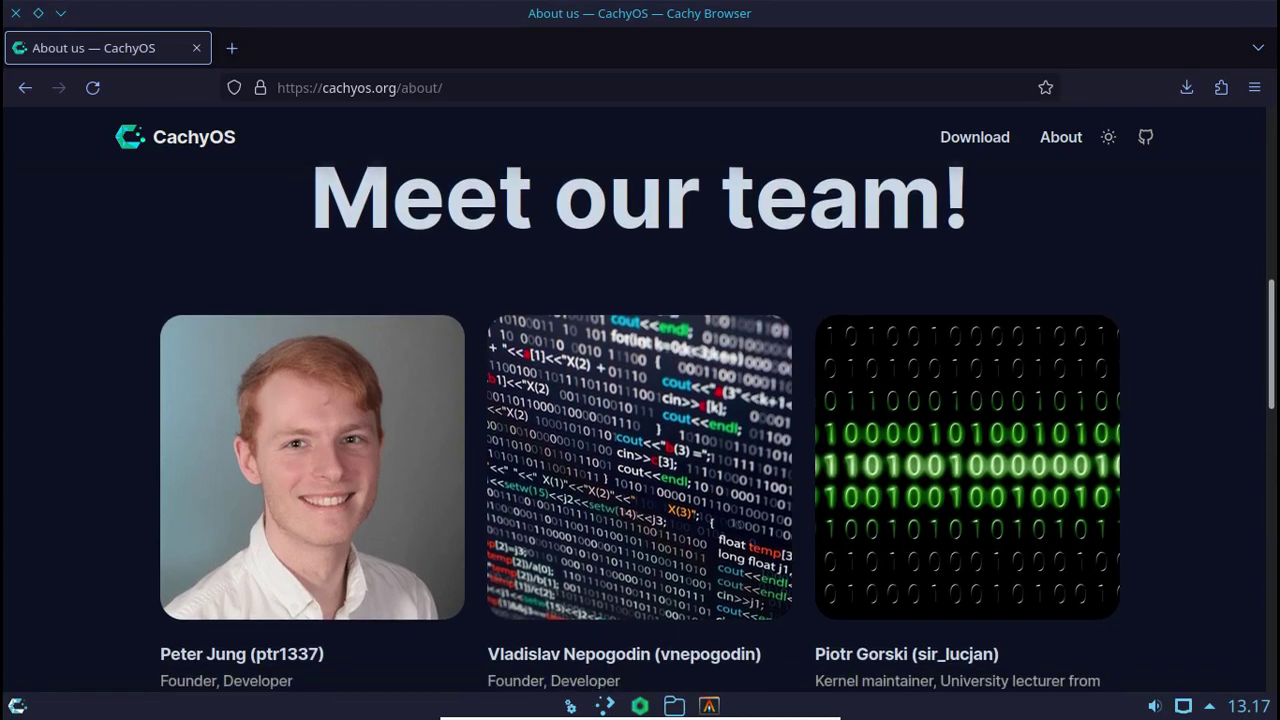
scroll(640, 400, down, 5)
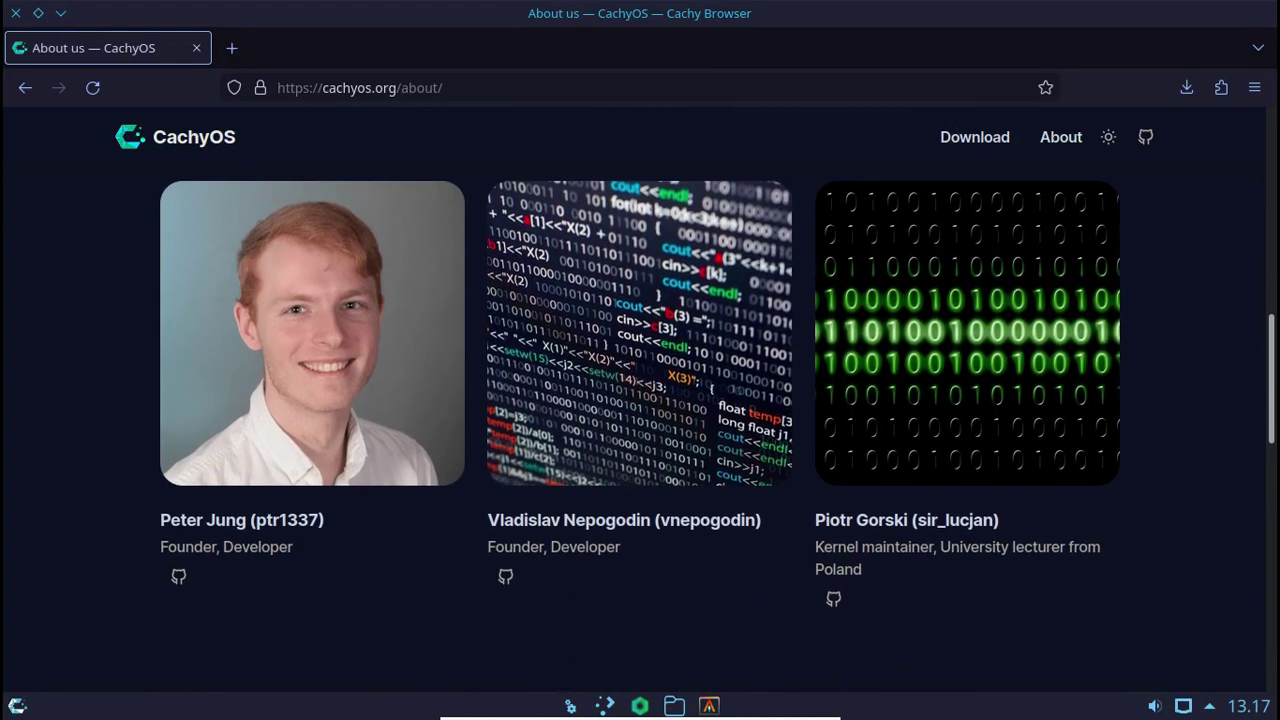
scroll(640, 400, down, 4)
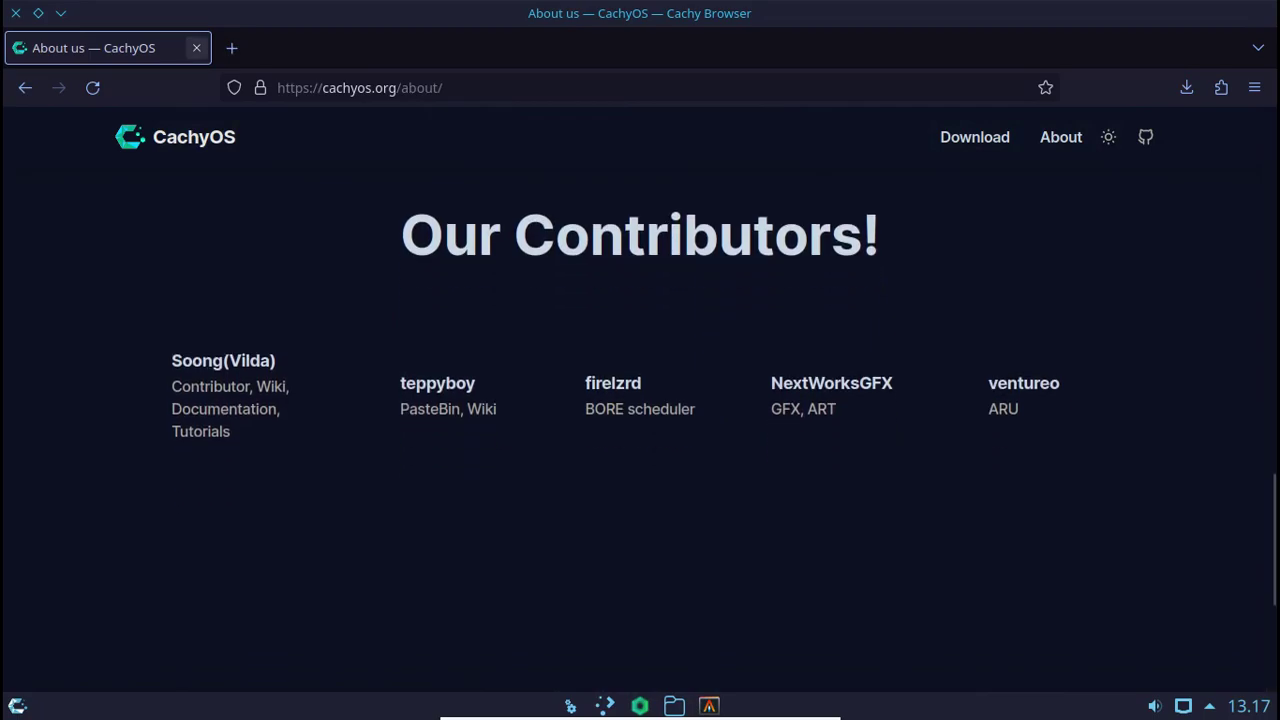
click(196, 47)
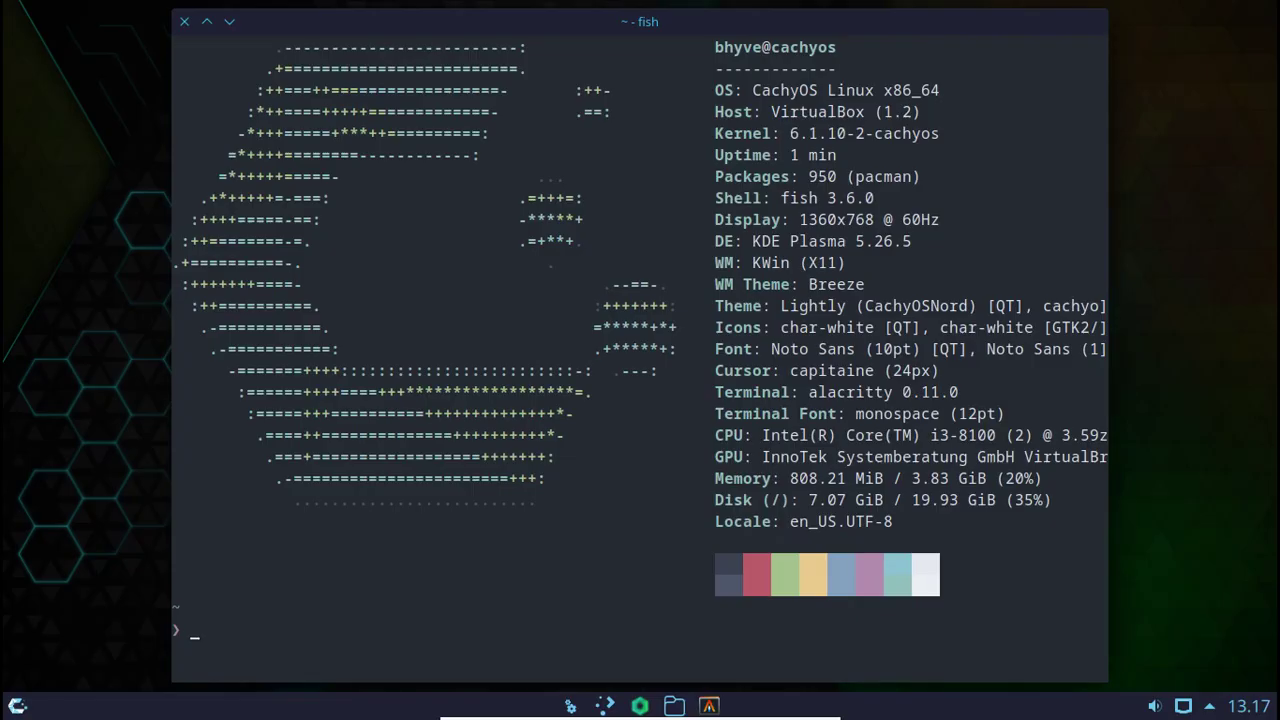
Browse the launcher's Development, Internet and Multimedia application lists.
click(17, 706)
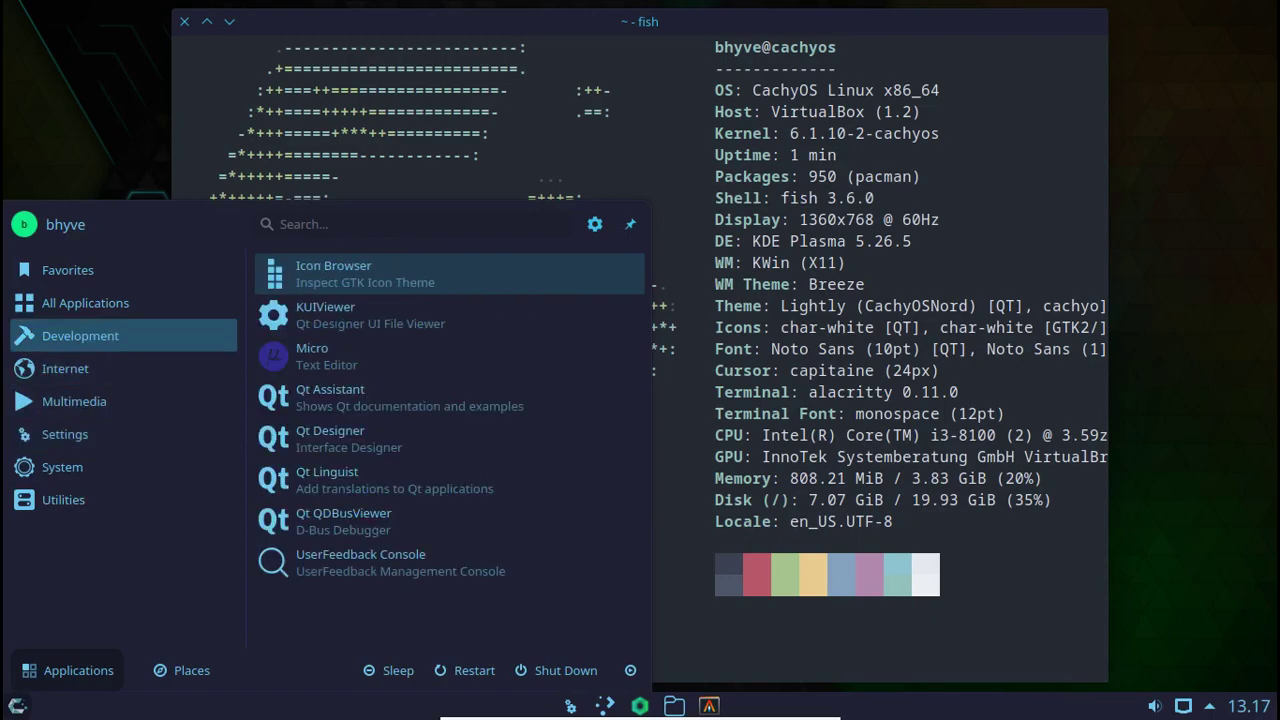
mouse_move(80, 336)
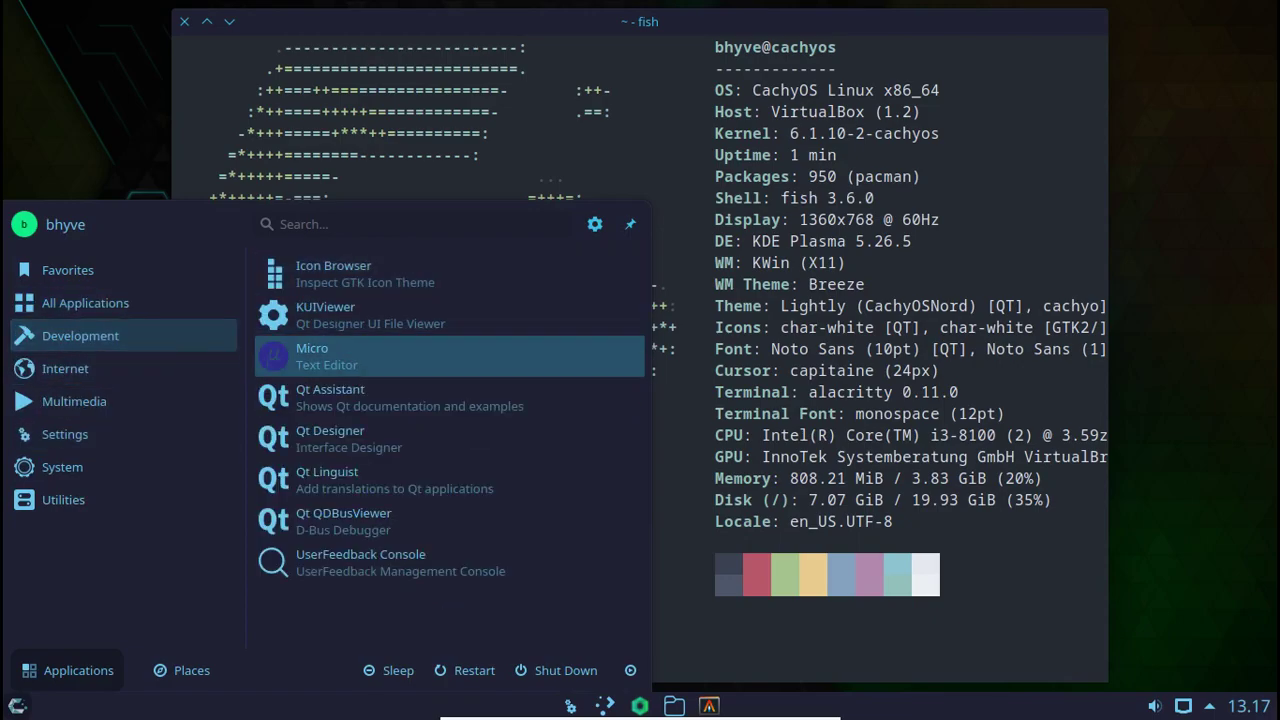
key(Down)
key(Down)
key(Down)
key(Down)
key(Down)
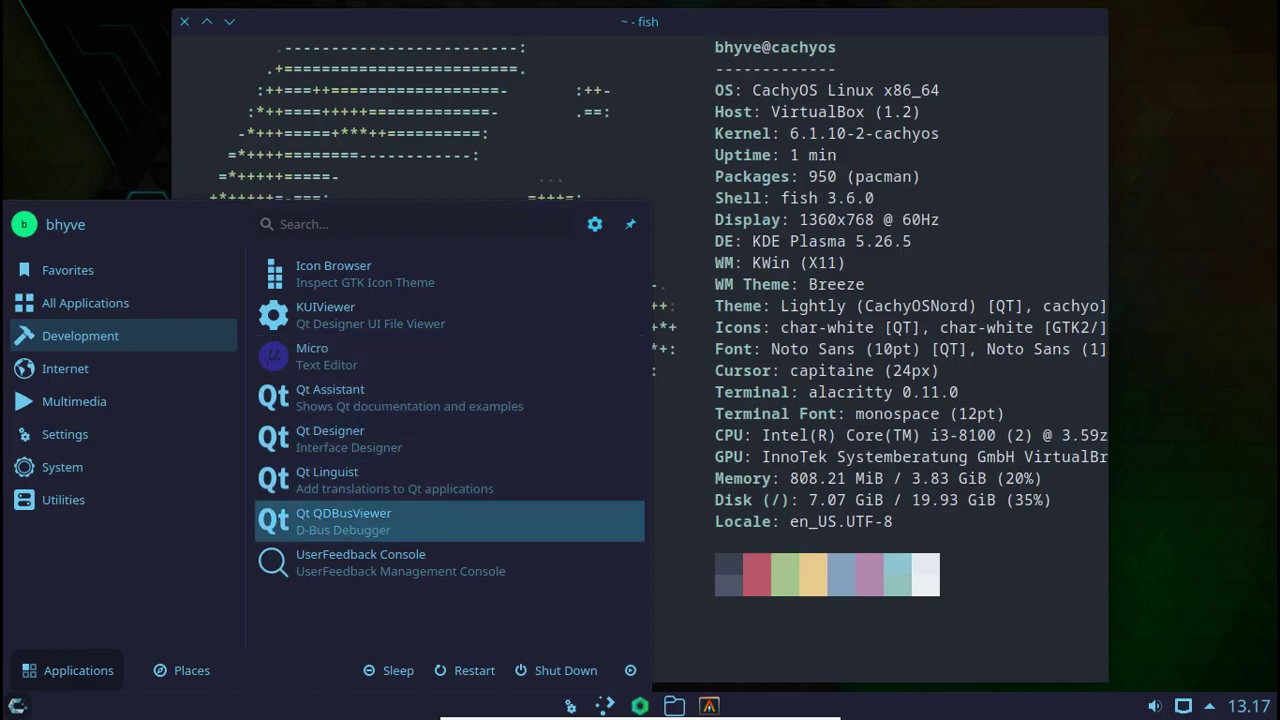
key(Up)
key(Up)
key(Up)
key(Up)
key(Up)
key(Up)
key(Left)
key(Down)
key(Down)
key(Up)
key(Right)
key(Down)
key(Down)
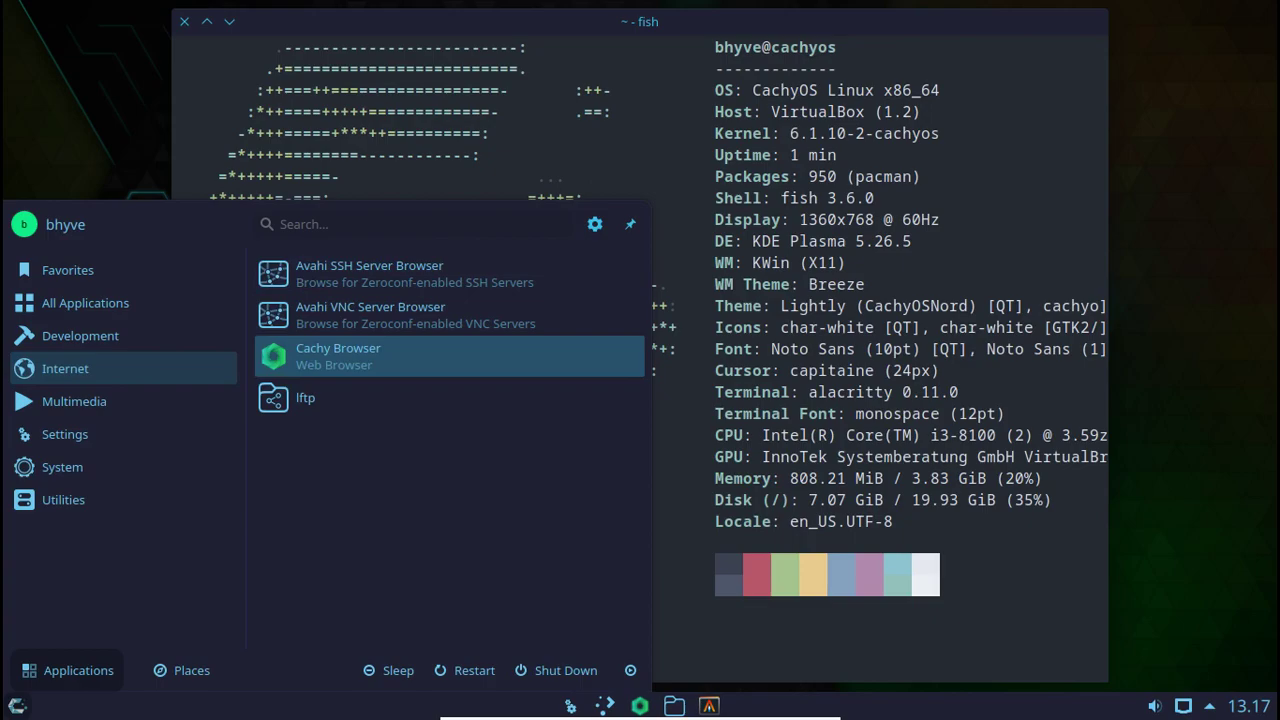
key(Left)
key(Down)
key(Right)
key(Down)
key(Up)
key(Down)
Browse the Settings category apps and launch Kvantum Manager.
key(Left)
key(Down)
key(Right)
key(Up)
key(Up)
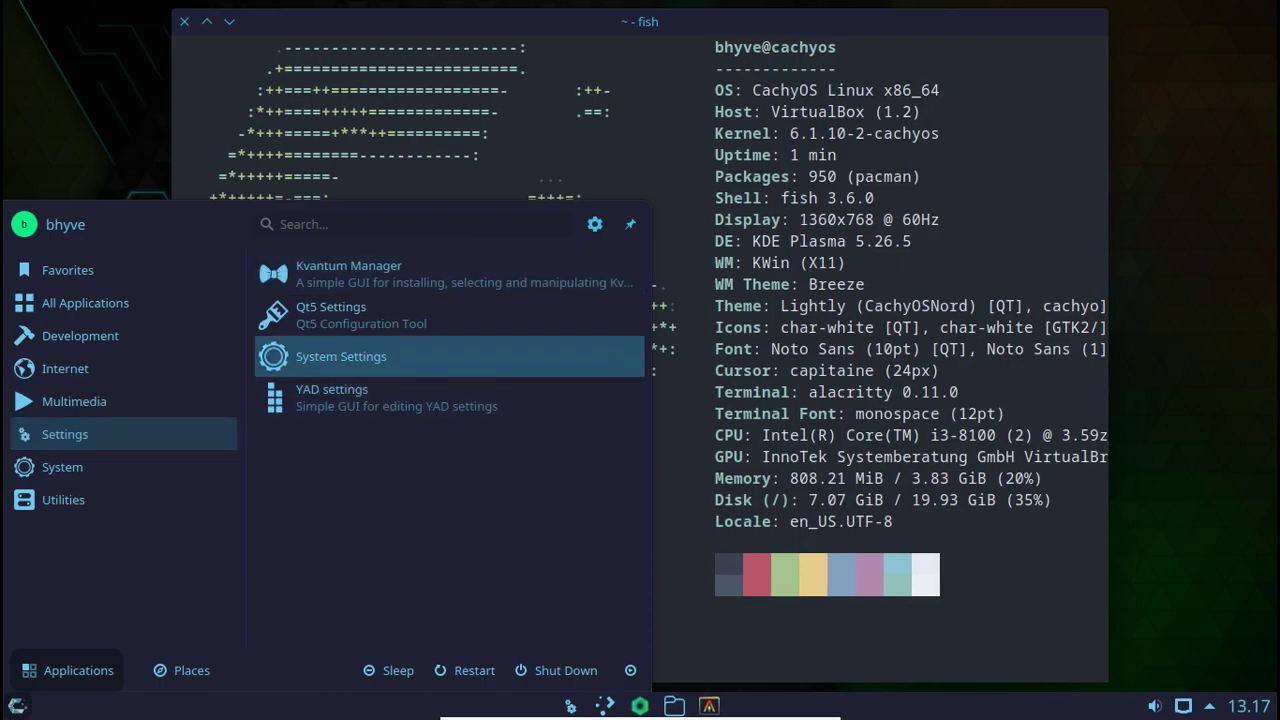
key(Down)
key(Down)
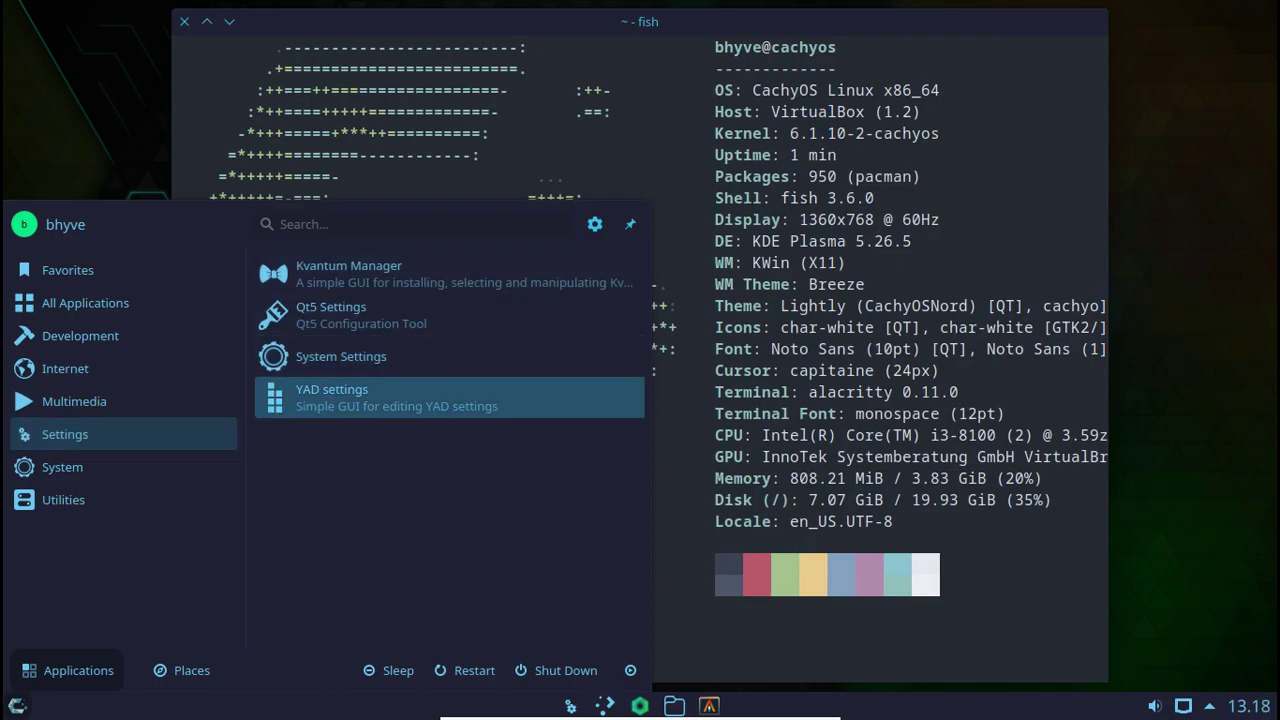
key(Up)
key(Up)
key(Up)
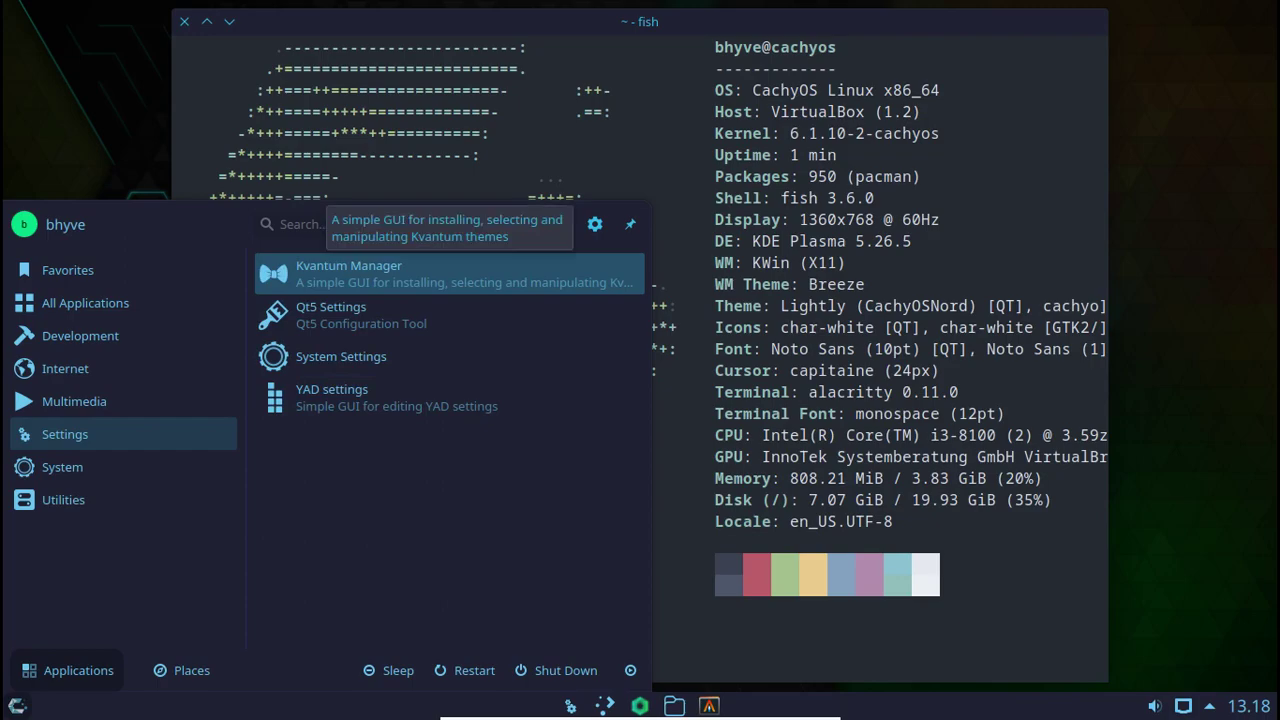
key(Return)
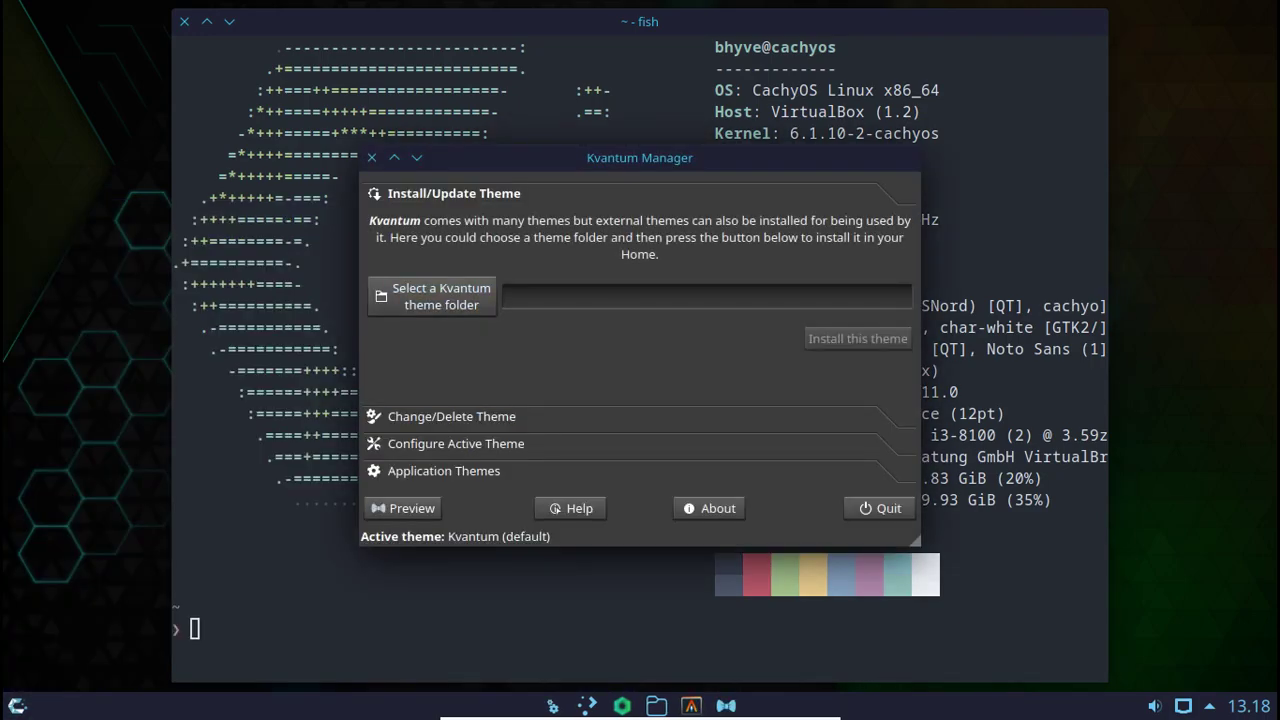
View the Kvantum Manager 1.0.7 About information, then quit Kvantum Manager.
key(alt+a)
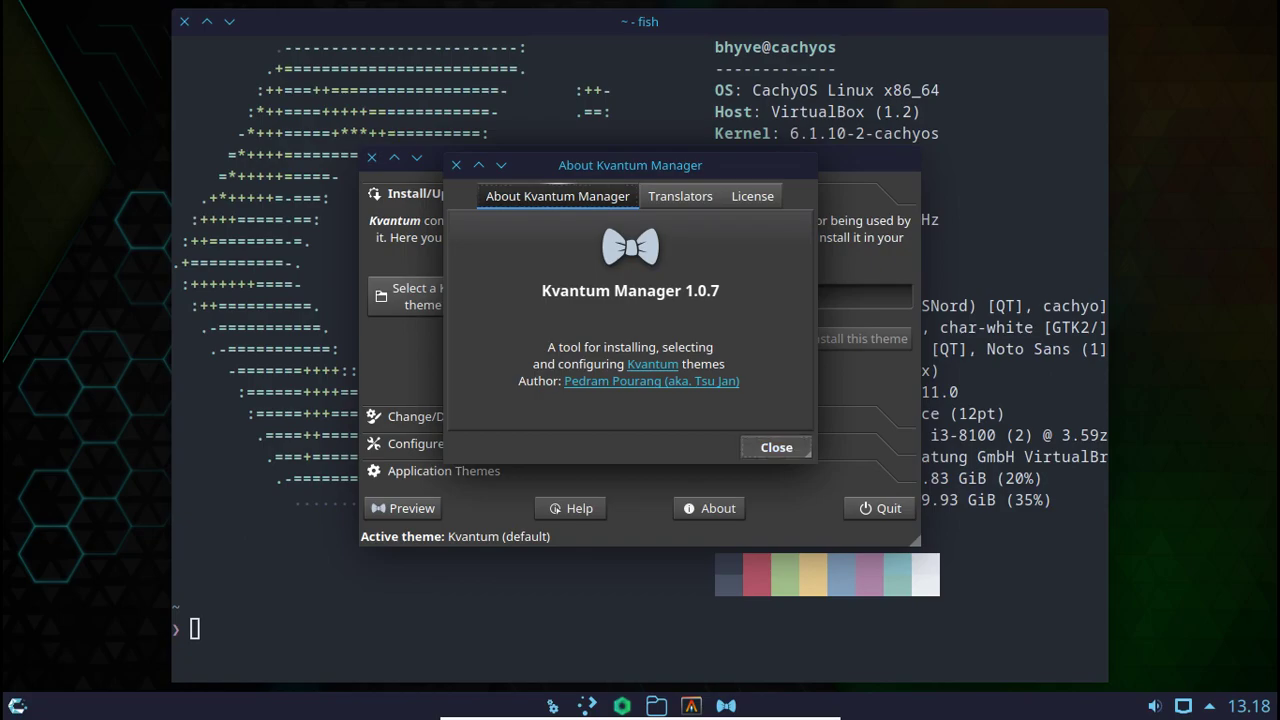
key(Escape)
click(879, 508)
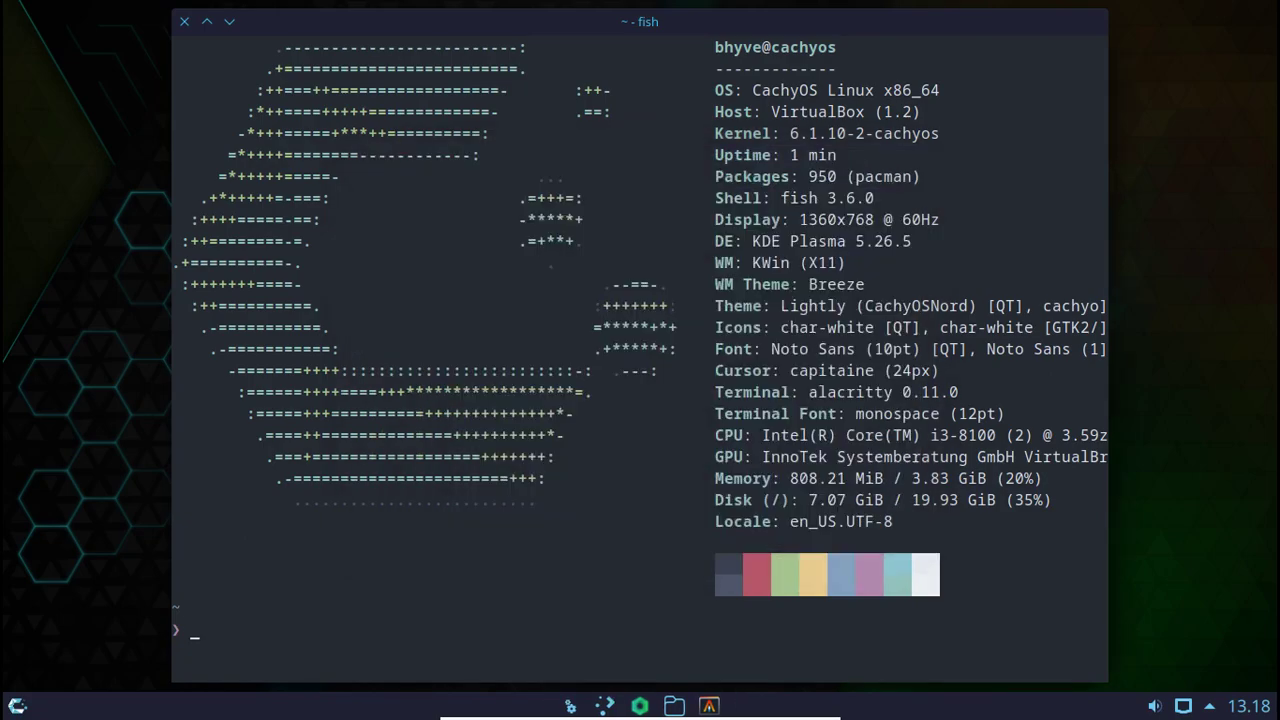
Open Qt5 Settings and check the Lightly style and KDE standard dialogs unchanged, then close it.
click(17, 706)
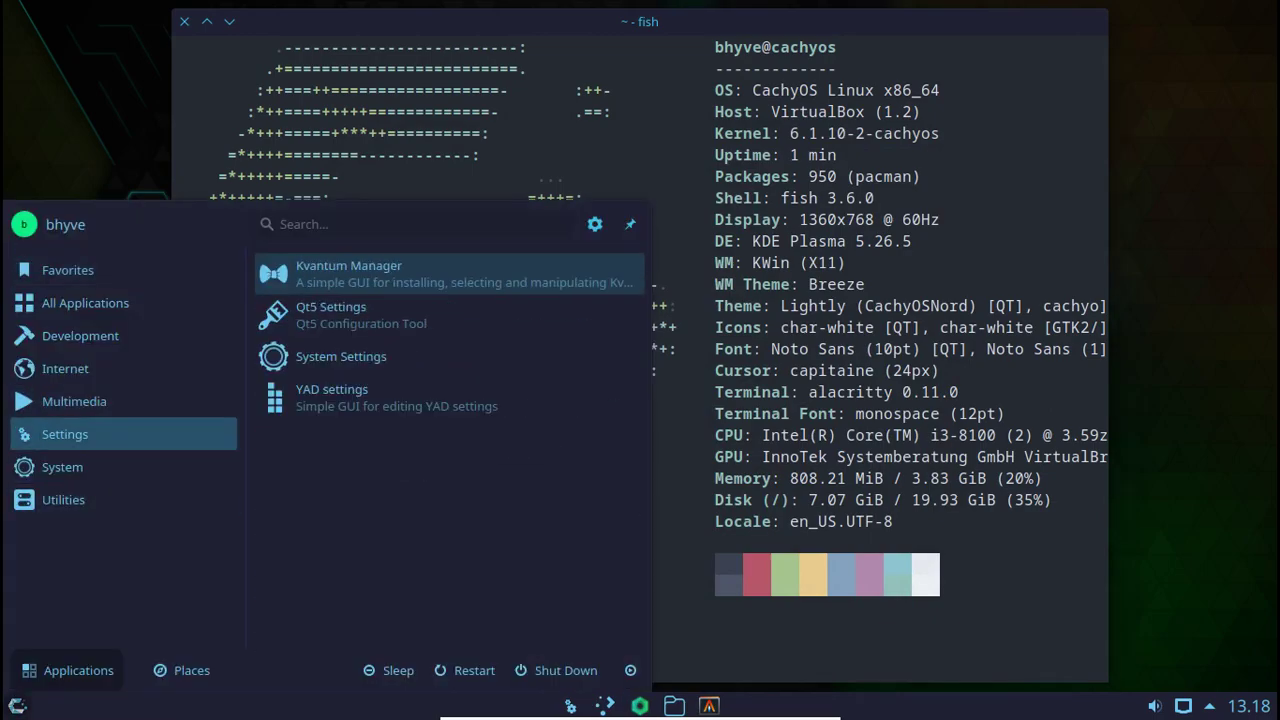
click(424, 316)
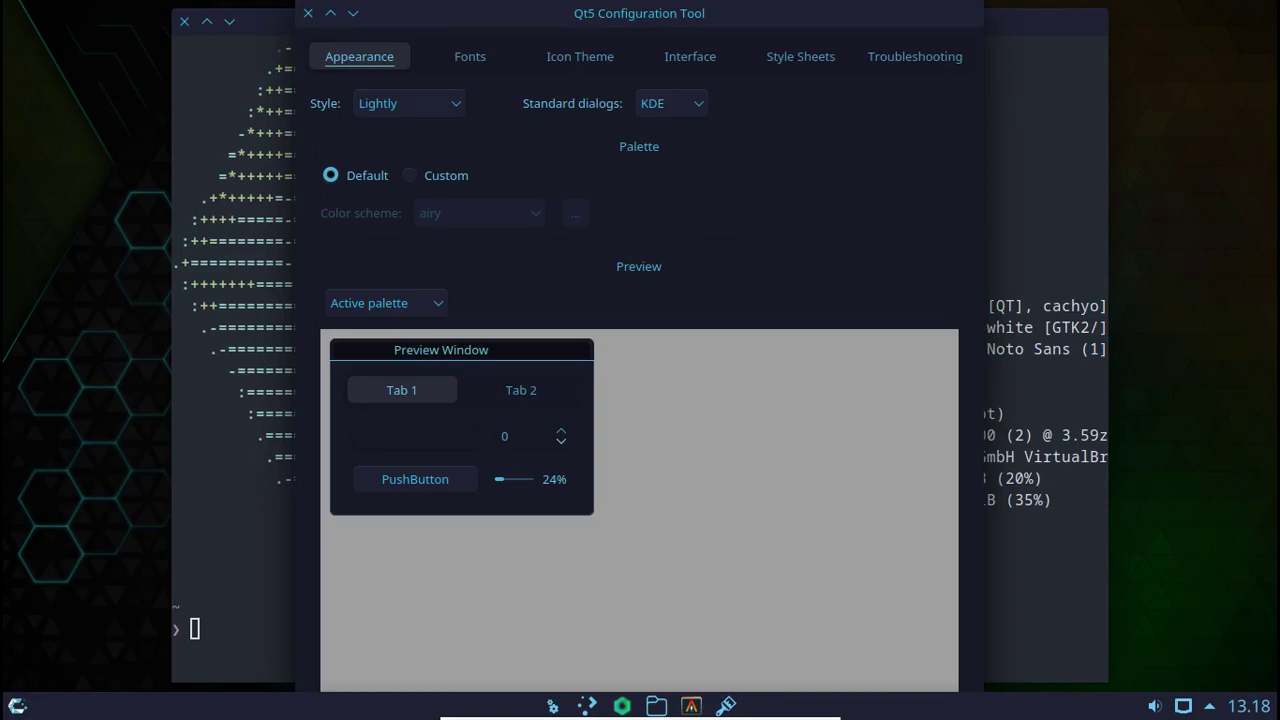
click(409, 103)
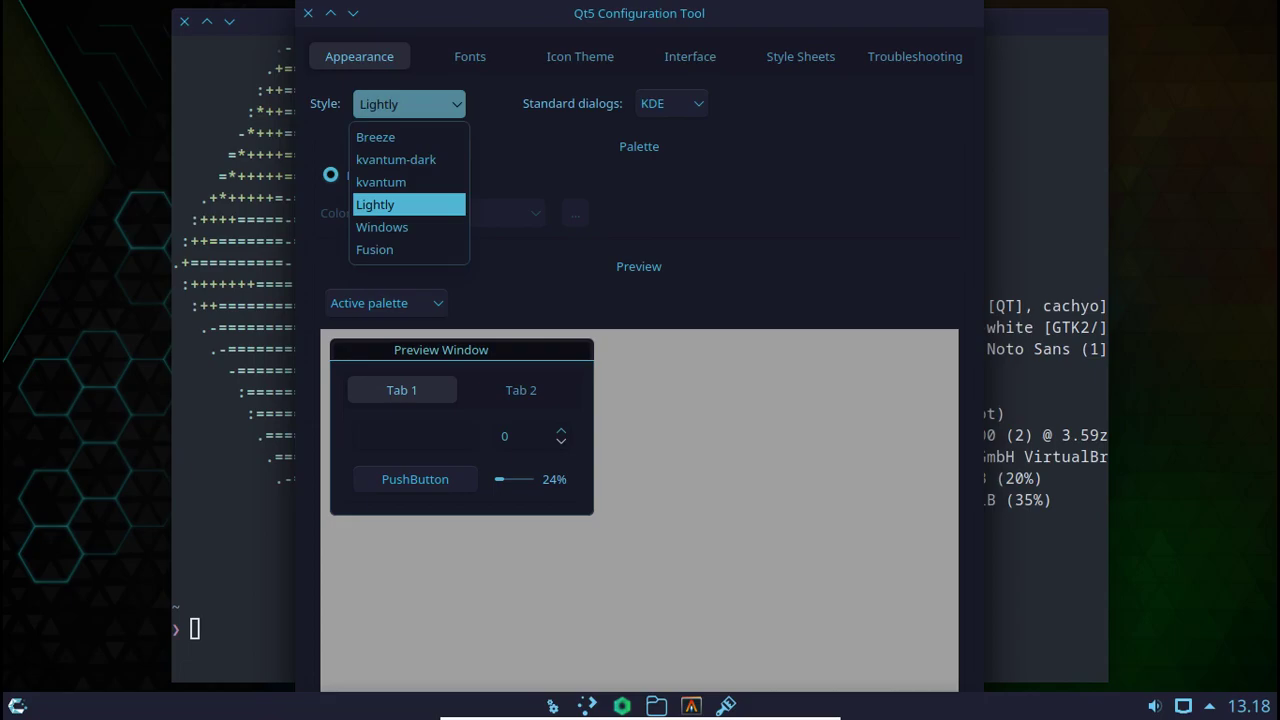
key(Return)
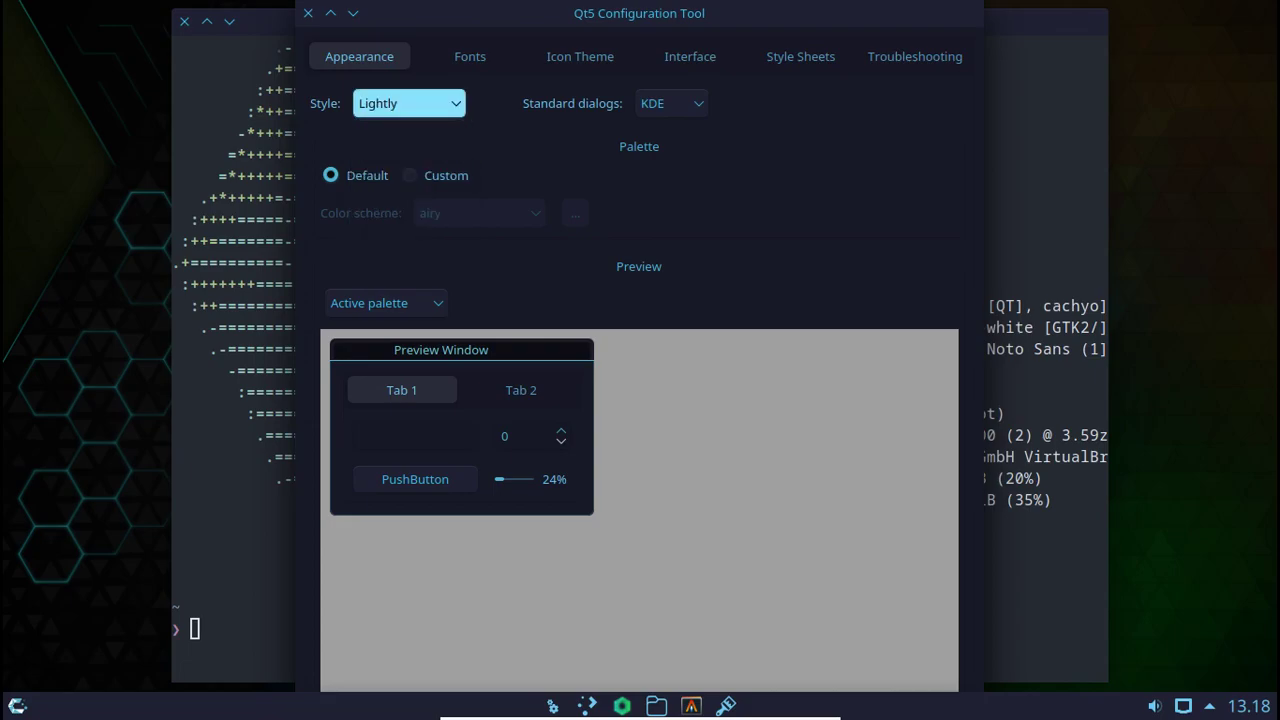
key(Tab)
key(space)
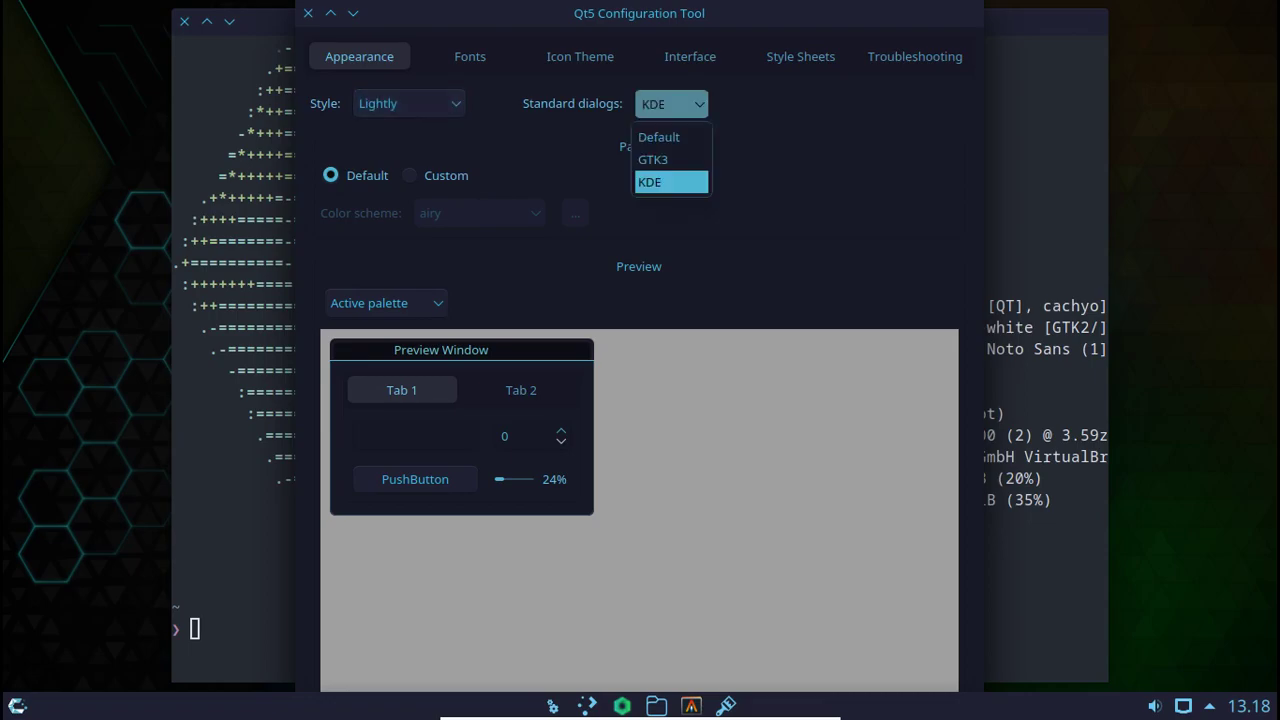
key(Return)
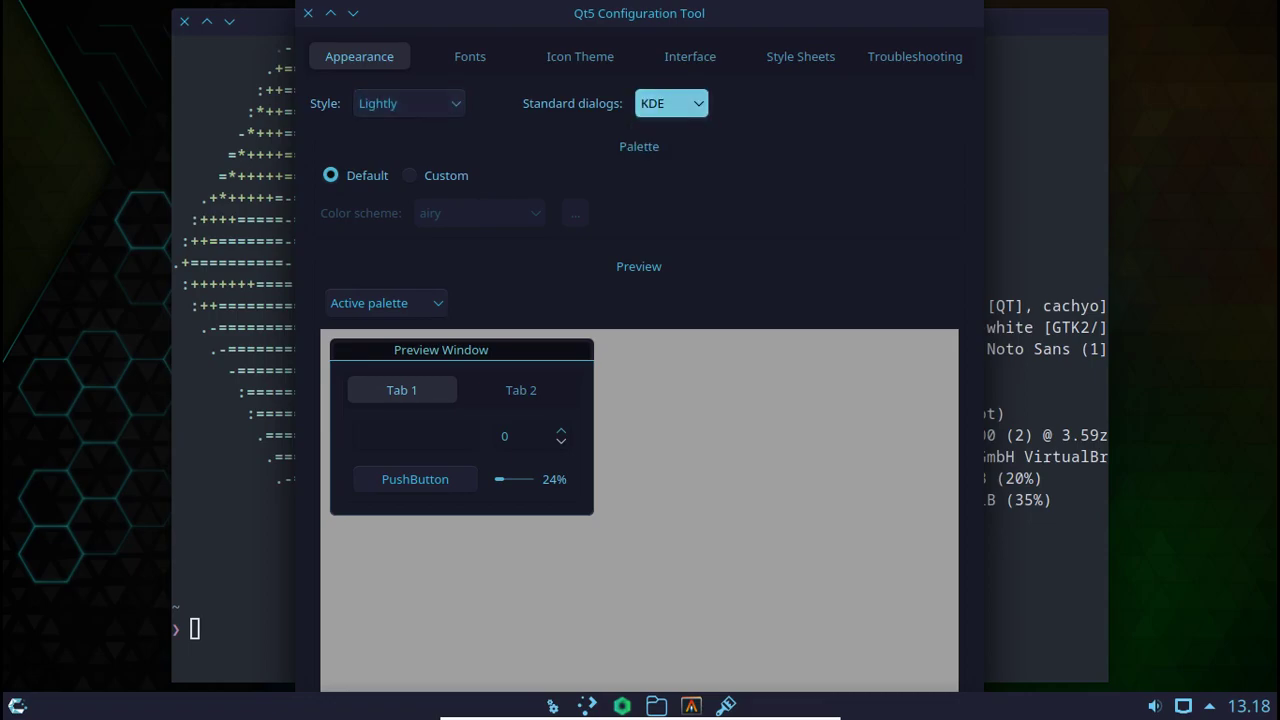
key(Return)
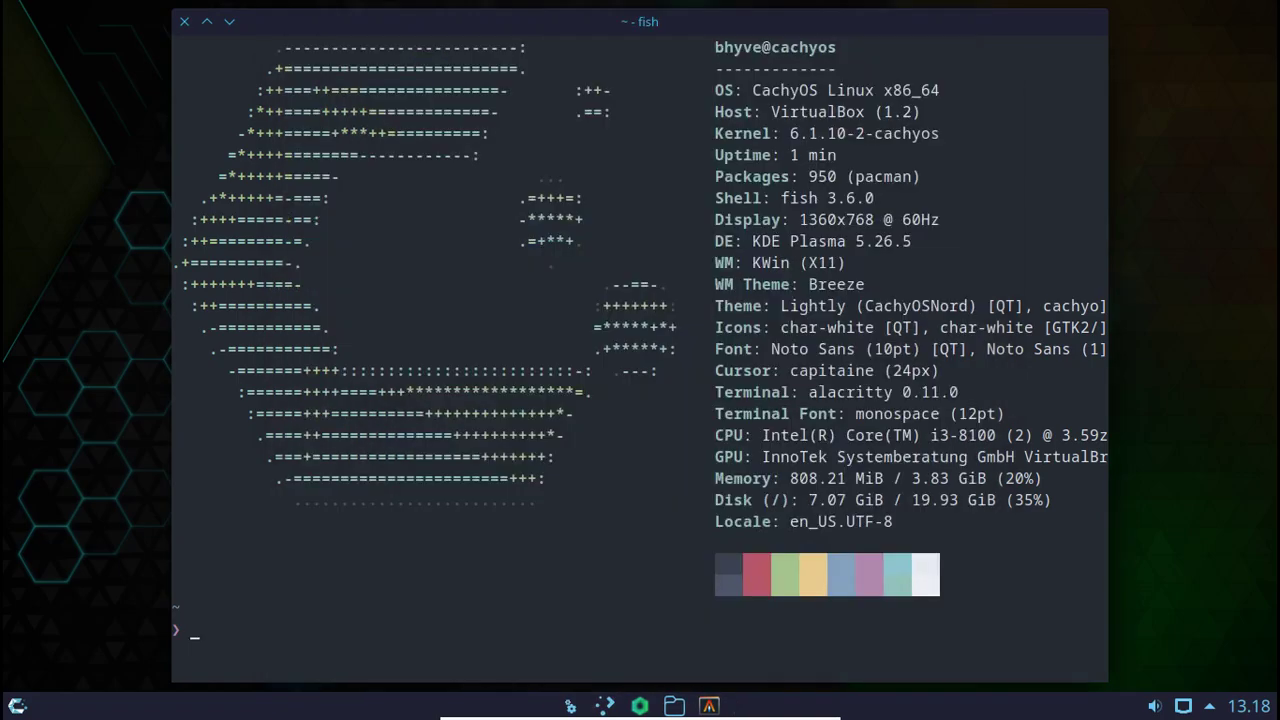
key(super)
Launch System Settings from the launcher's Settings category and scroll through the Quick Settings page.
key(Up)
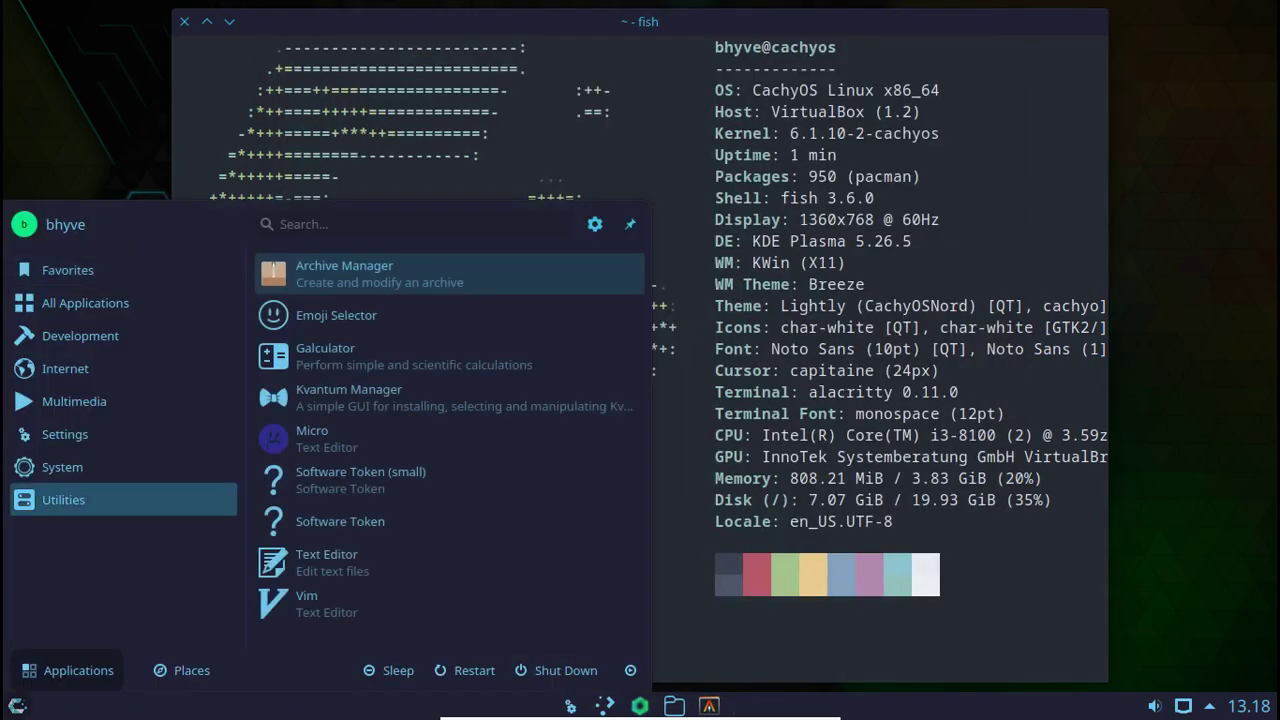
key(Up)
key(Up)
key(Up)
key(Up)
key(Up)
key(Up)
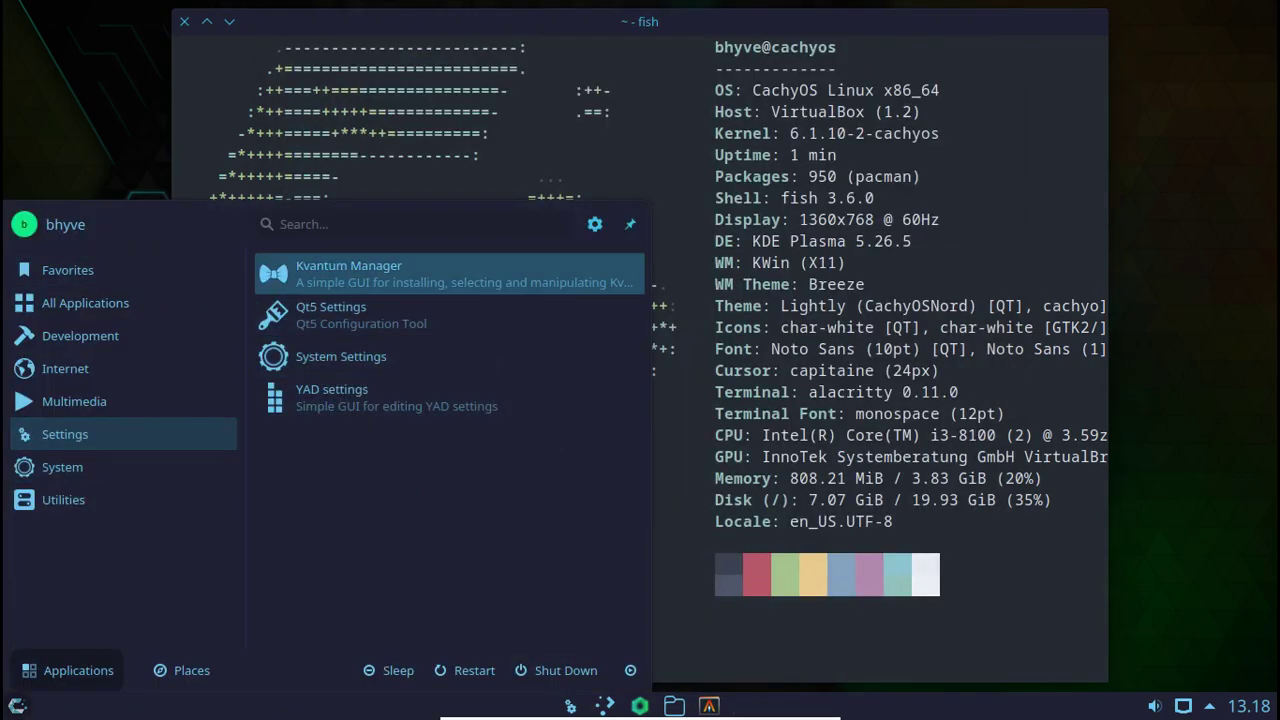
key(Down)
key(Down)
key(Return)
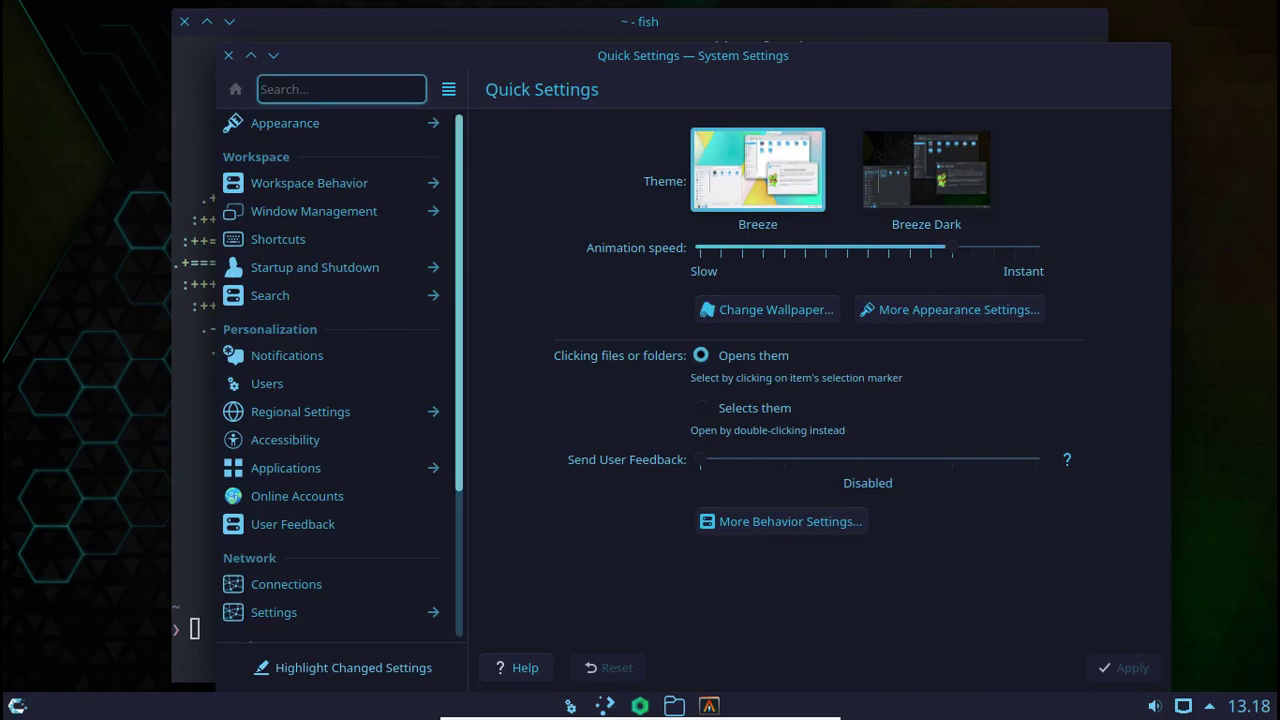
scroll(338, 375, down, 4)
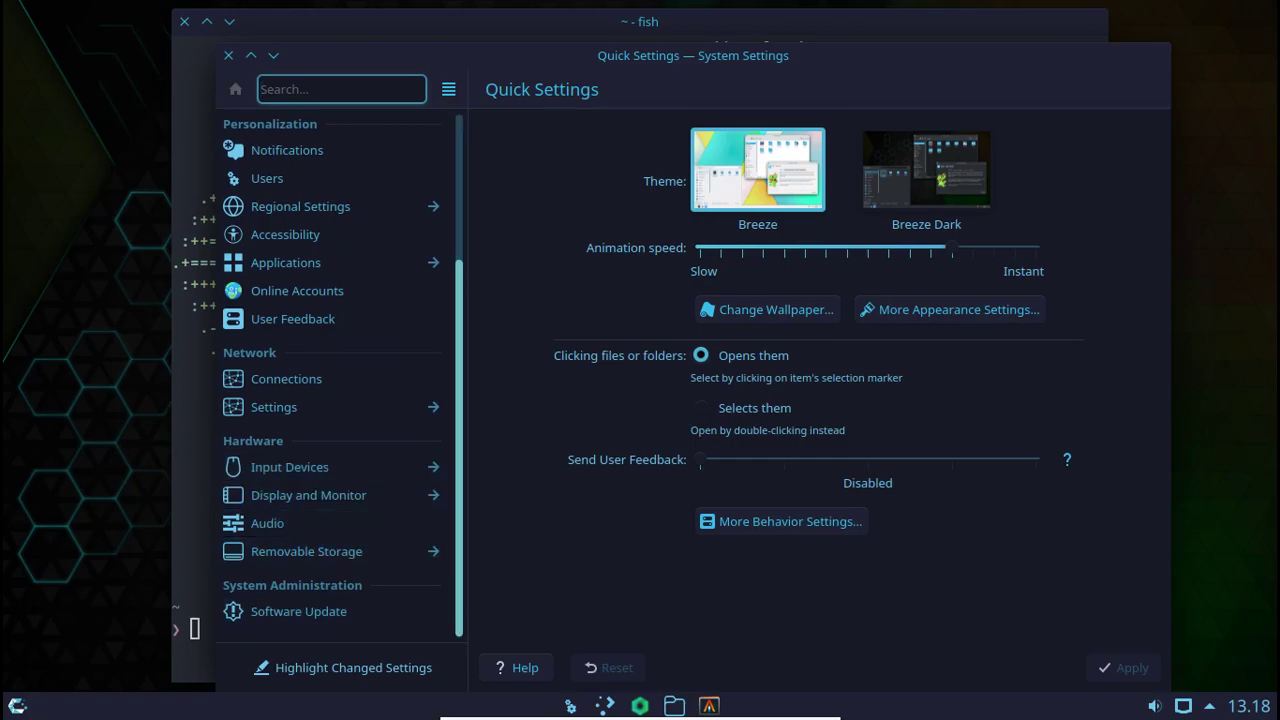
scroll(340, 380, up, 5)
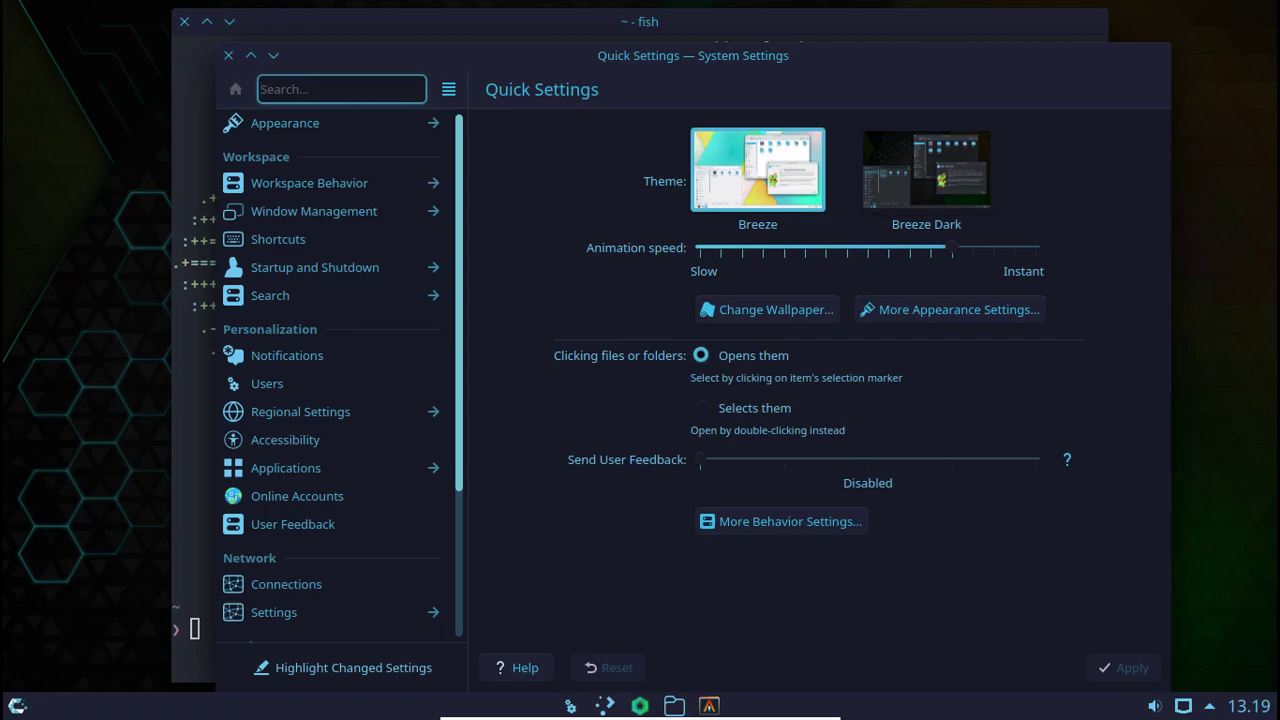
scroll(340, 380, down, 3)
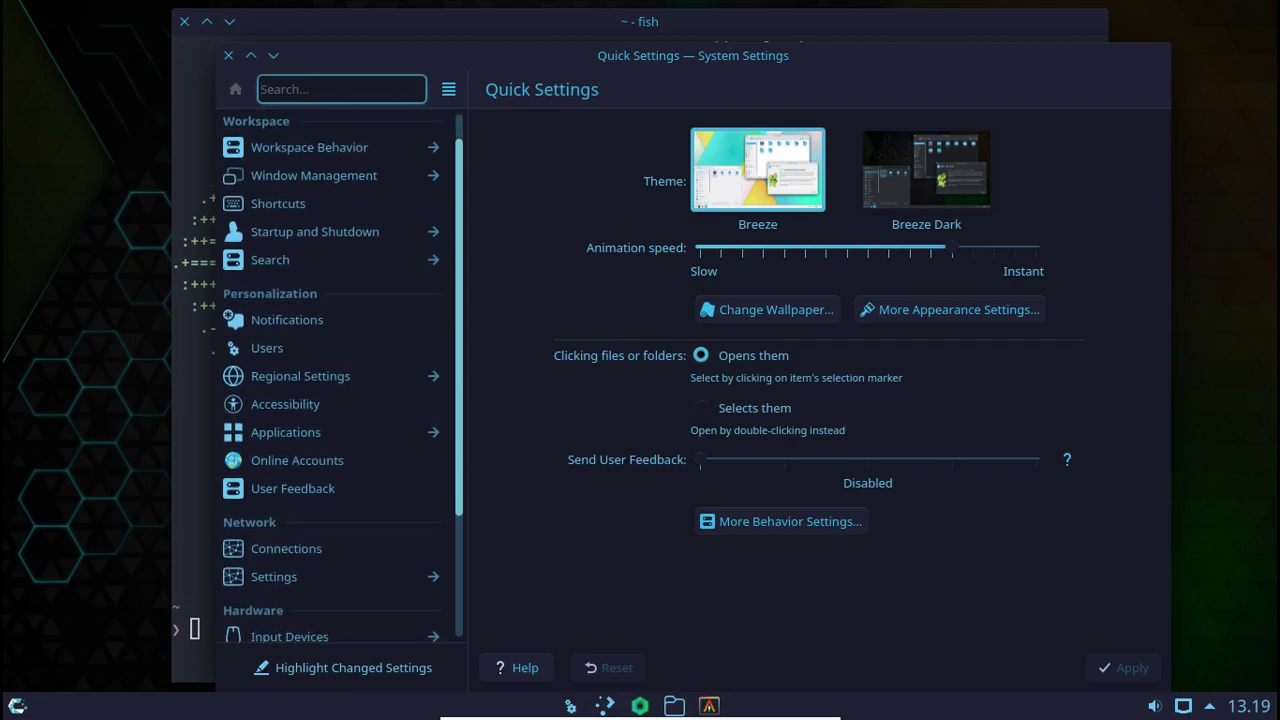
scroll(340, 380, down, 2)
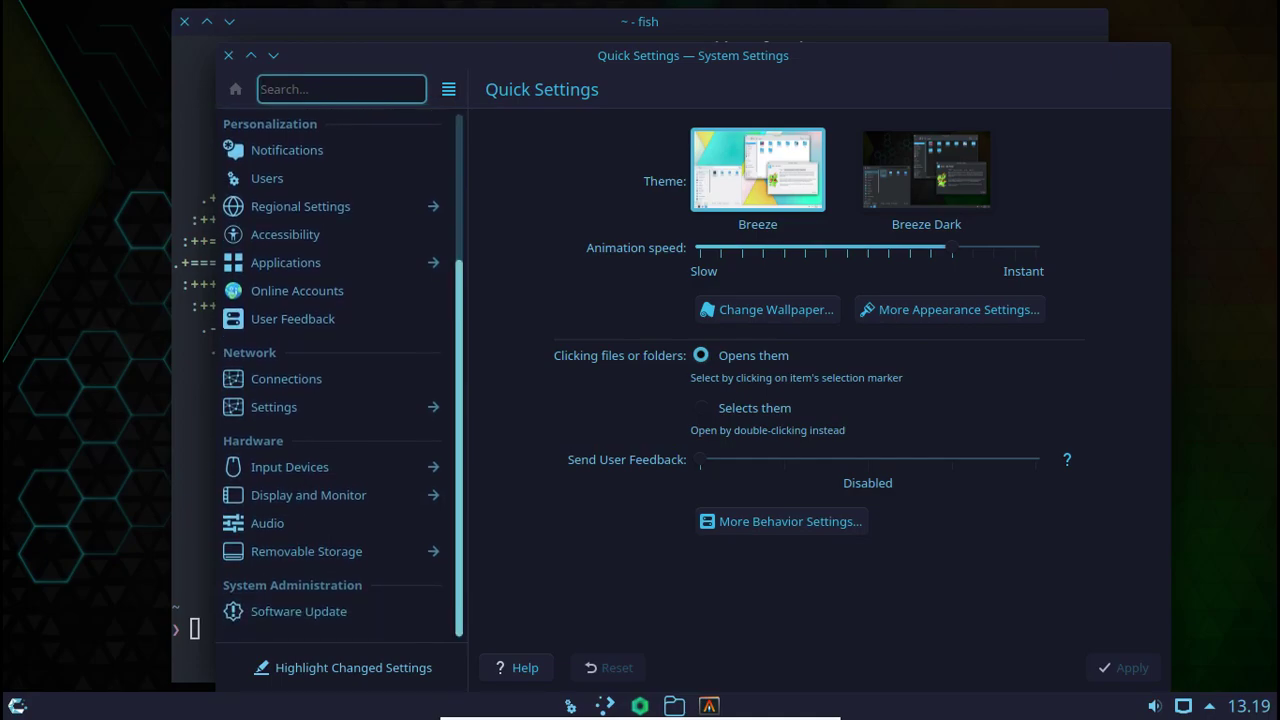
Look at the network connection timeout preferences and return to the main categories.
click(300, 407)
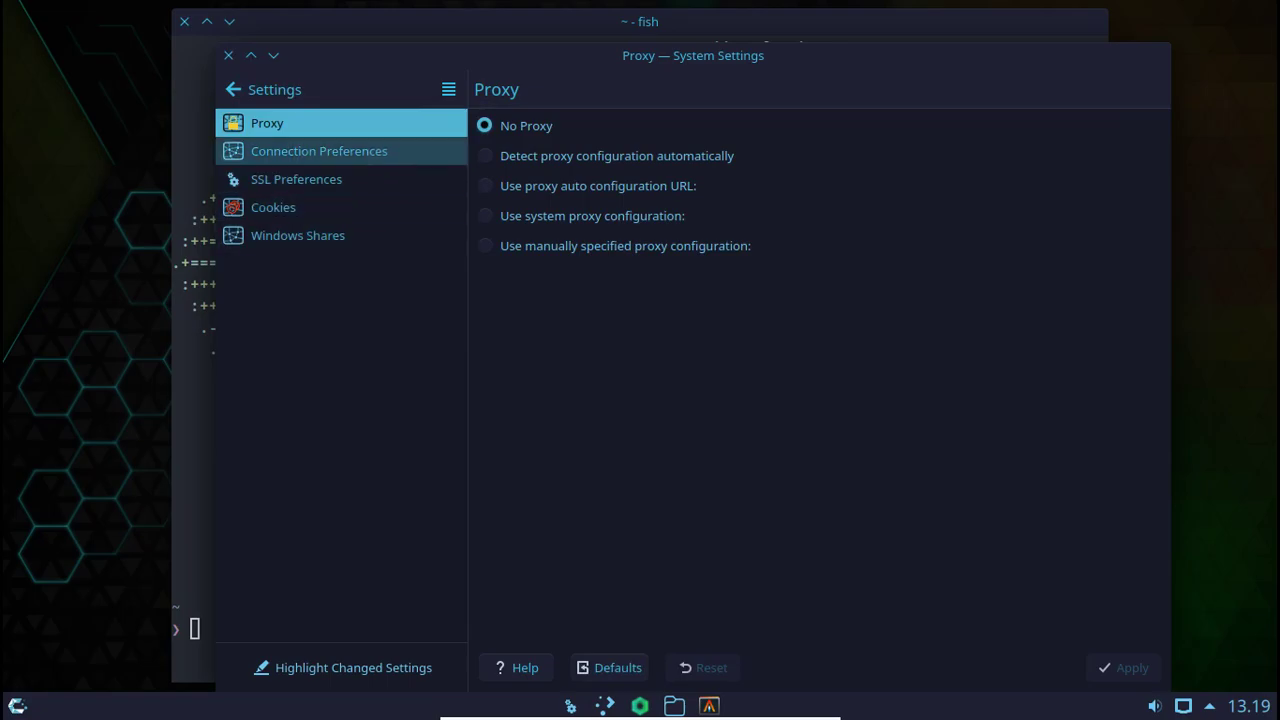
click(319, 151)
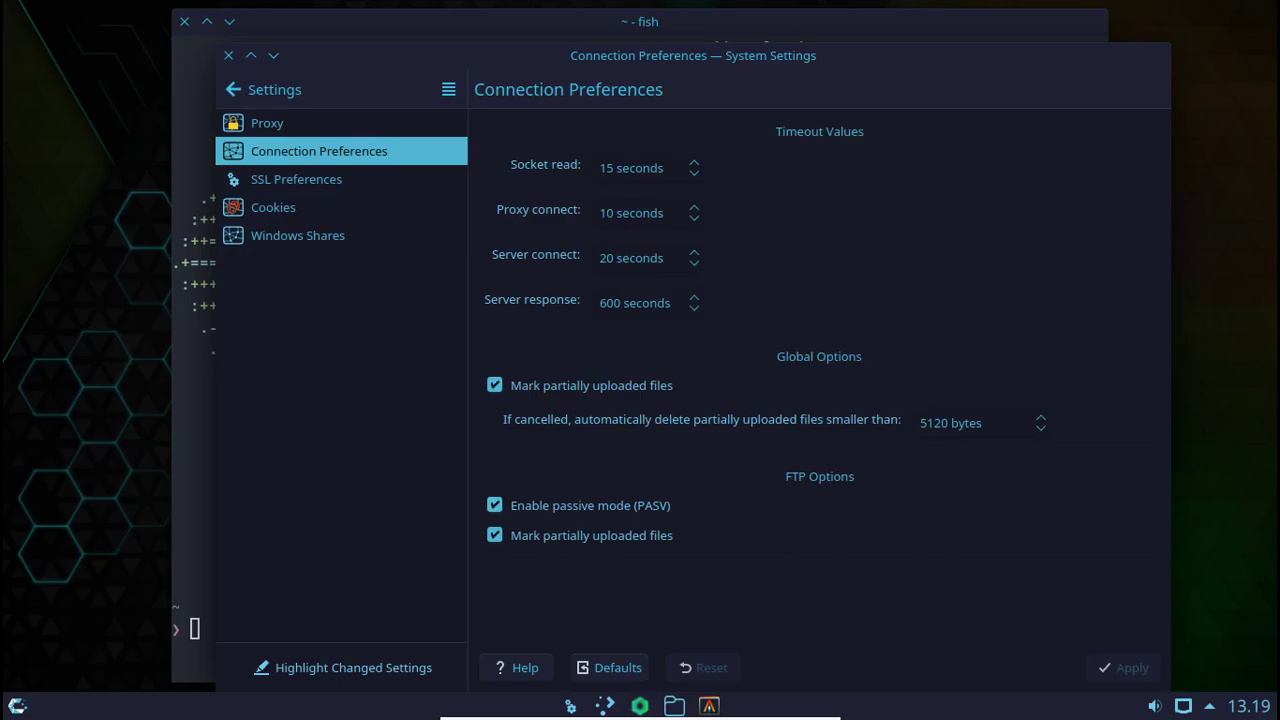
click(233, 89)
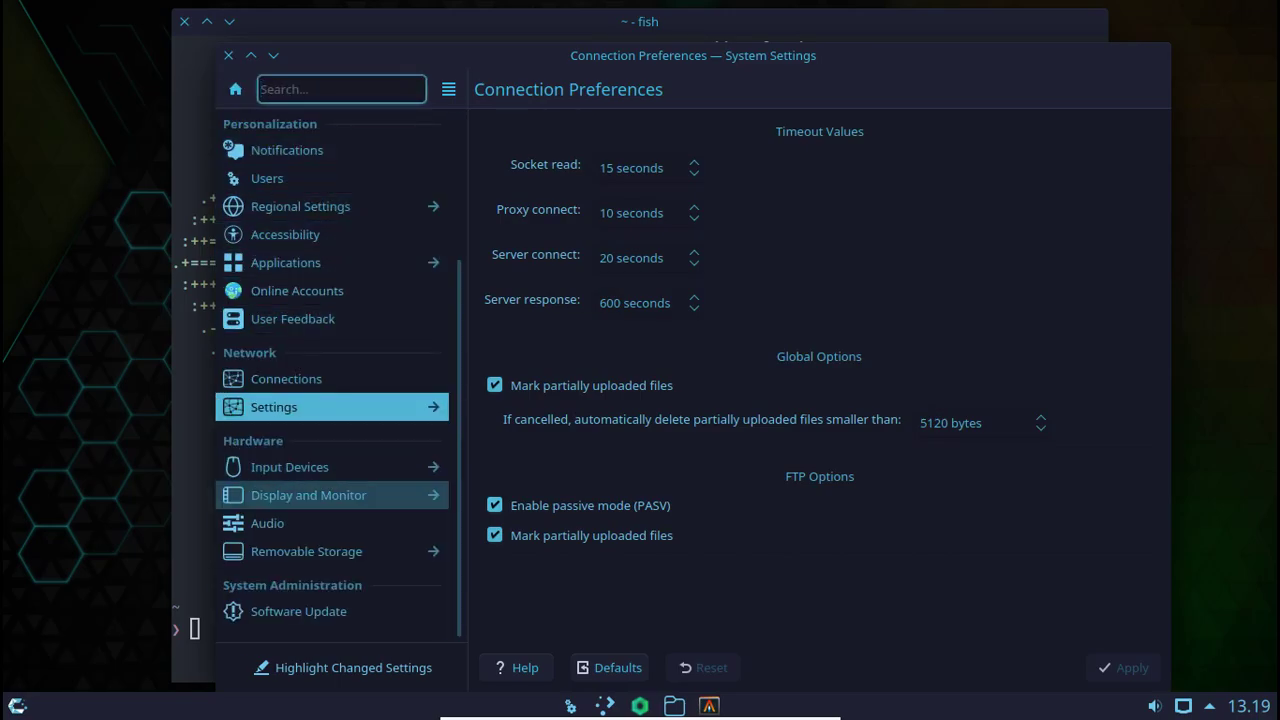
Check Display and Monitor resolutions unchanged and view Night Color: Always off, day 6.500K.
click(310, 495)
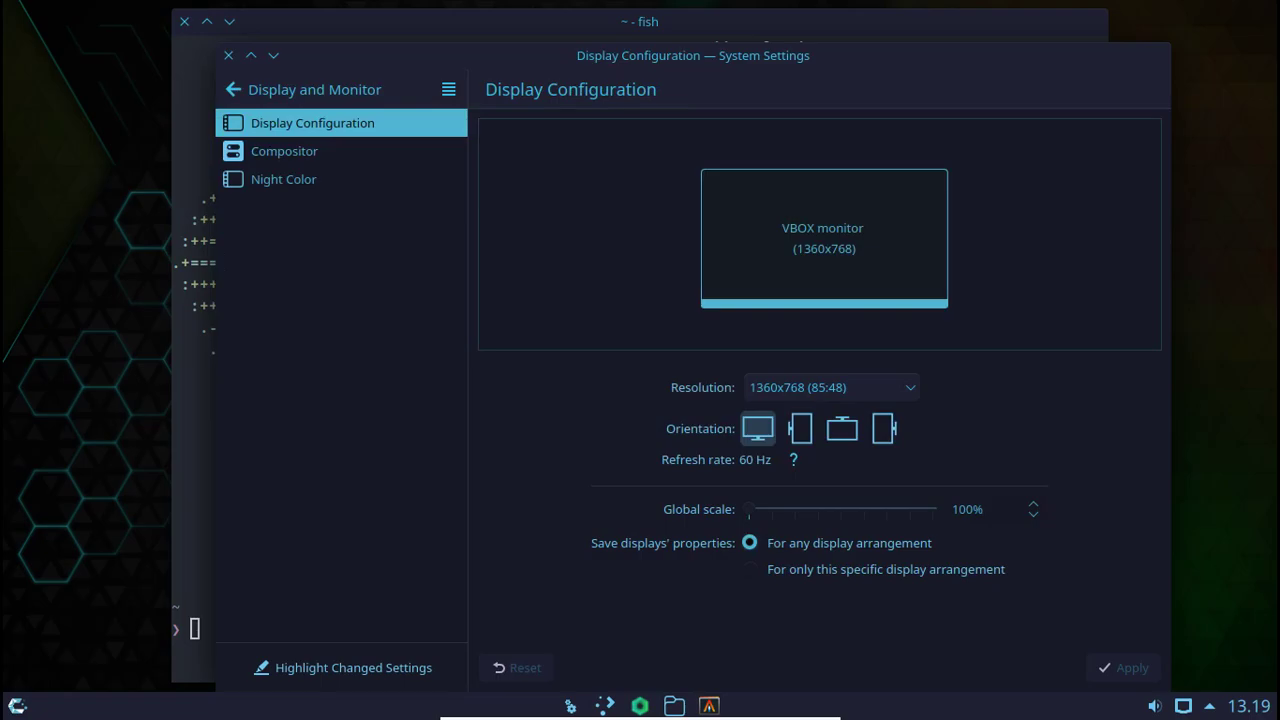
click(830, 387)
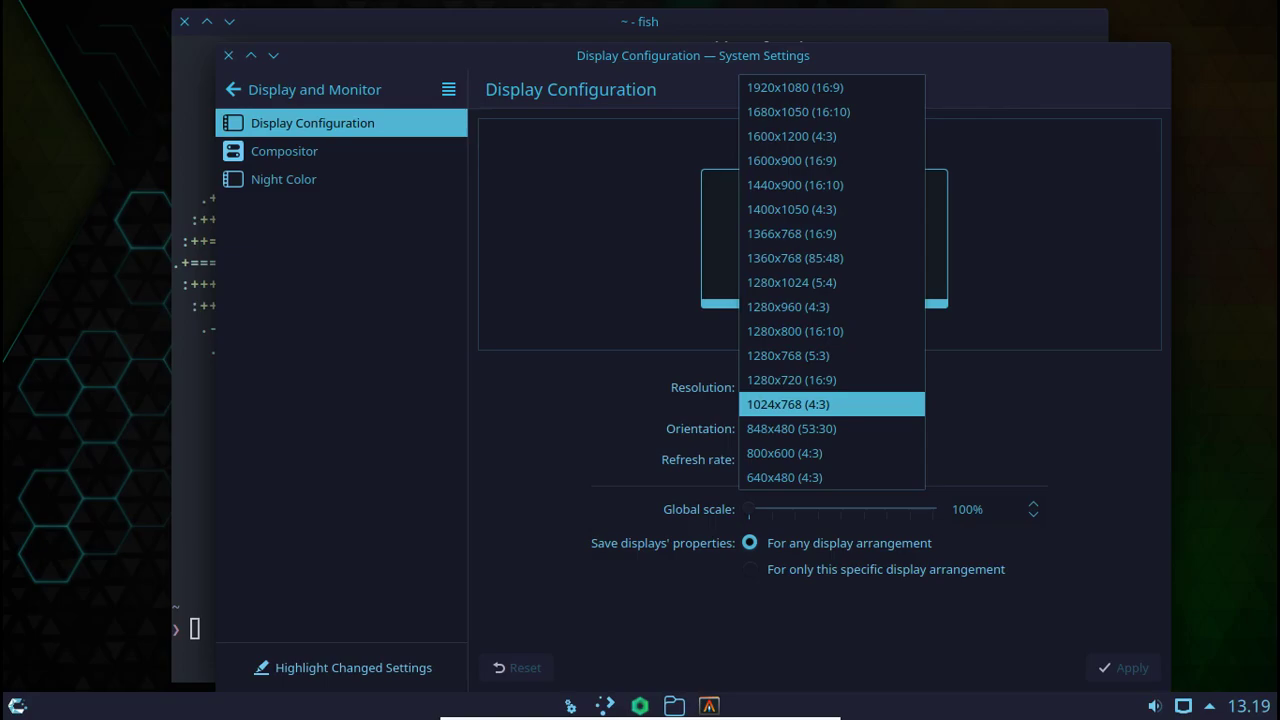
key(Escape)
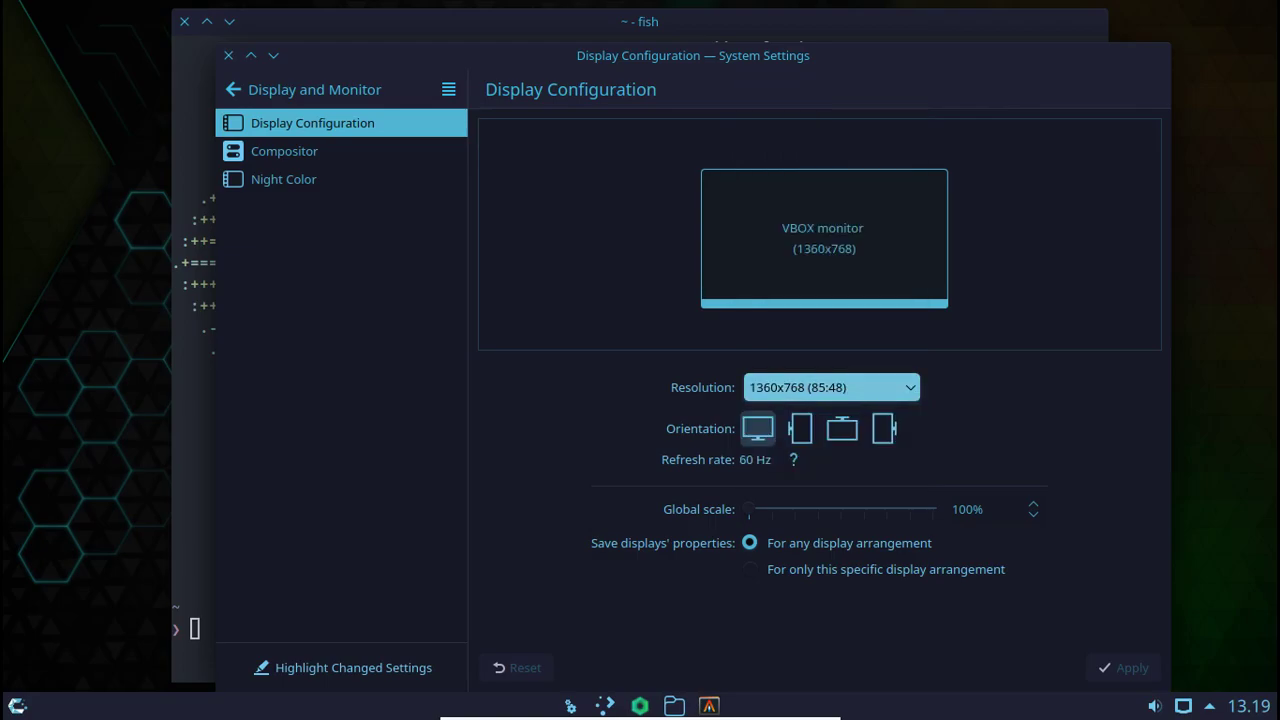
click(284, 151)
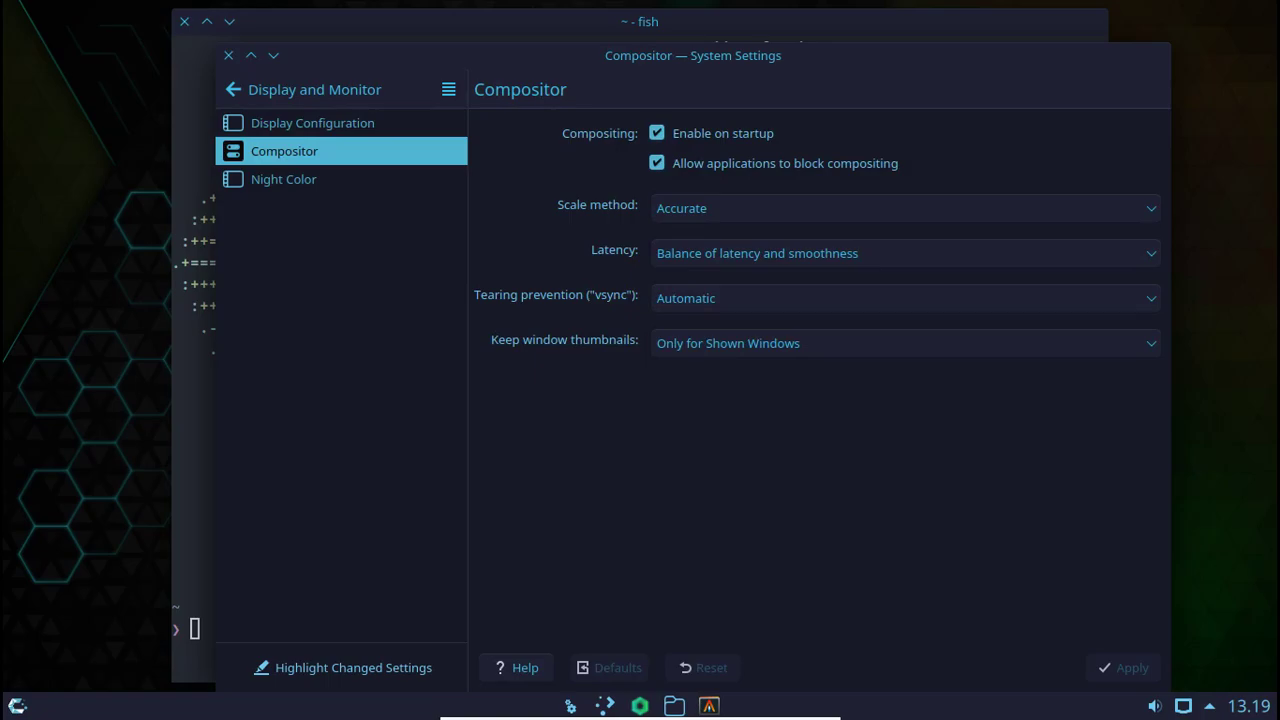
click(284, 179)
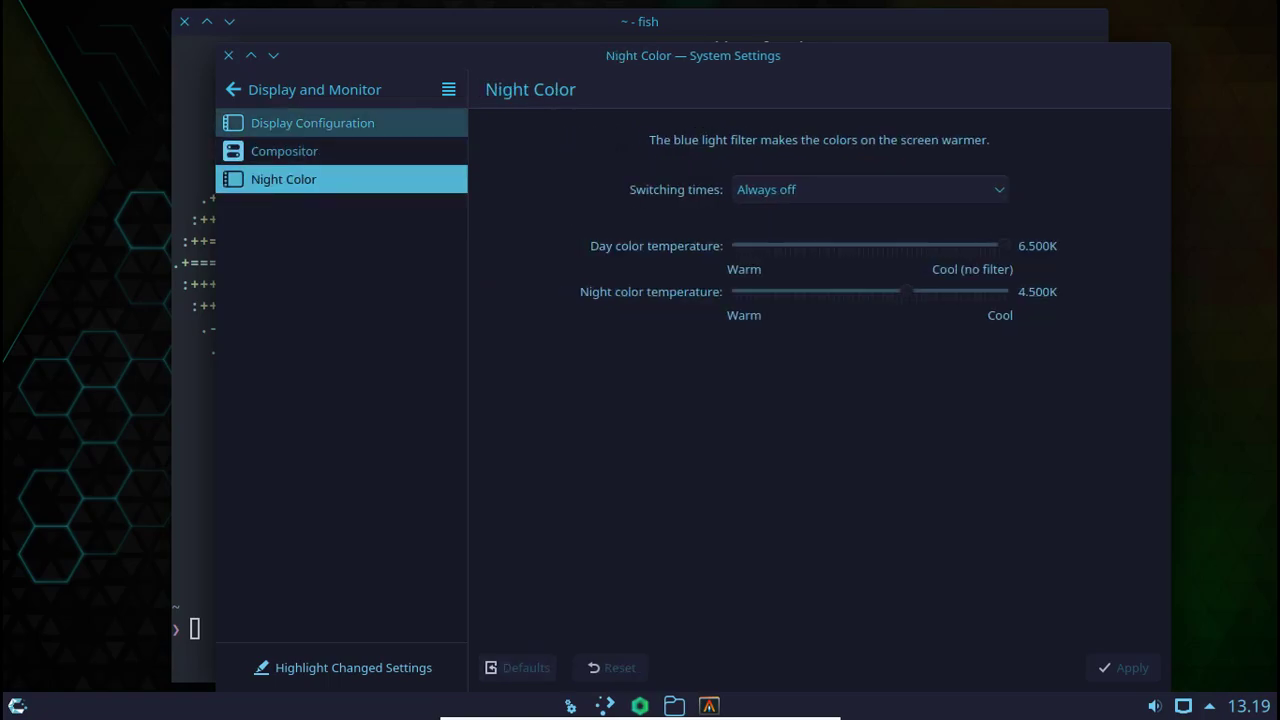
click(233, 89)
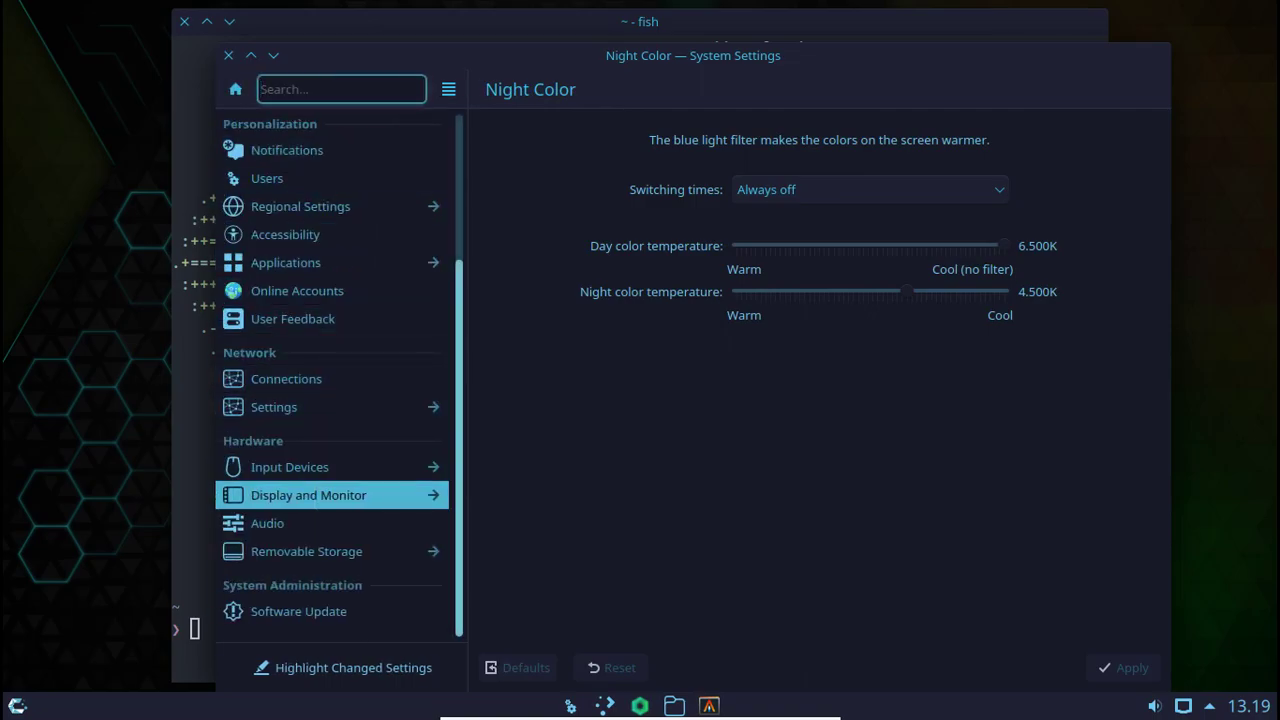
Glance at Software Update, then the Appearance Global Theme page with Breeze active.
click(299, 611)
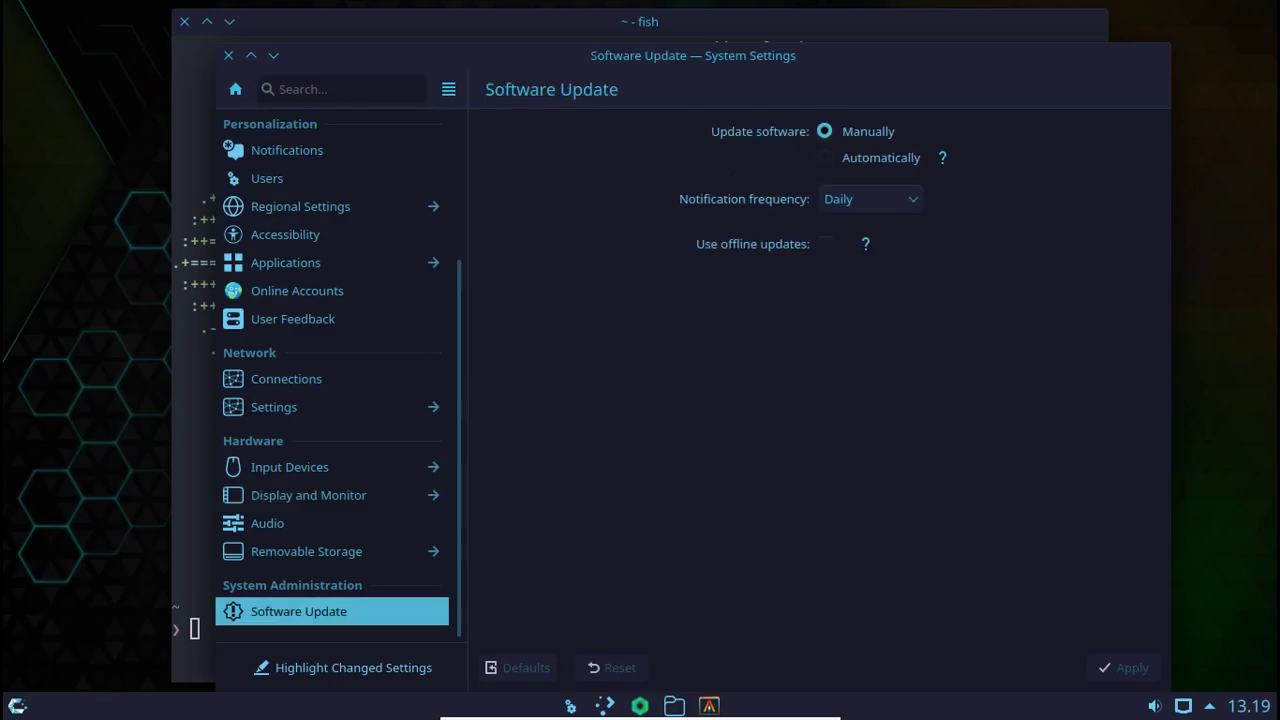
scroll(335, 373, up, 4)
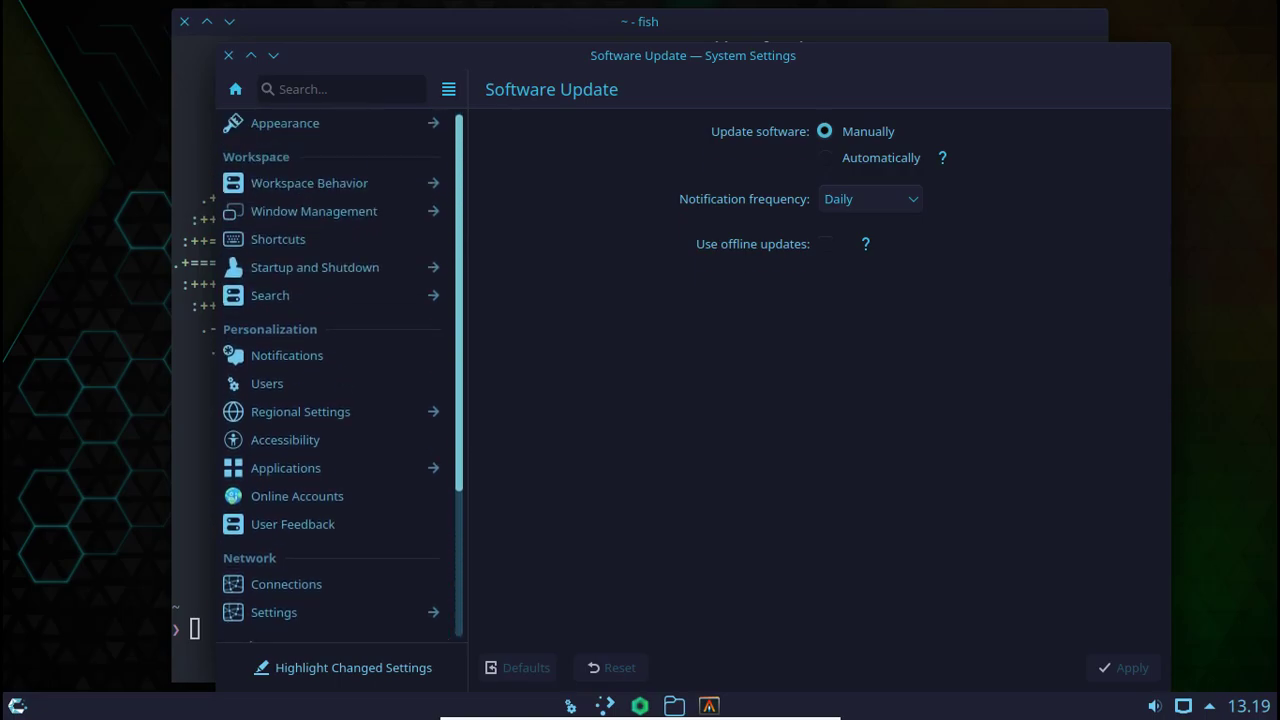
click(285, 123)
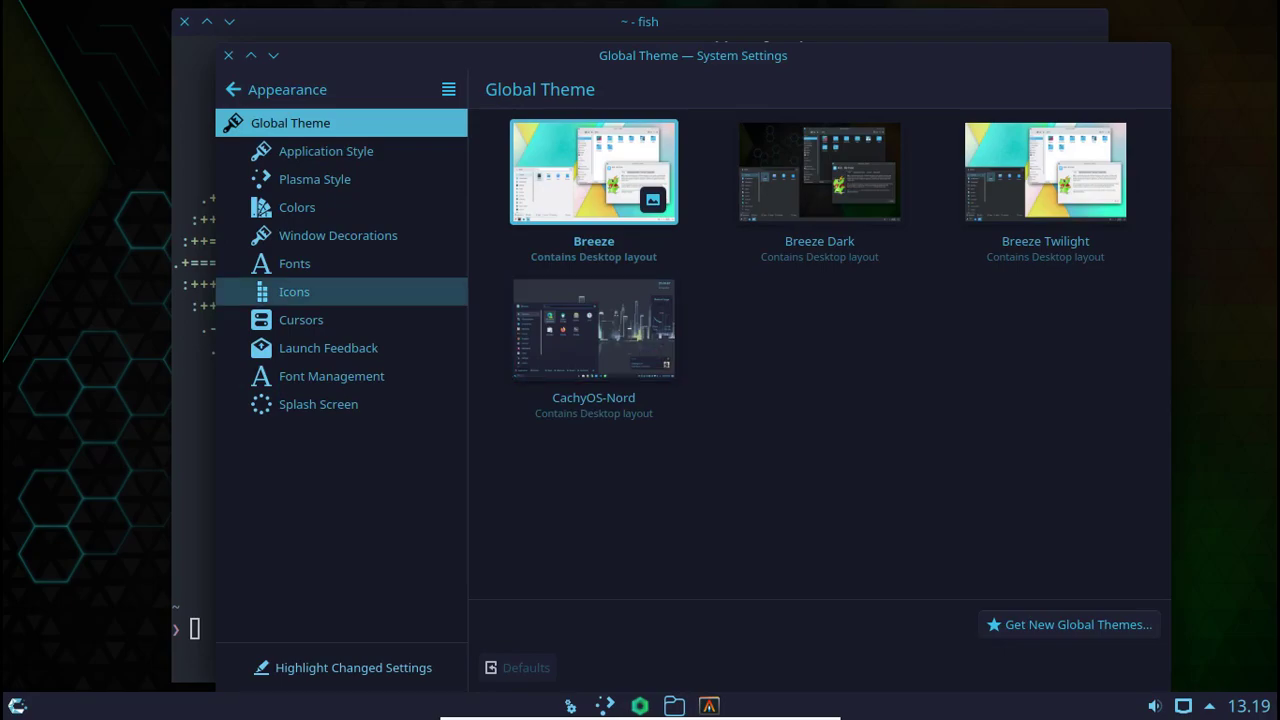
click(260, 89)
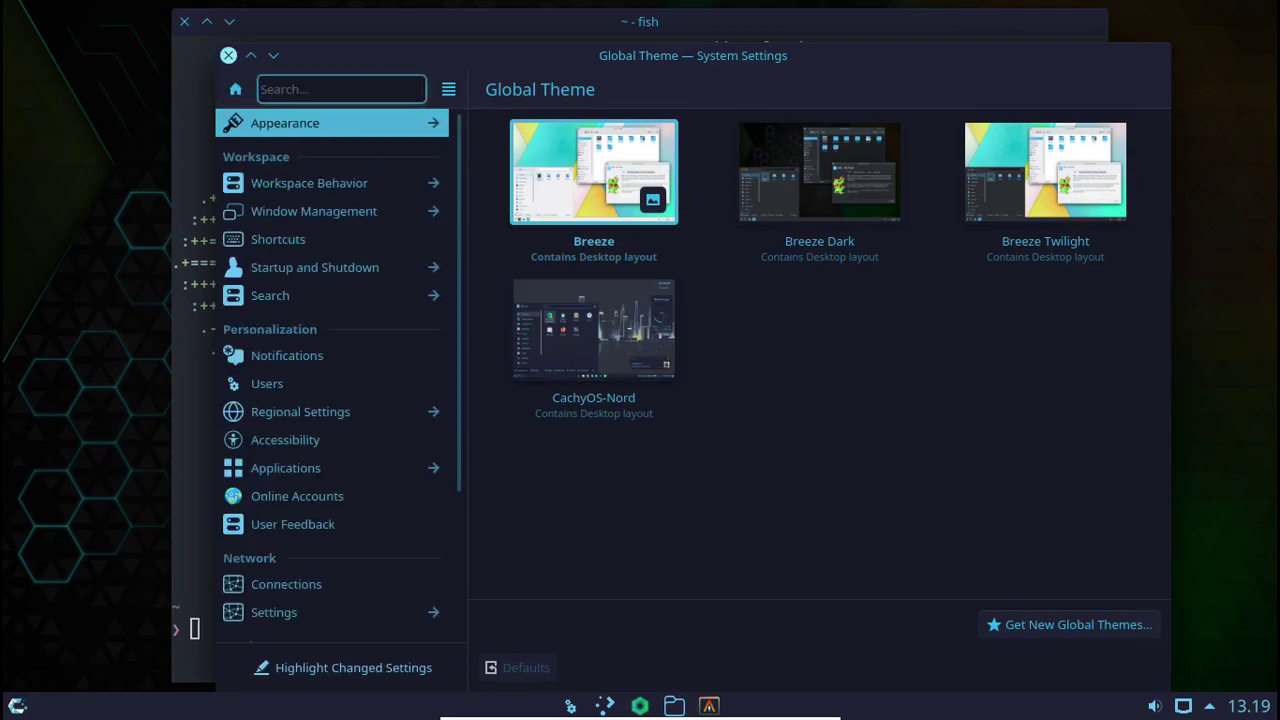
Close System Settings and browse the launcher's Utilities applications.
click(228, 55)
click(17, 706)
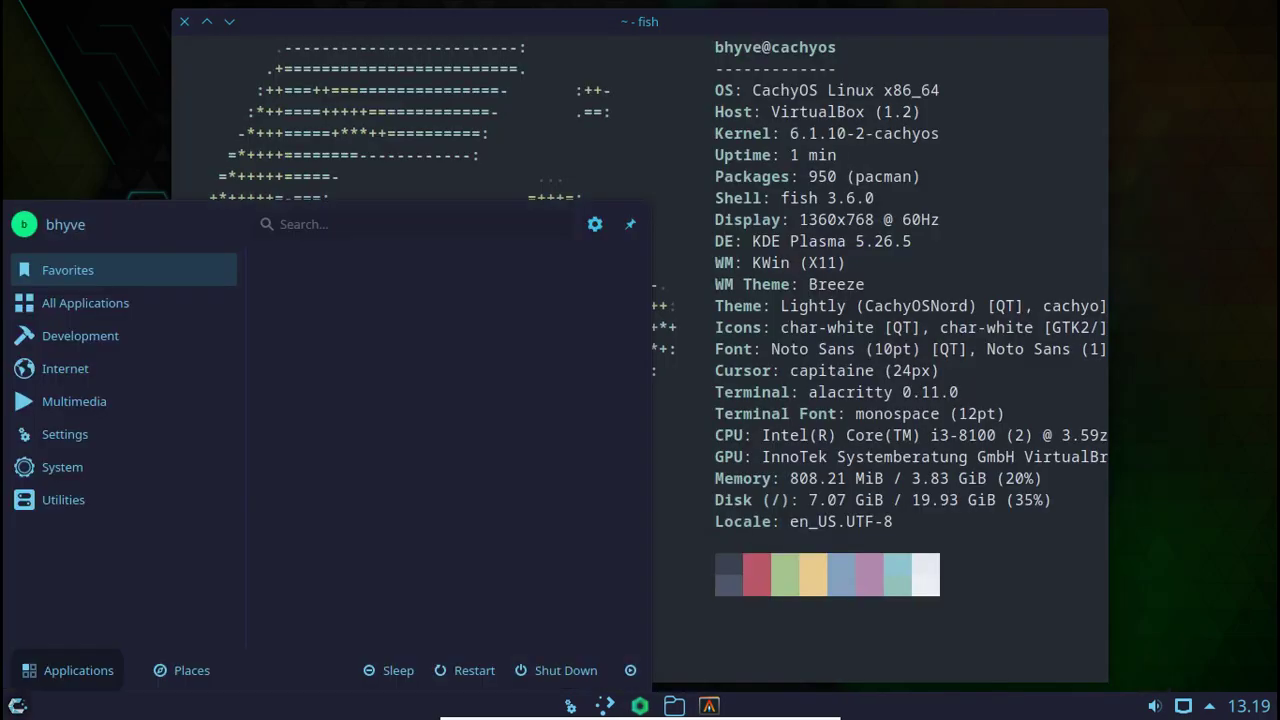
click(63, 499)
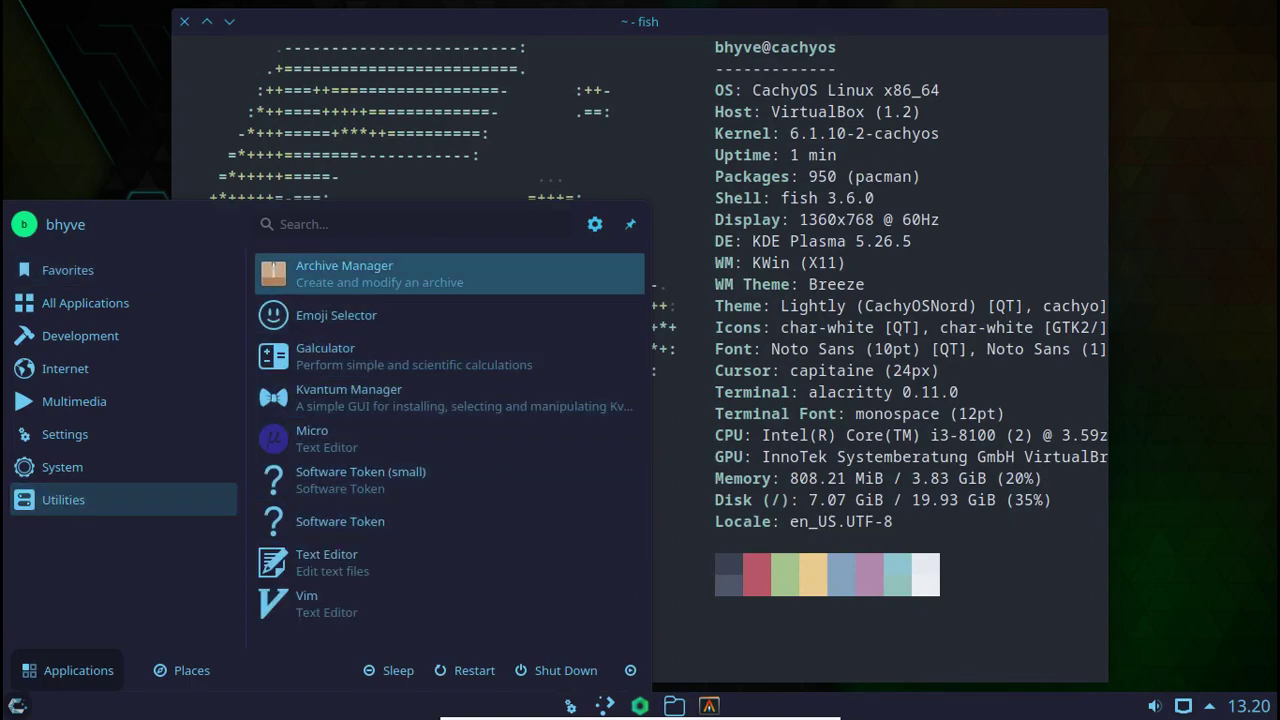
key(Down)
key(Down)
key(Down)
key(Down)
key(Down)
key(Down)
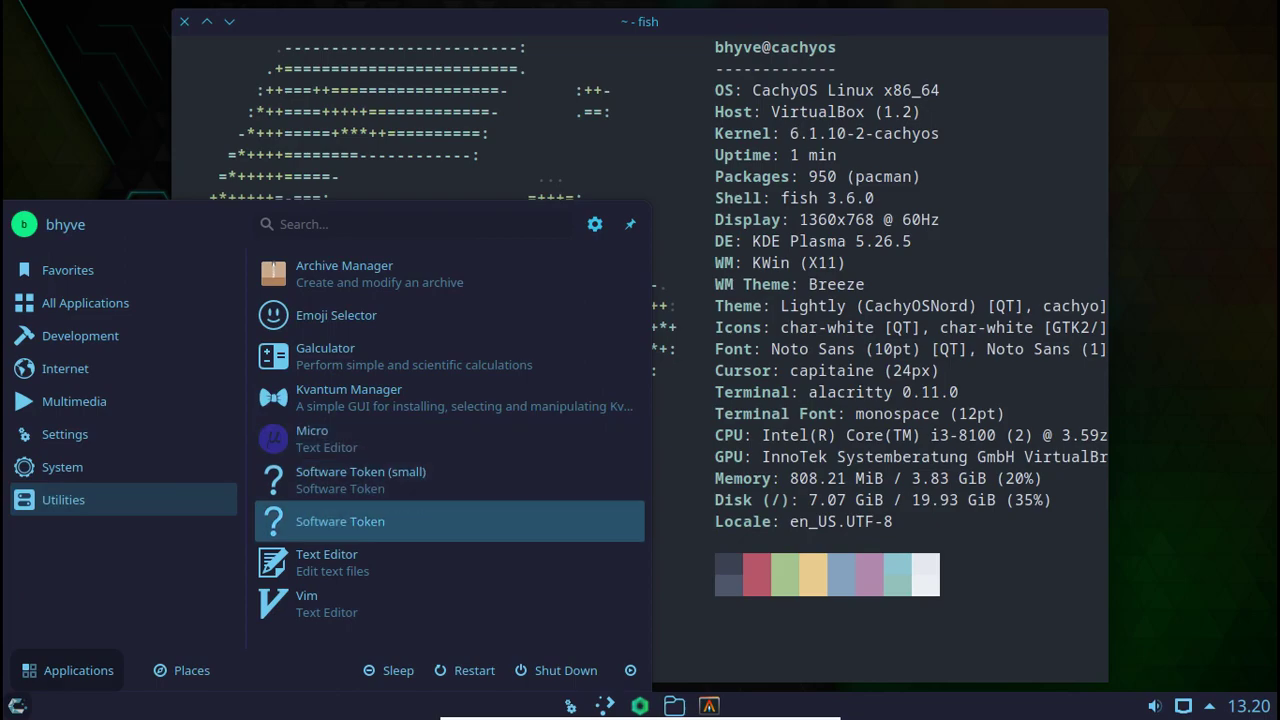
key(Up)
key(Up)
key(Up)
key(Up)
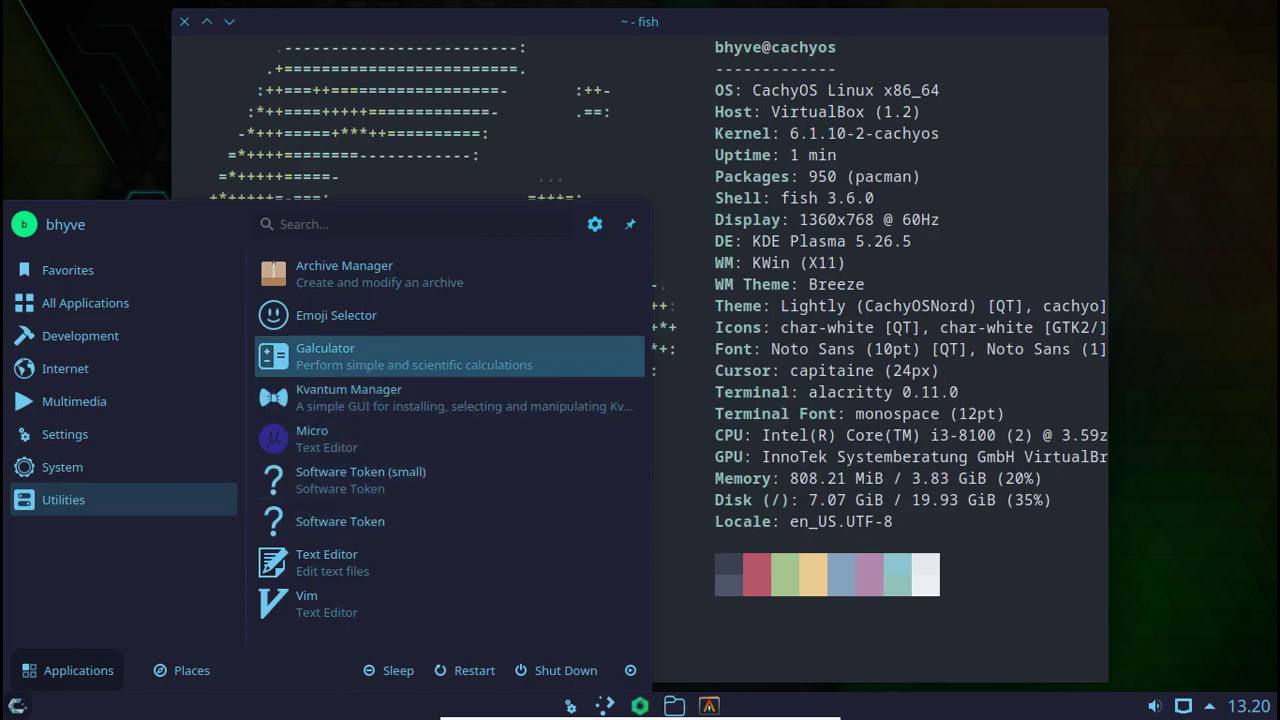
Move to the System apps and launch CachyOS Kernel Manager.
key(Down)
key(Left)
key(Up)
key(Up)
key(Down)
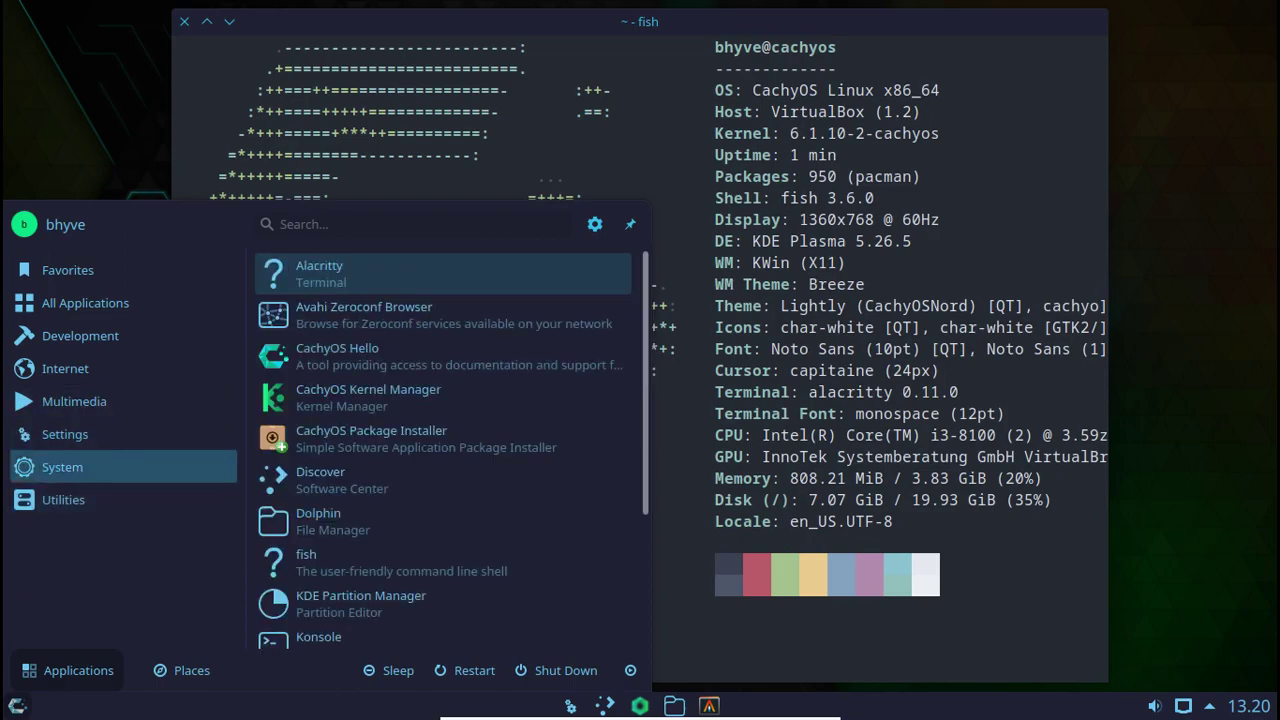
key(Down)
key(Down)
key(Down)
key(Down)
key(Up)
key(Up)
key(Up)
key(Up)
key(Down)
key(Down)
key(Down)
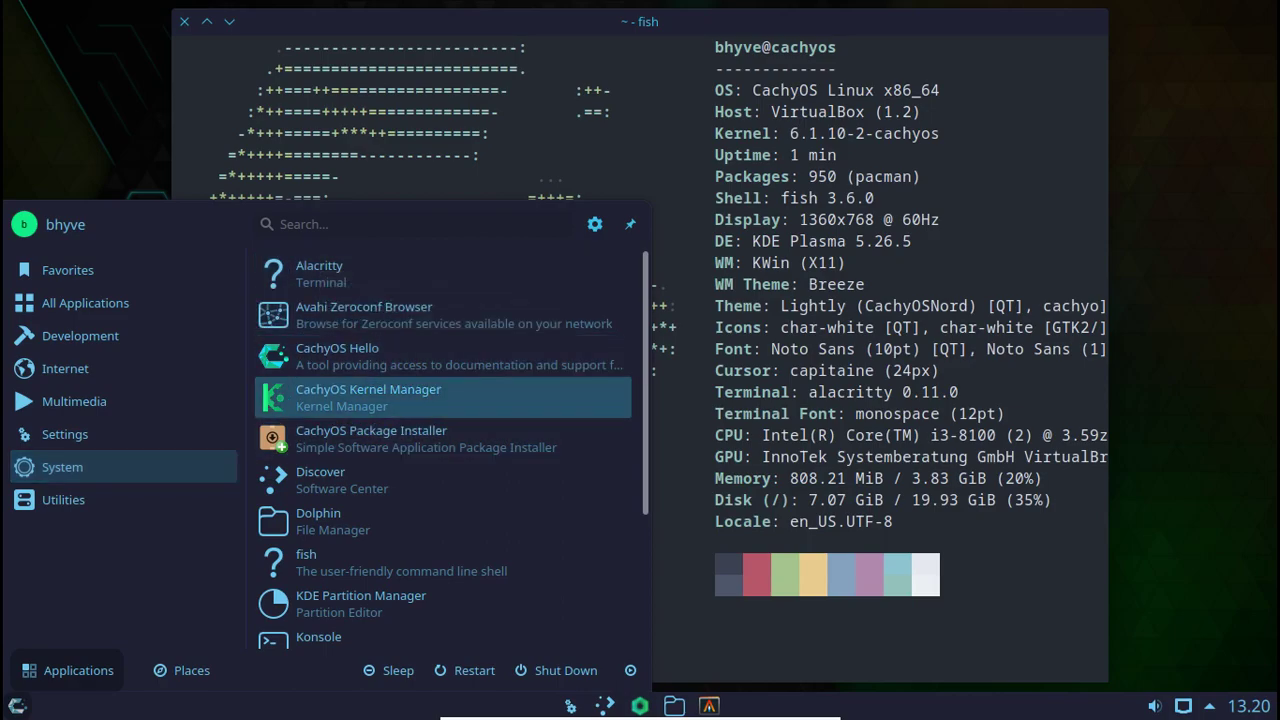
key(Down)
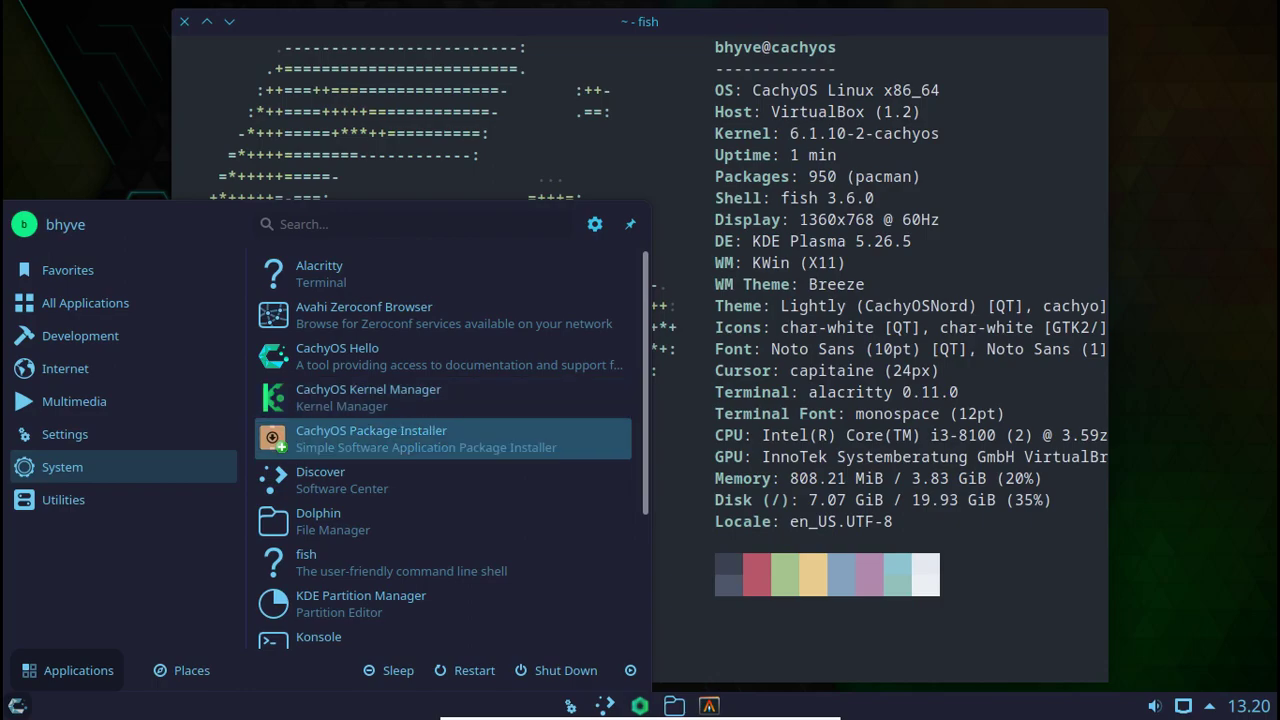
key(Down)
key(Up)
key(Up)
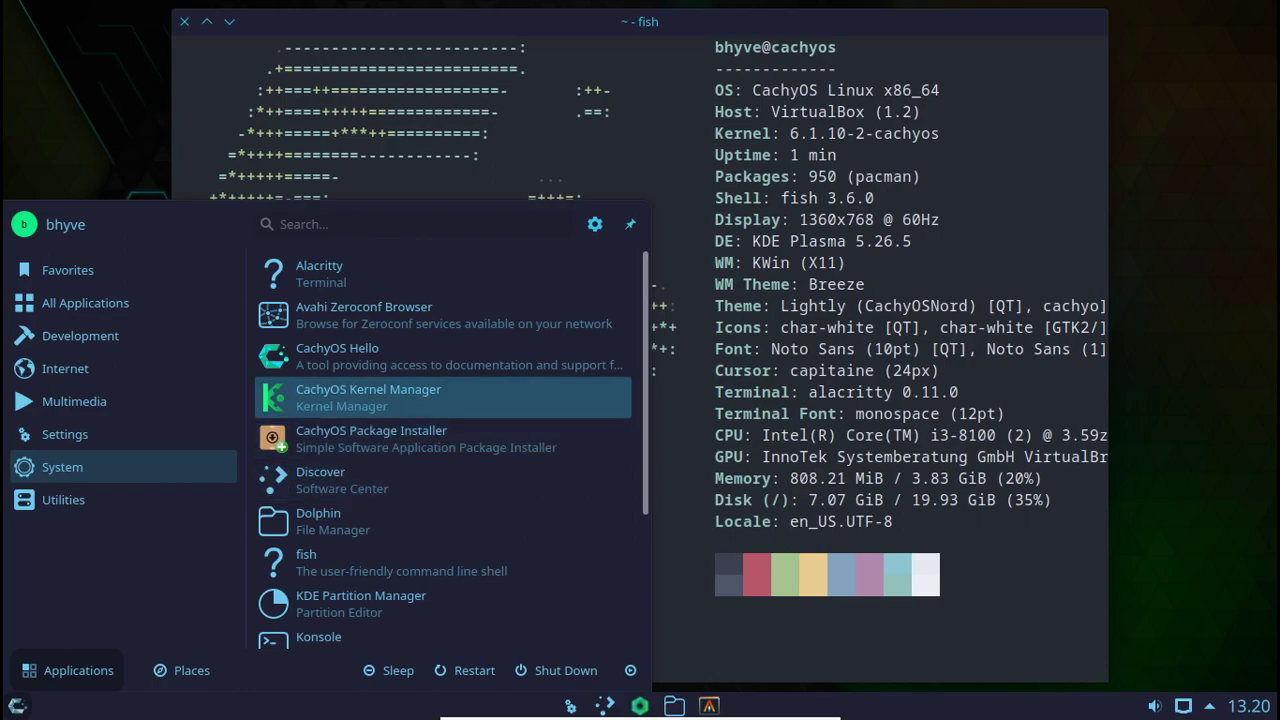
key(Return)
key(Return)
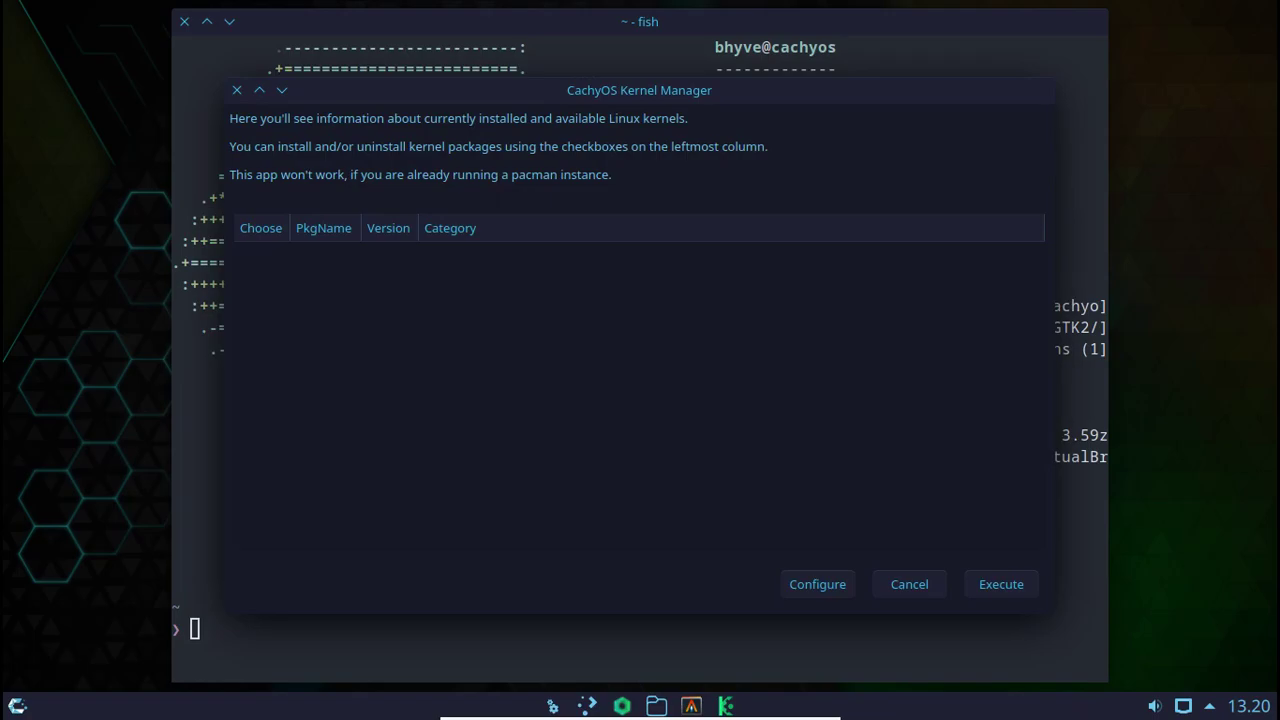
Close Kernel Manager and find CachyOS Package Installer among the launcher's System apps.
key(Escape)
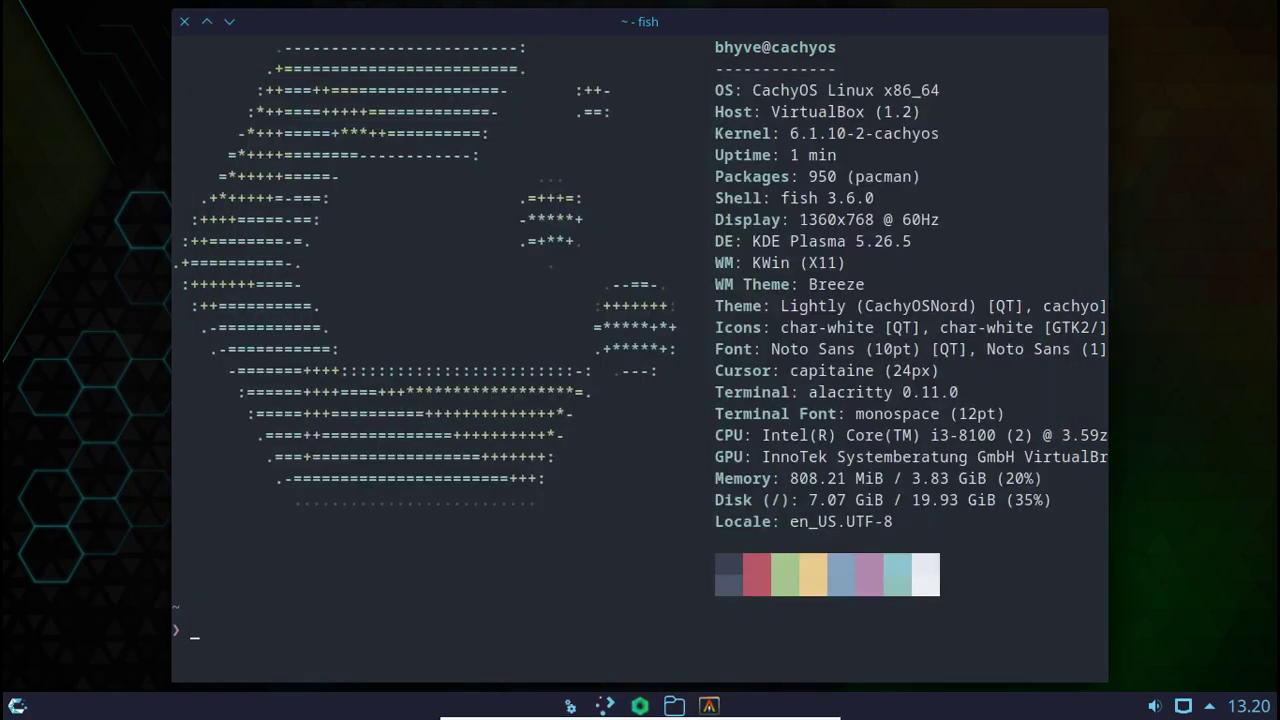
key(super)
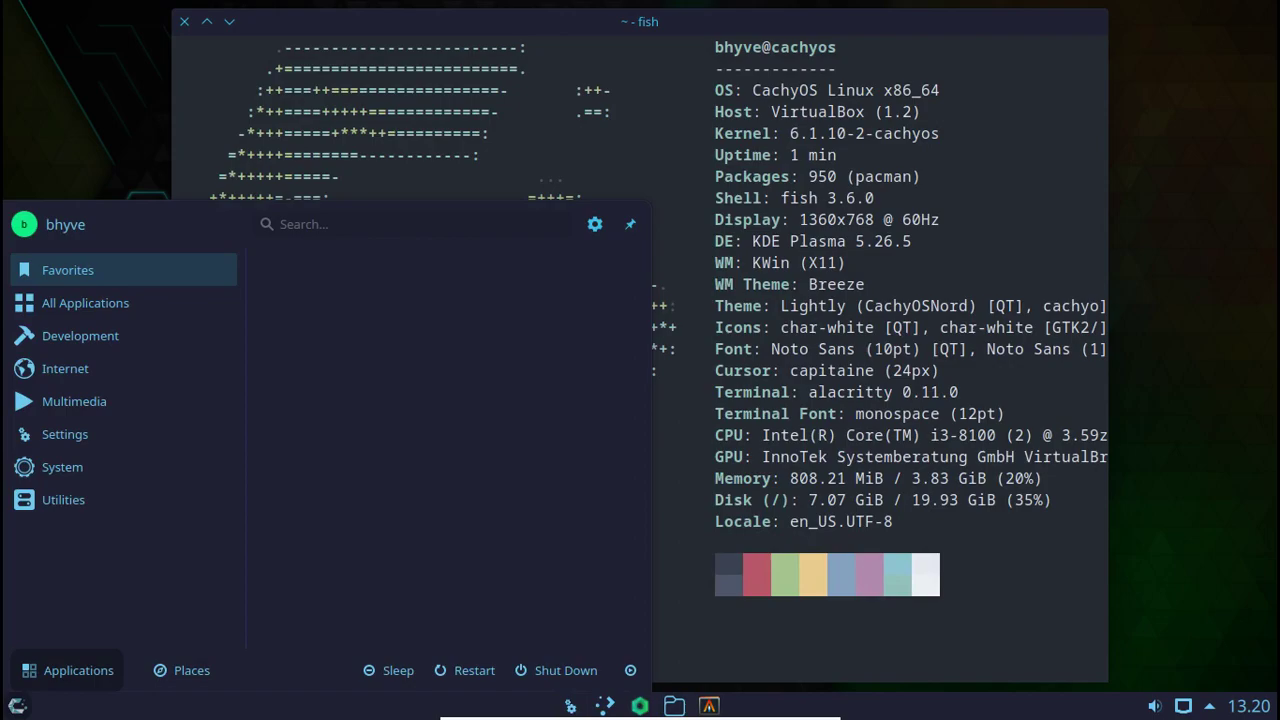
key(Up)
key(Up)
key(Down)
key(Down)
key(Down)
key(Down)
key(Down)
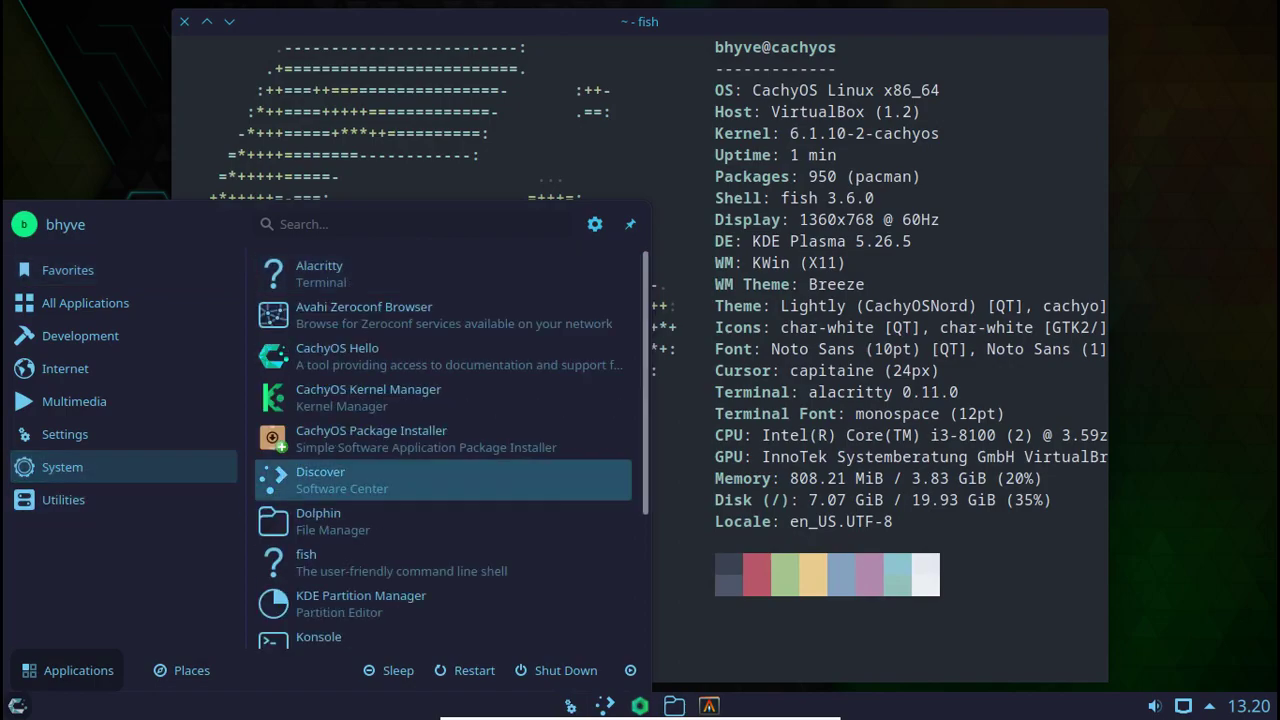
key(Up)
key(Up)
key(Up)
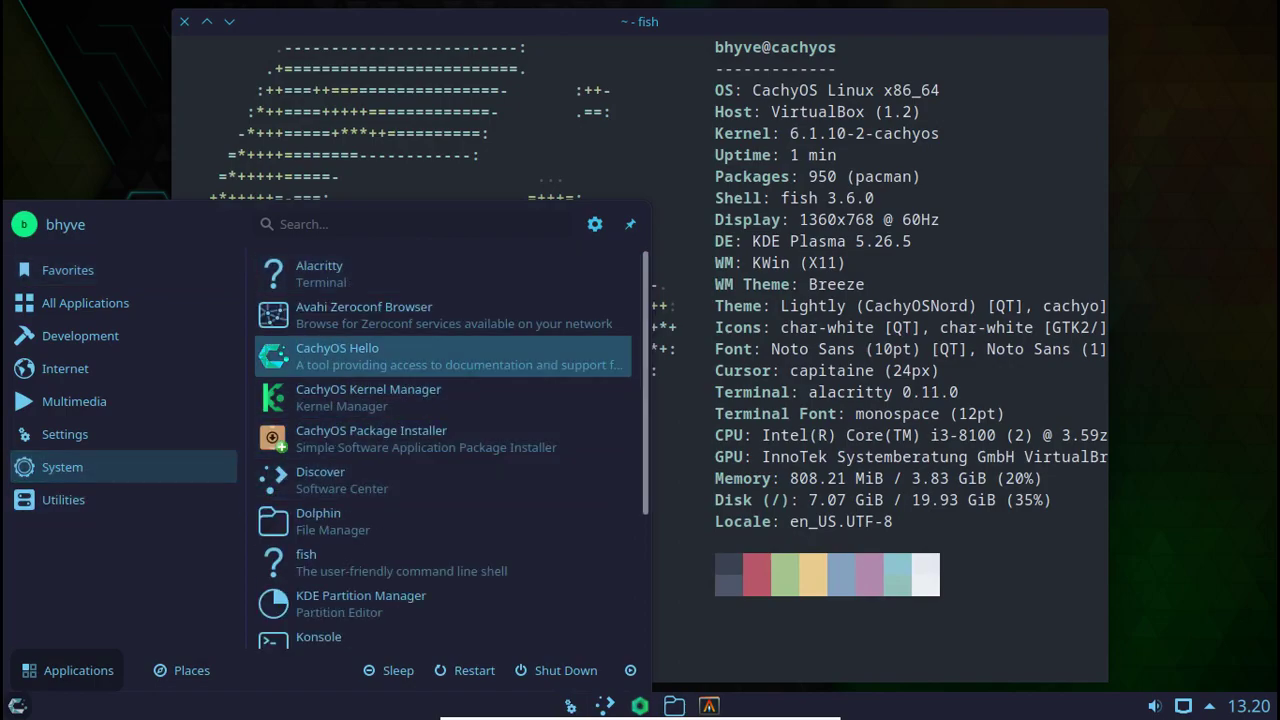
Launch CachyOS Package Installer and authenticate with the administrator password.
key(Down)
key(Down)
key(Return)
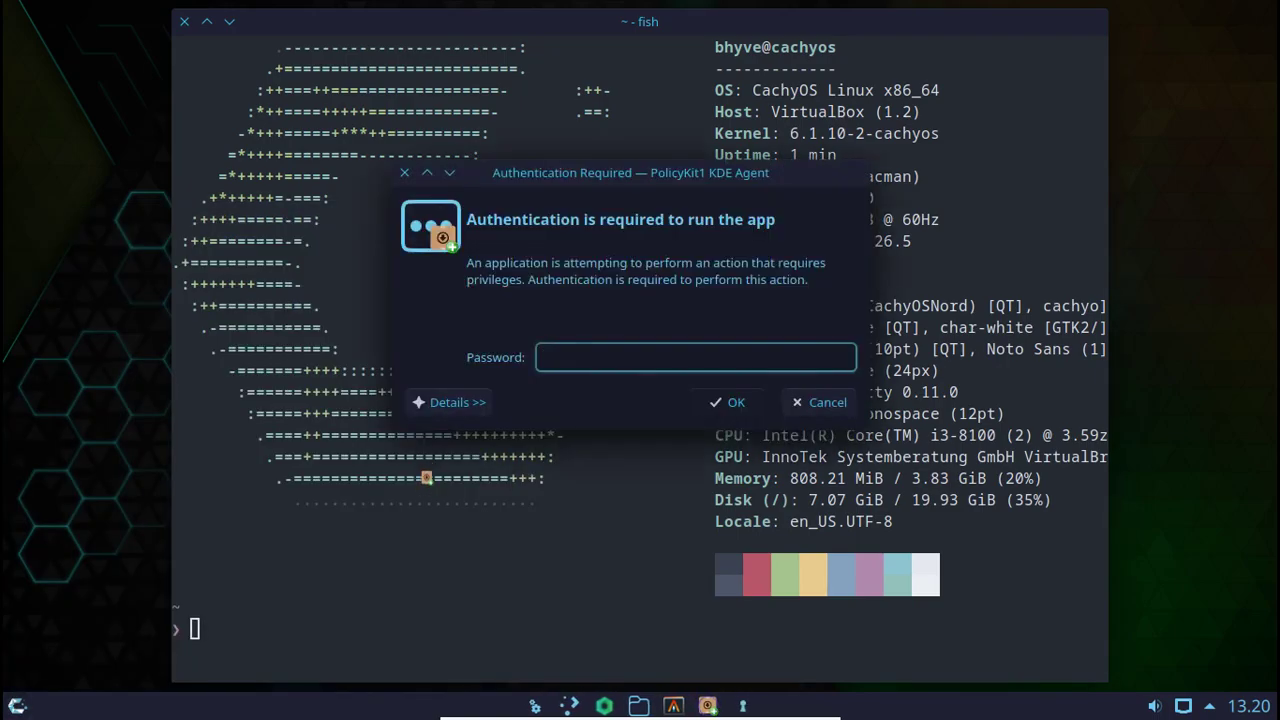
text(***********)
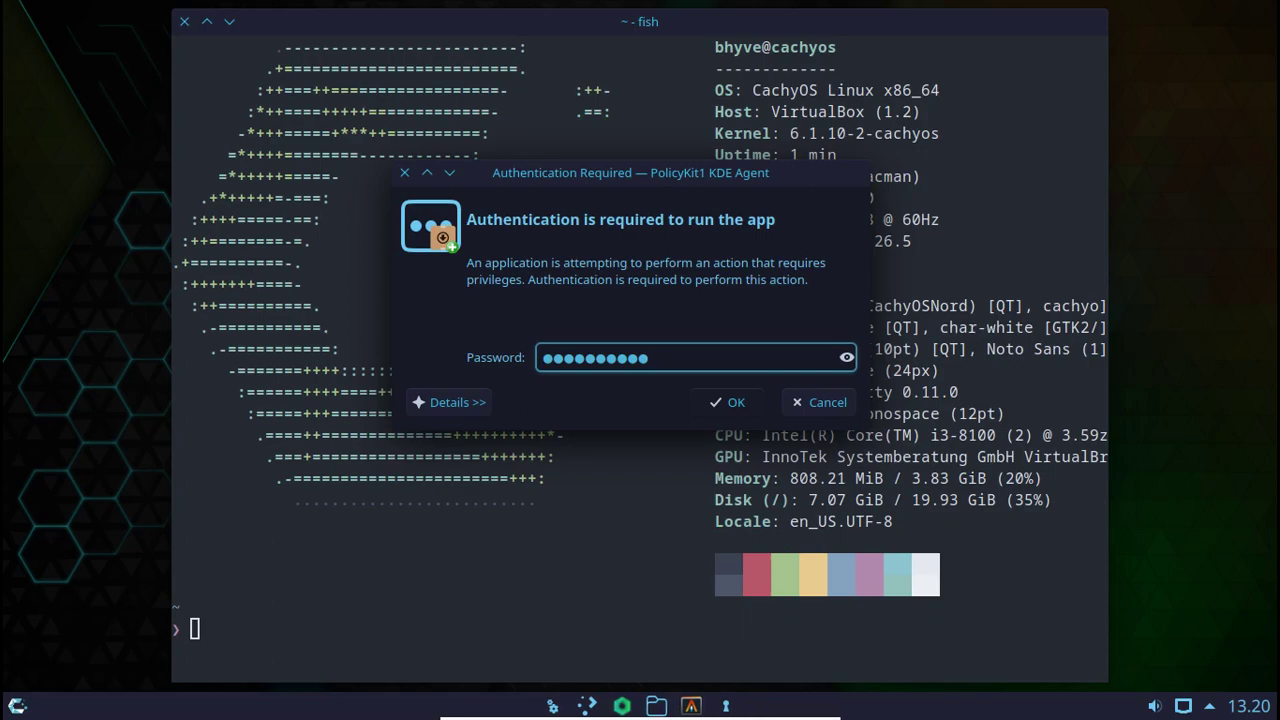
key(Return)
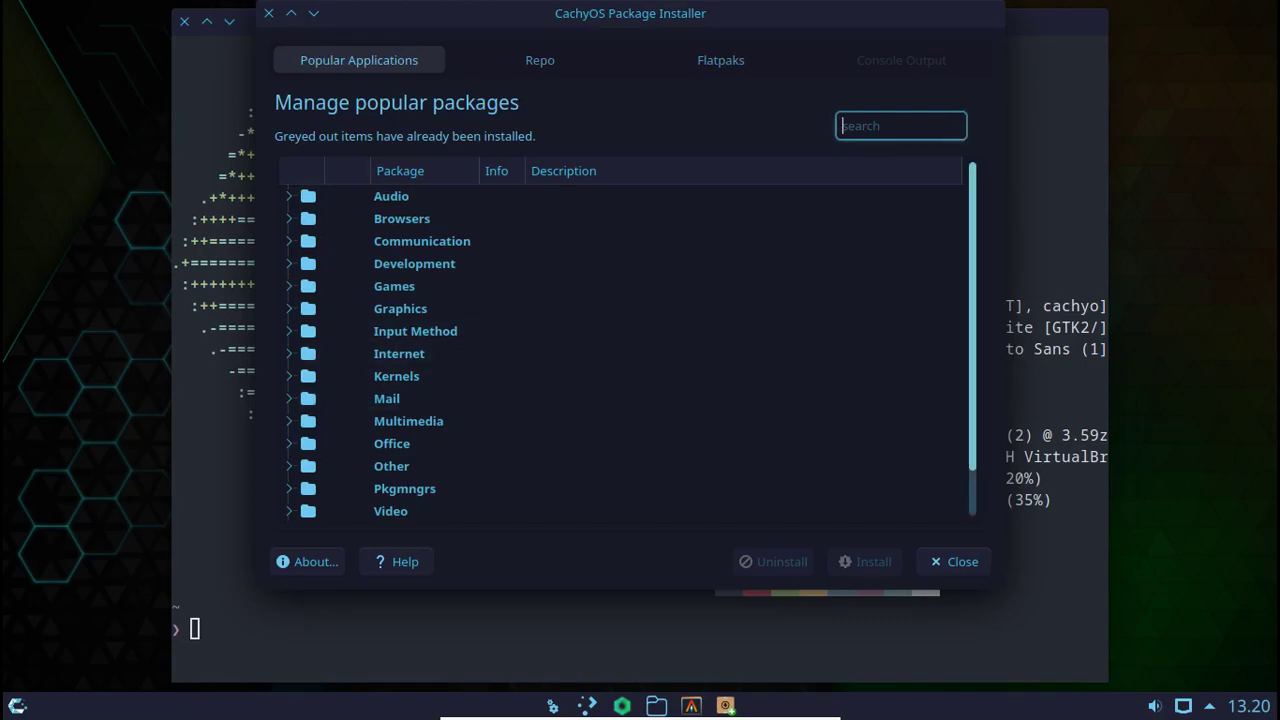
Expand the Browsers category and scroll through its packages, brave-bin to vivaldi.
scroll(620, 350, down, 1)
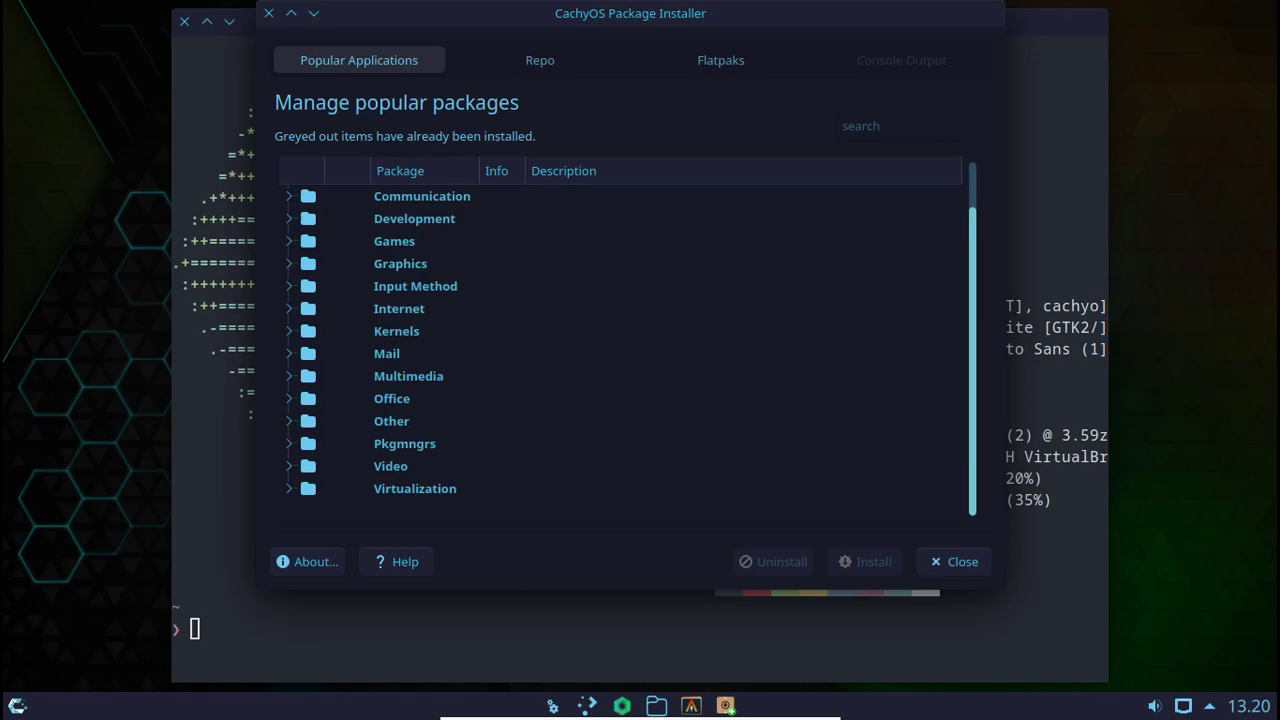
scroll(620, 350, up, 1)
scroll(620, 350, down, 1)
scroll(620, 350, up, 1)
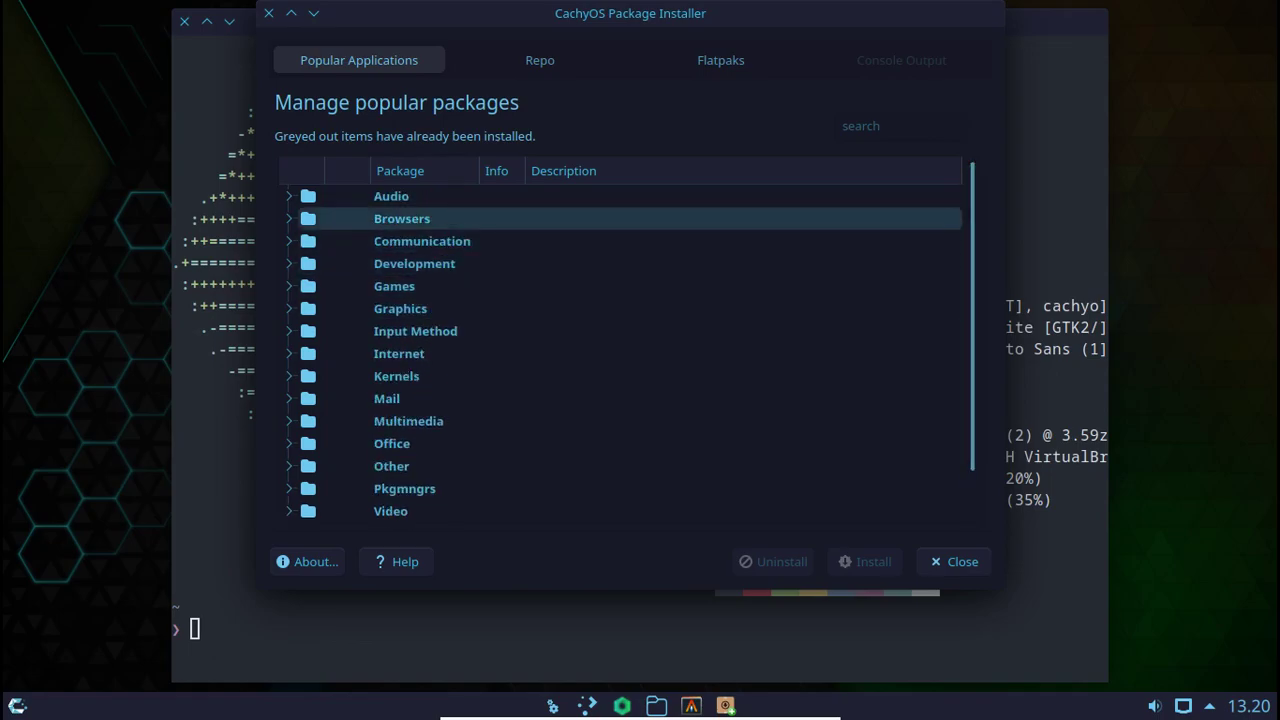
click(289, 218)
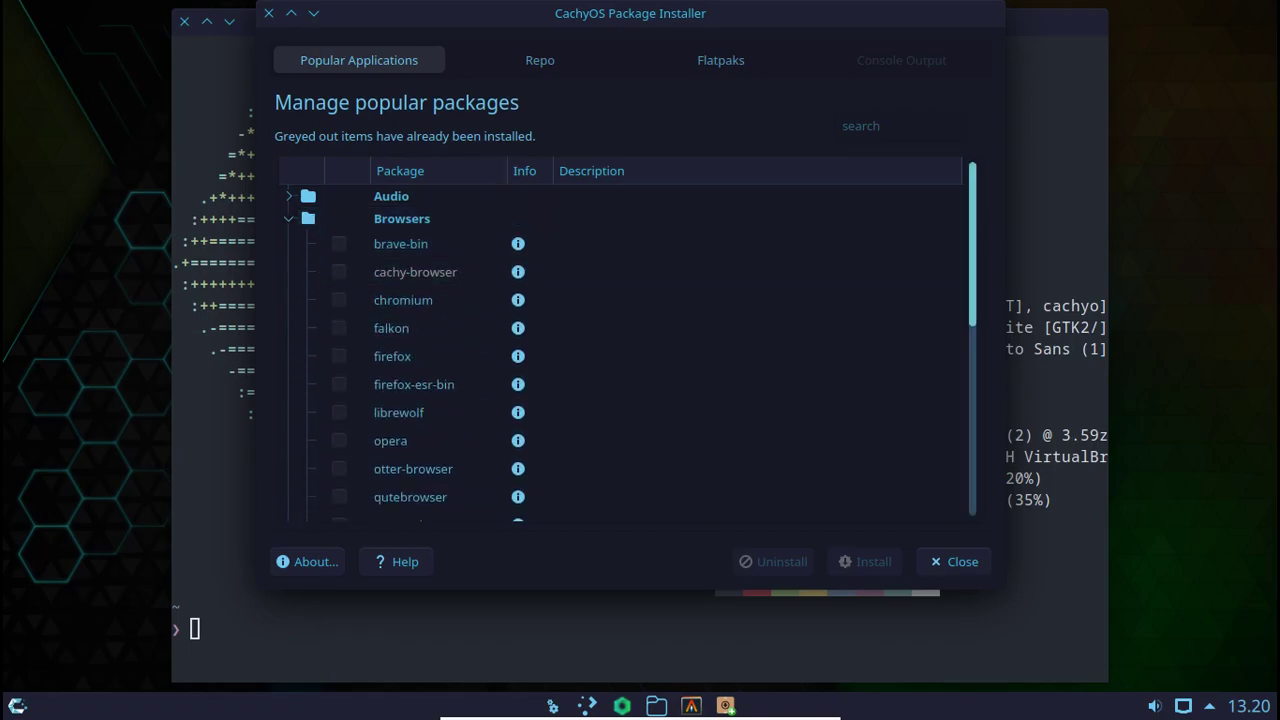
scroll(620, 345, down, 1)
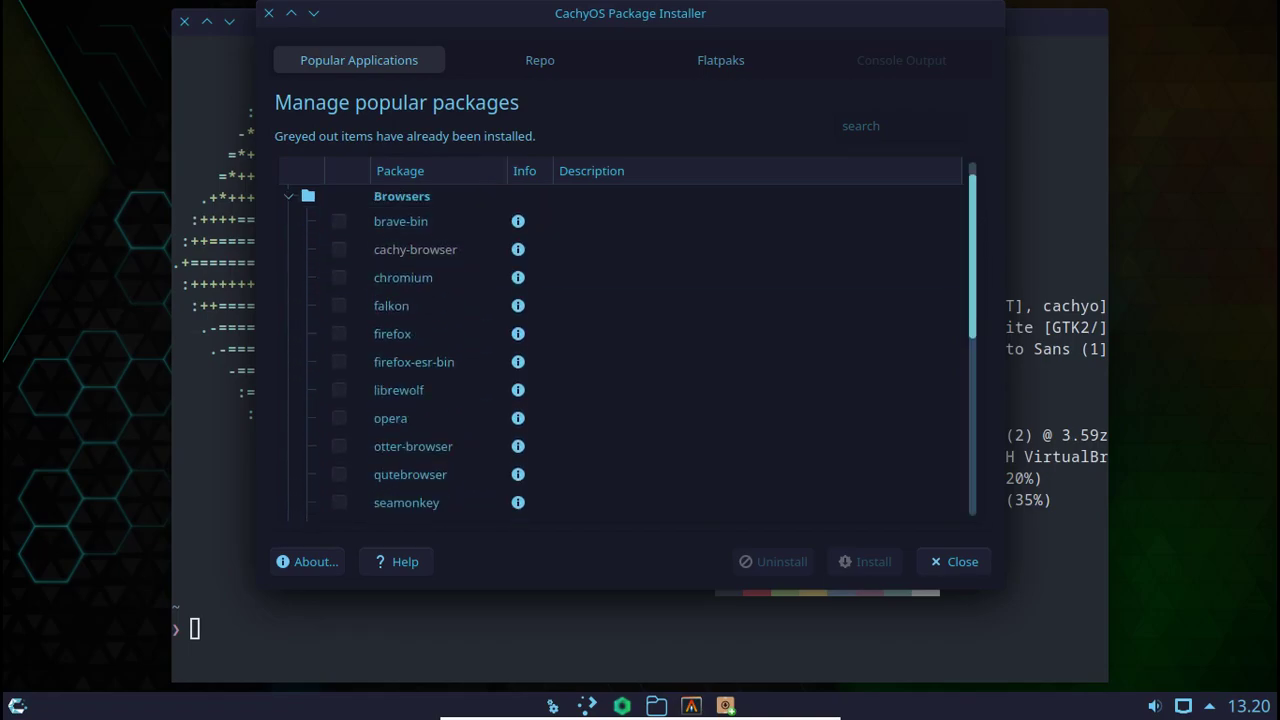
scroll(620, 345, down, 1)
scroll(620, 345, down, 1)
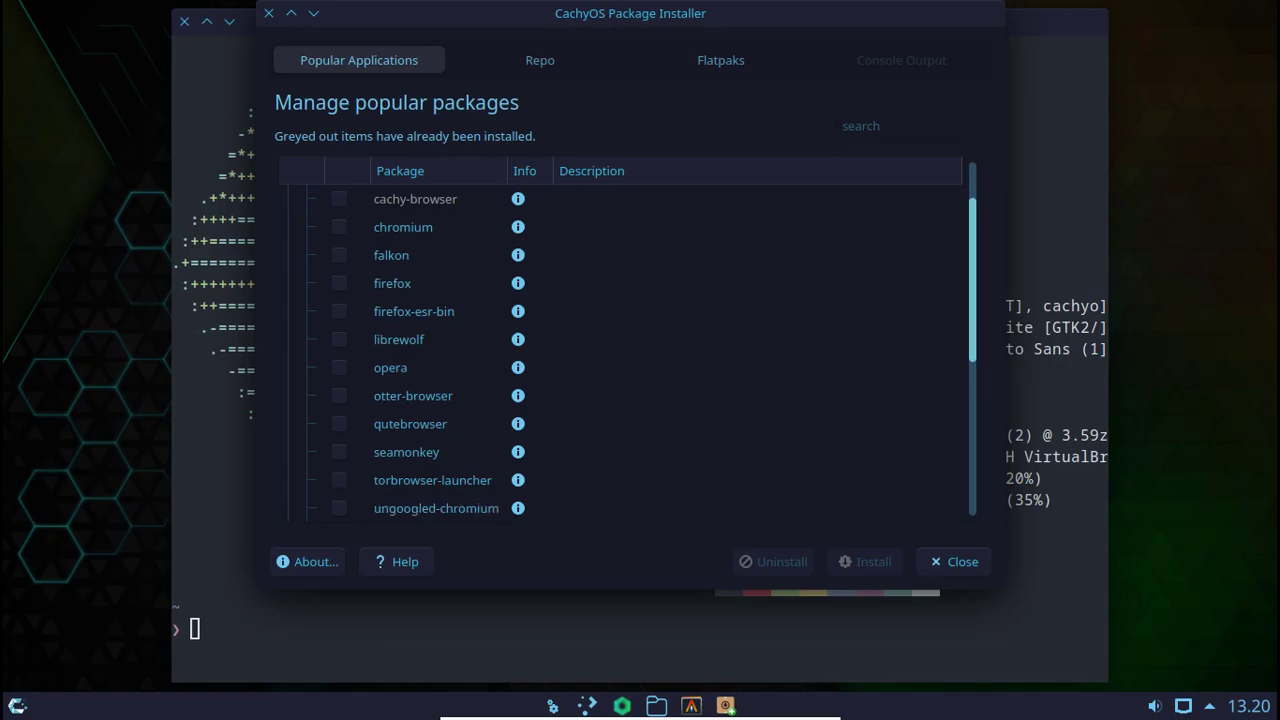
scroll(620, 345, down, 2)
scroll(620, 345, down, 2)
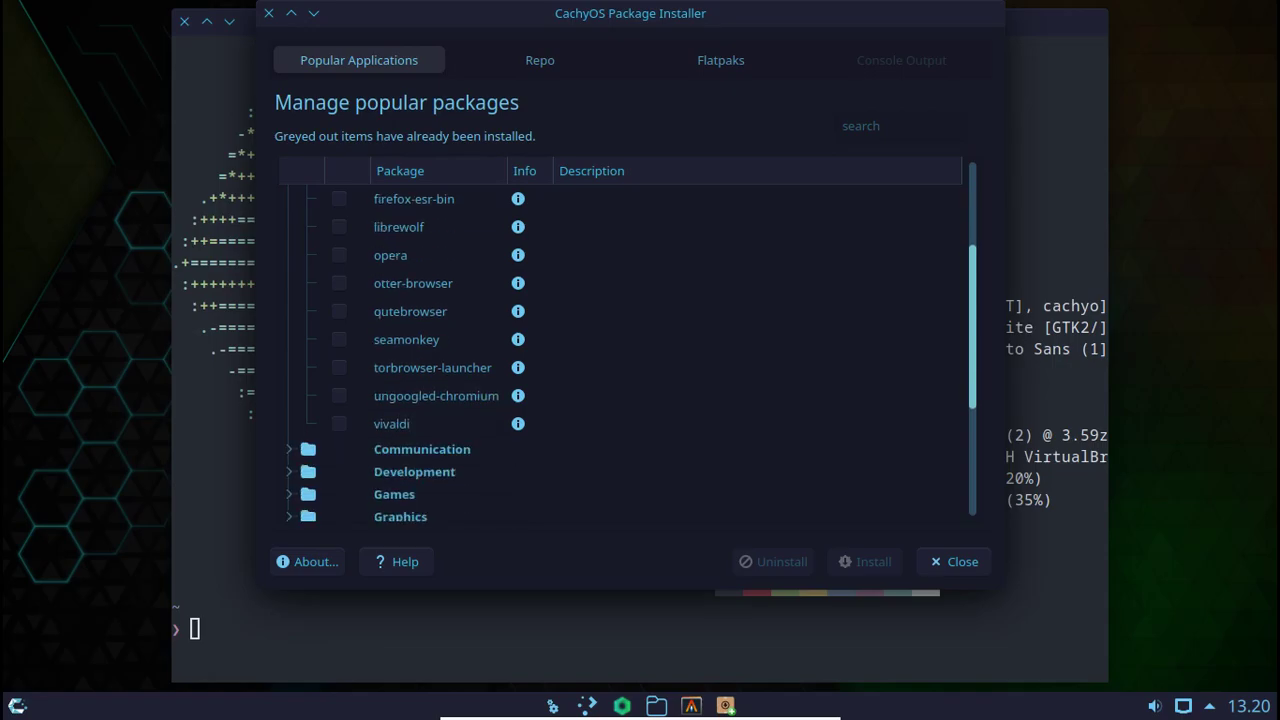
scroll(620, 345, down, 5)
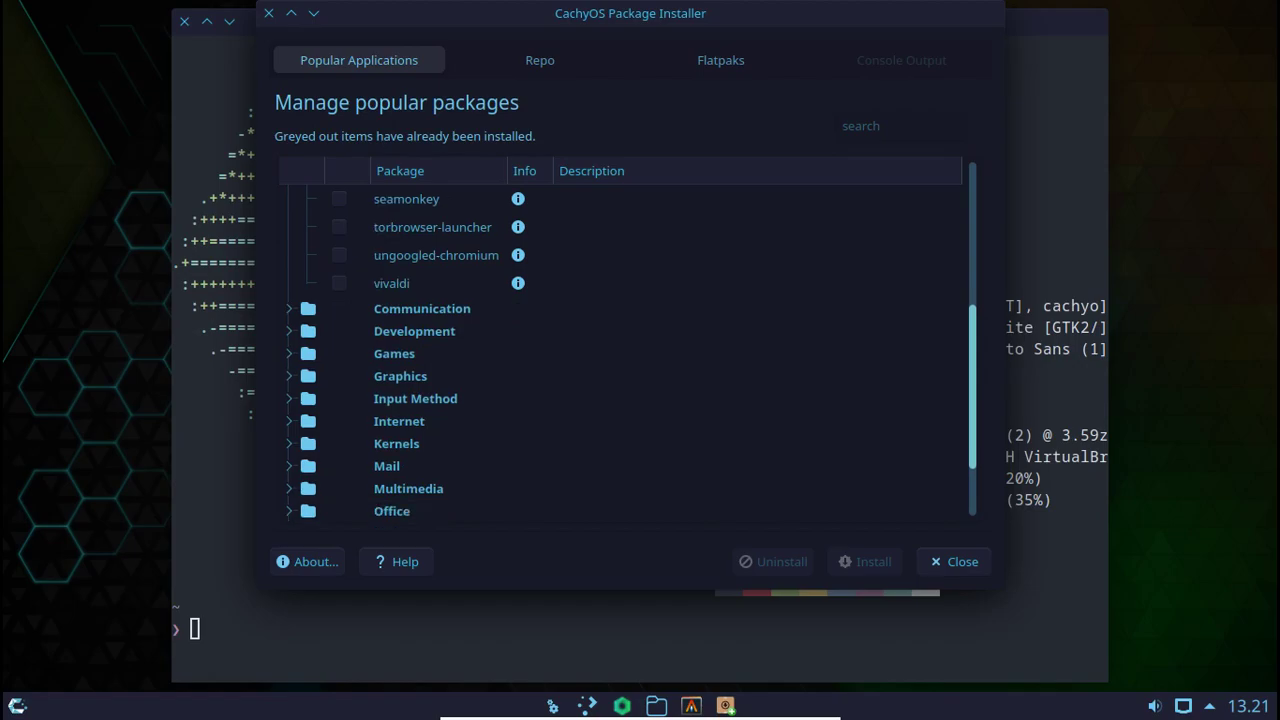
scroll(620, 345, down, 1)
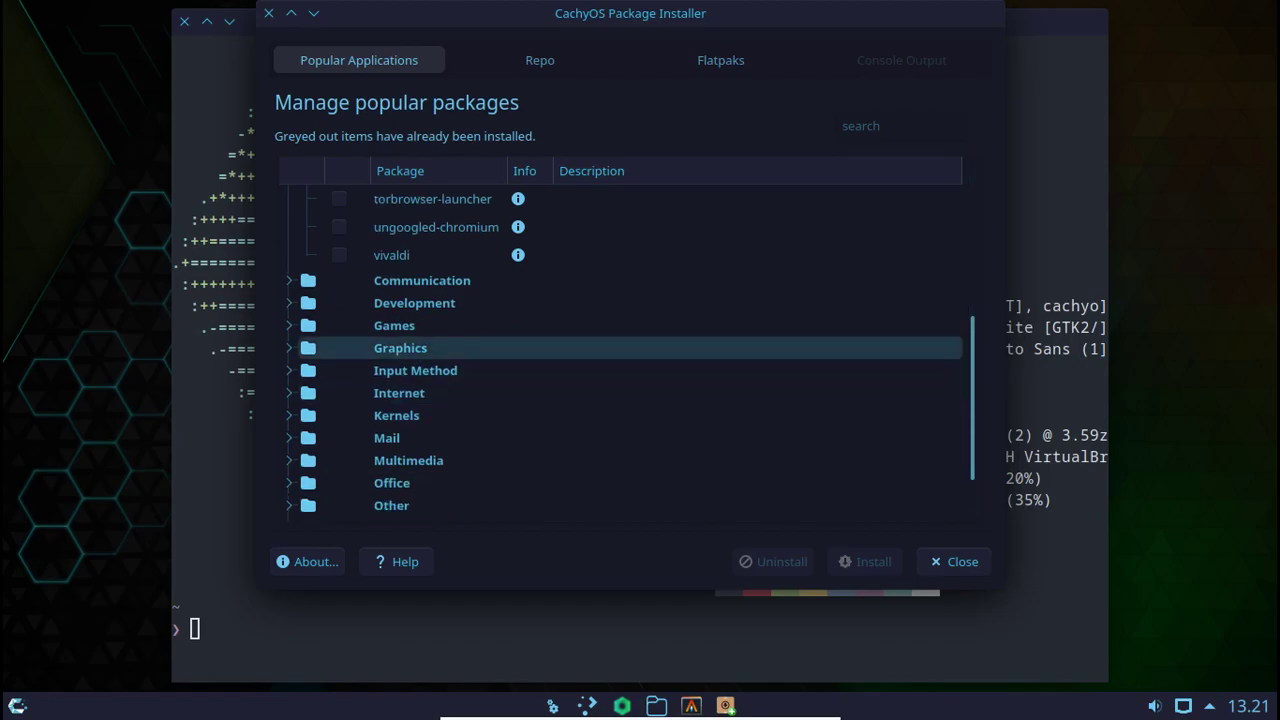
Expand the Games category and scroll its packages, from 0ad to xonotic.
click(394, 325)
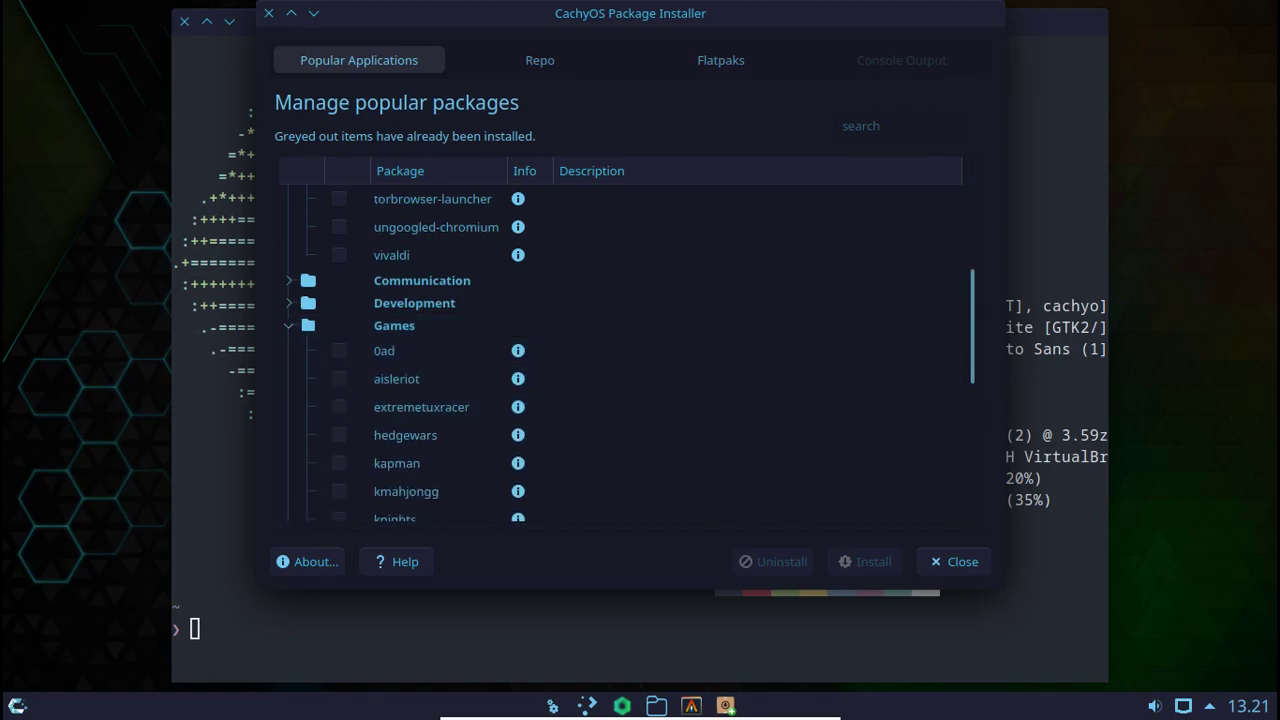
scroll(620, 350, down, 3)
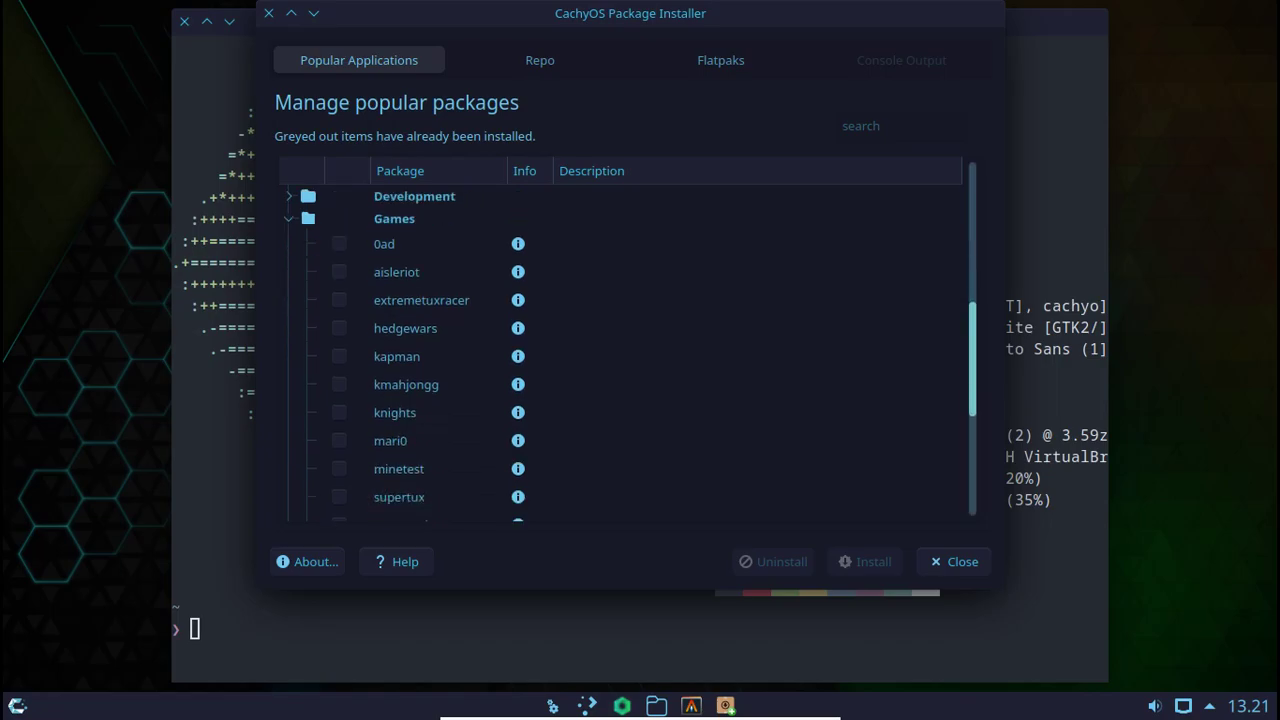
scroll(620, 393, down, 2)
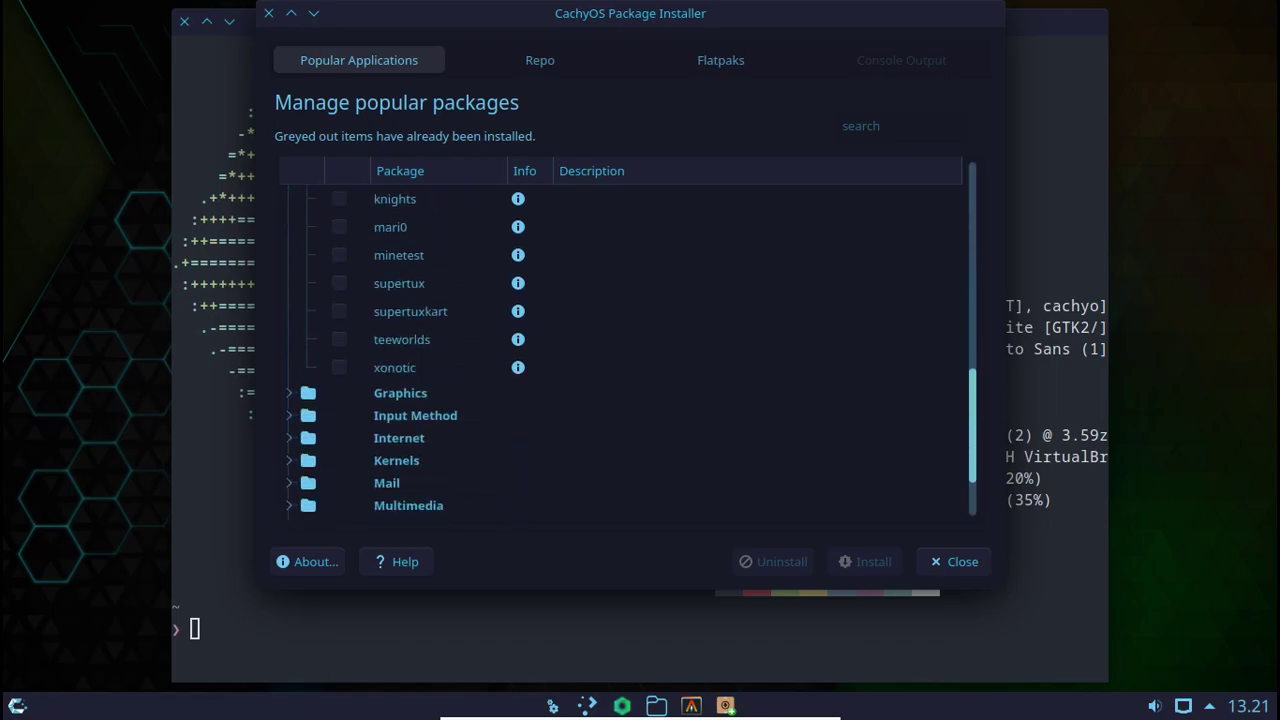
Expand and review the Graphics and Kernels categories, noting the linux-lts package.
click(289, 393)
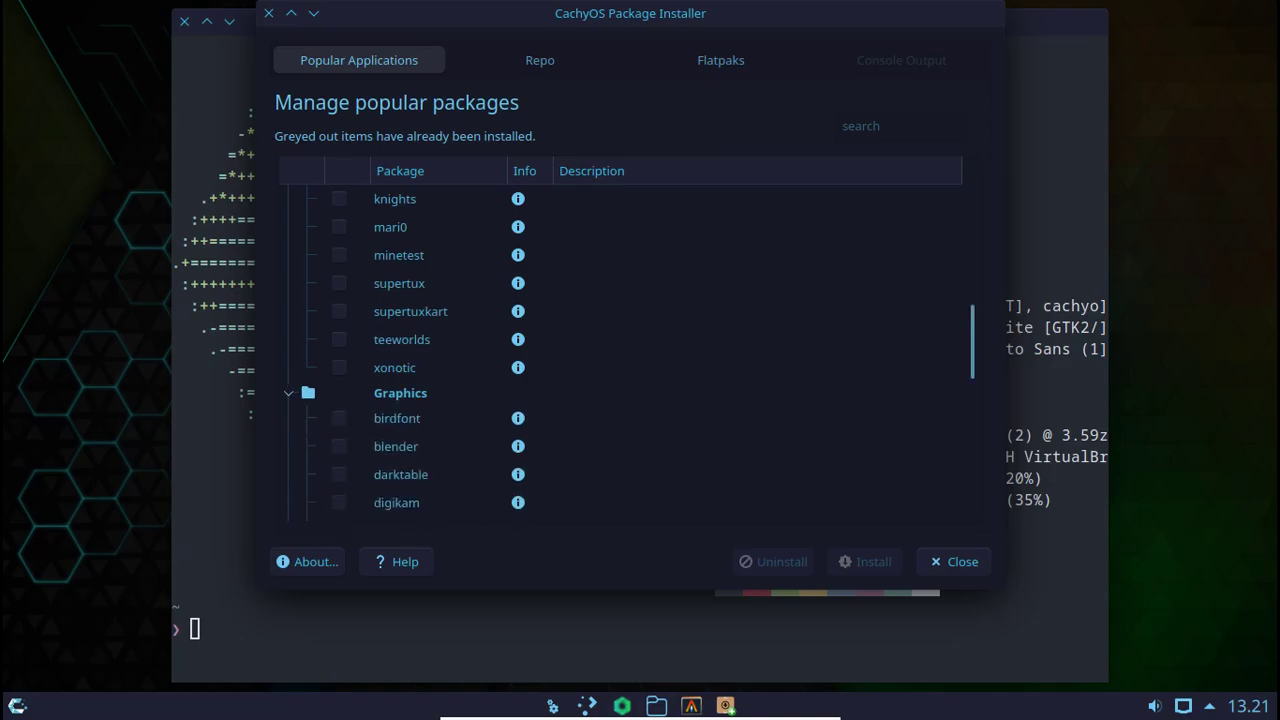
scroll(620, 350, down, 2)
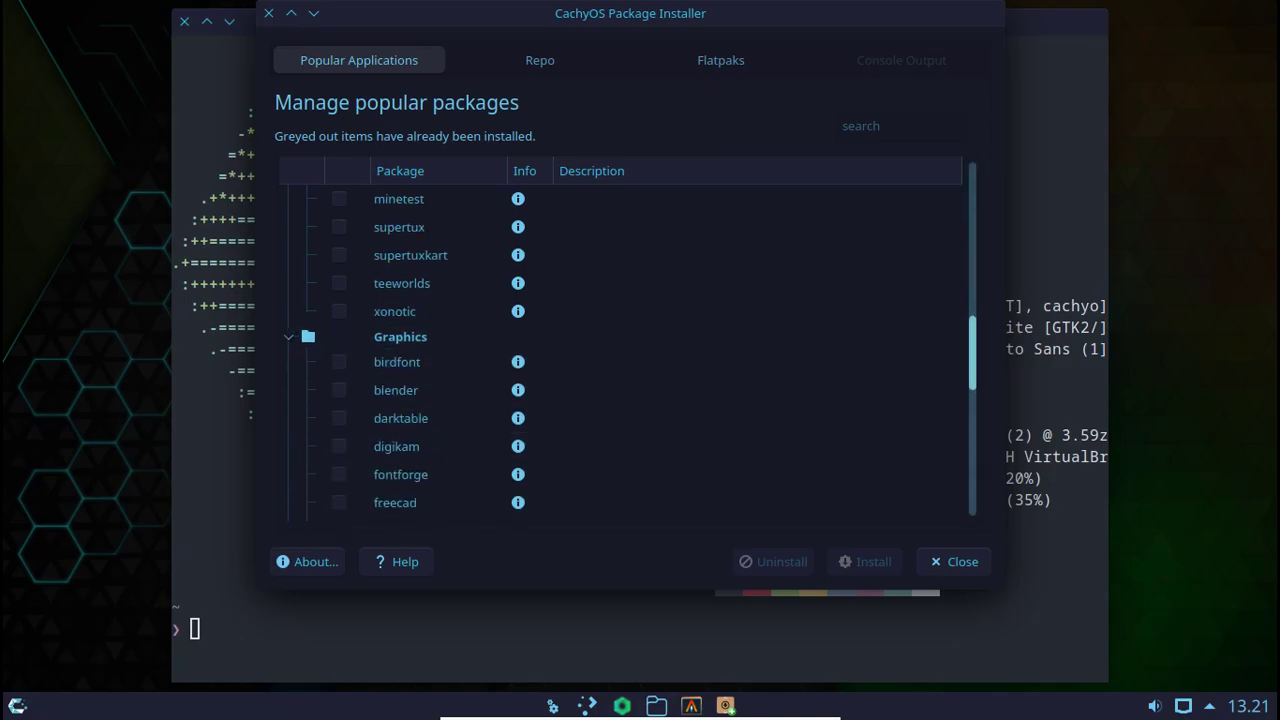
scroll(620, 350, down, 3)
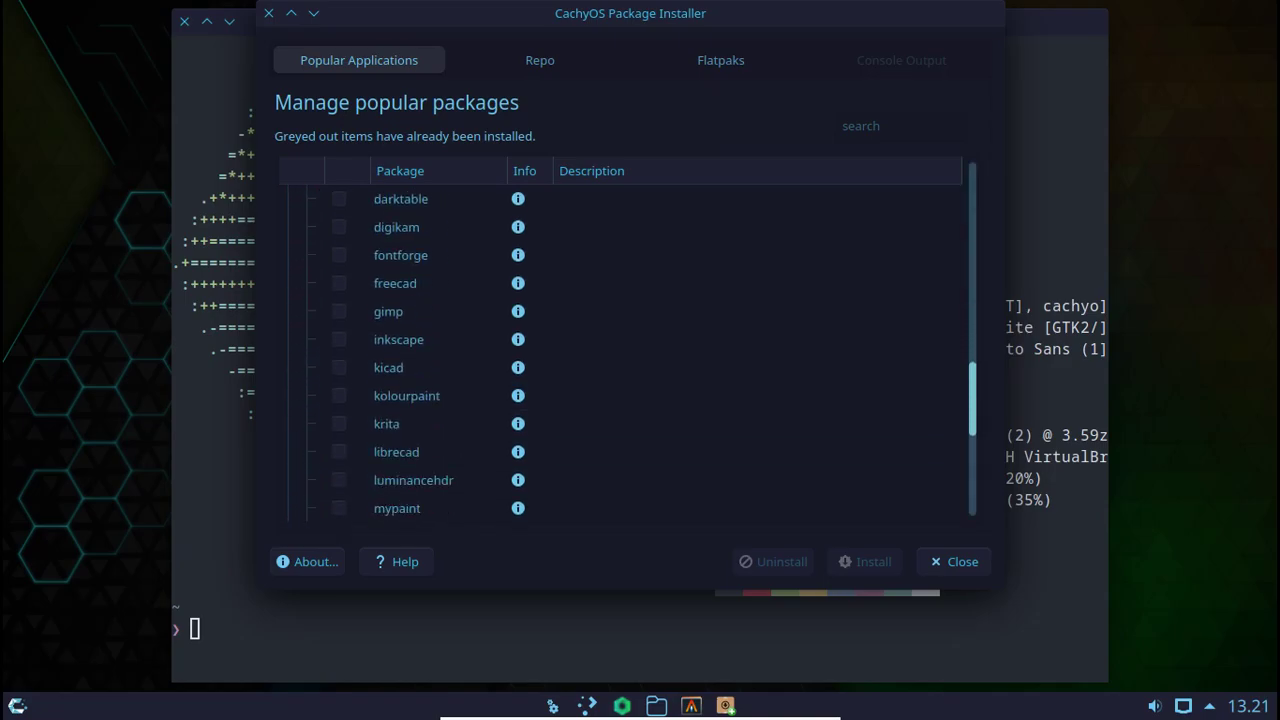
scroll(620, 470, down, 5)
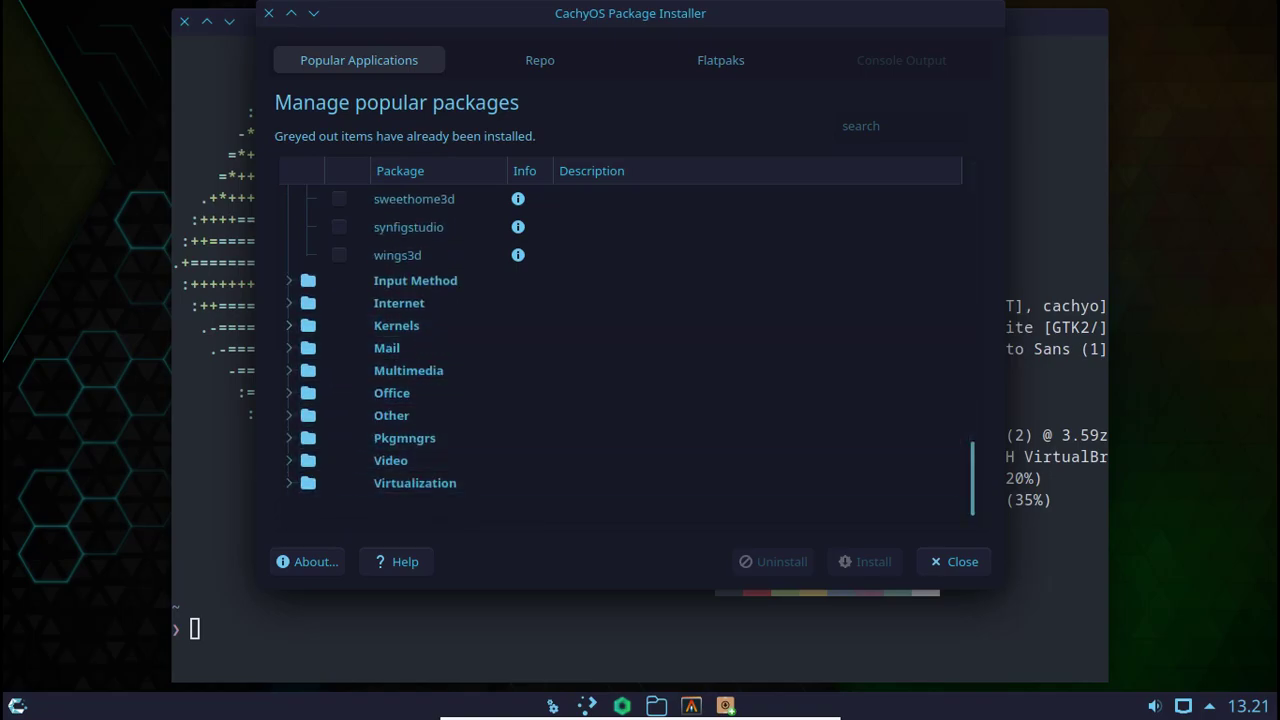
click(288, 325)
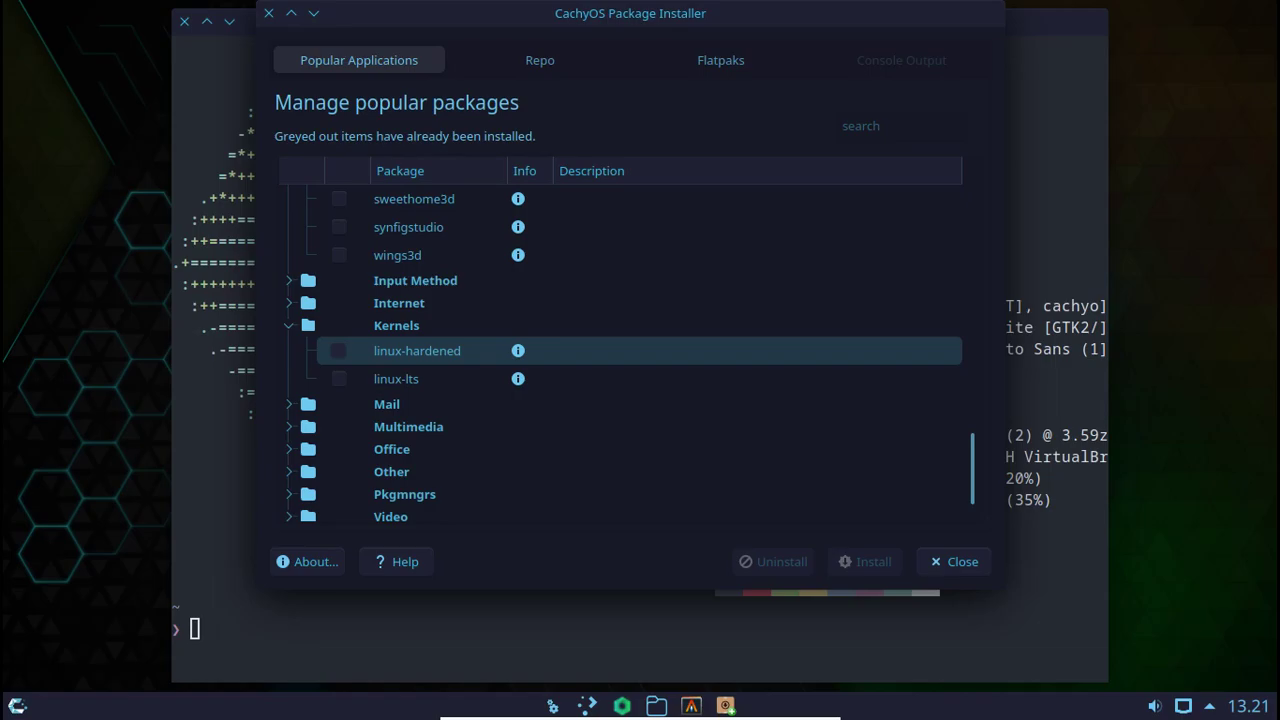
click(396, 378)
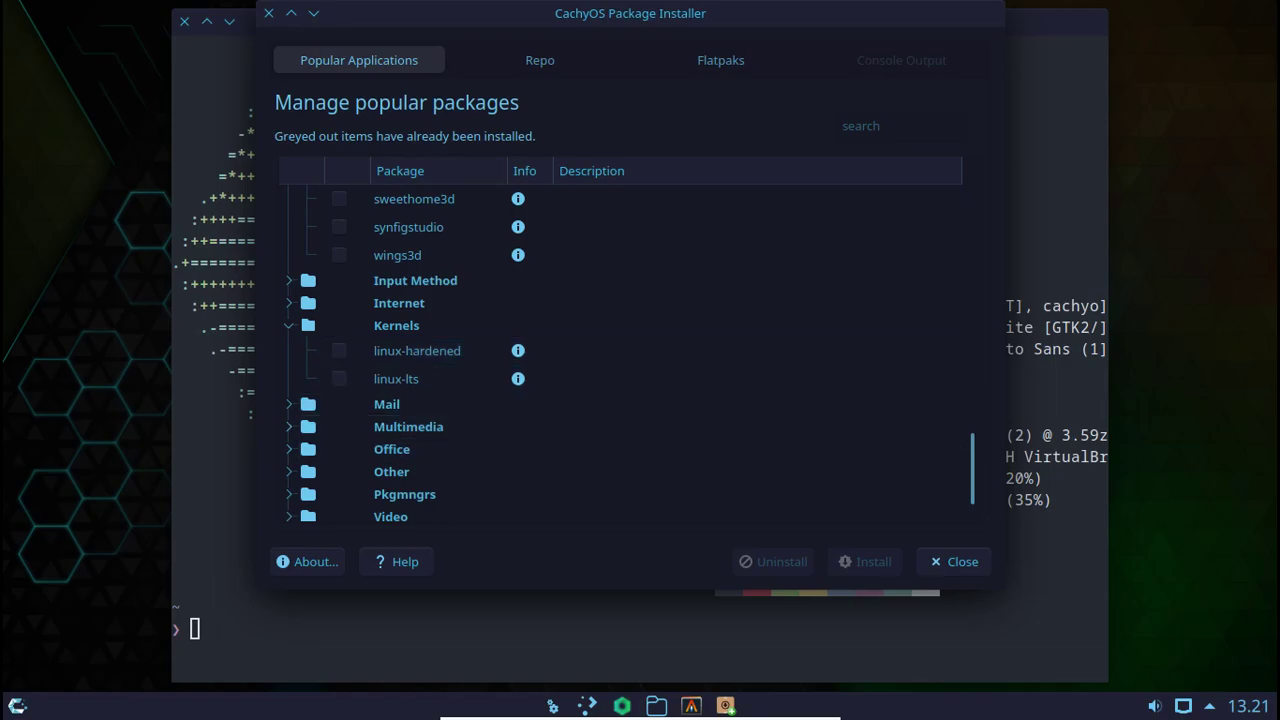
Expand and scroll the Multimedia, Office and Virtualization package categories.
click(288, 426)
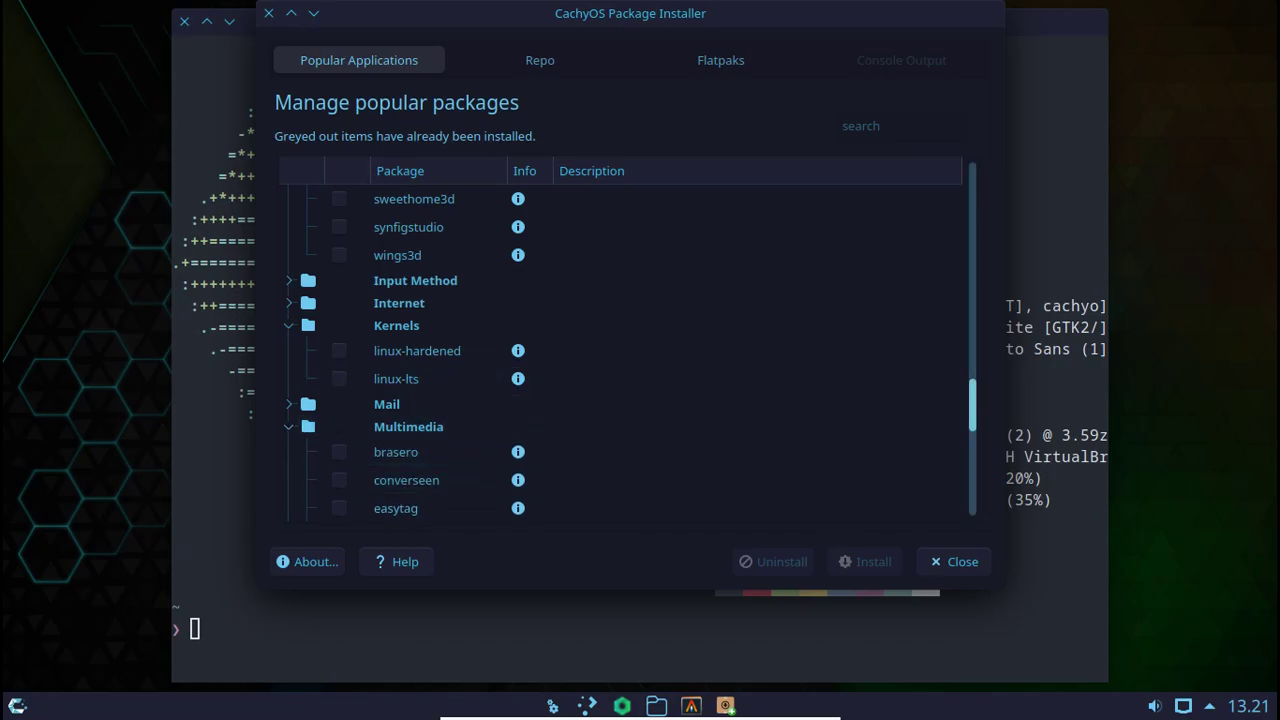
scroll(620, 350, down, 10)
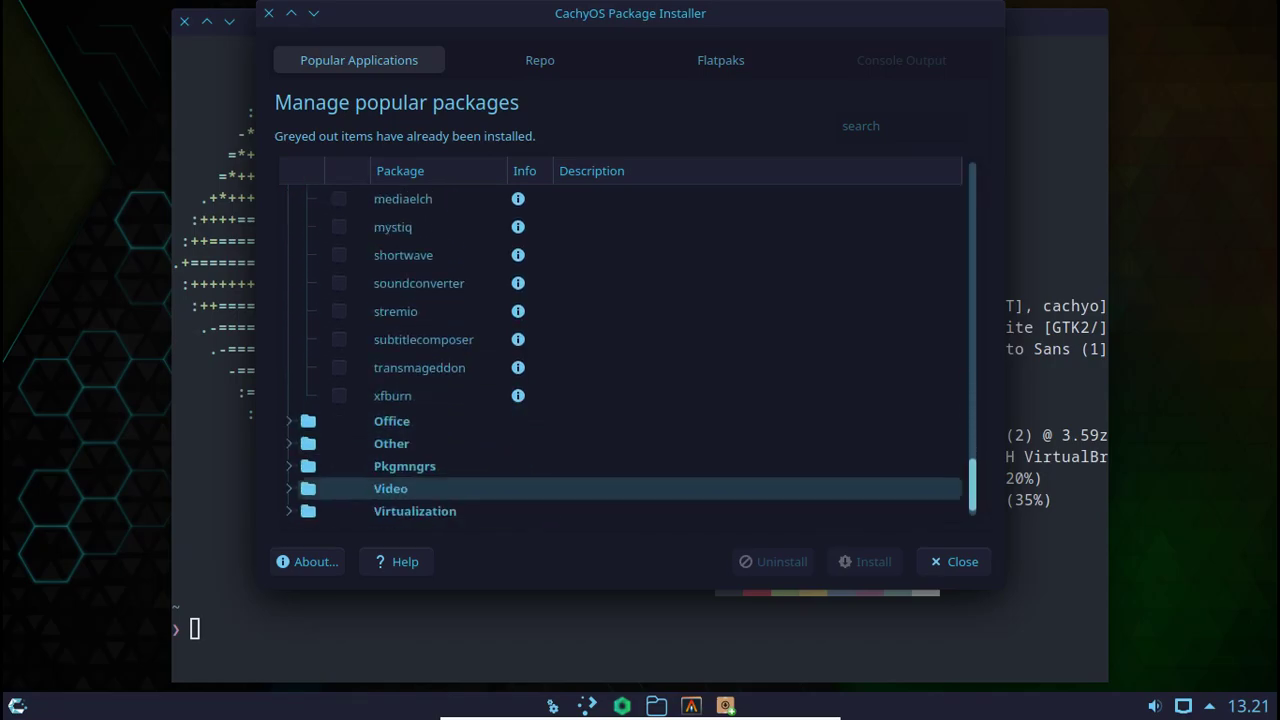
click(288, 393)
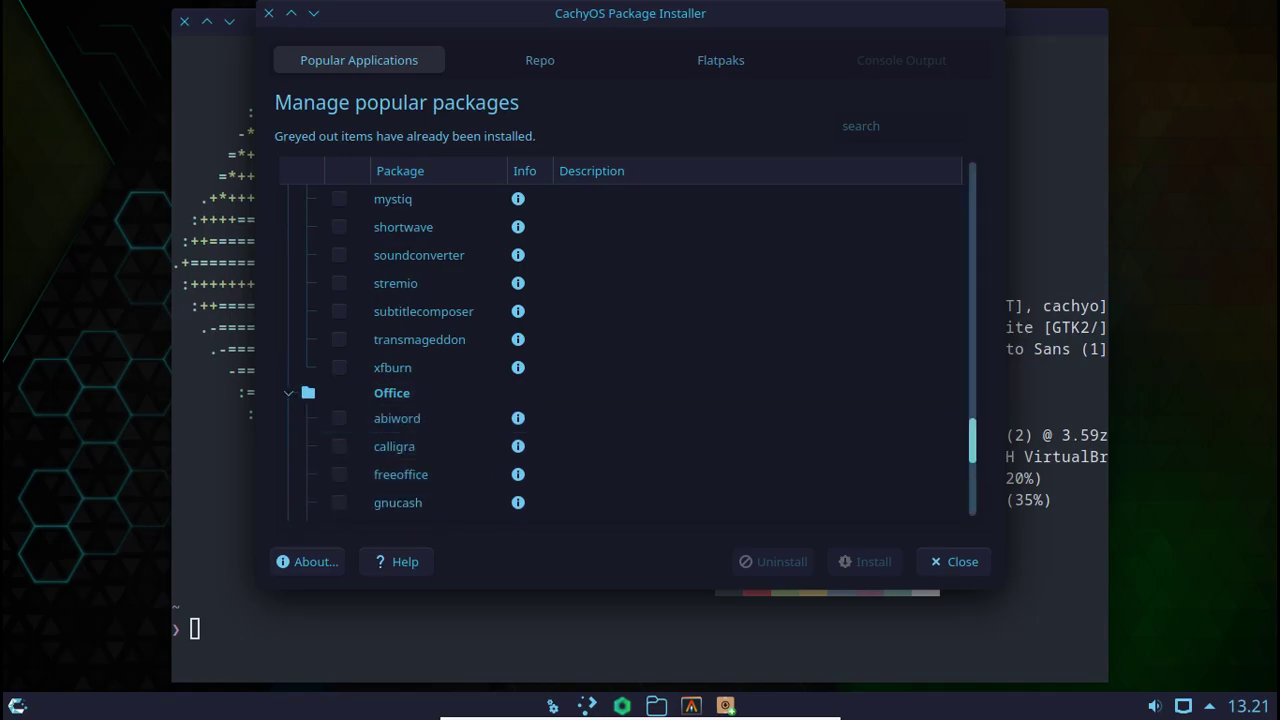
scroll(620, 350, down, 4)
scroll(620, 350, down, 1)
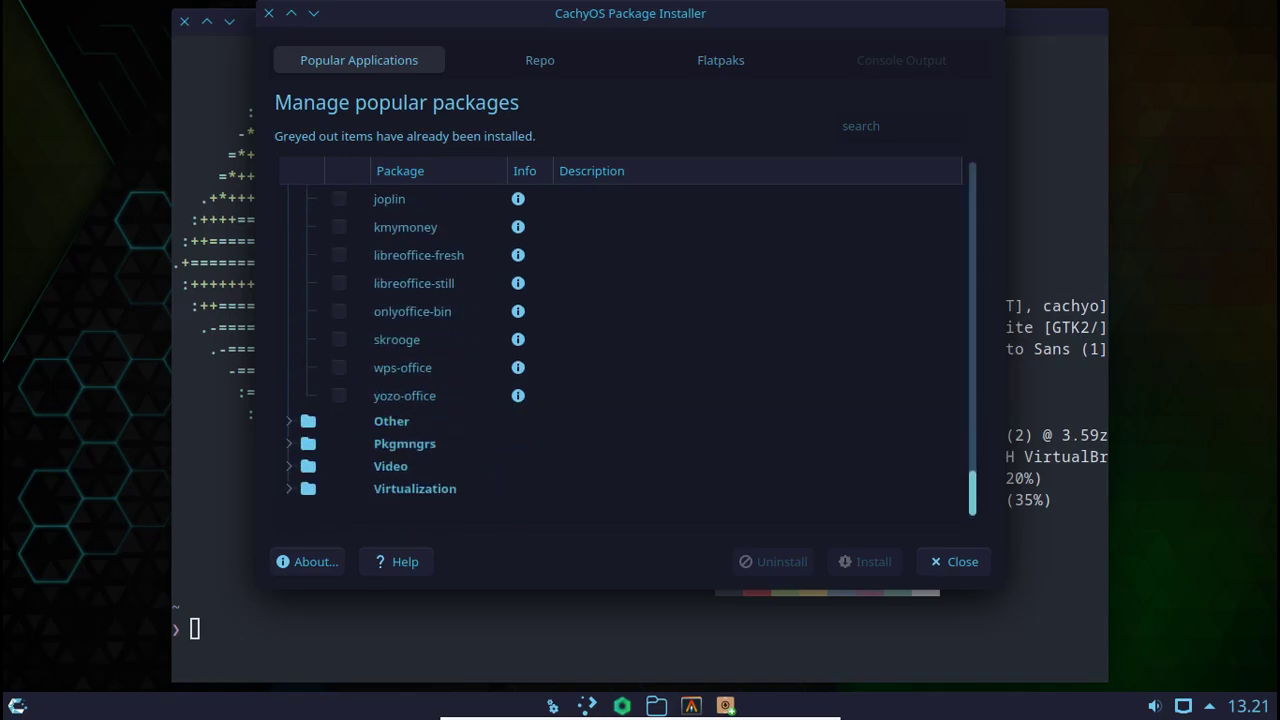
click(289, 488)
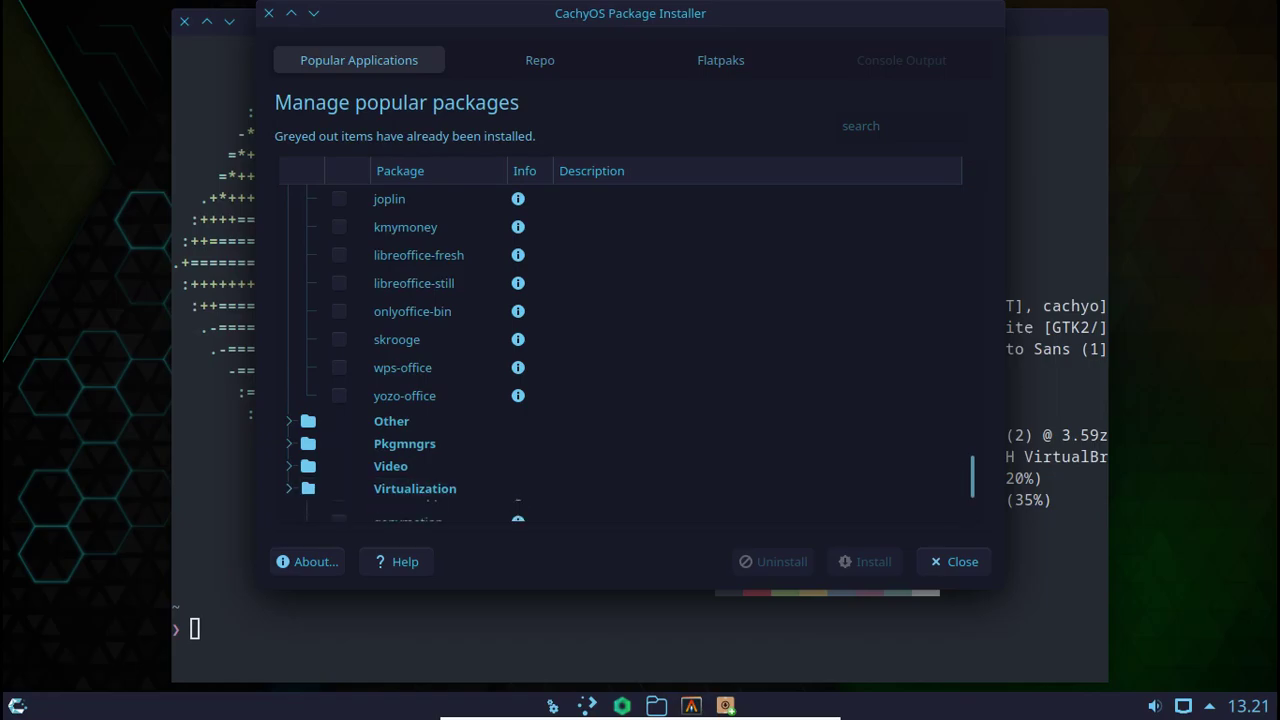
scroll(620, 350, down, 2)
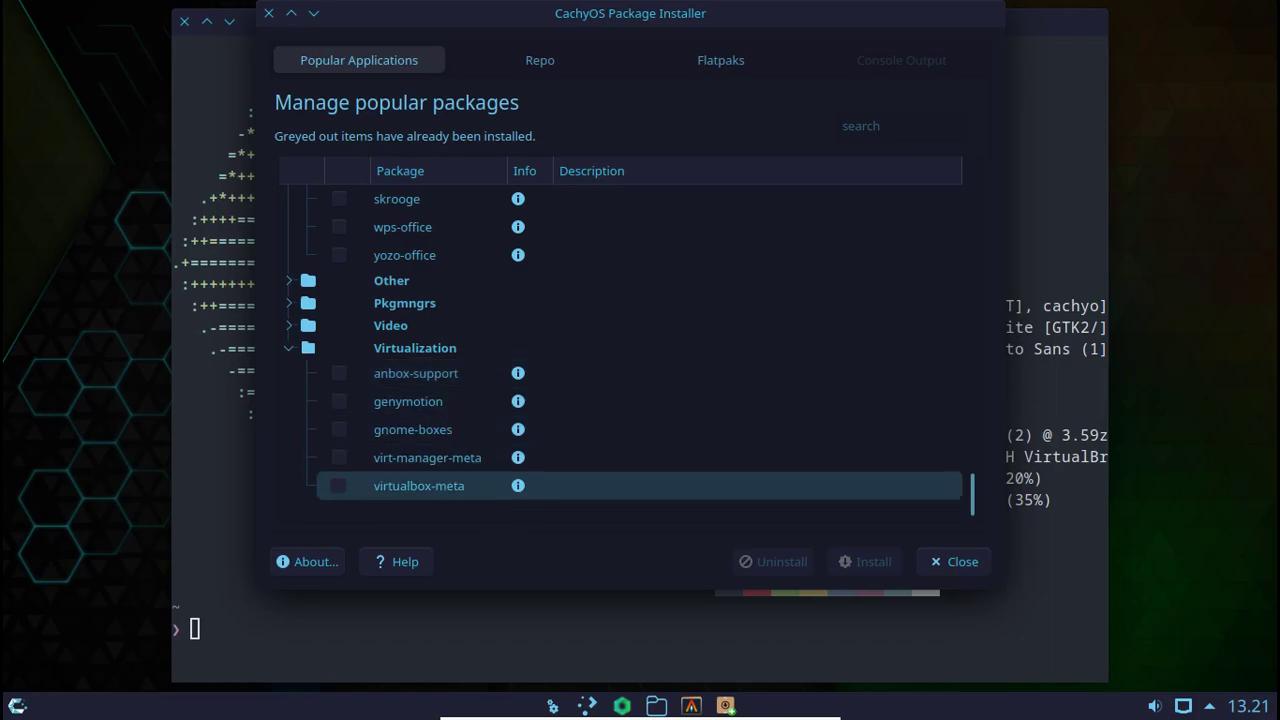
Close the package installer, then launch CachyOS Hello from System apps and close it.
click(954, 561)
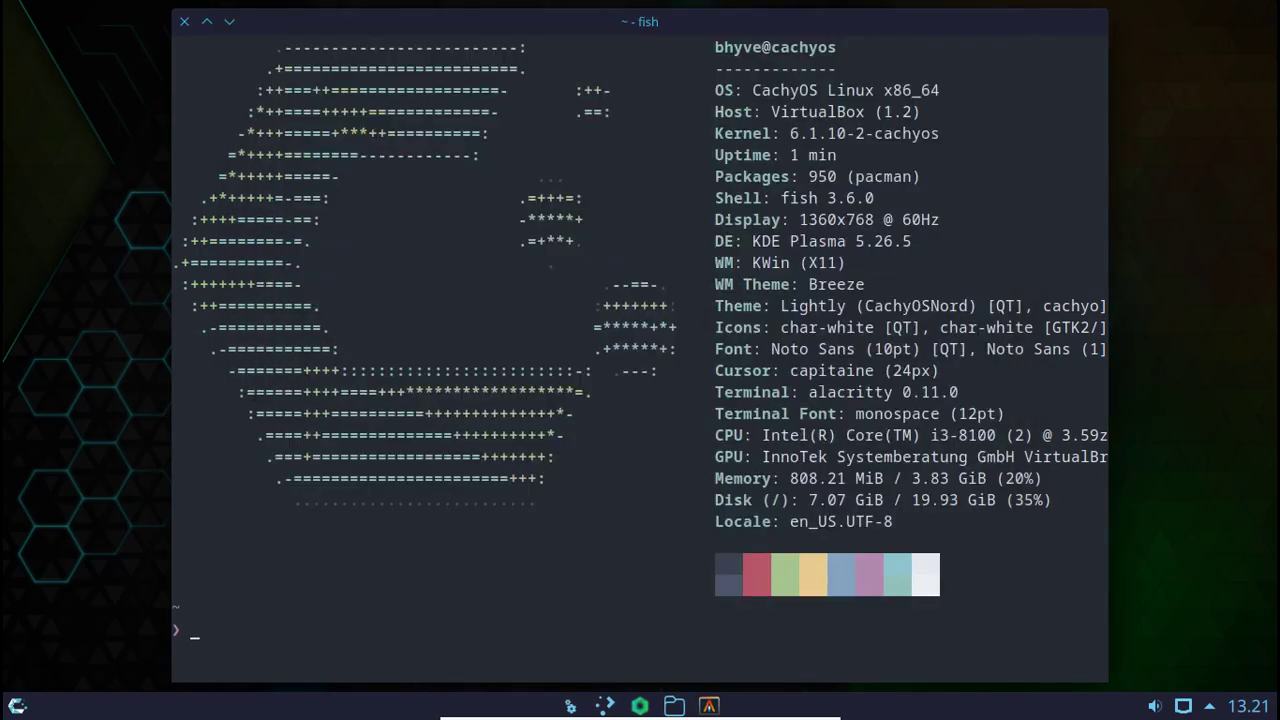
click(17, 705)
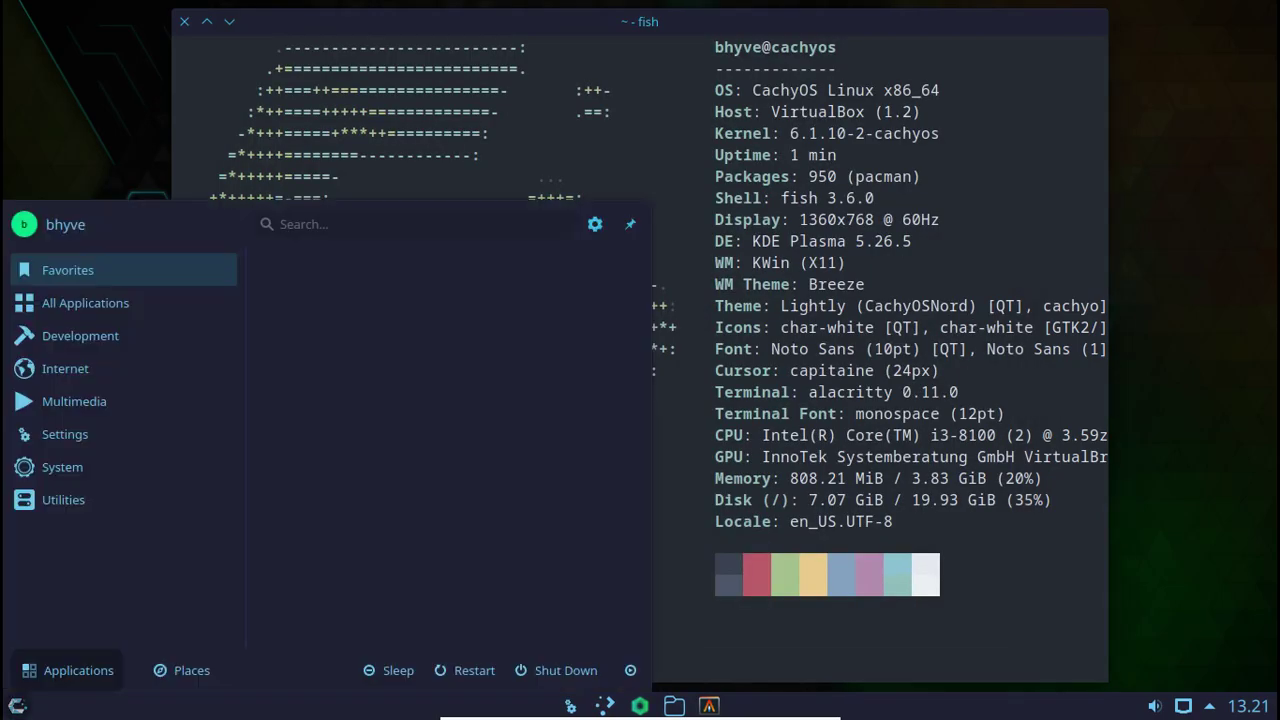
click(63, 500)
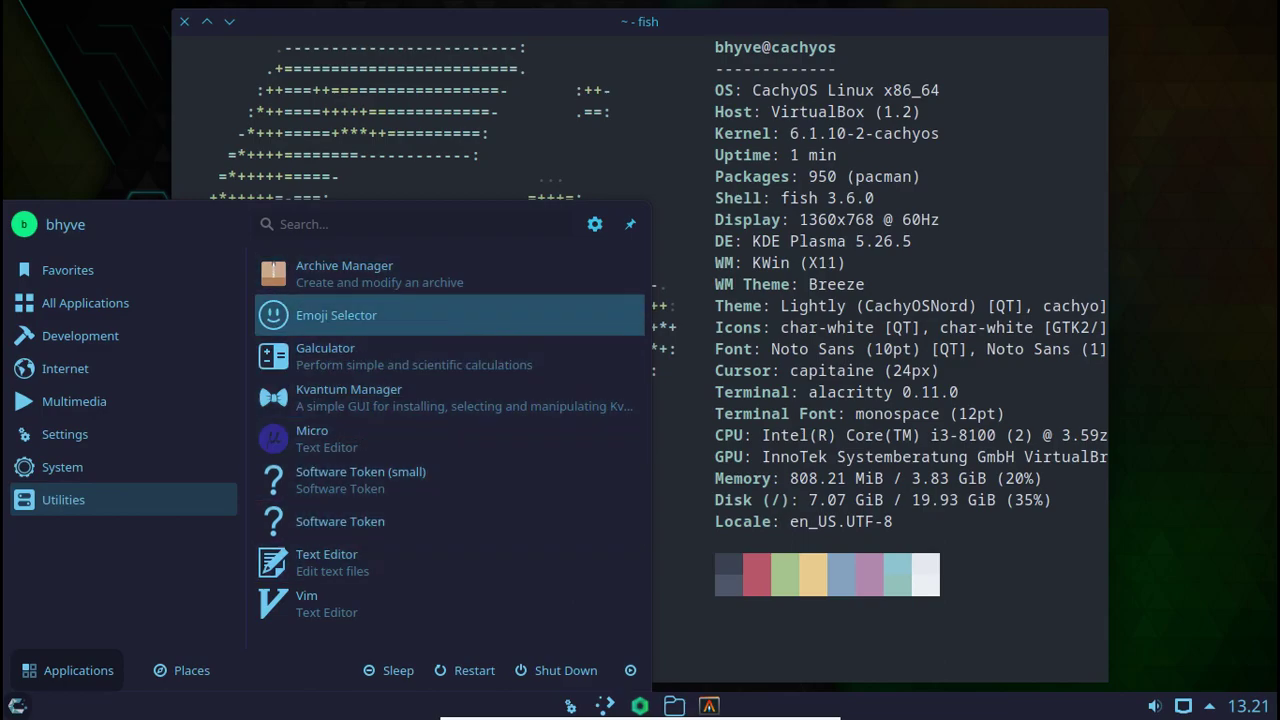
click(62, 467)
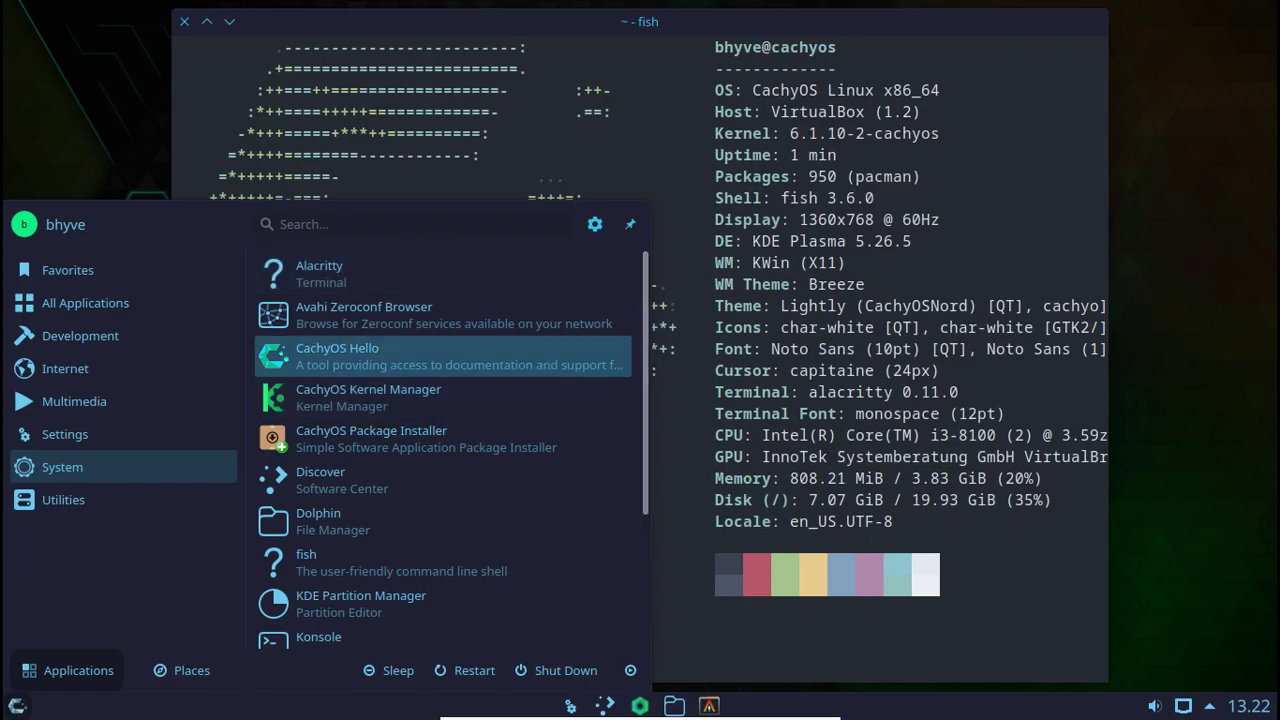
key(Escape)
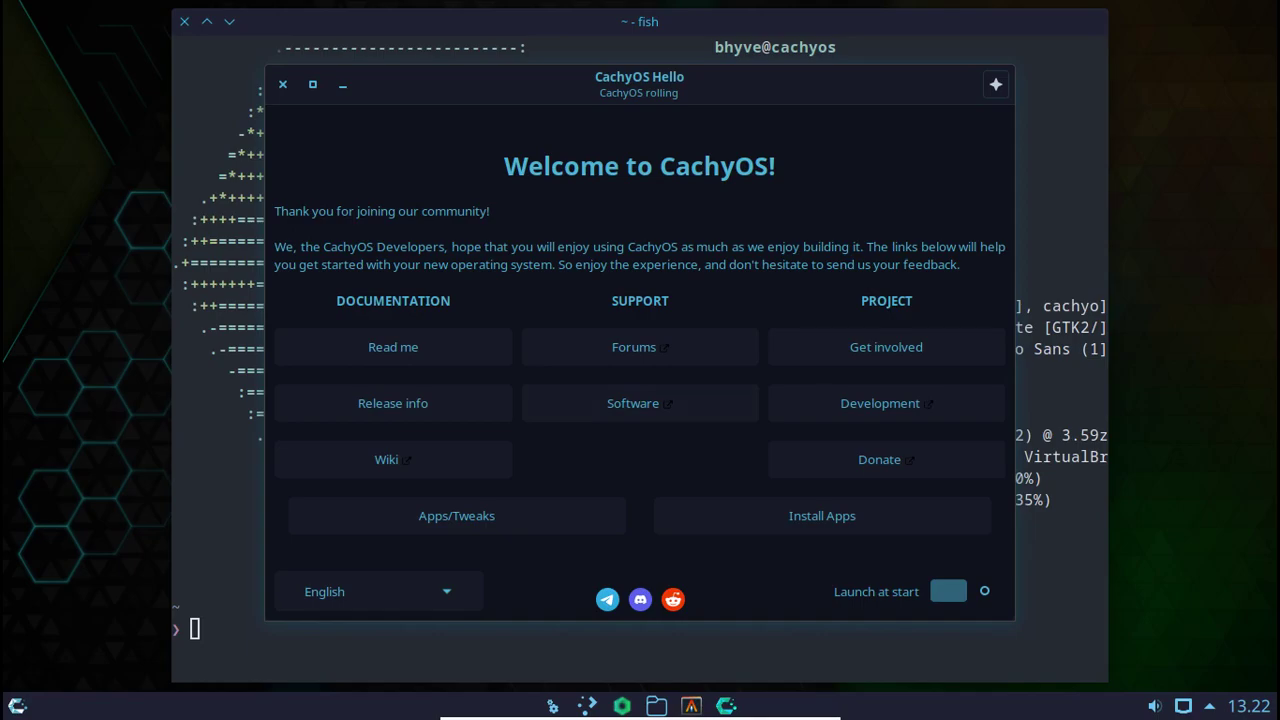
key(alt+F4)
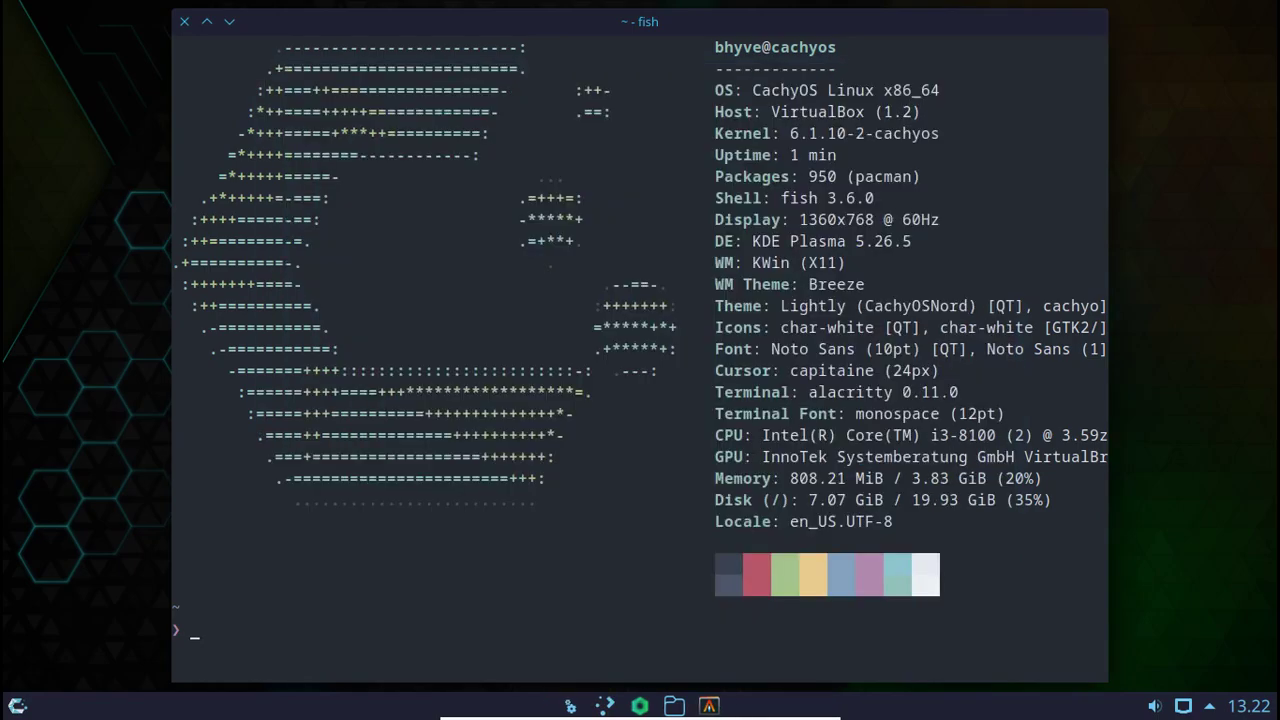
Launch the KSysGuard system monitor from the System apps in the launcher.
click(17, 706)
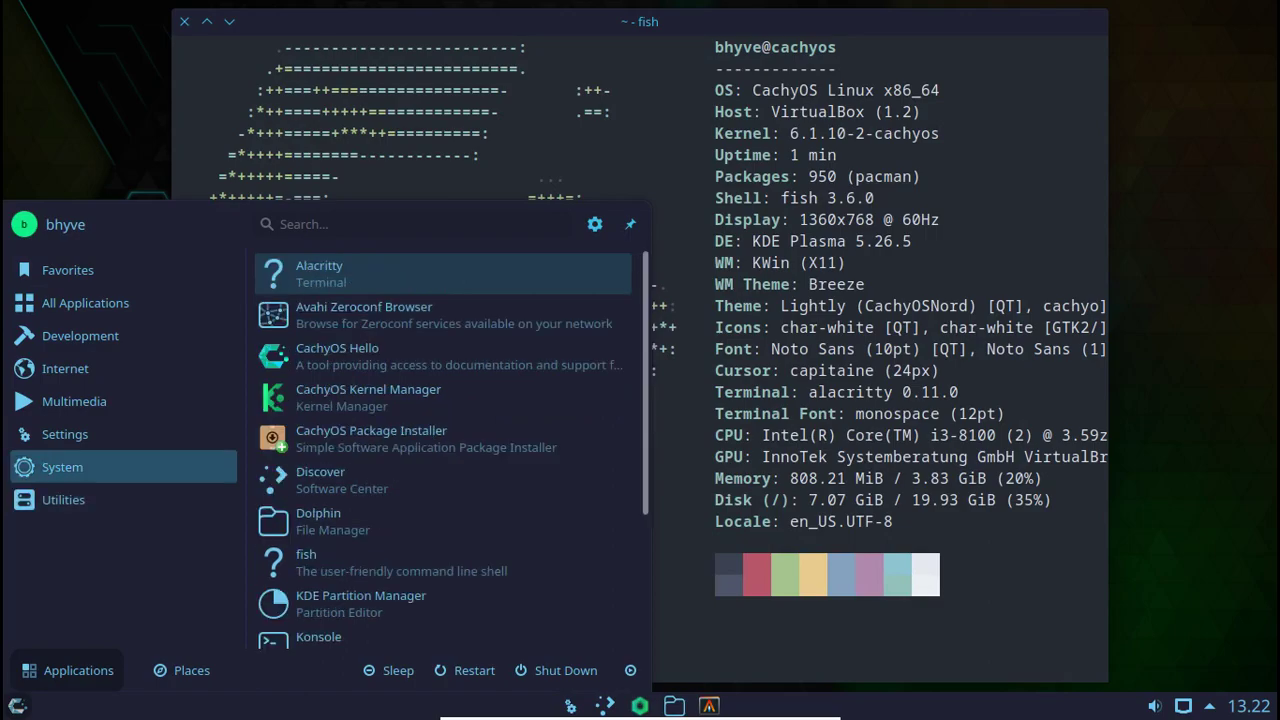
scroll(443, 448, down, 1)
scroll(443, 448, up, 1)
scroll(443, 555, down, 1)
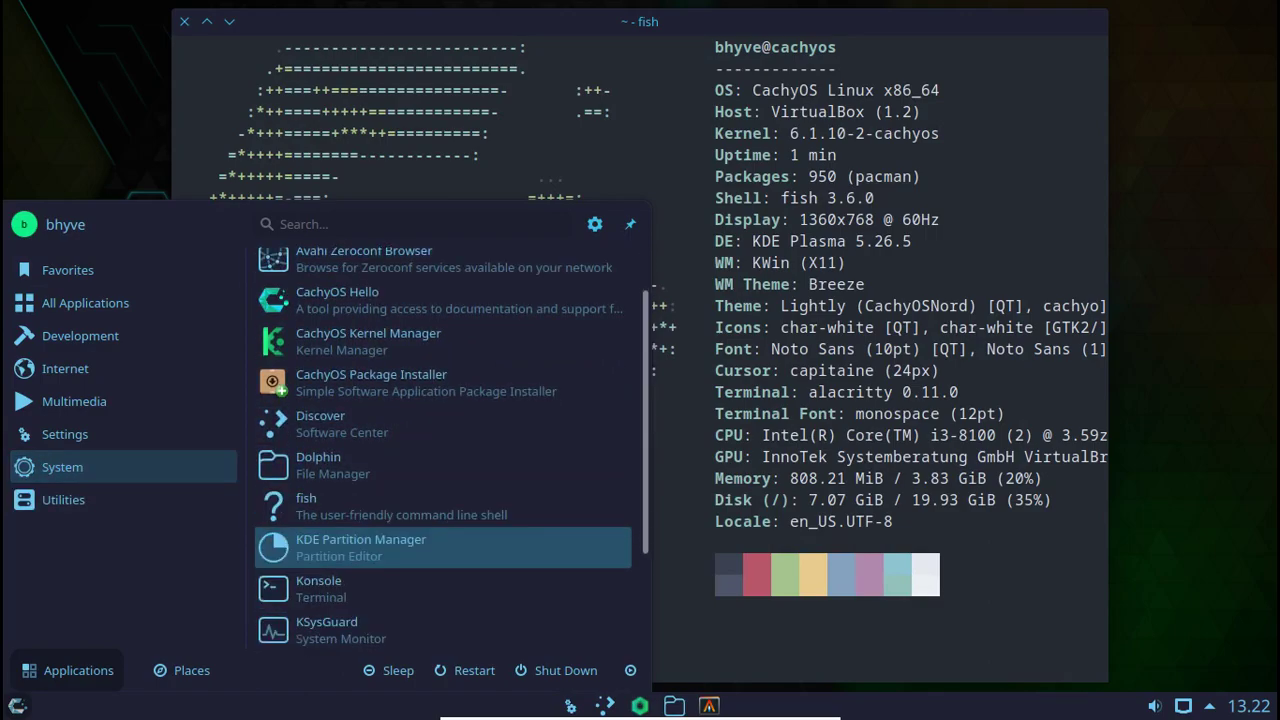
scroll(443, 548, down, 3)
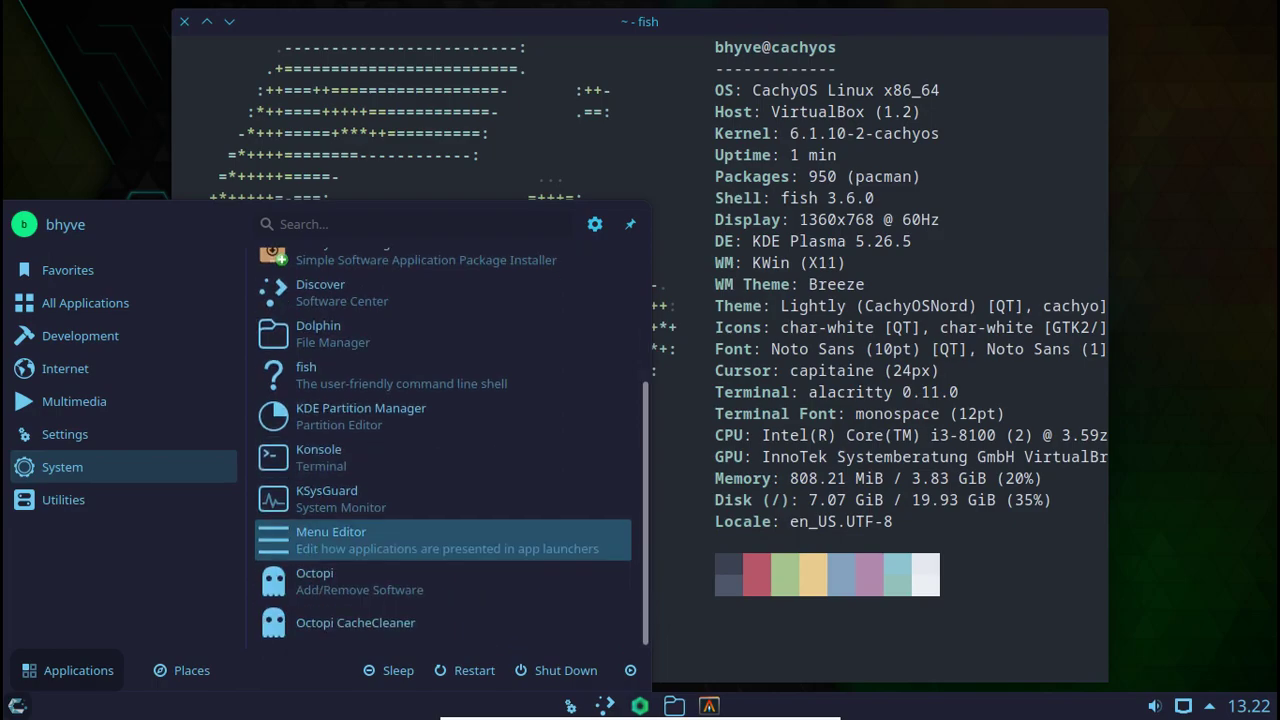
key(Up)
key(Up)
key(Up)
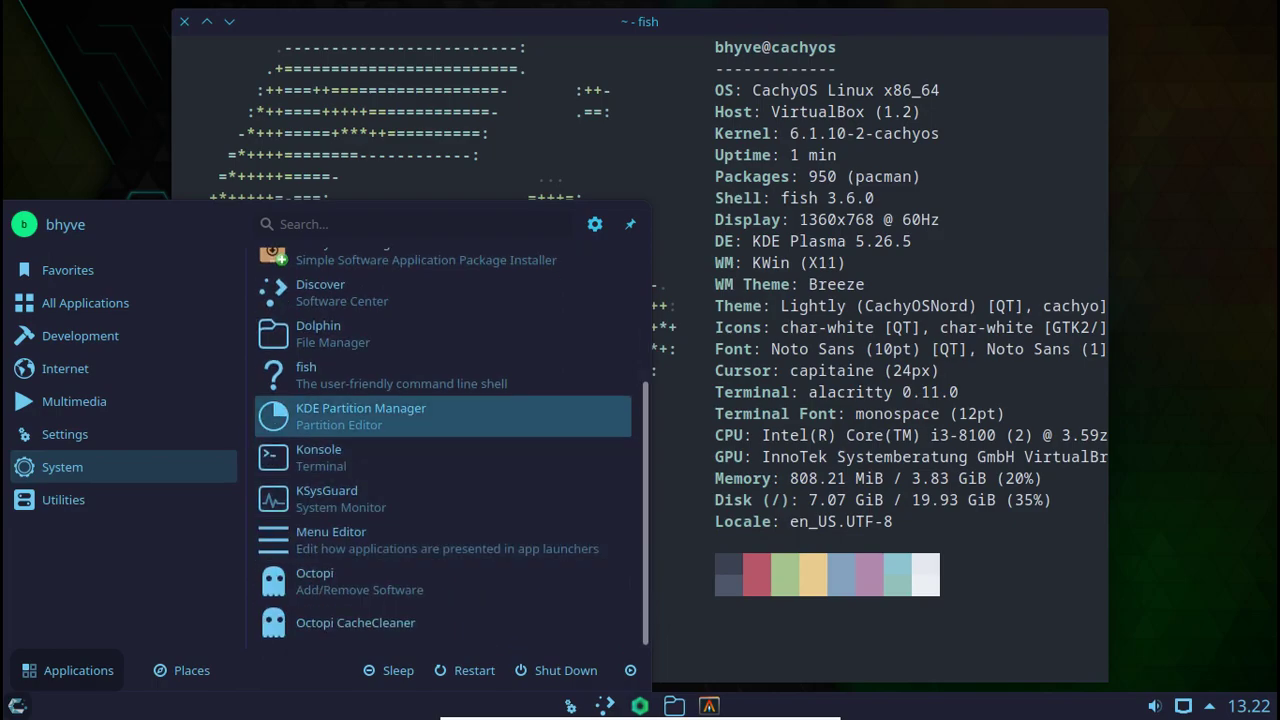
key(Down)
key(Down)
key(Return)
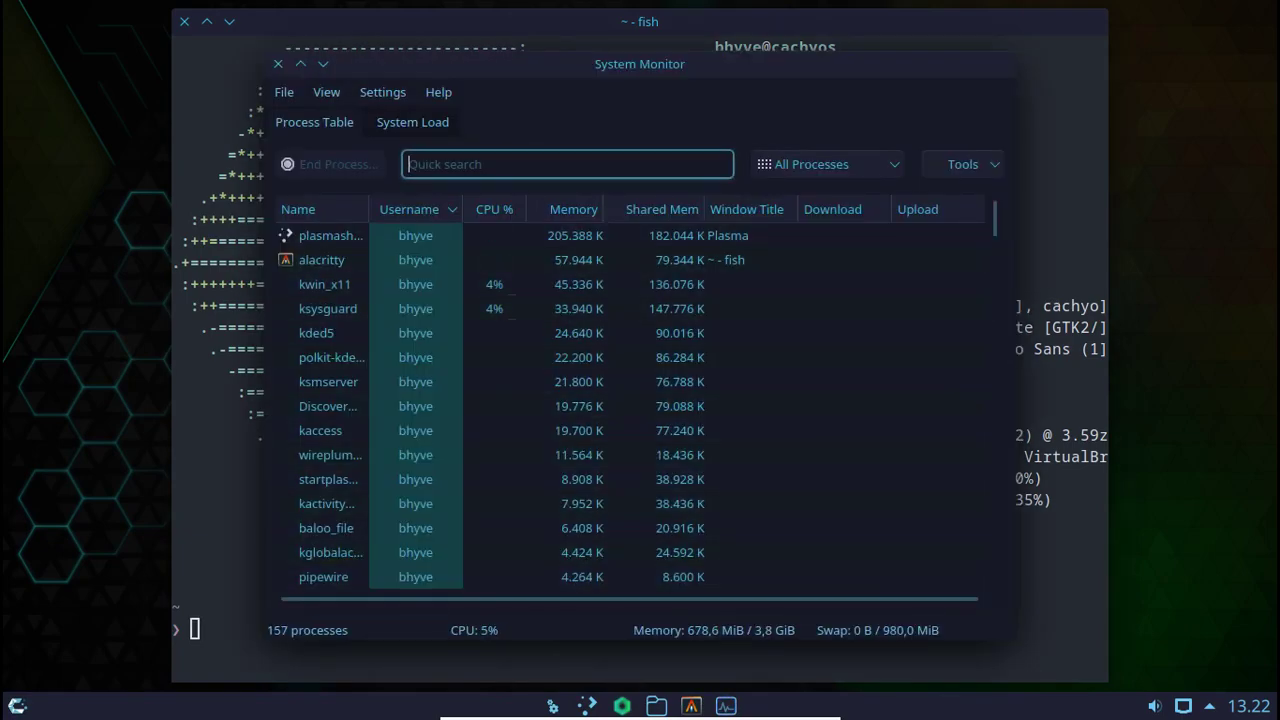
Switch System Monitor to the System Load history graphs.
key(ctrl+Tab)
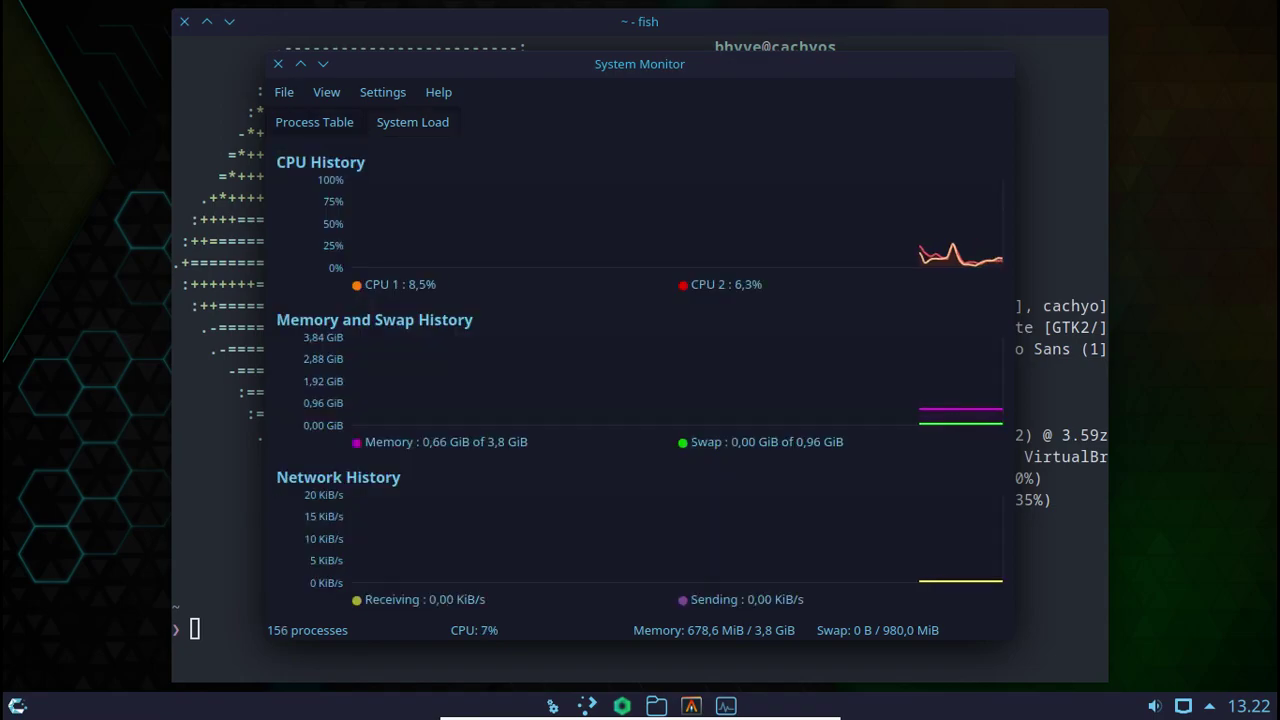
mouse_move(620, 396)
mouse_move(525, 503)
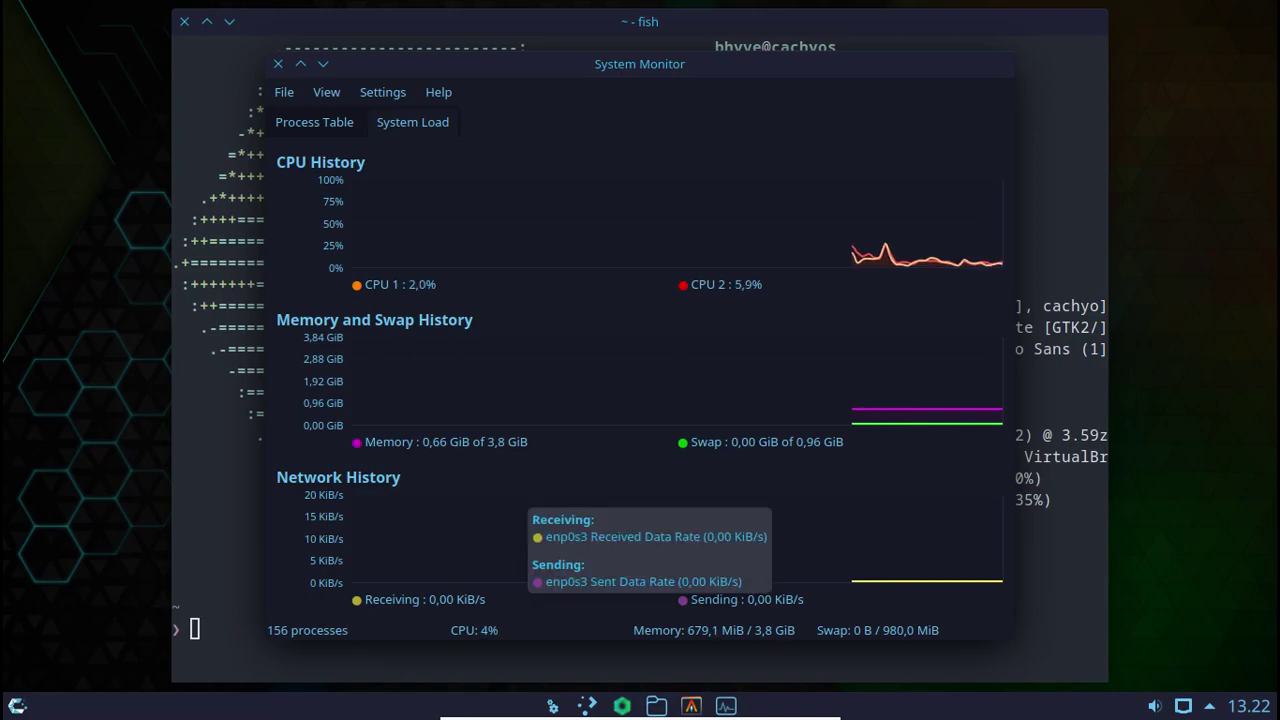
View the About System Monitor box from Help, close it, and quit System Monitor.
click(438, 91)
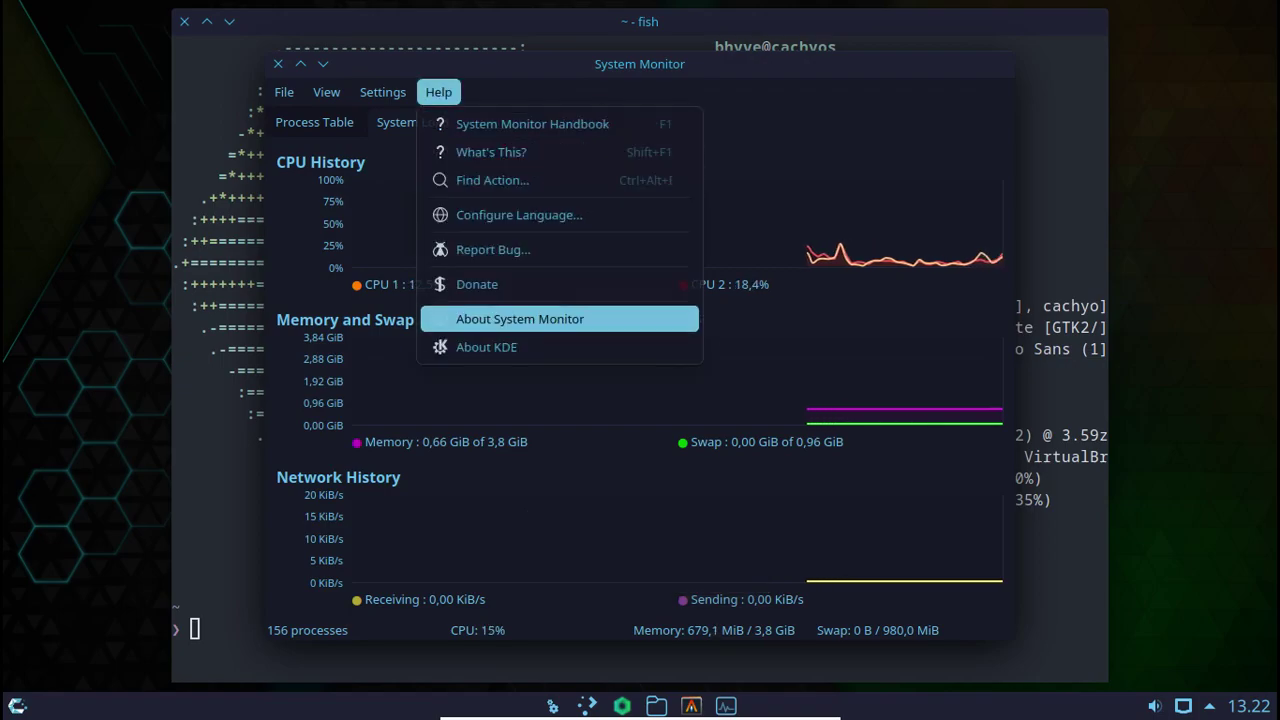
click(519, 318)
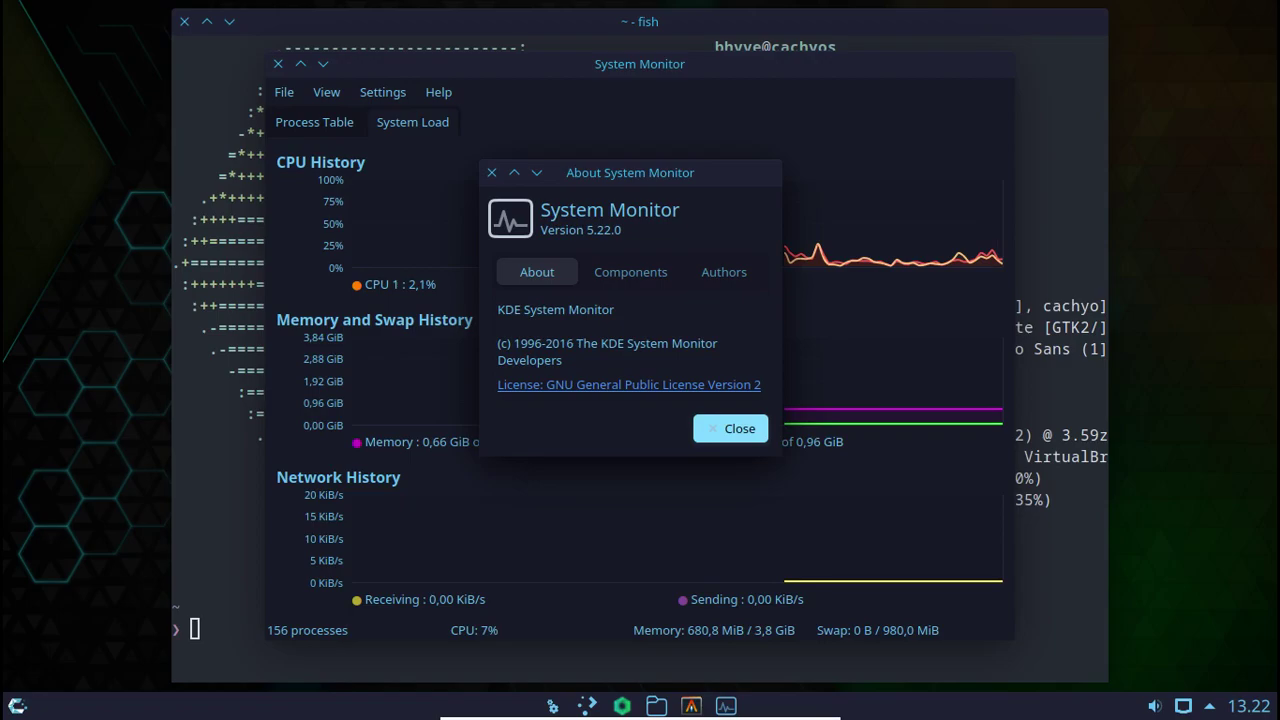
click(735, 428)
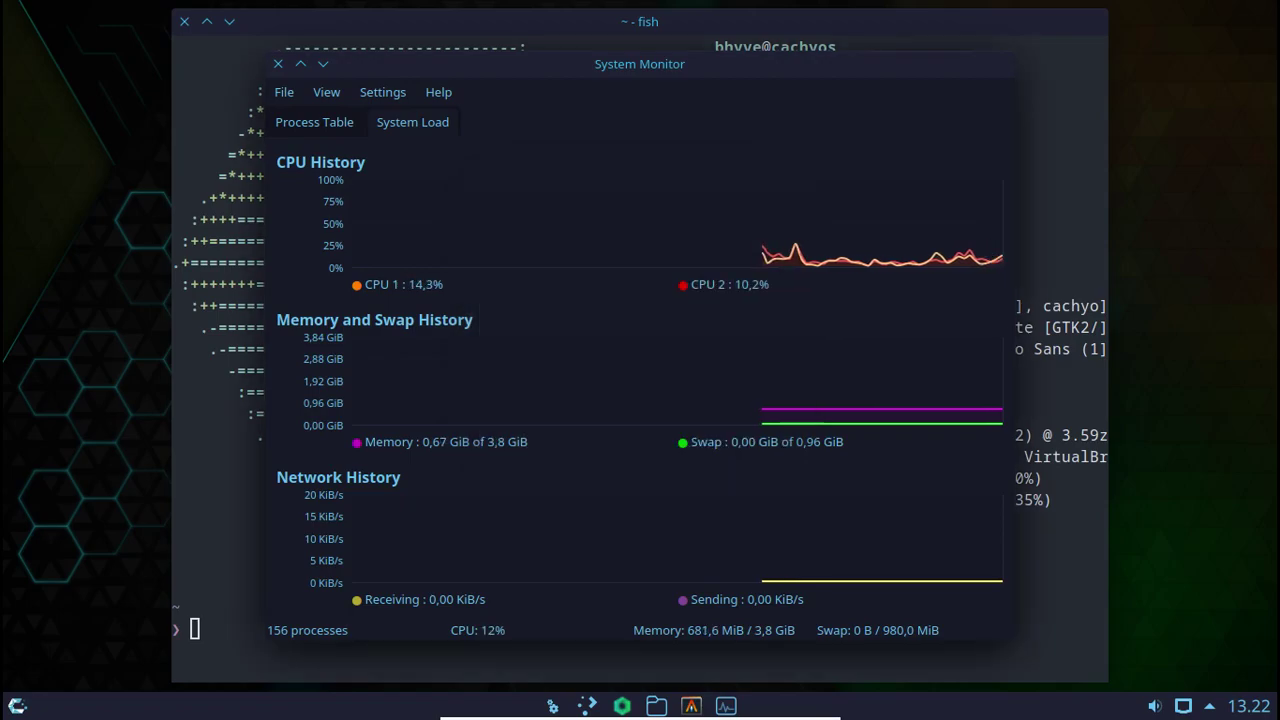
click(278, 63)
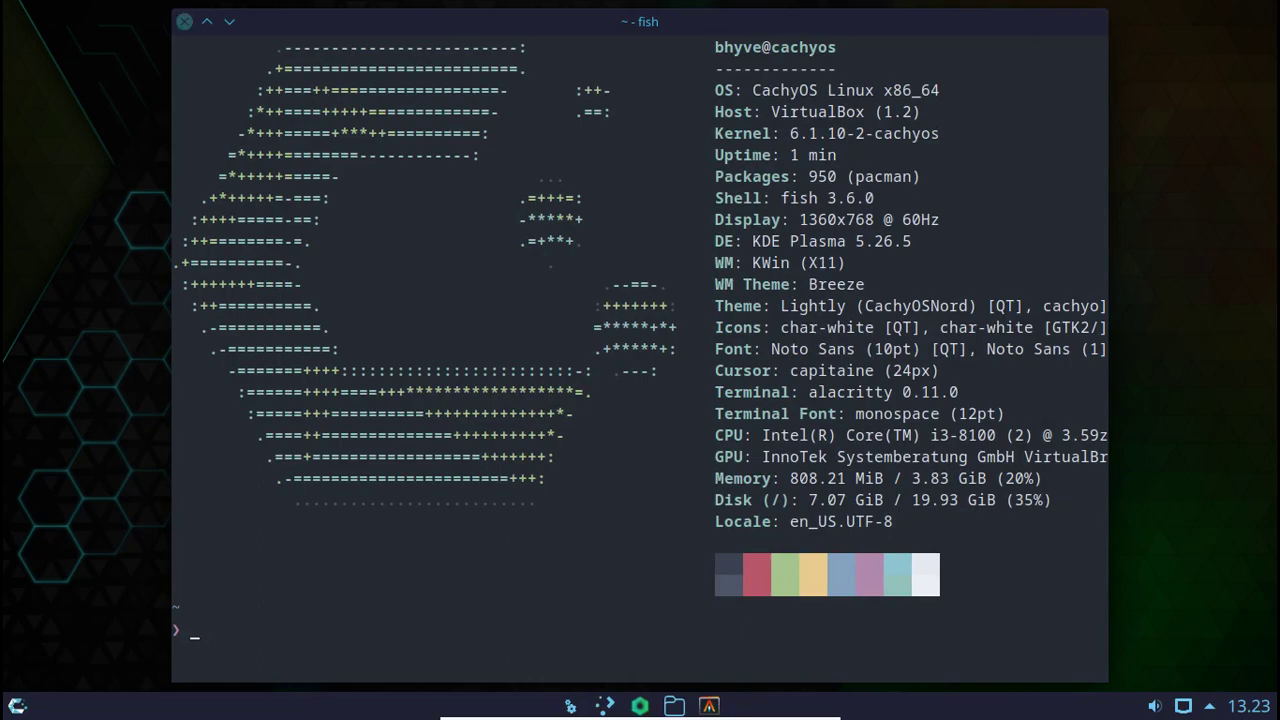
Close the terminal, launch Dolphin on the Home folder, and check its main menu.
click(184, 21)
click(692, 706)
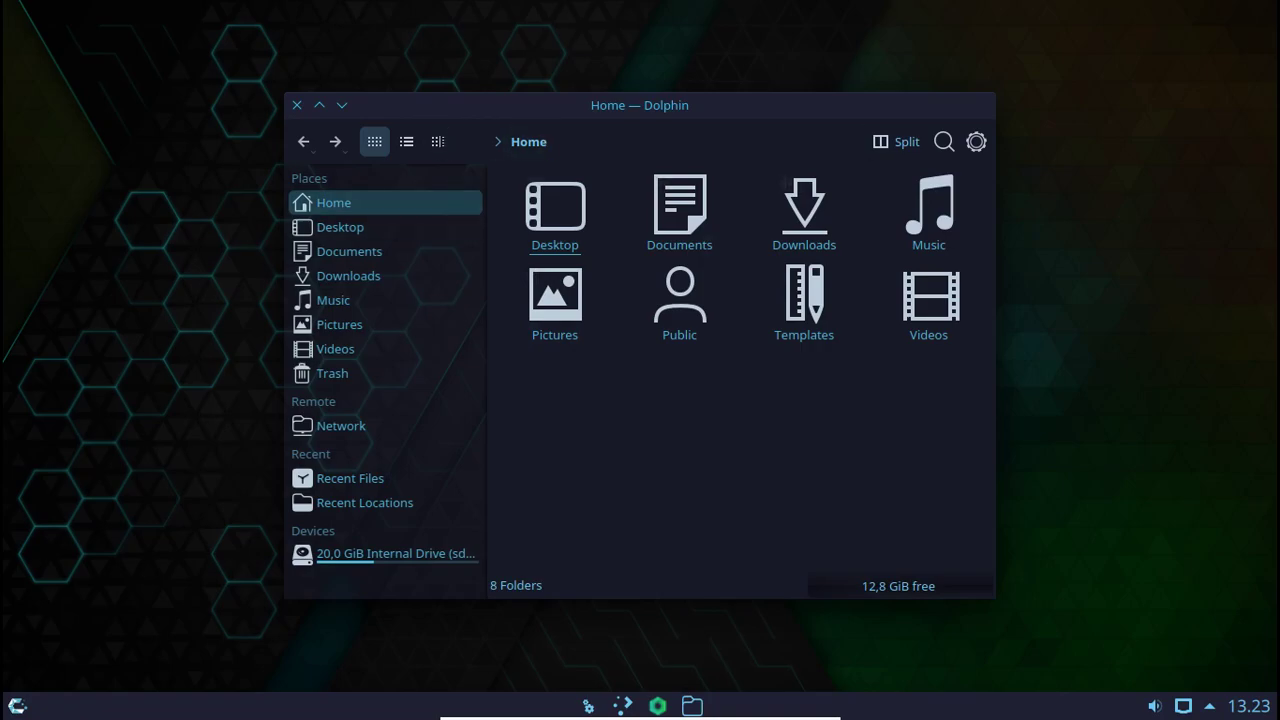
click(976, 141)
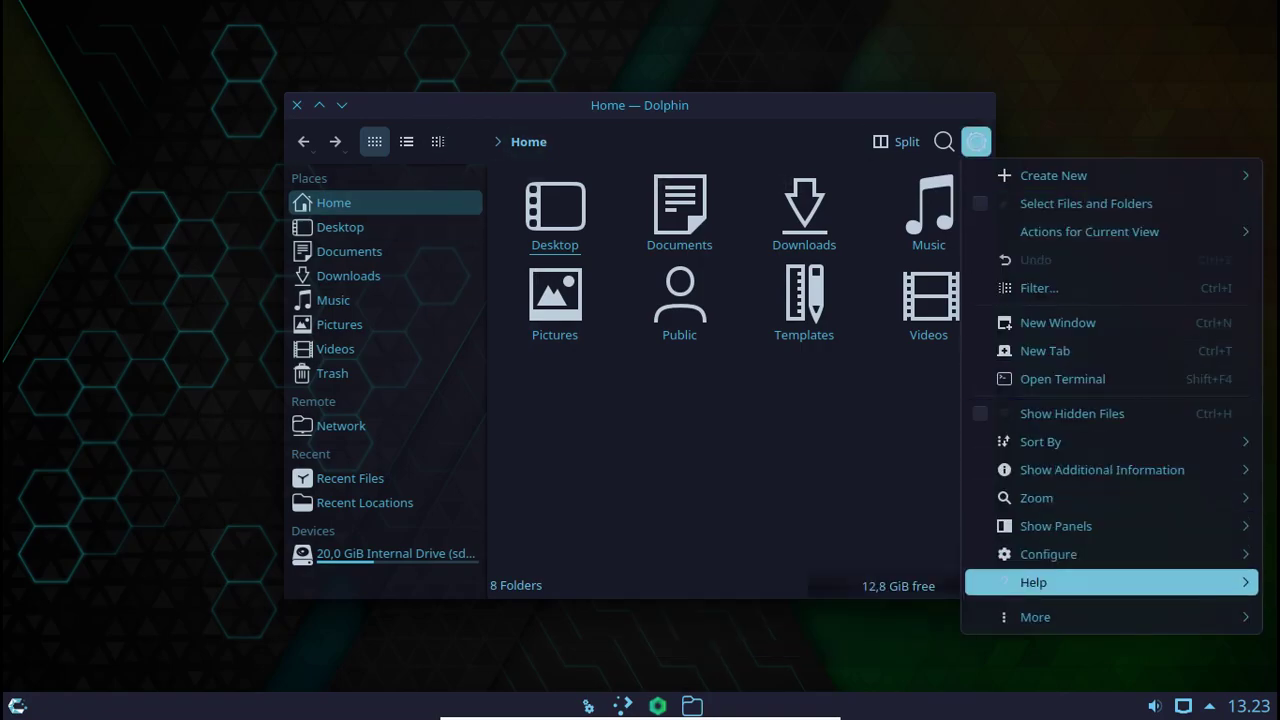
mouse_move(1035, 617)
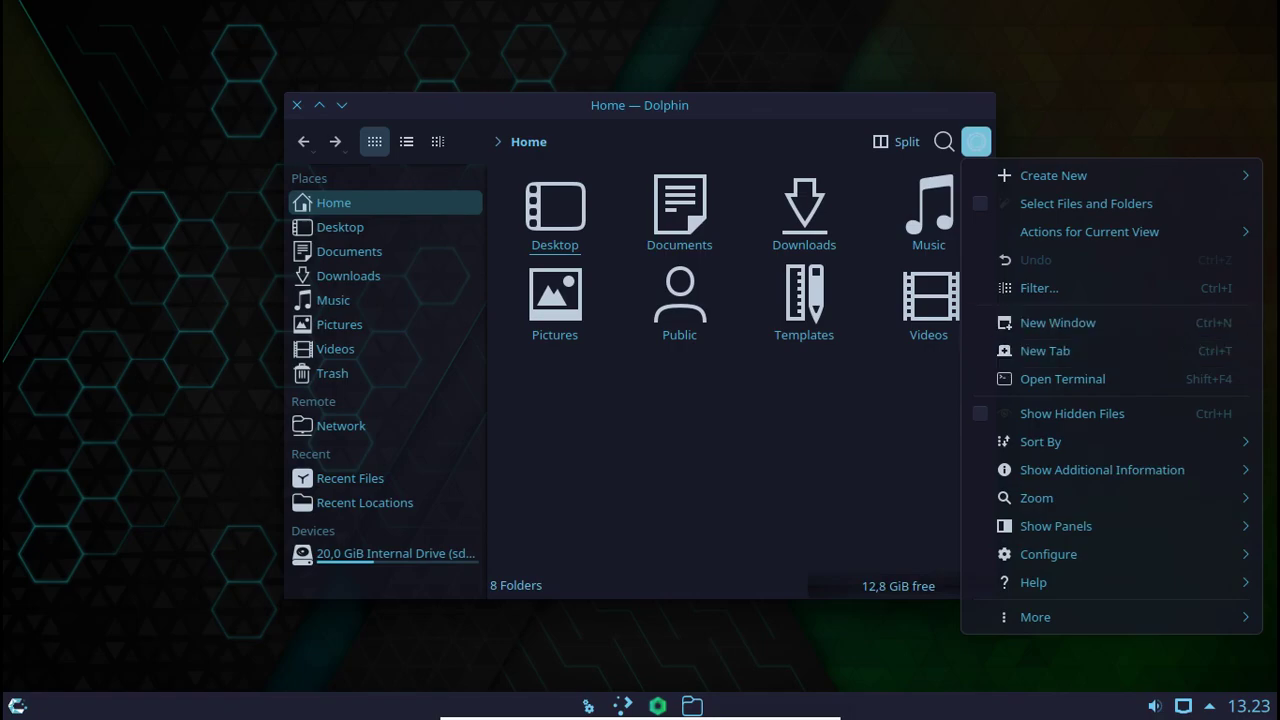
key(Escape)
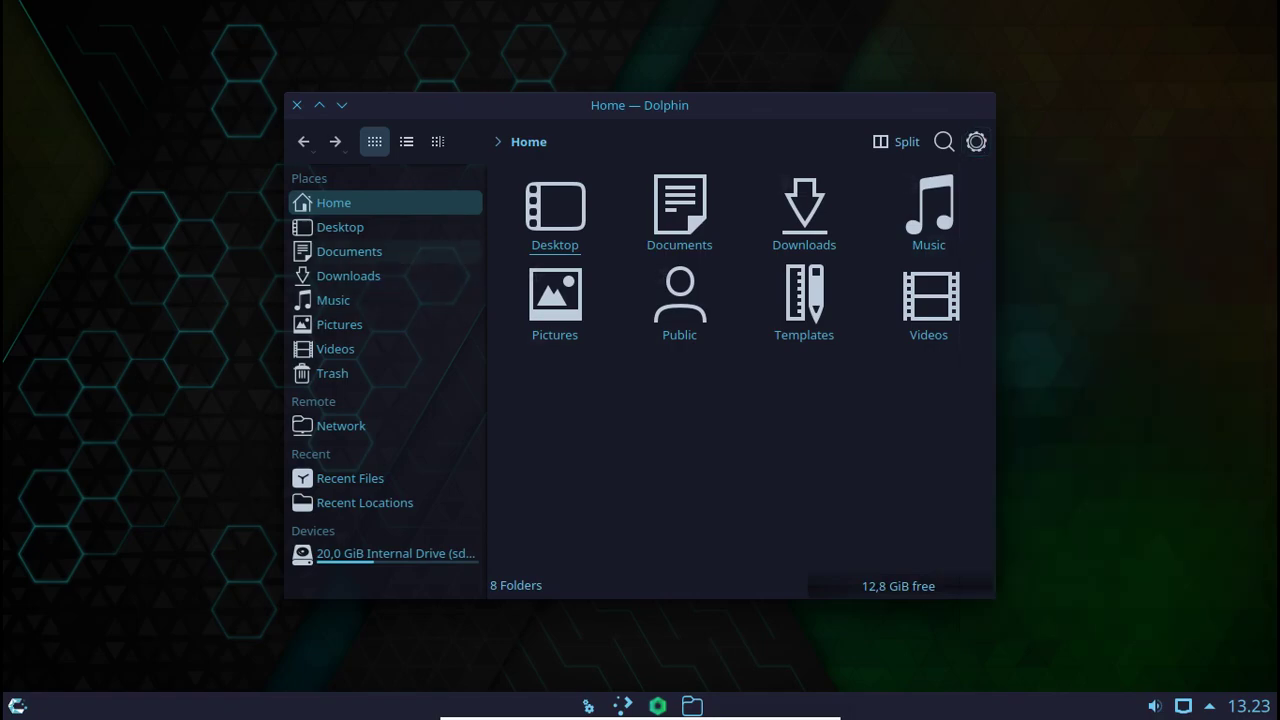
Browse Desktop and the Places folders down to Trash, then quit Dolphin.
click(340, 227)
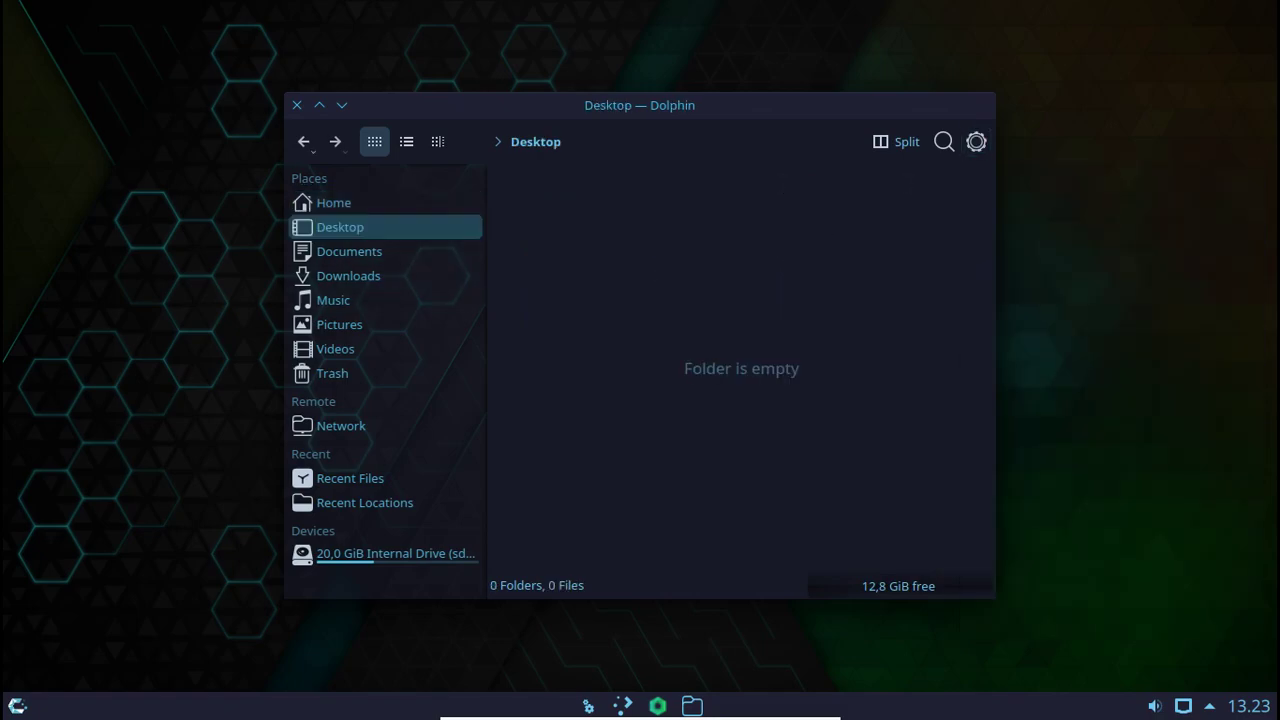
key(Down)
key(Down)
key(Down)
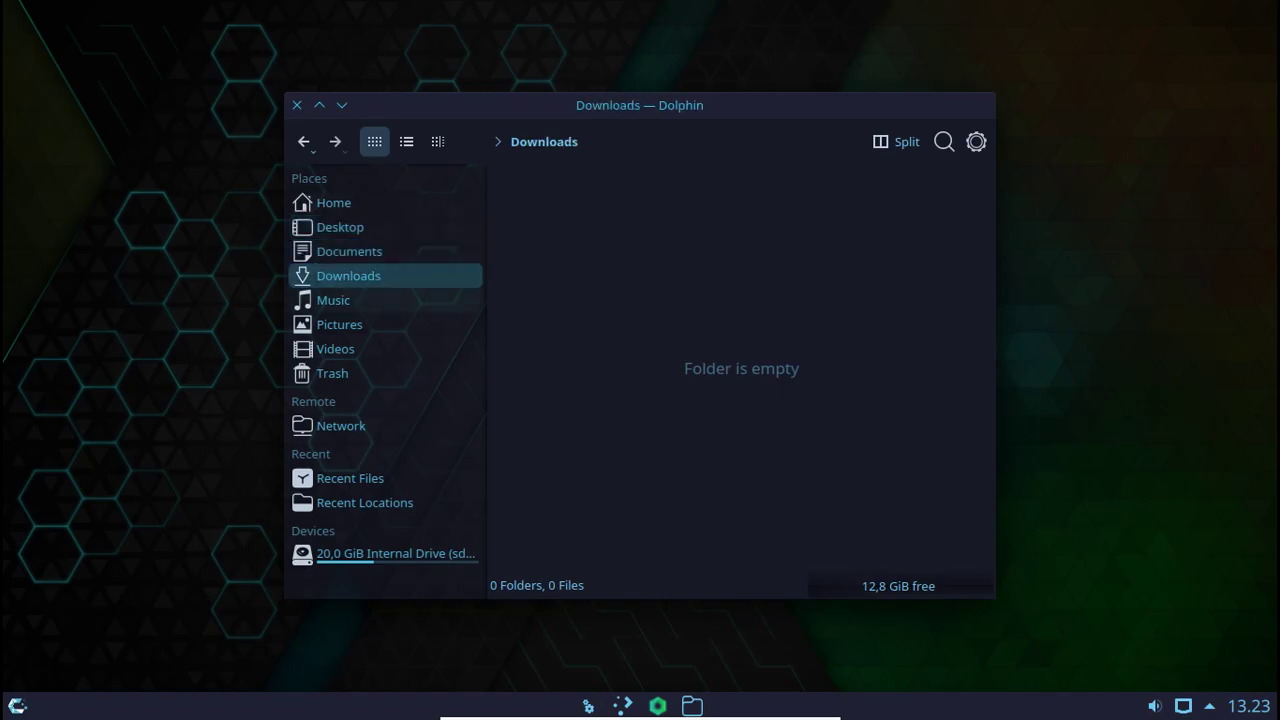
key(Down)
key(Down)
key(Down)
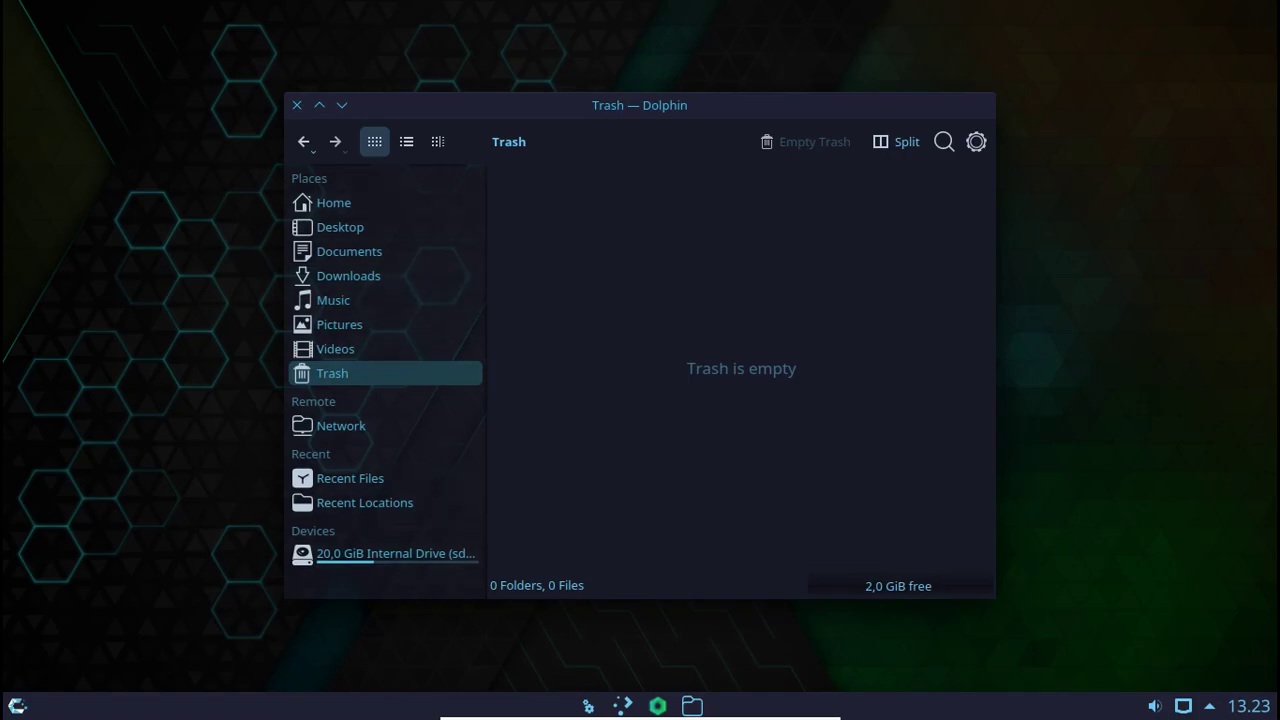
key(ctrl+q)
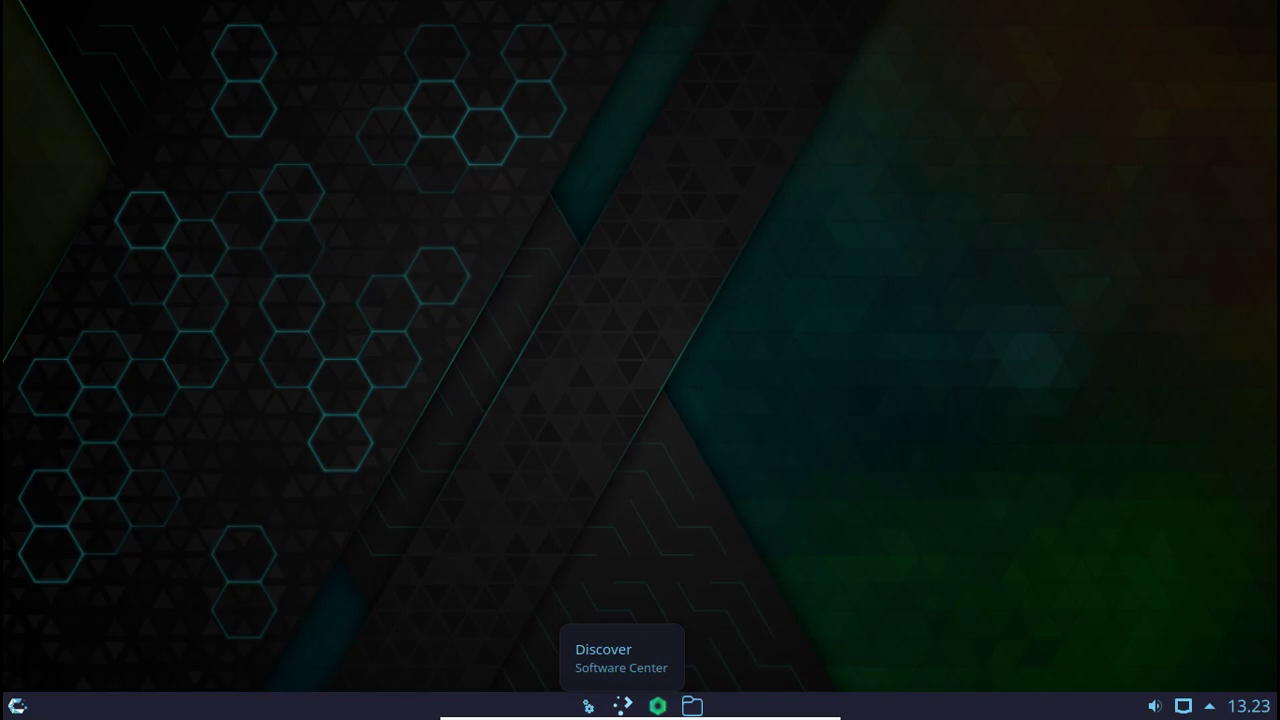
click(622, 706)
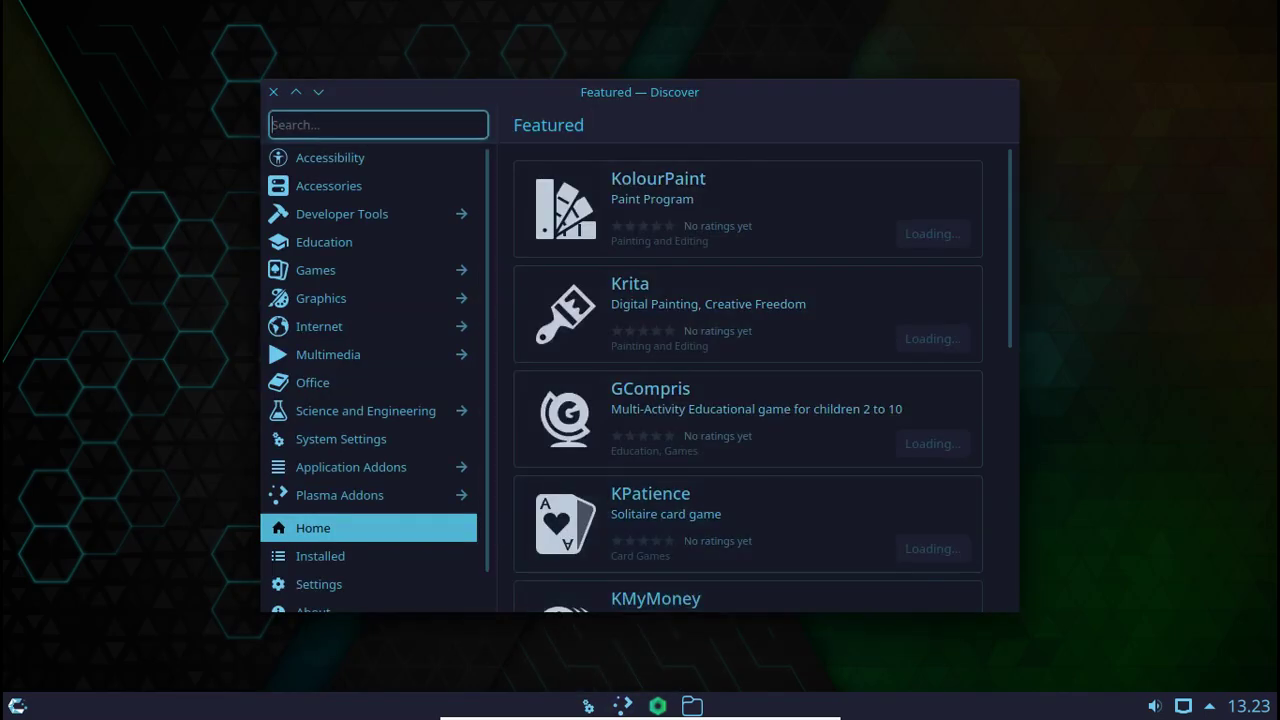
scroll(748, 380, down, 4)
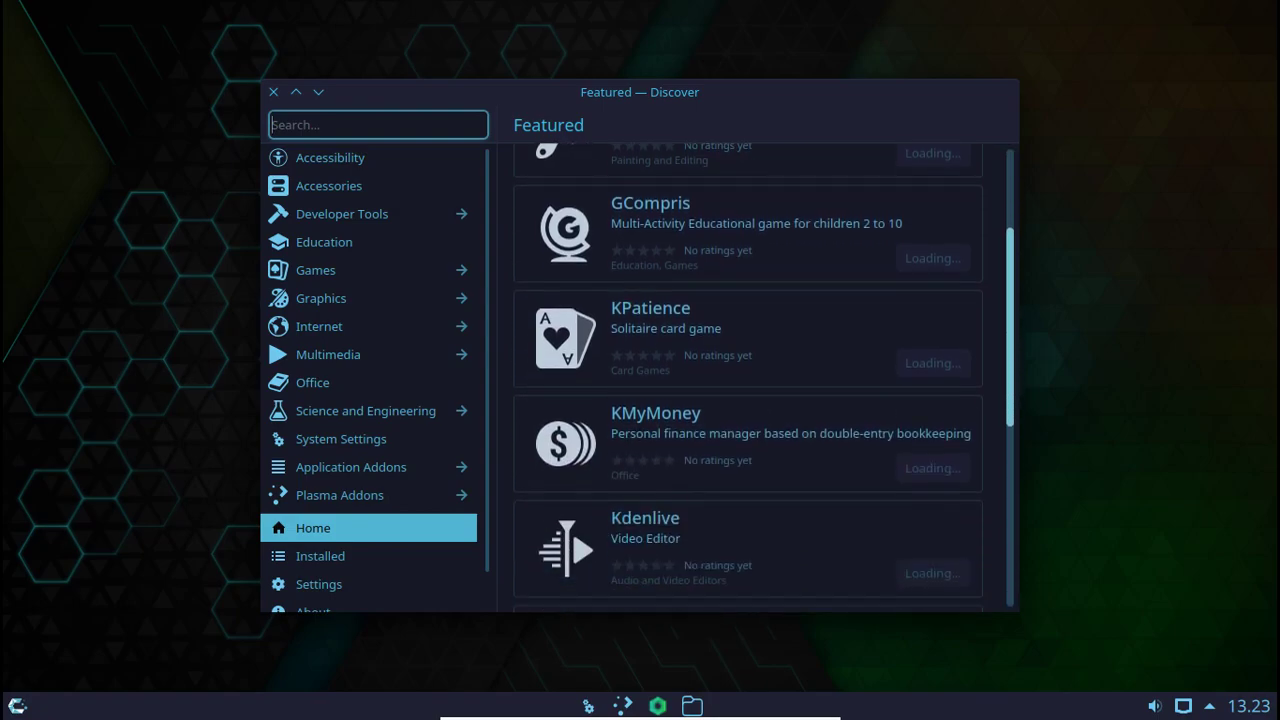
scroll(370, 380, down, 1)
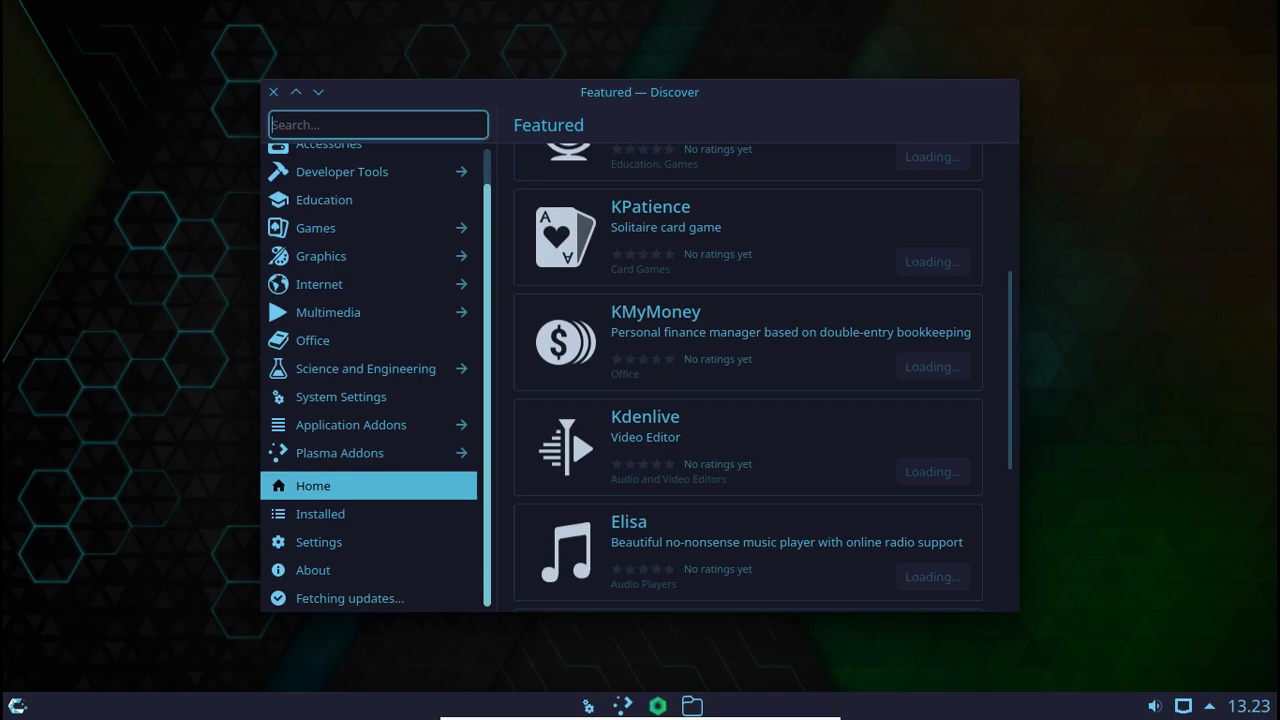
click(369, 570)
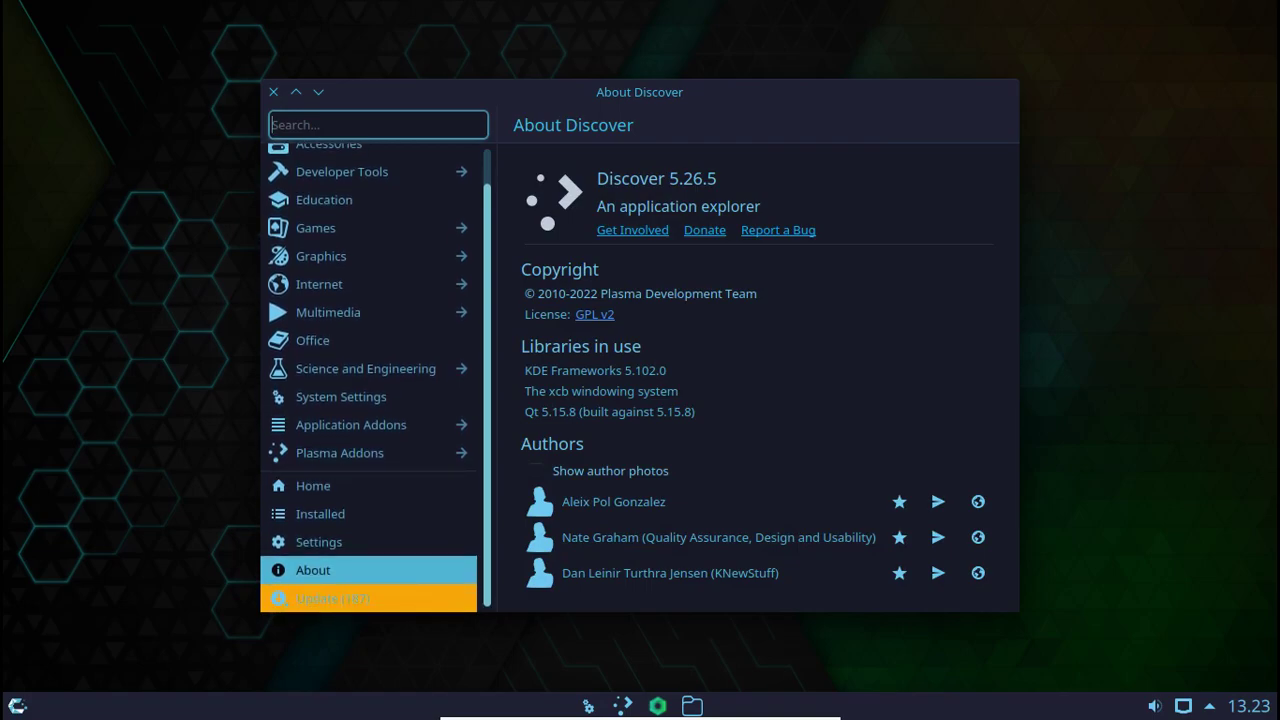
scroll(374, 378, up, 1)
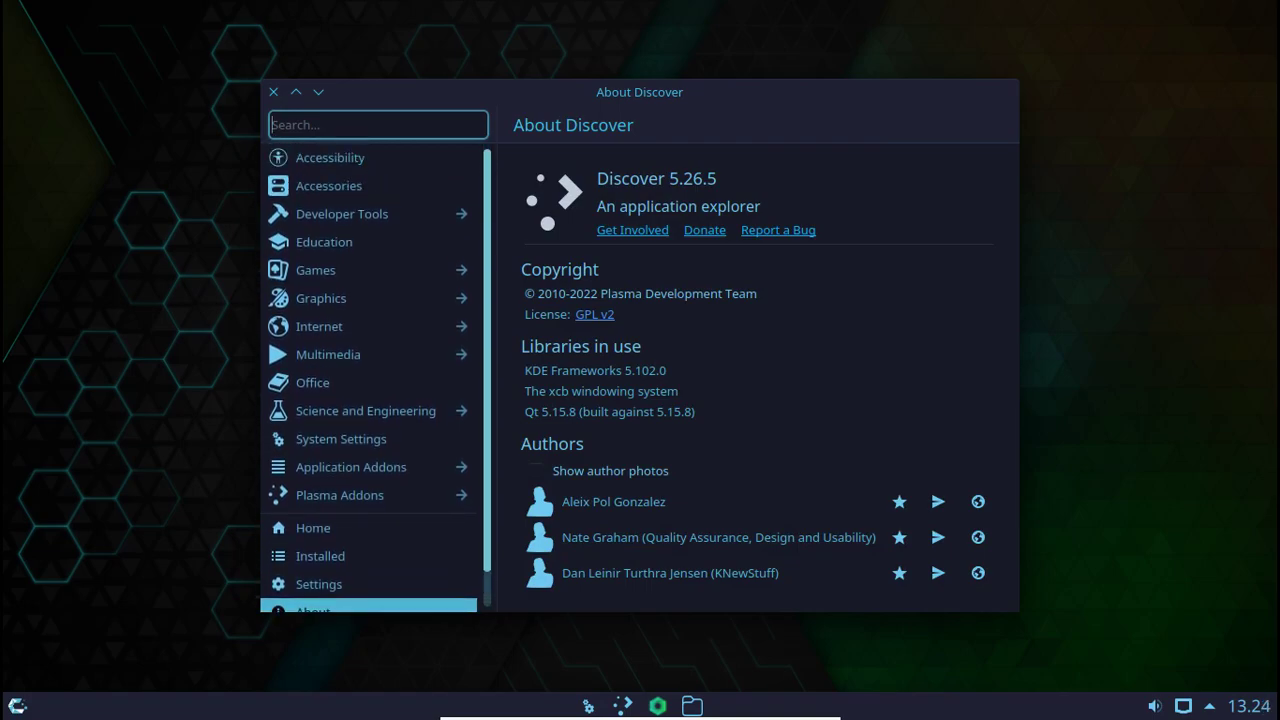
scroll(374, 378, down, 1)
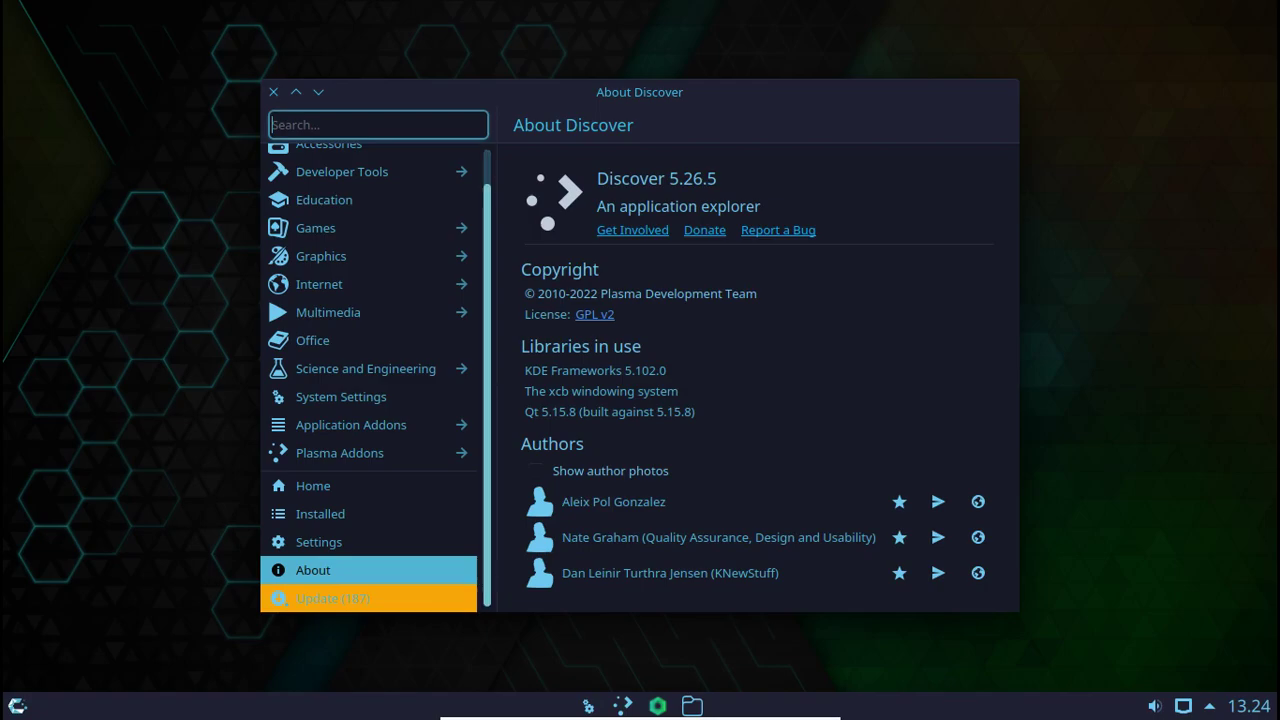
click(320, 282)
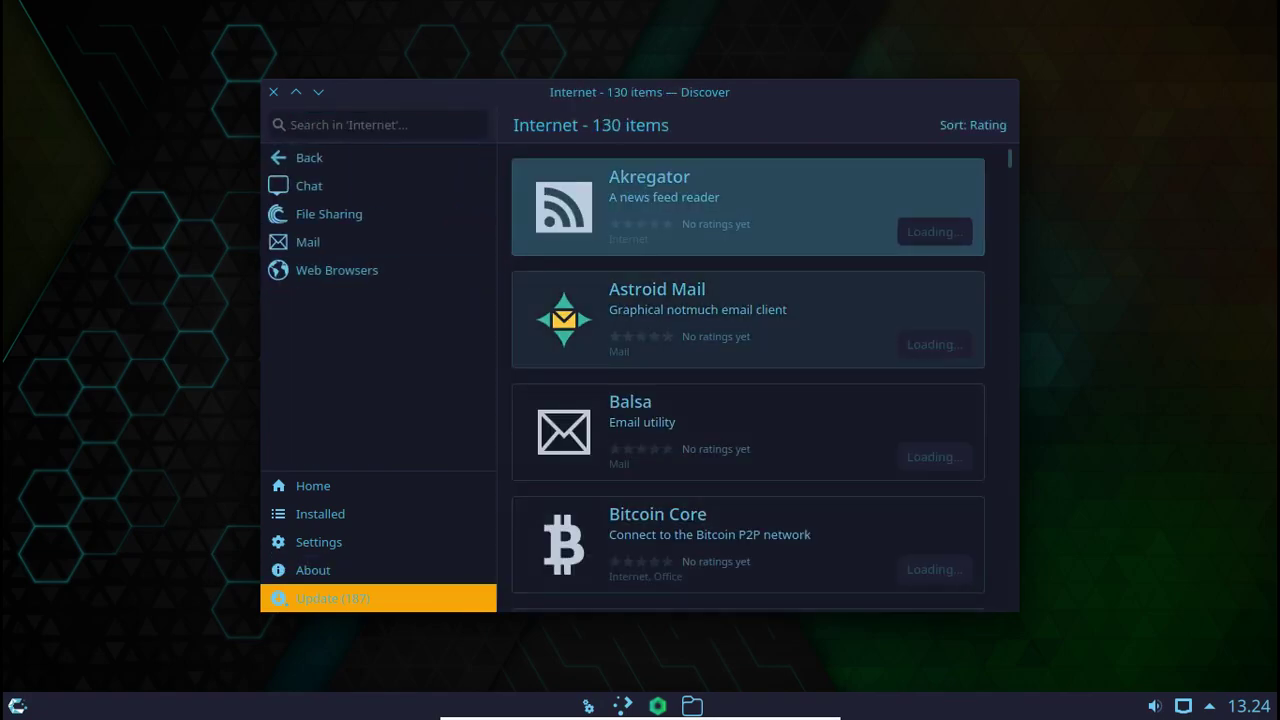
scroll(1010, 380, down, 5)
scroll(748, 380, down, 15)
scroll(748, 380, down, 10)
scroll(748, 380, down, 20)
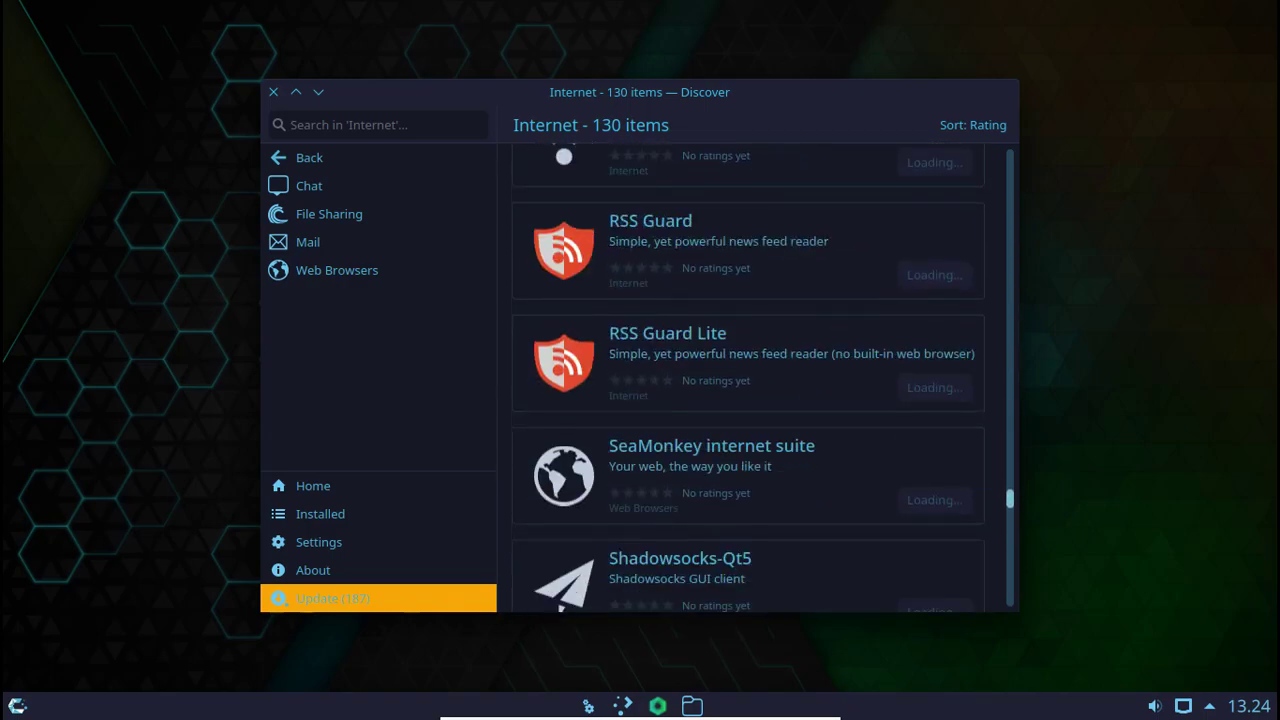
scroll(748, 380, down, 15)
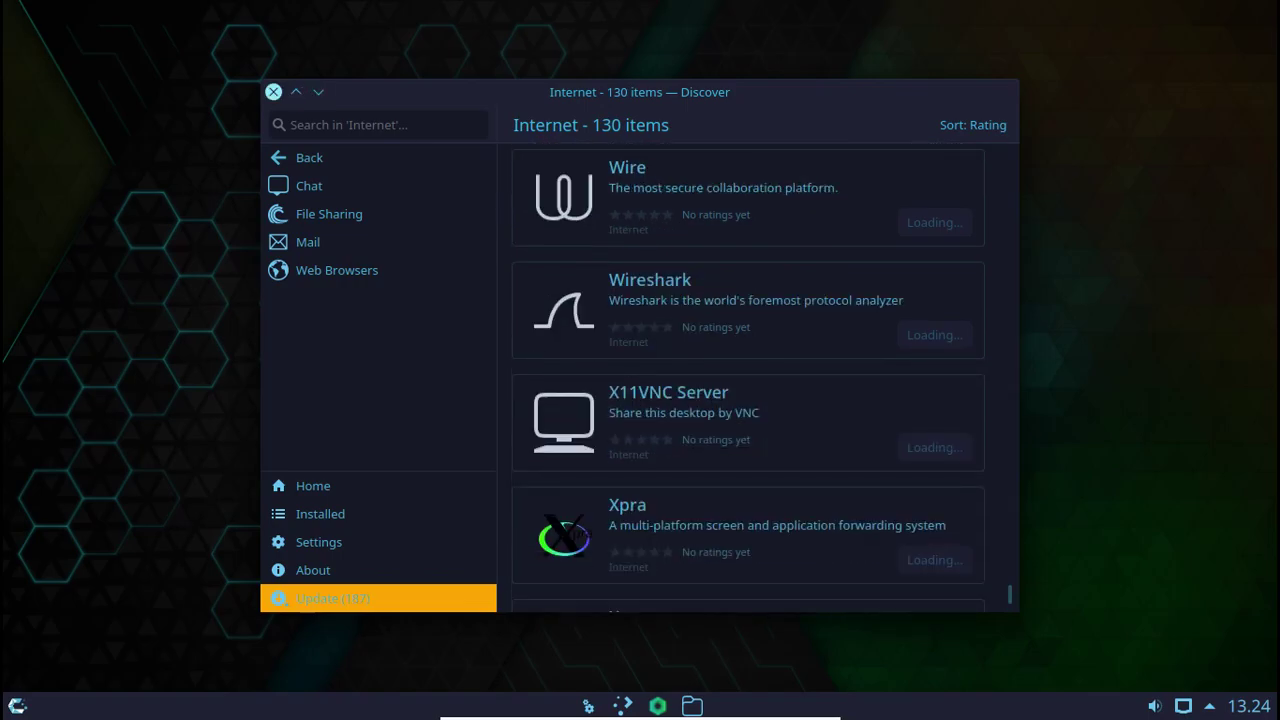
click(273, 91)
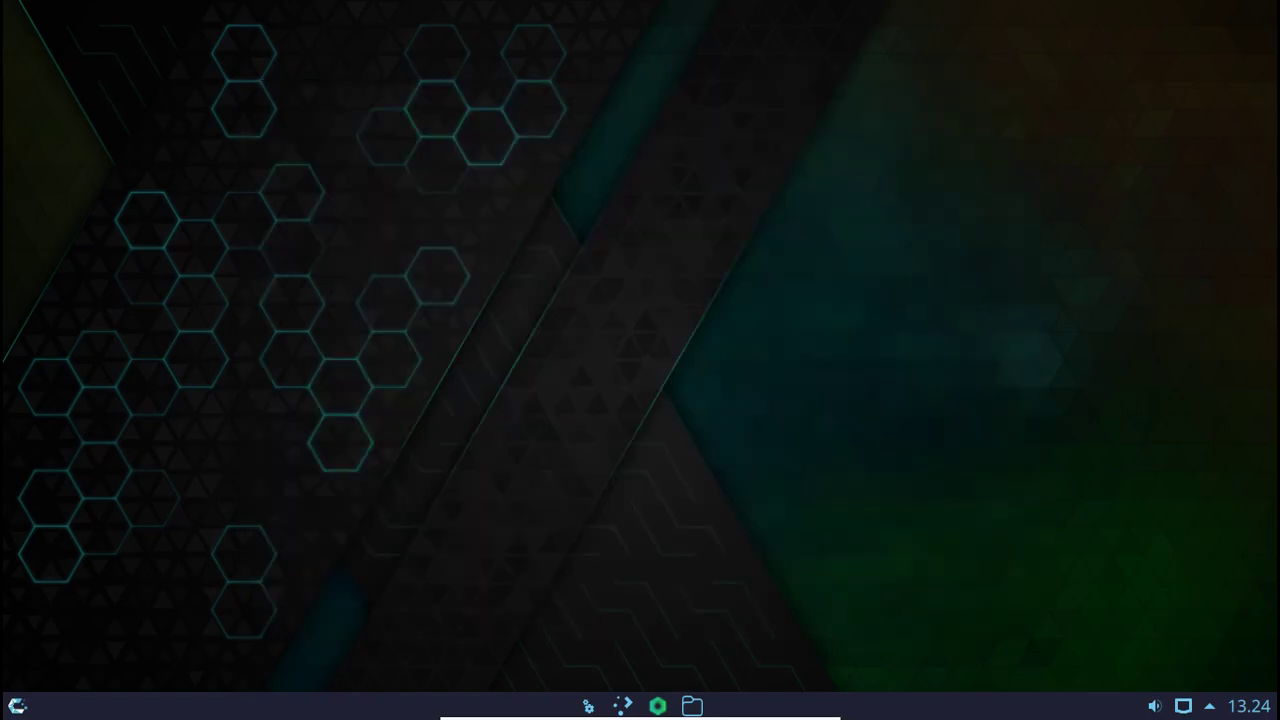
Shut down the CachyOS guest from the application launcher, confirming without waiting for the countdown.
click(17, 706)
click(554, 670)
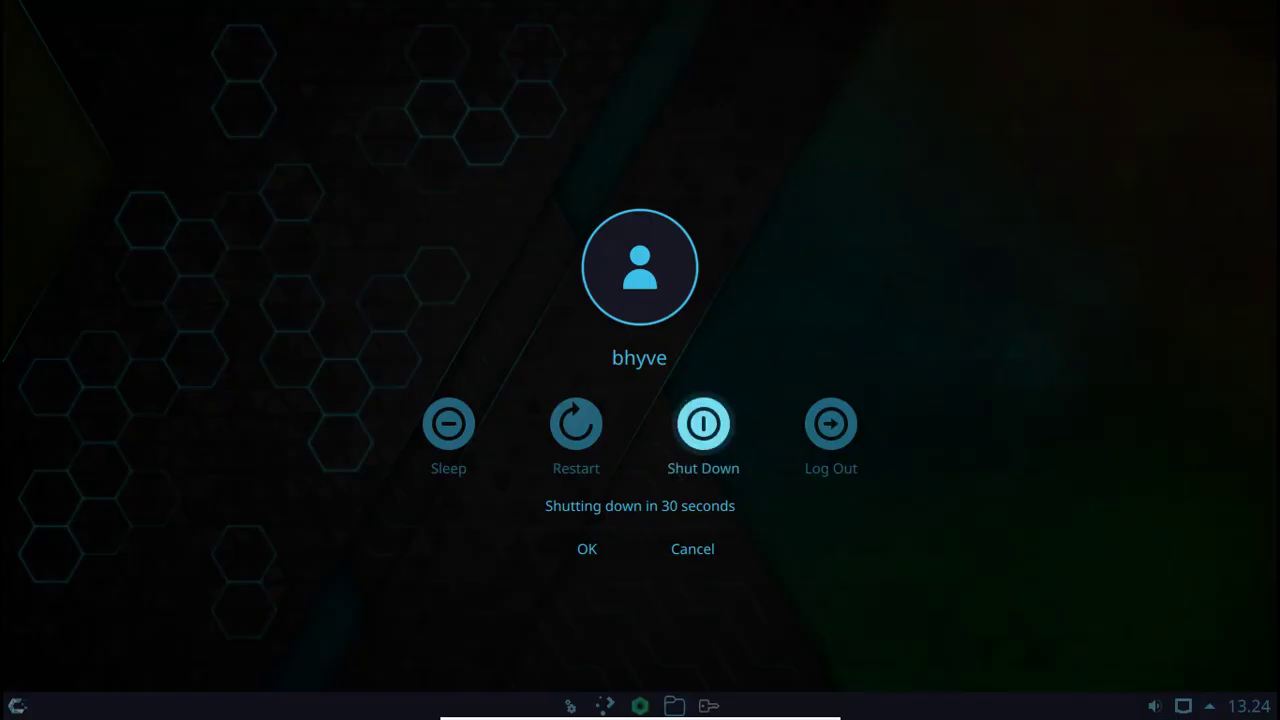
key(Return)
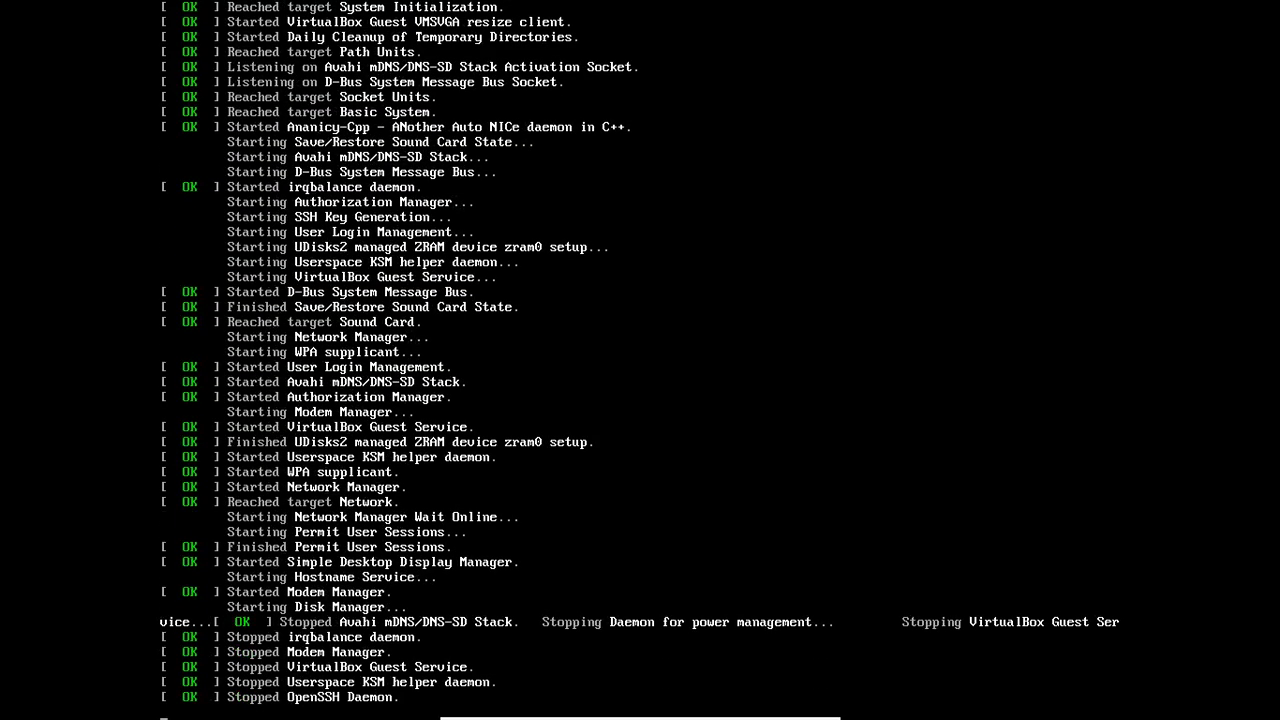